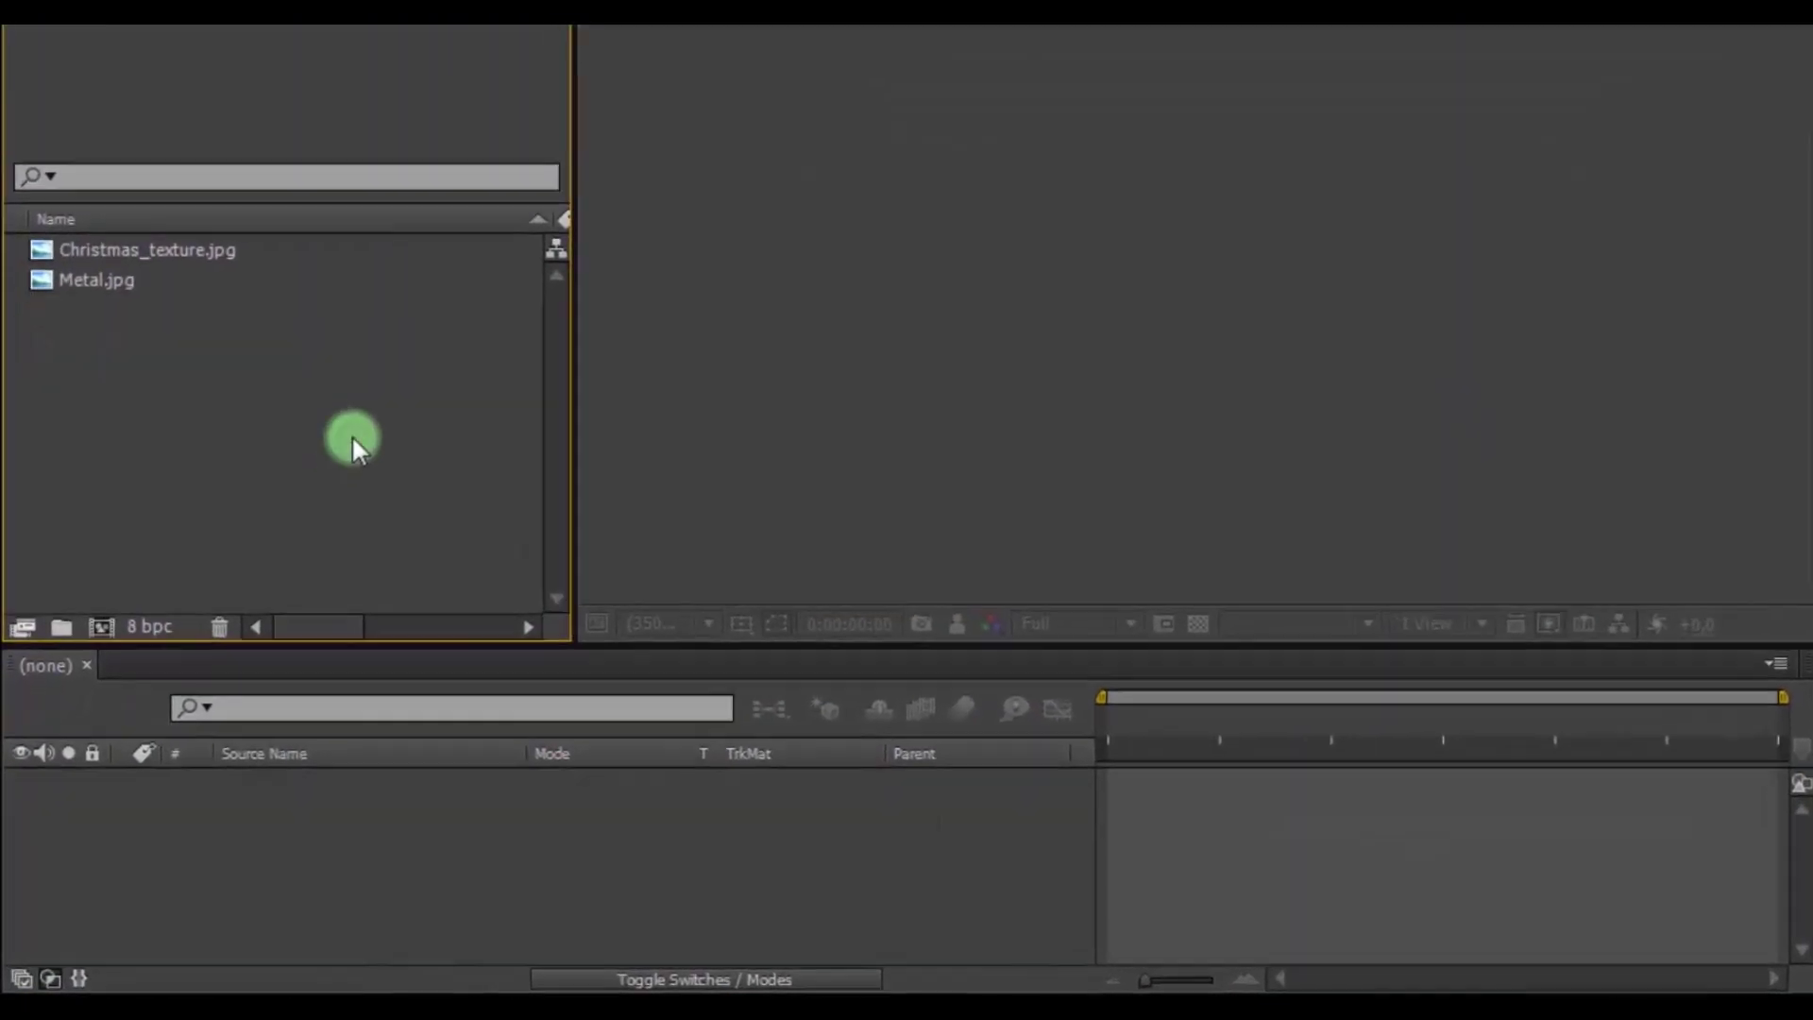
Create a 7-second HDV 720 composition named New Year
left_click(95, 644)
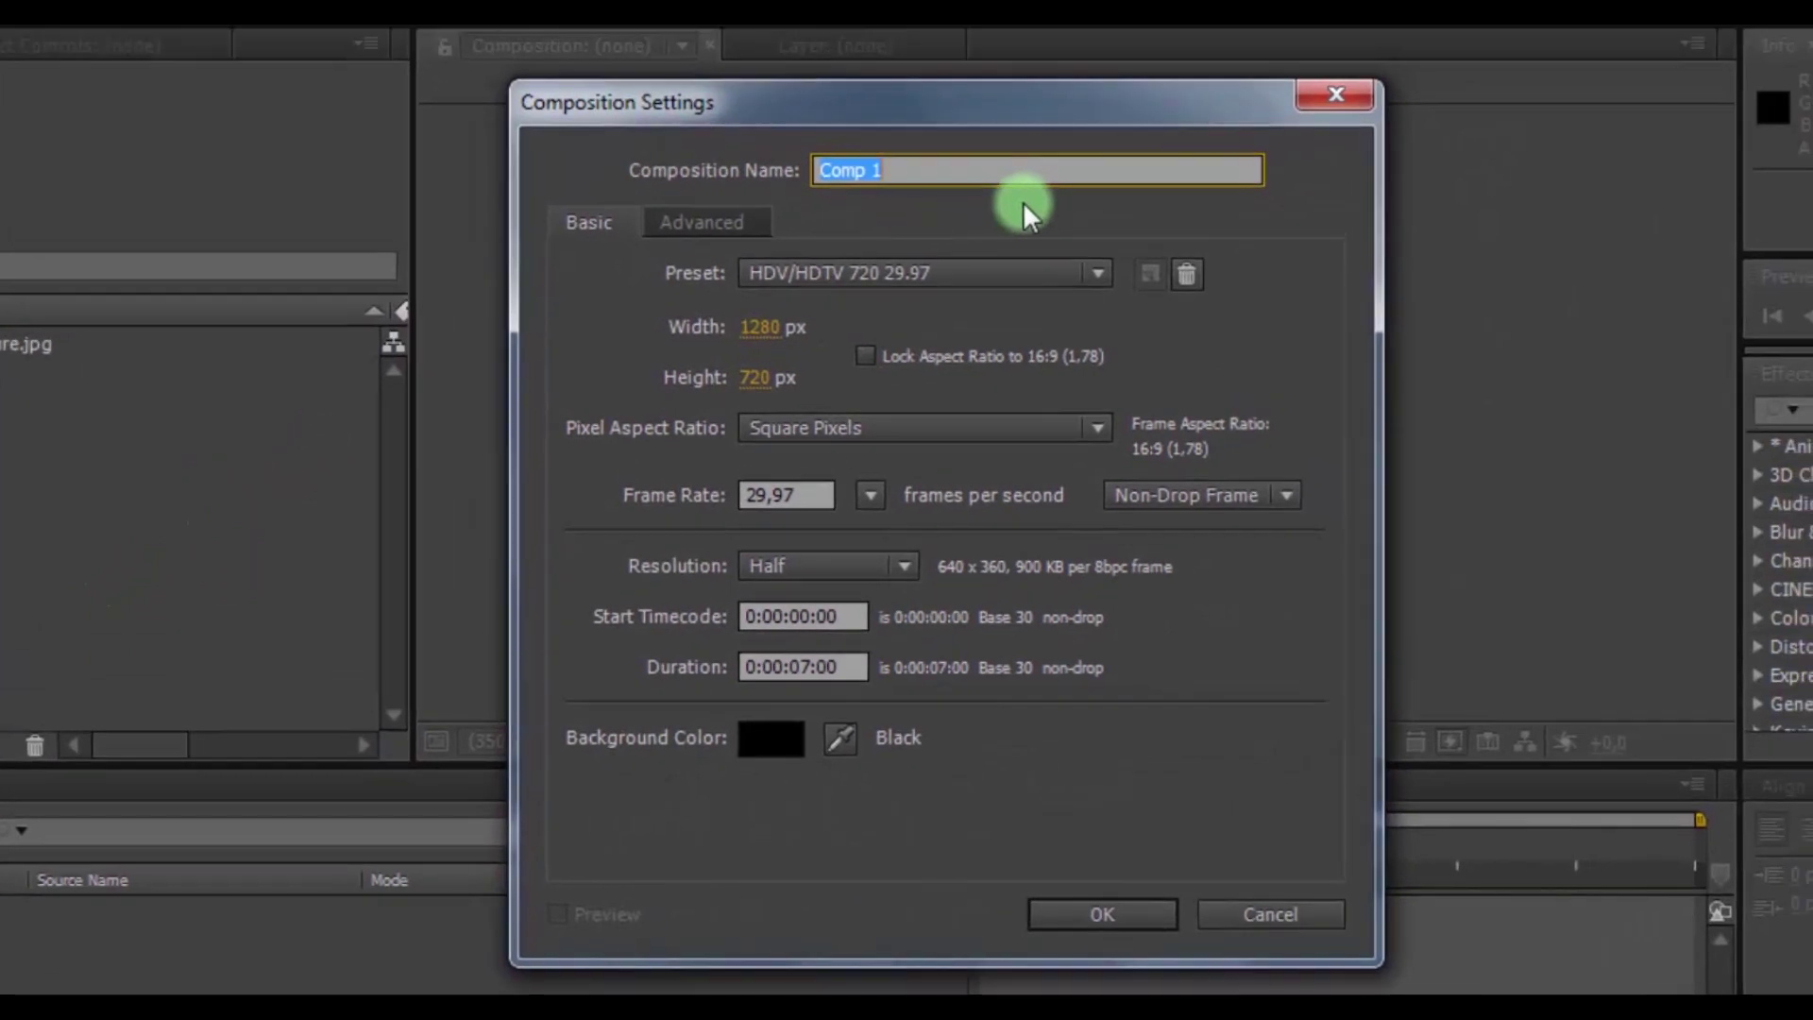
type("New Y")
type("ear")
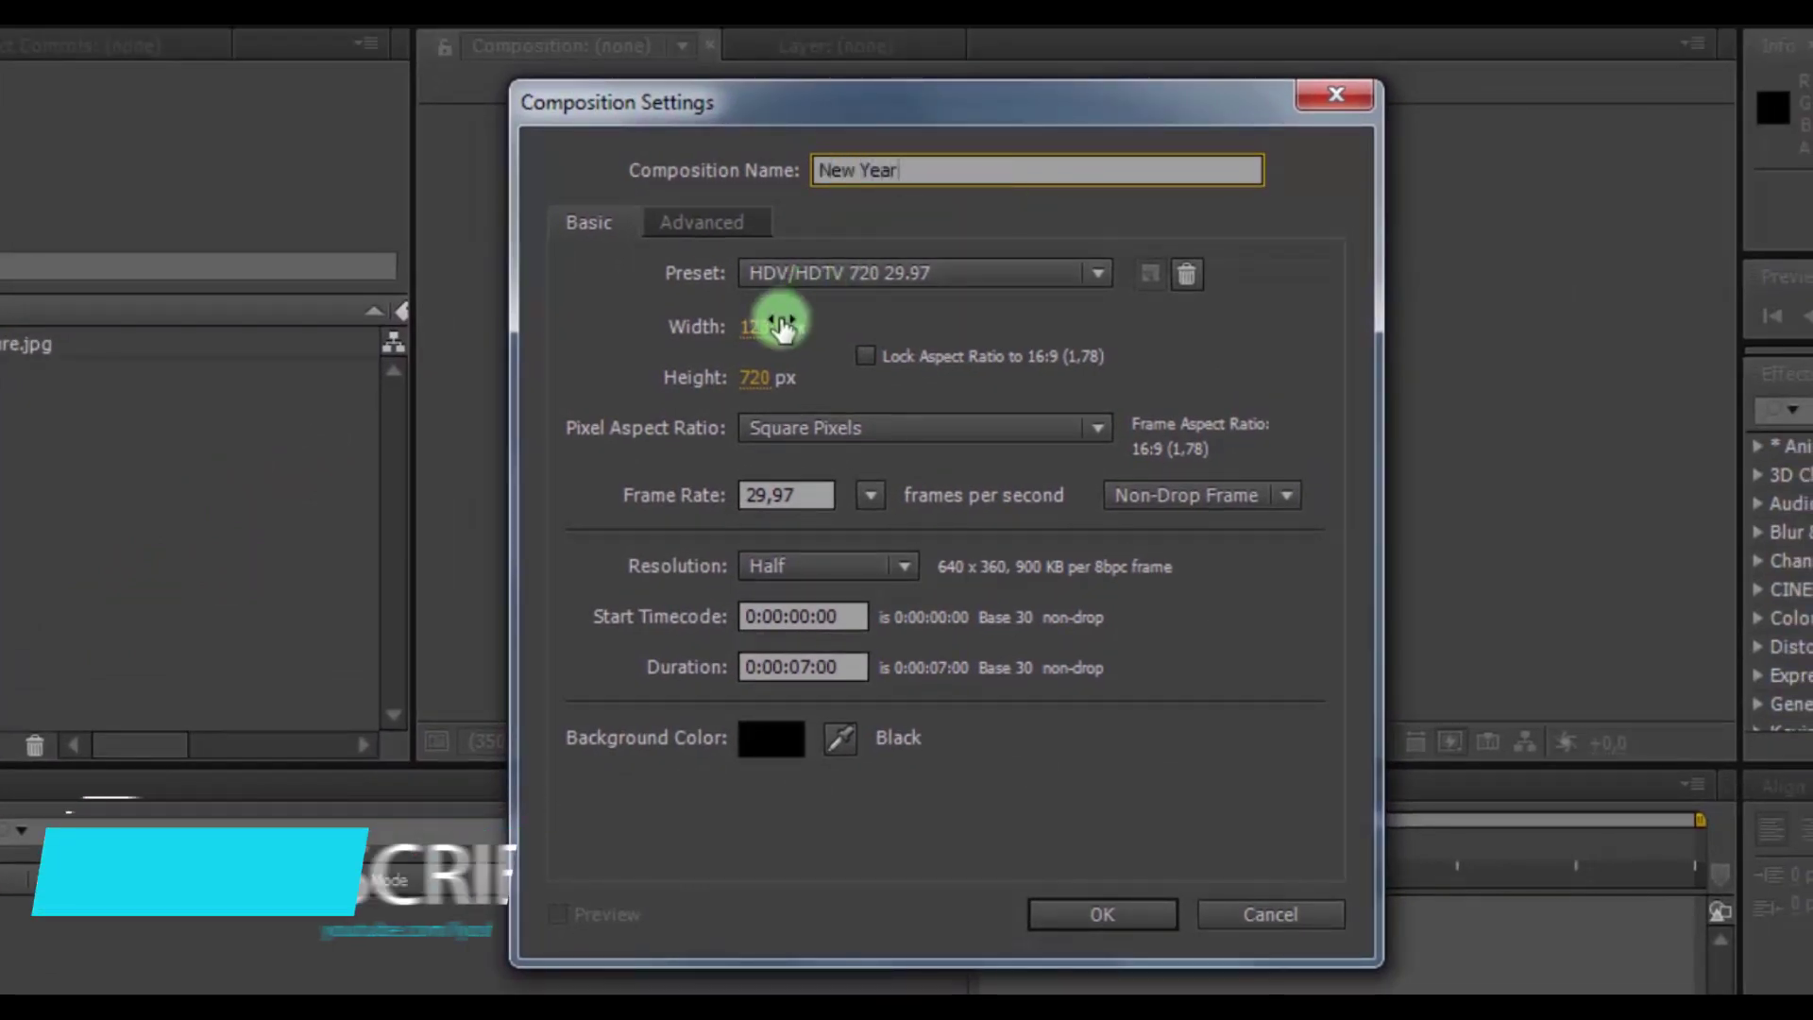
left_click(777, 328)
left_click(765, 377)
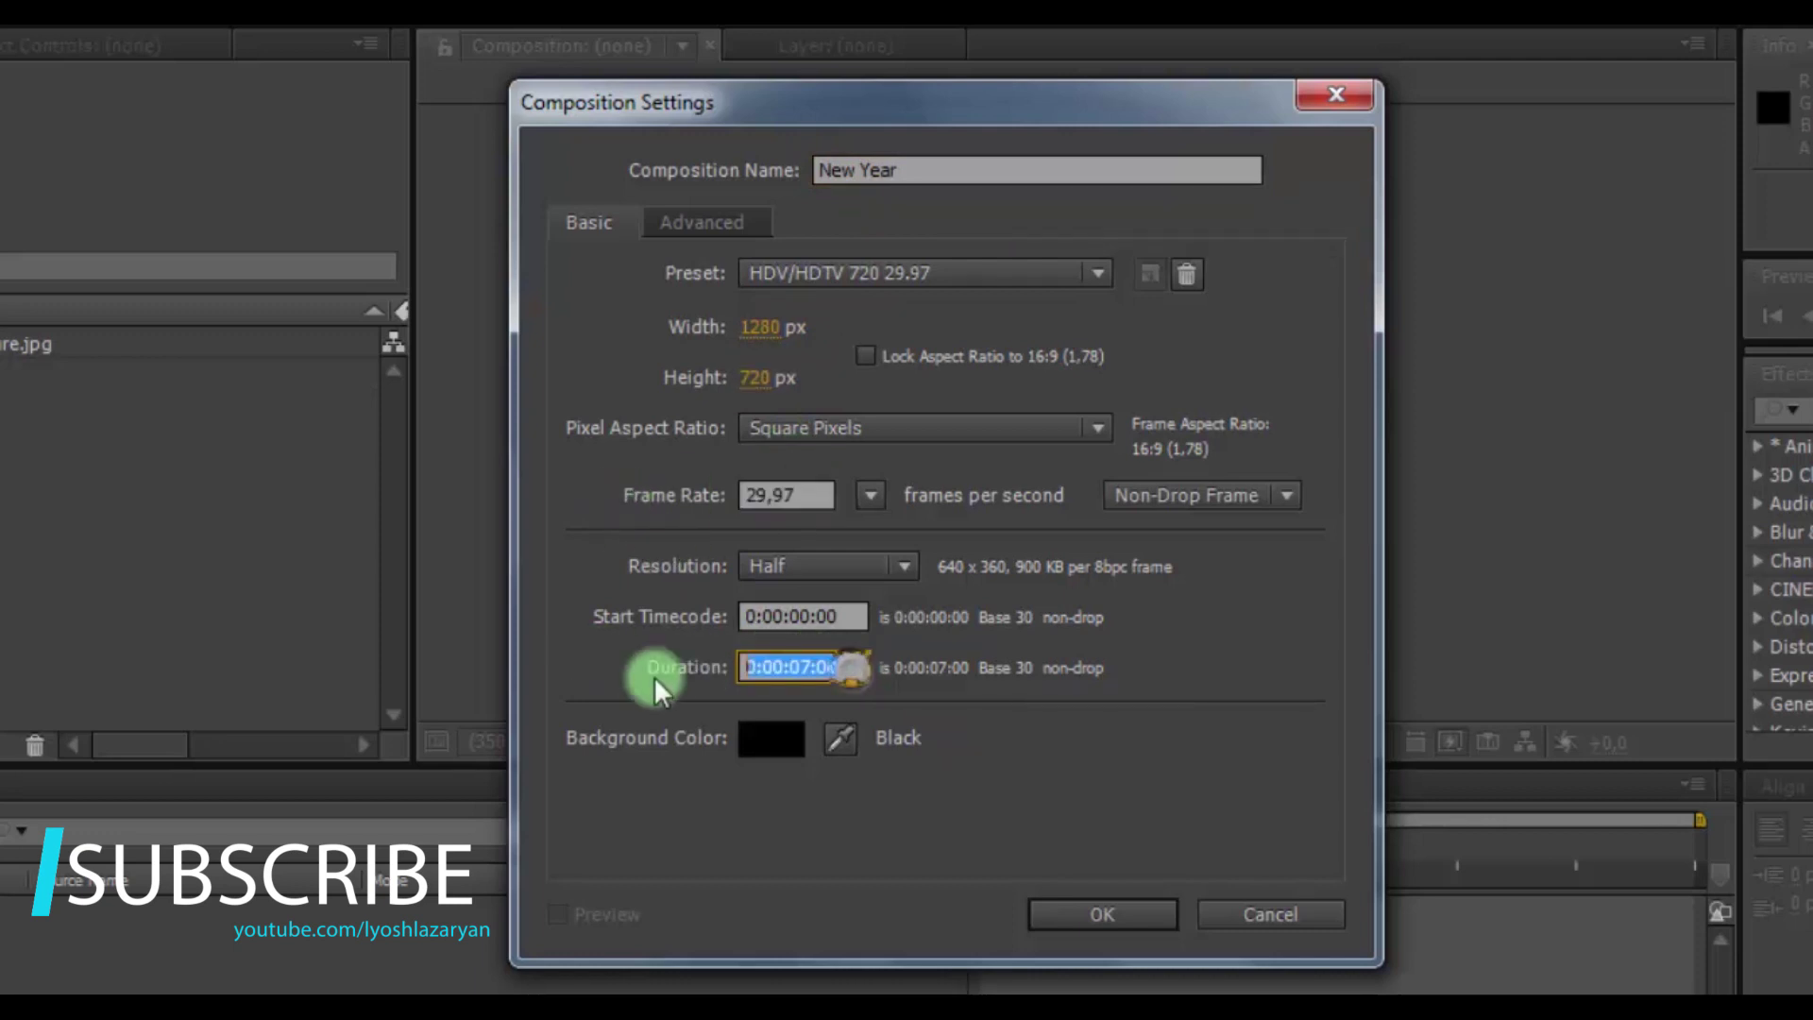
left_click(1084, 914)
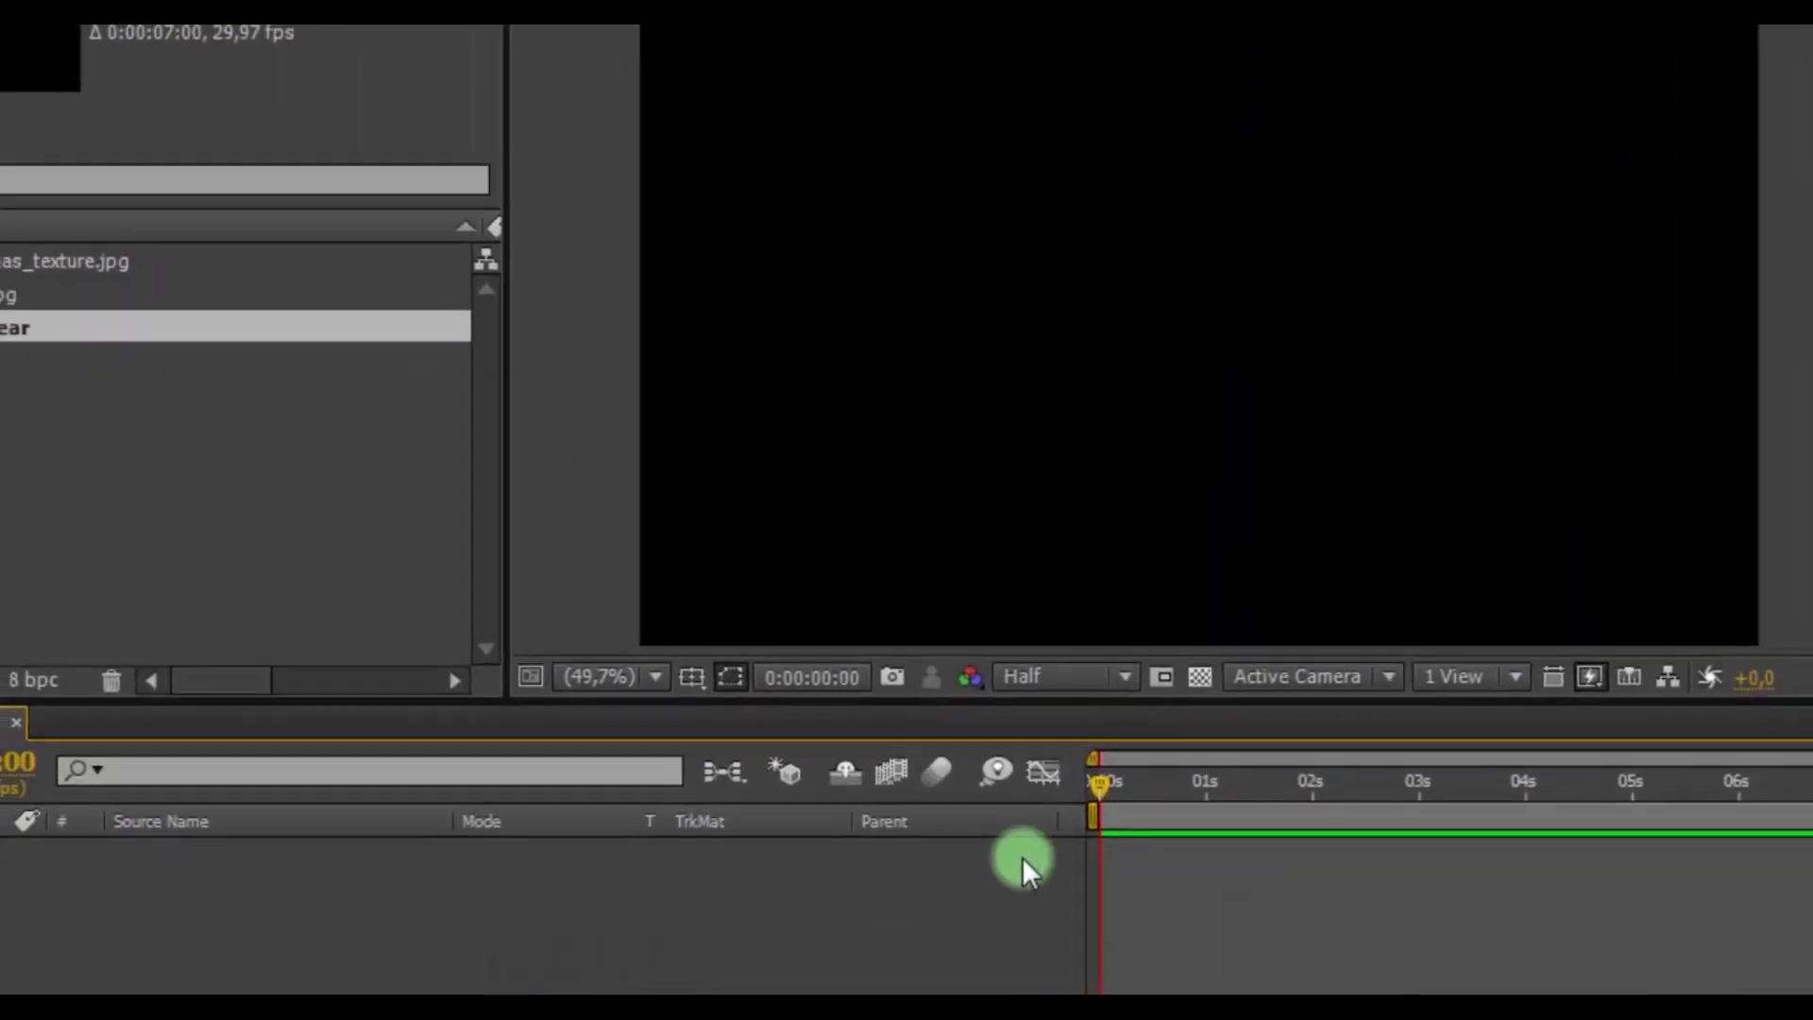
Add an orange 'Merry Christmas' text layer with its baseline shifted to -141 px
right_click(497, 797)
mouse_move(587, 386)
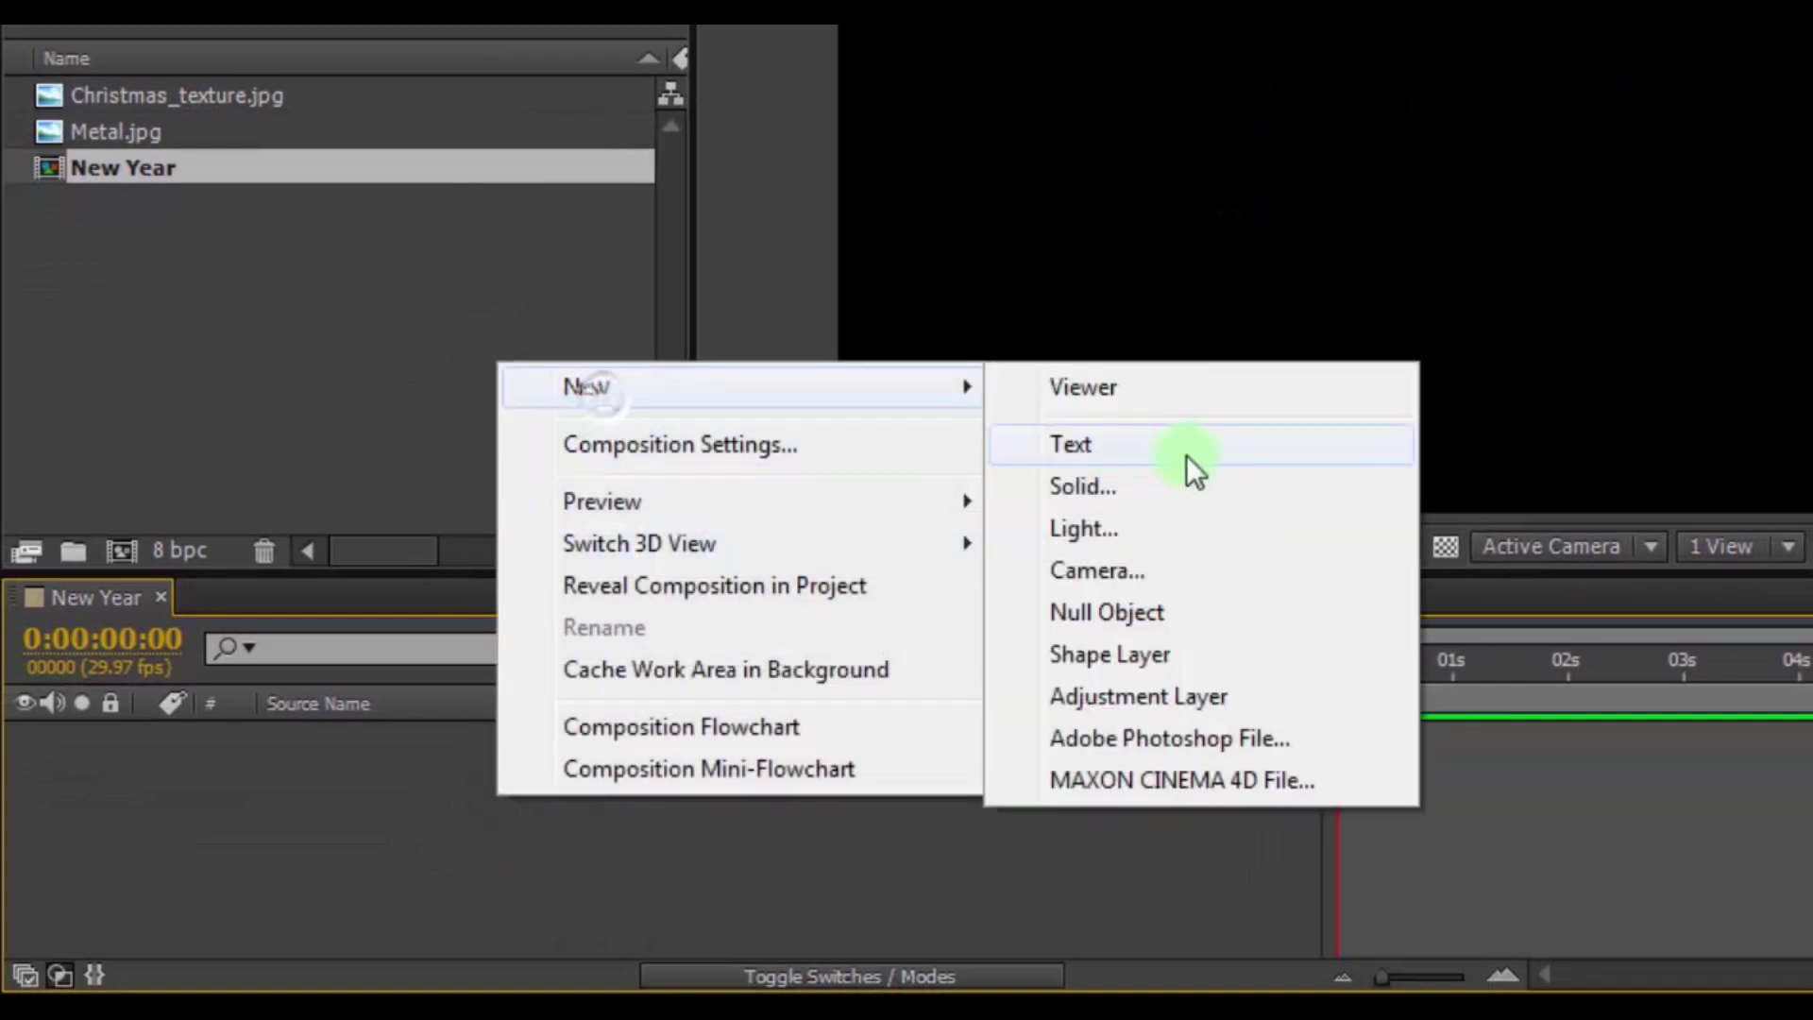
left_click(1186, 455)
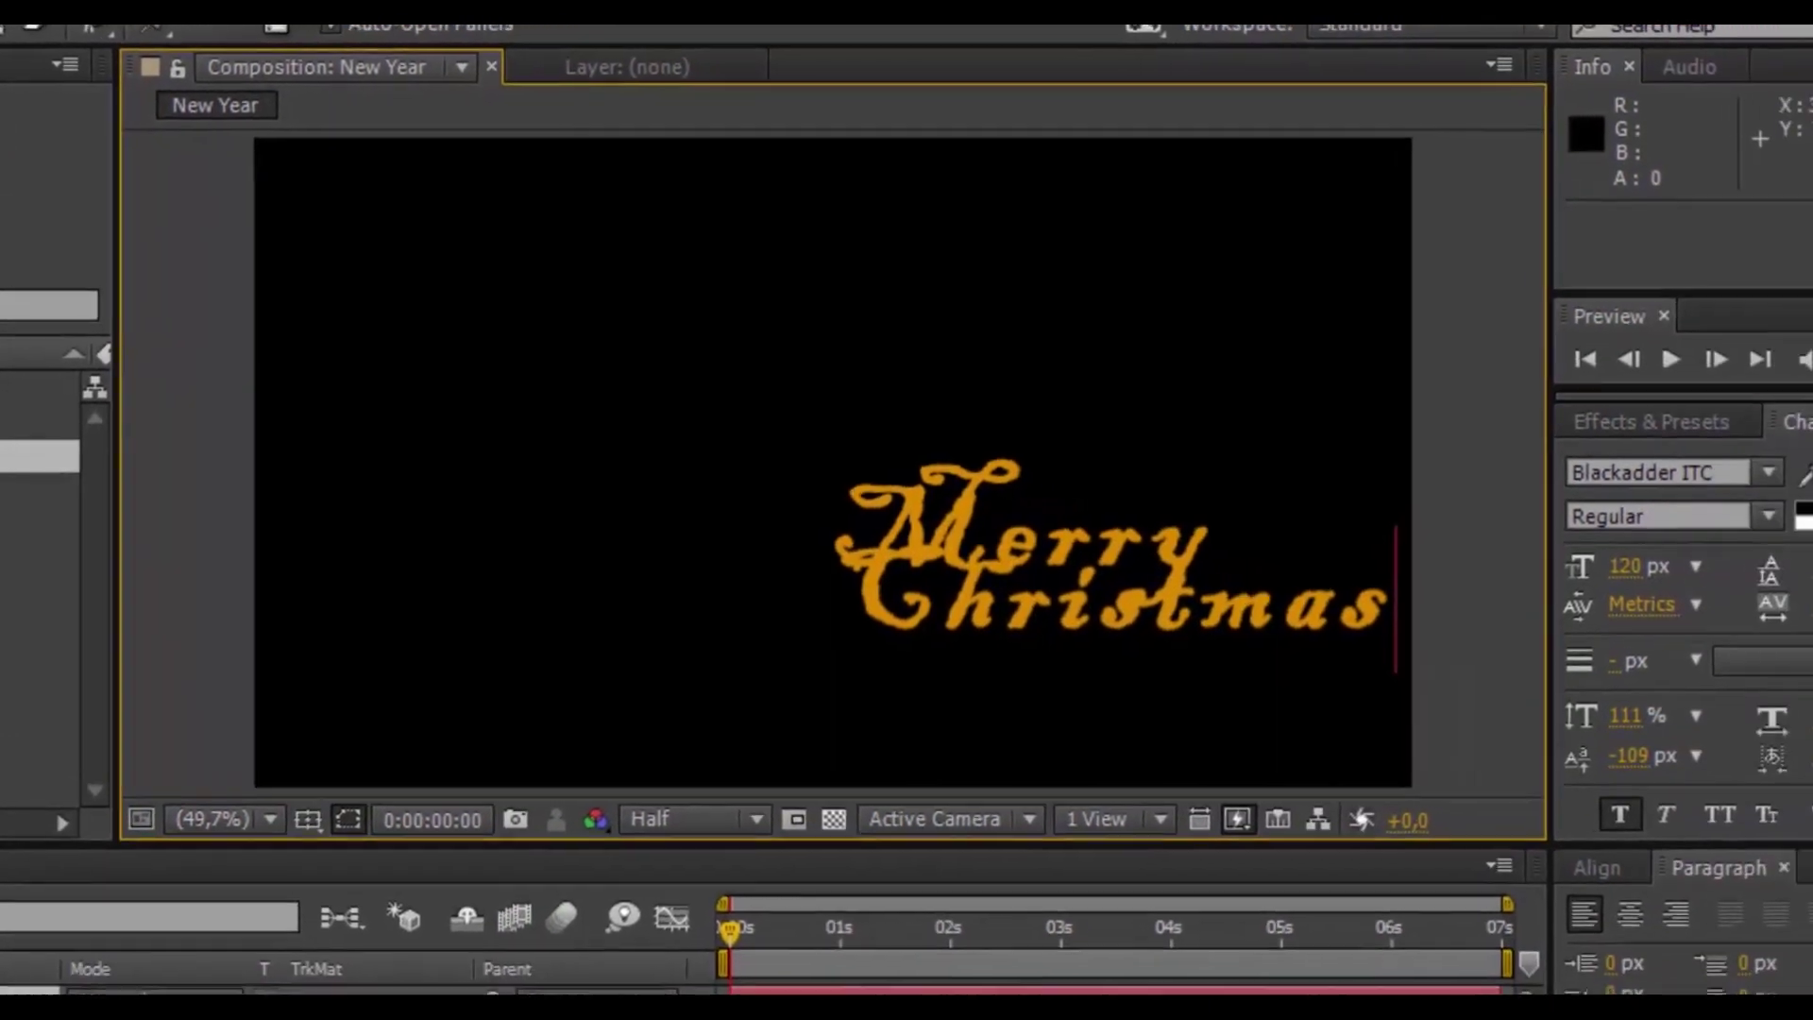
key("ctrl+a")
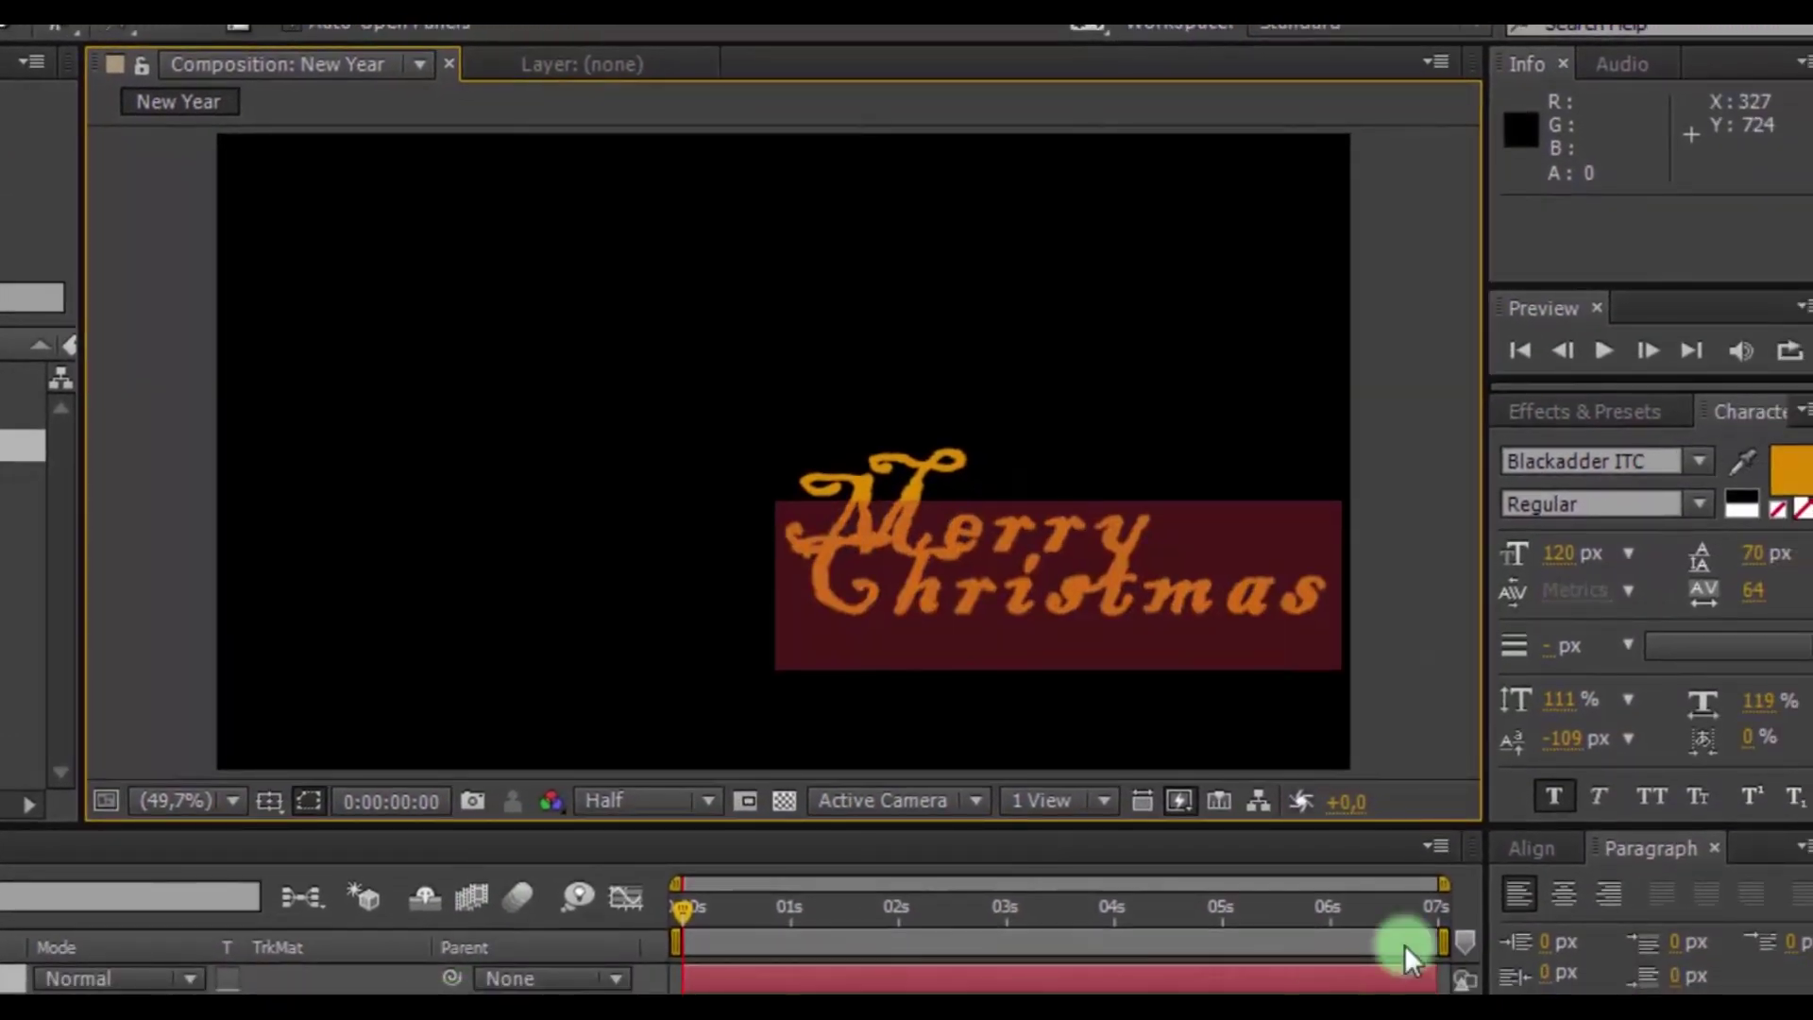
left_click_drag(1583, 749, 1540, 750)
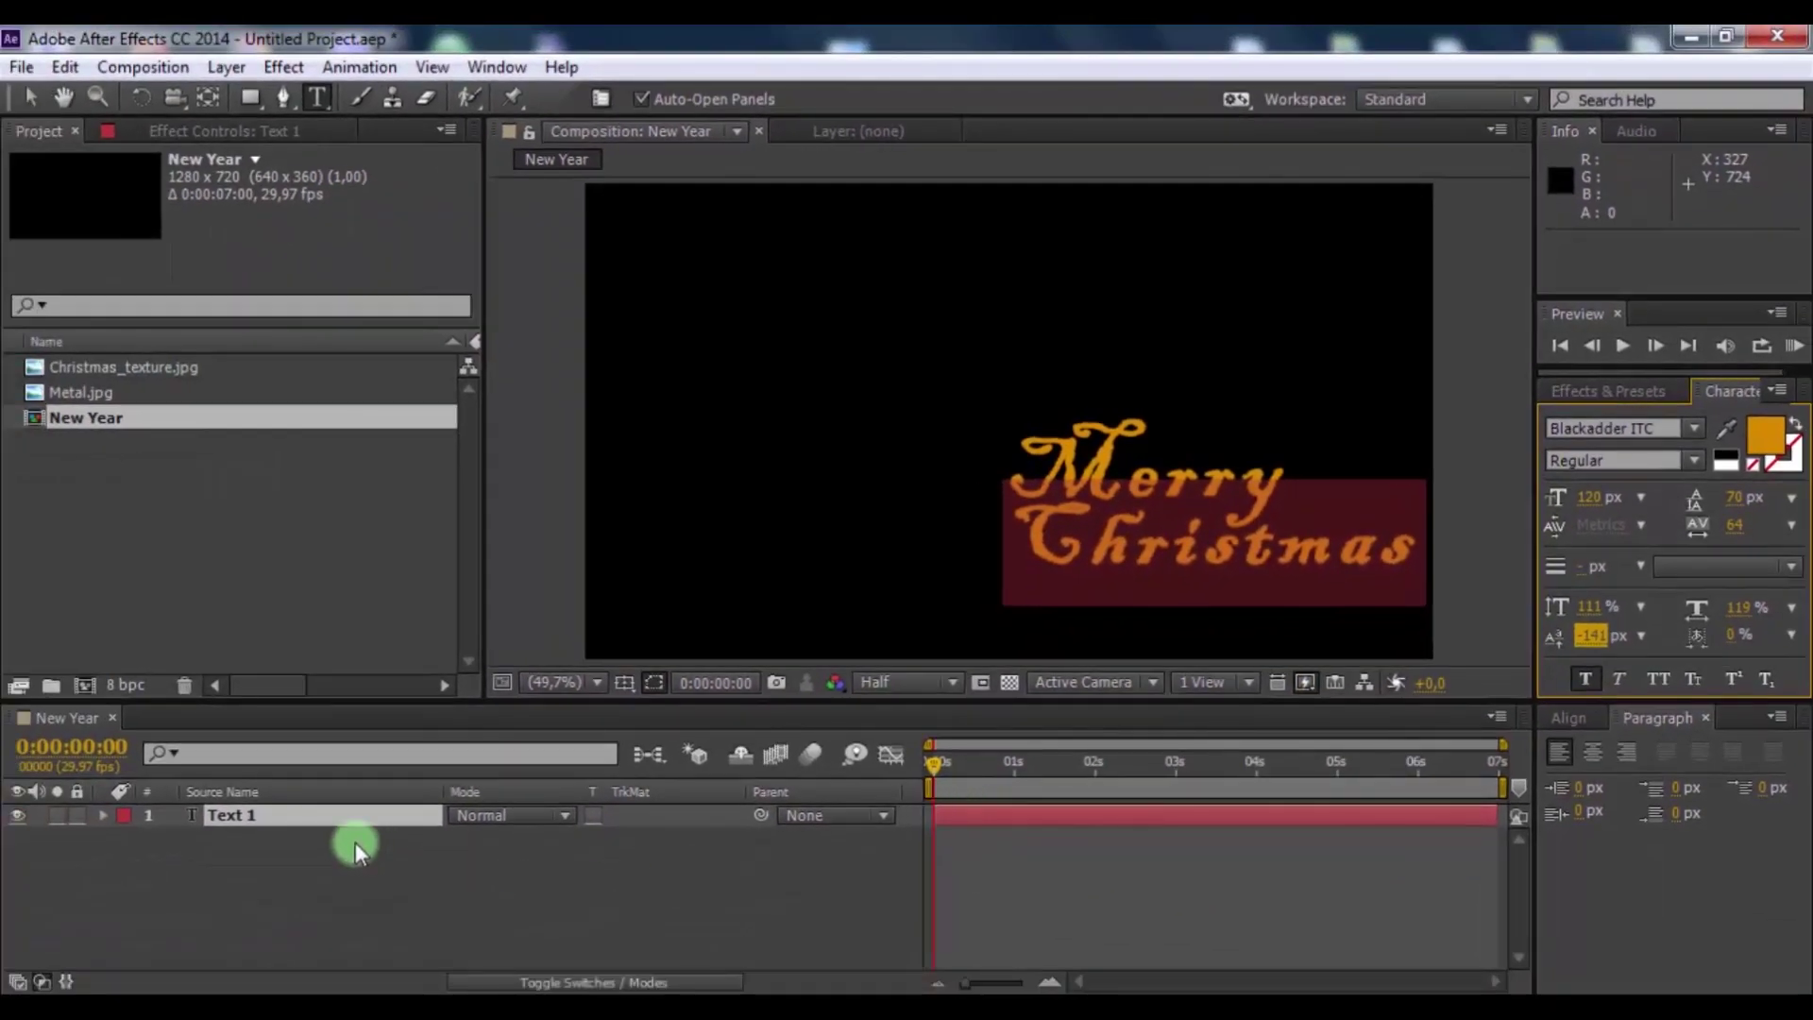
left_click(301, 819)
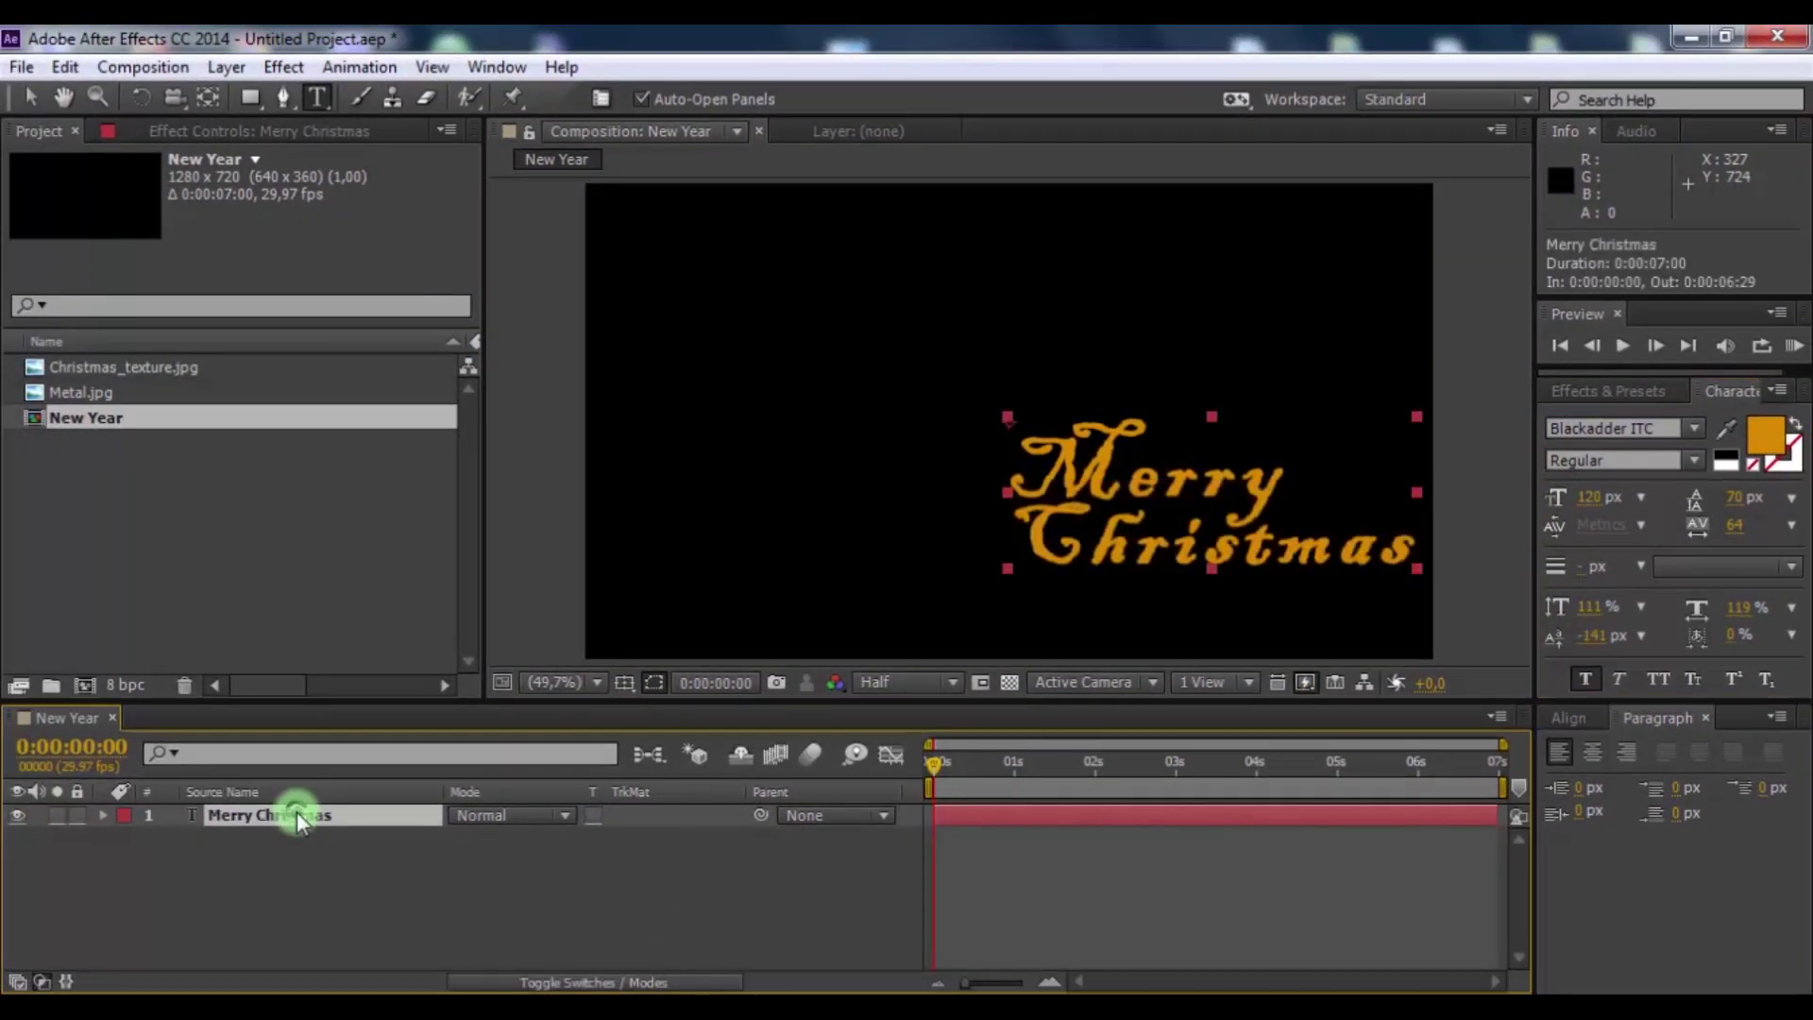
Centre-align the text lines and centre the layer vertically in the frame
left_click(1601, 761)
left_click(1568, 722)
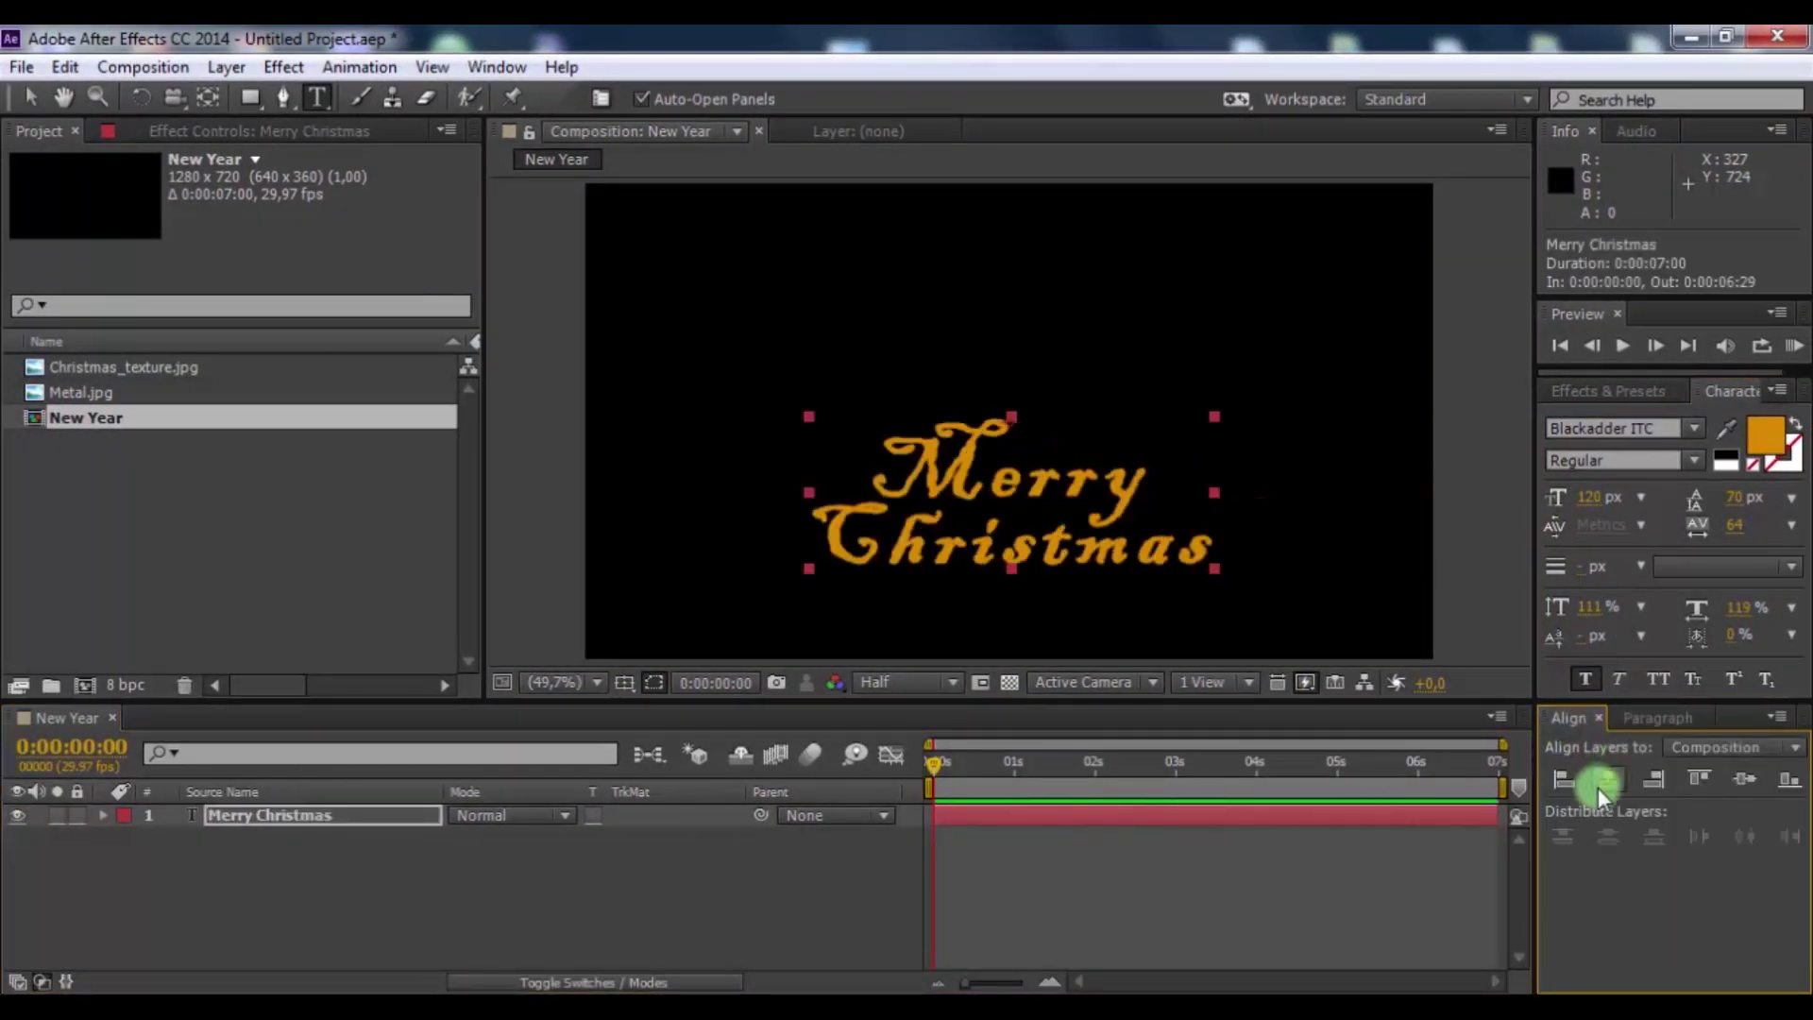
left_click(1742, 775)
left_click(711, 906)
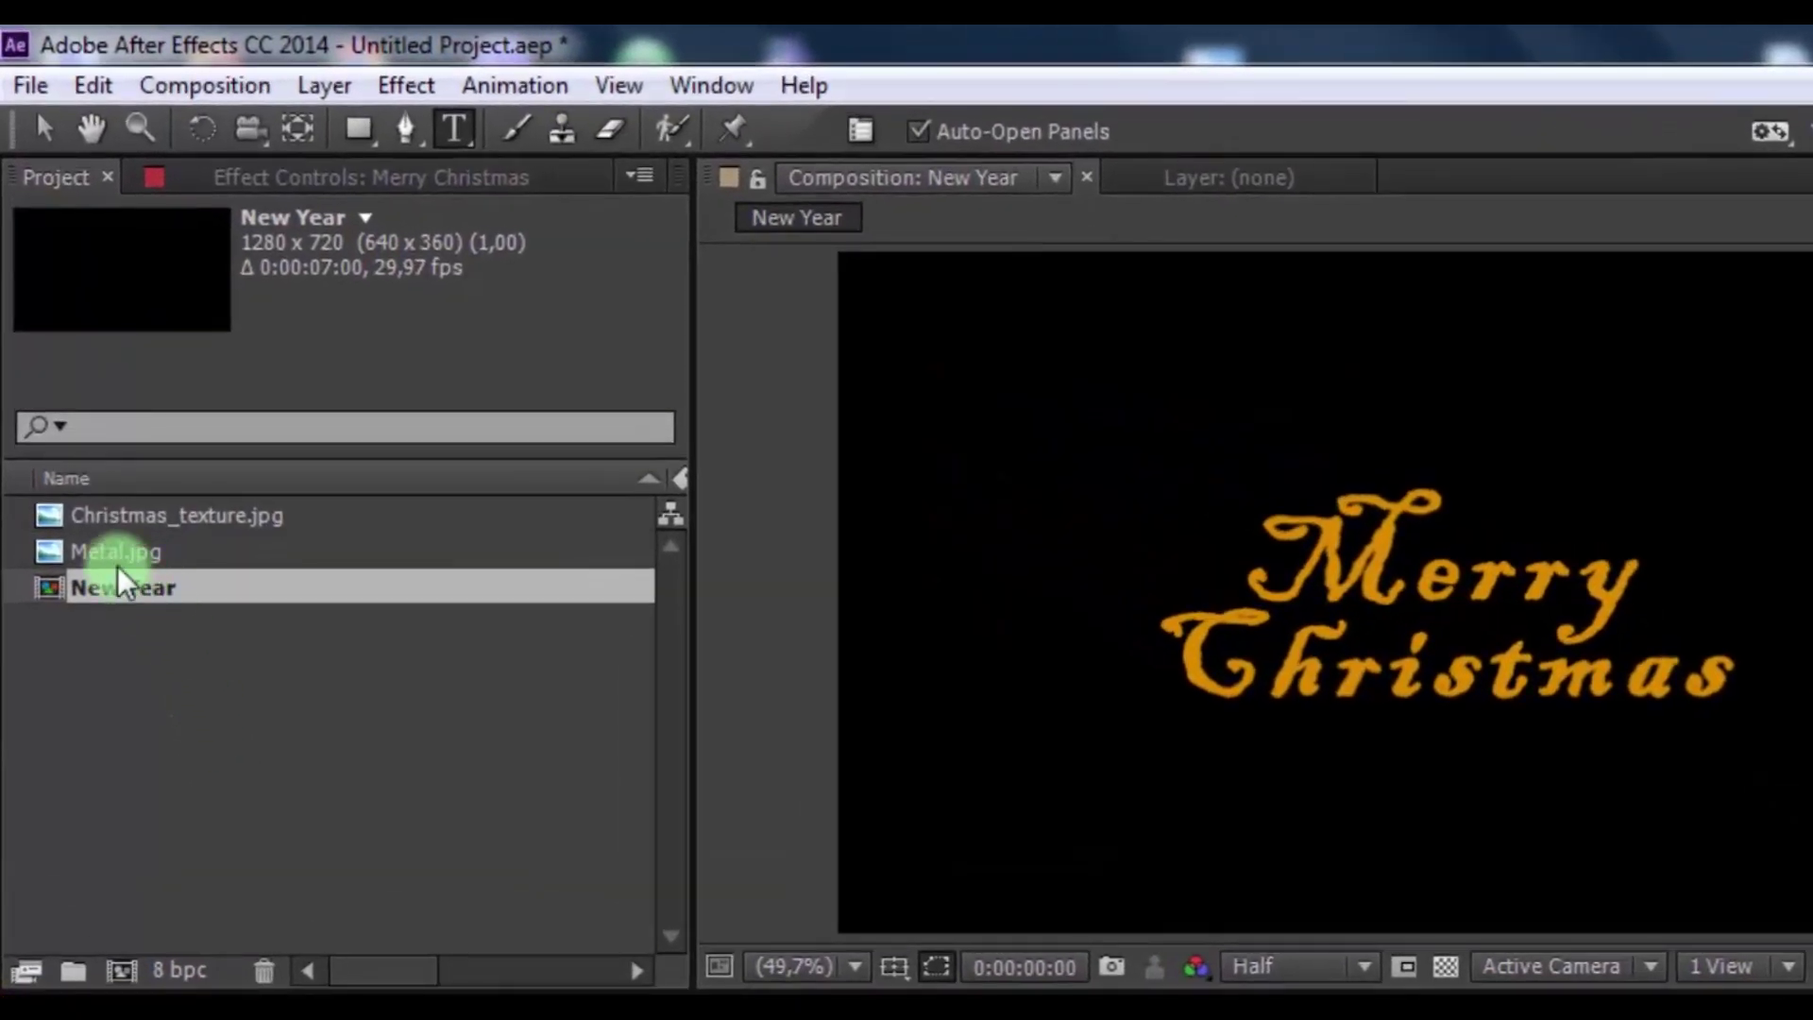
Place Metal.jpg in the composition and scale it up to cover the frame
left_click_drag(88, 429, 199, 980)
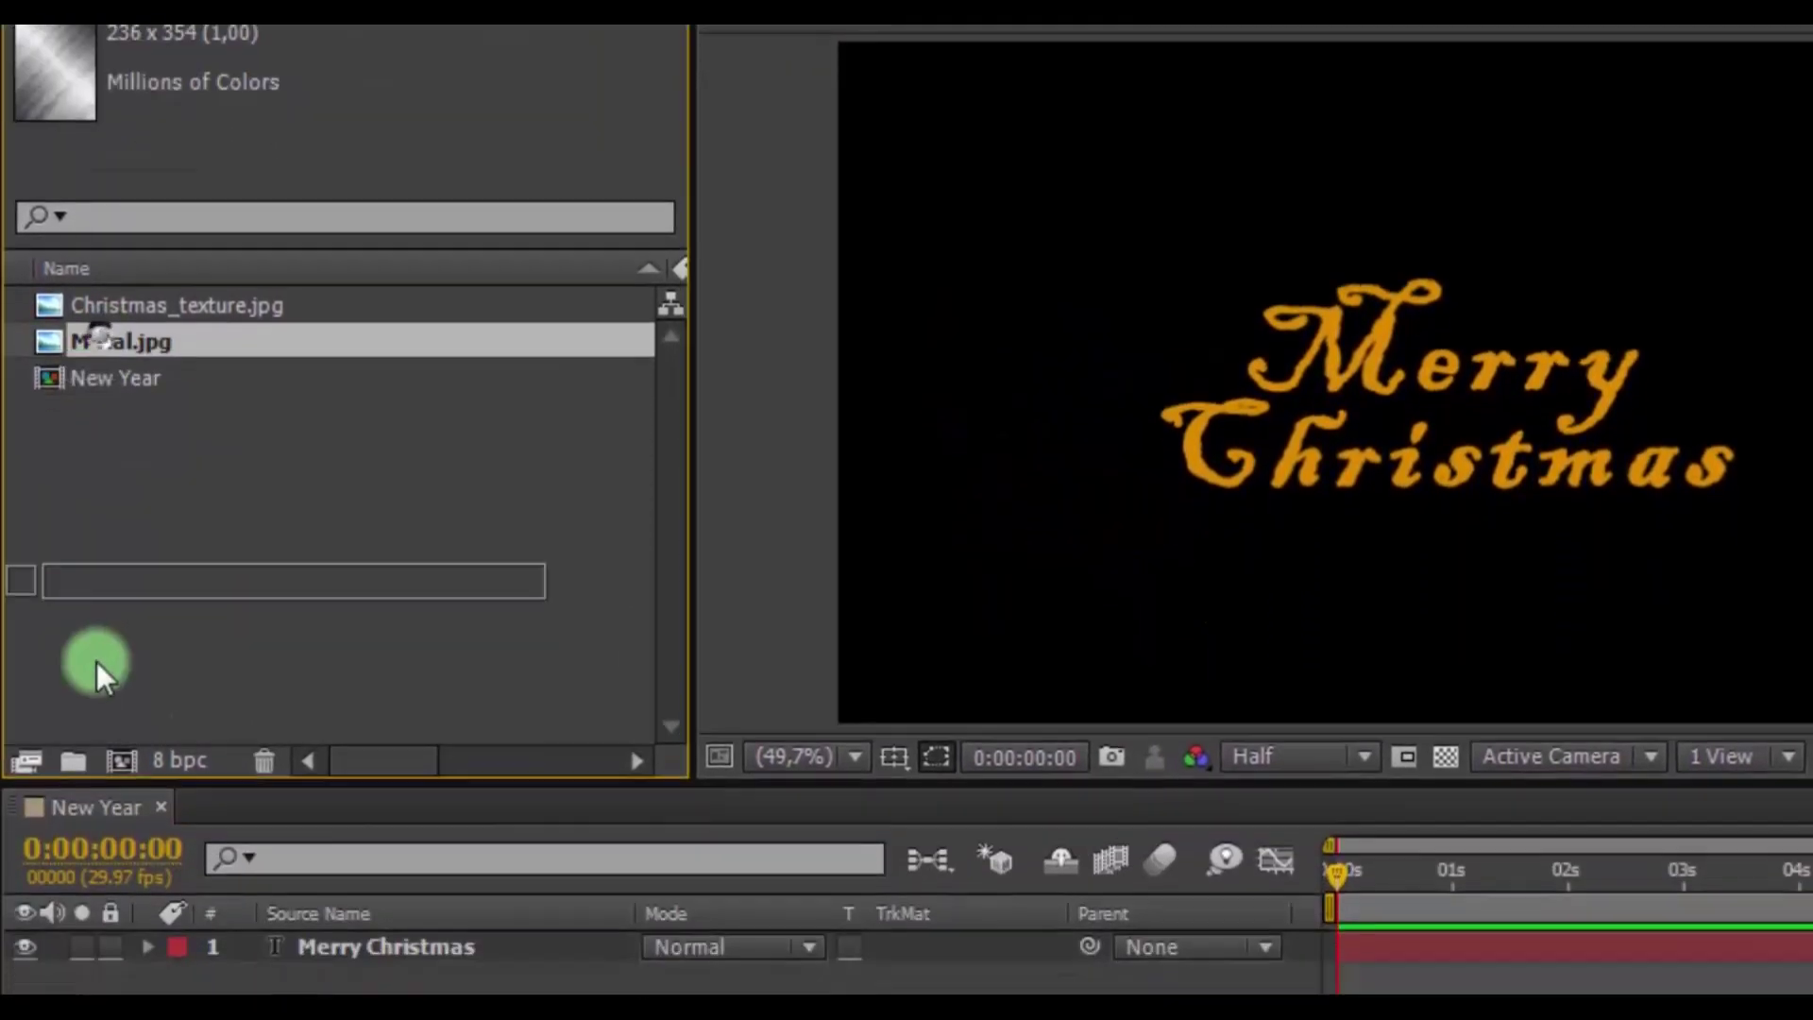
left_click_drag(257, 841, 257, 841)
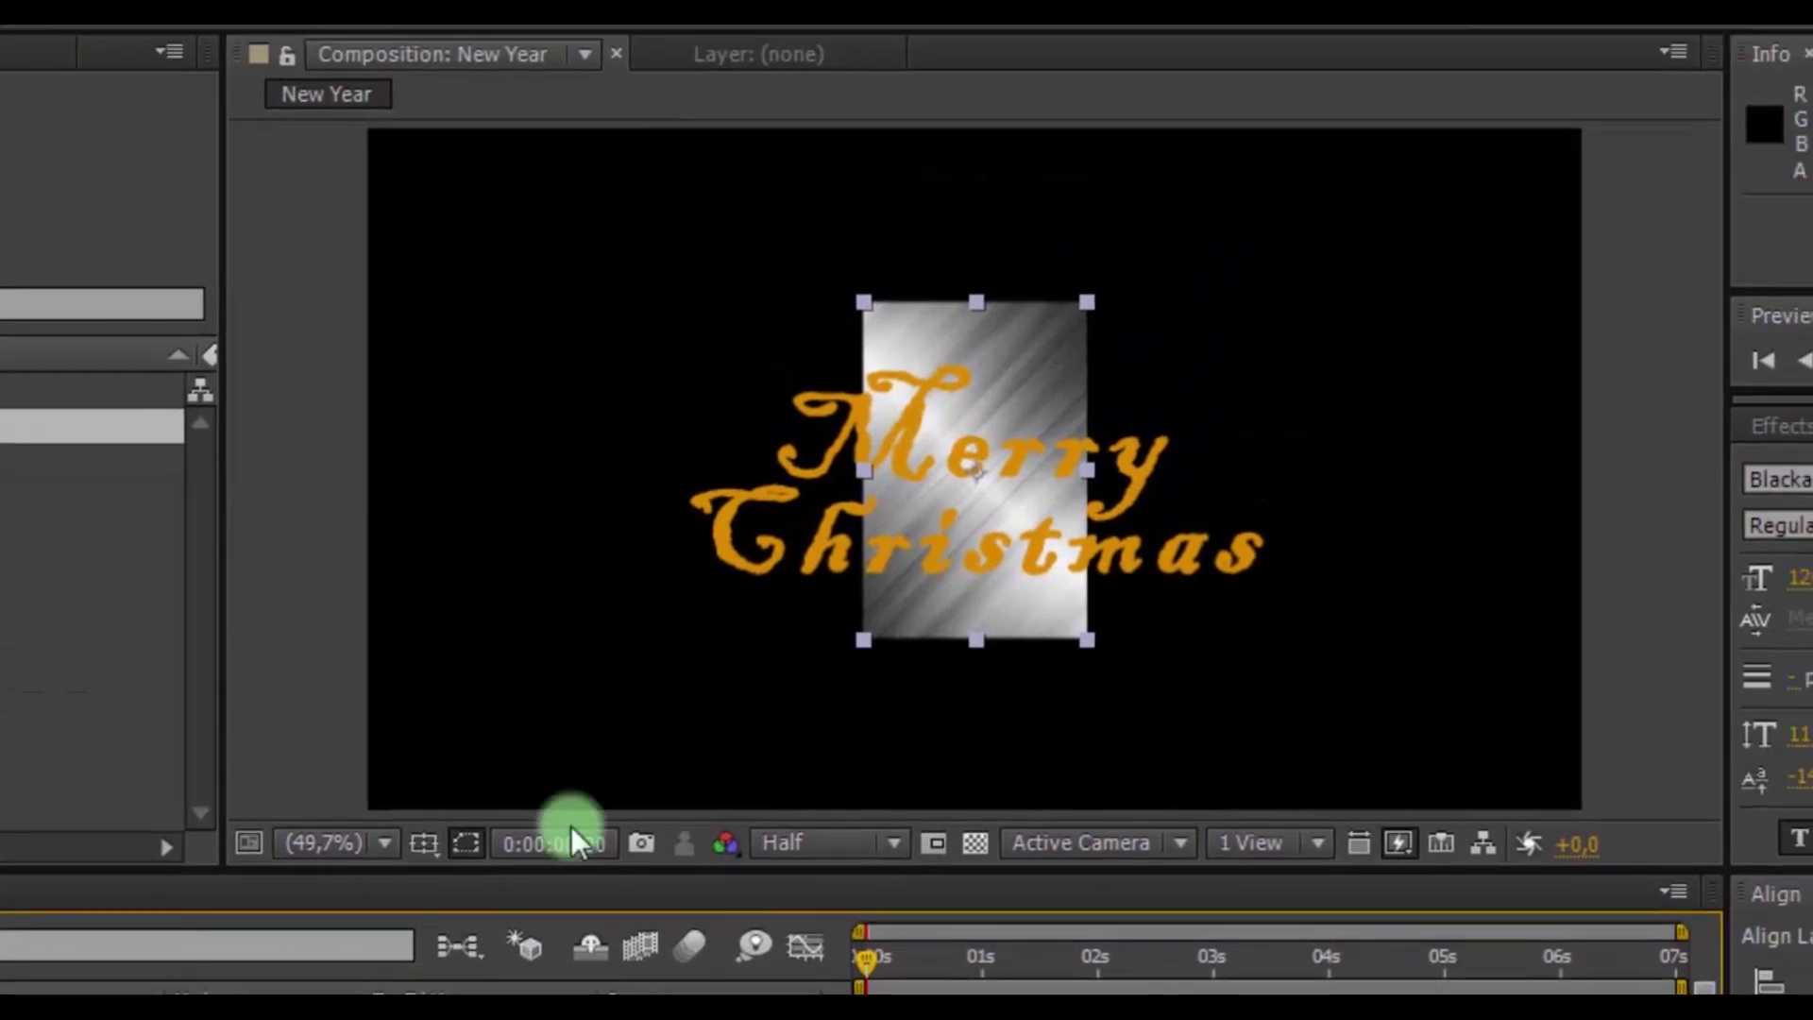
mouse_move(1088, 302)
left_mouse_down()
mouse_move(1445, 152)
mouse_move(1605, 108)
left_mouse_up()
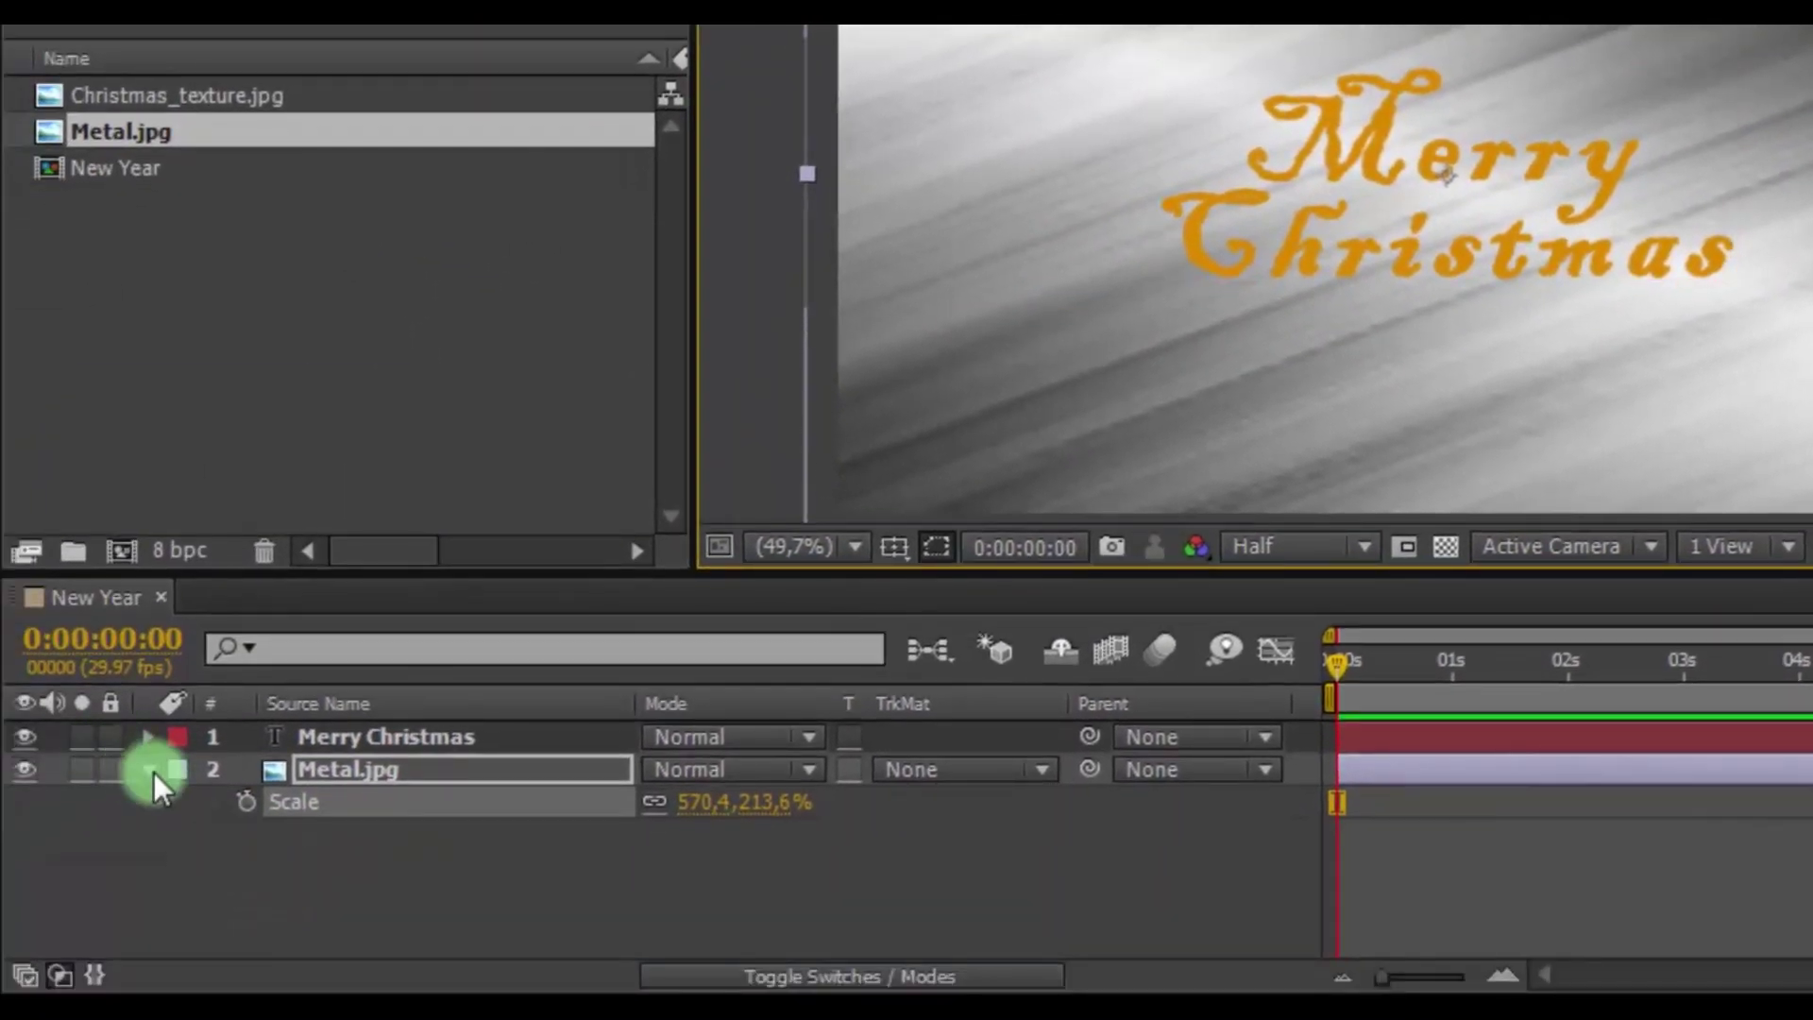
left_click(153, 773)
Add an orange solid layer at 50% opacity
right_click(223, 823)
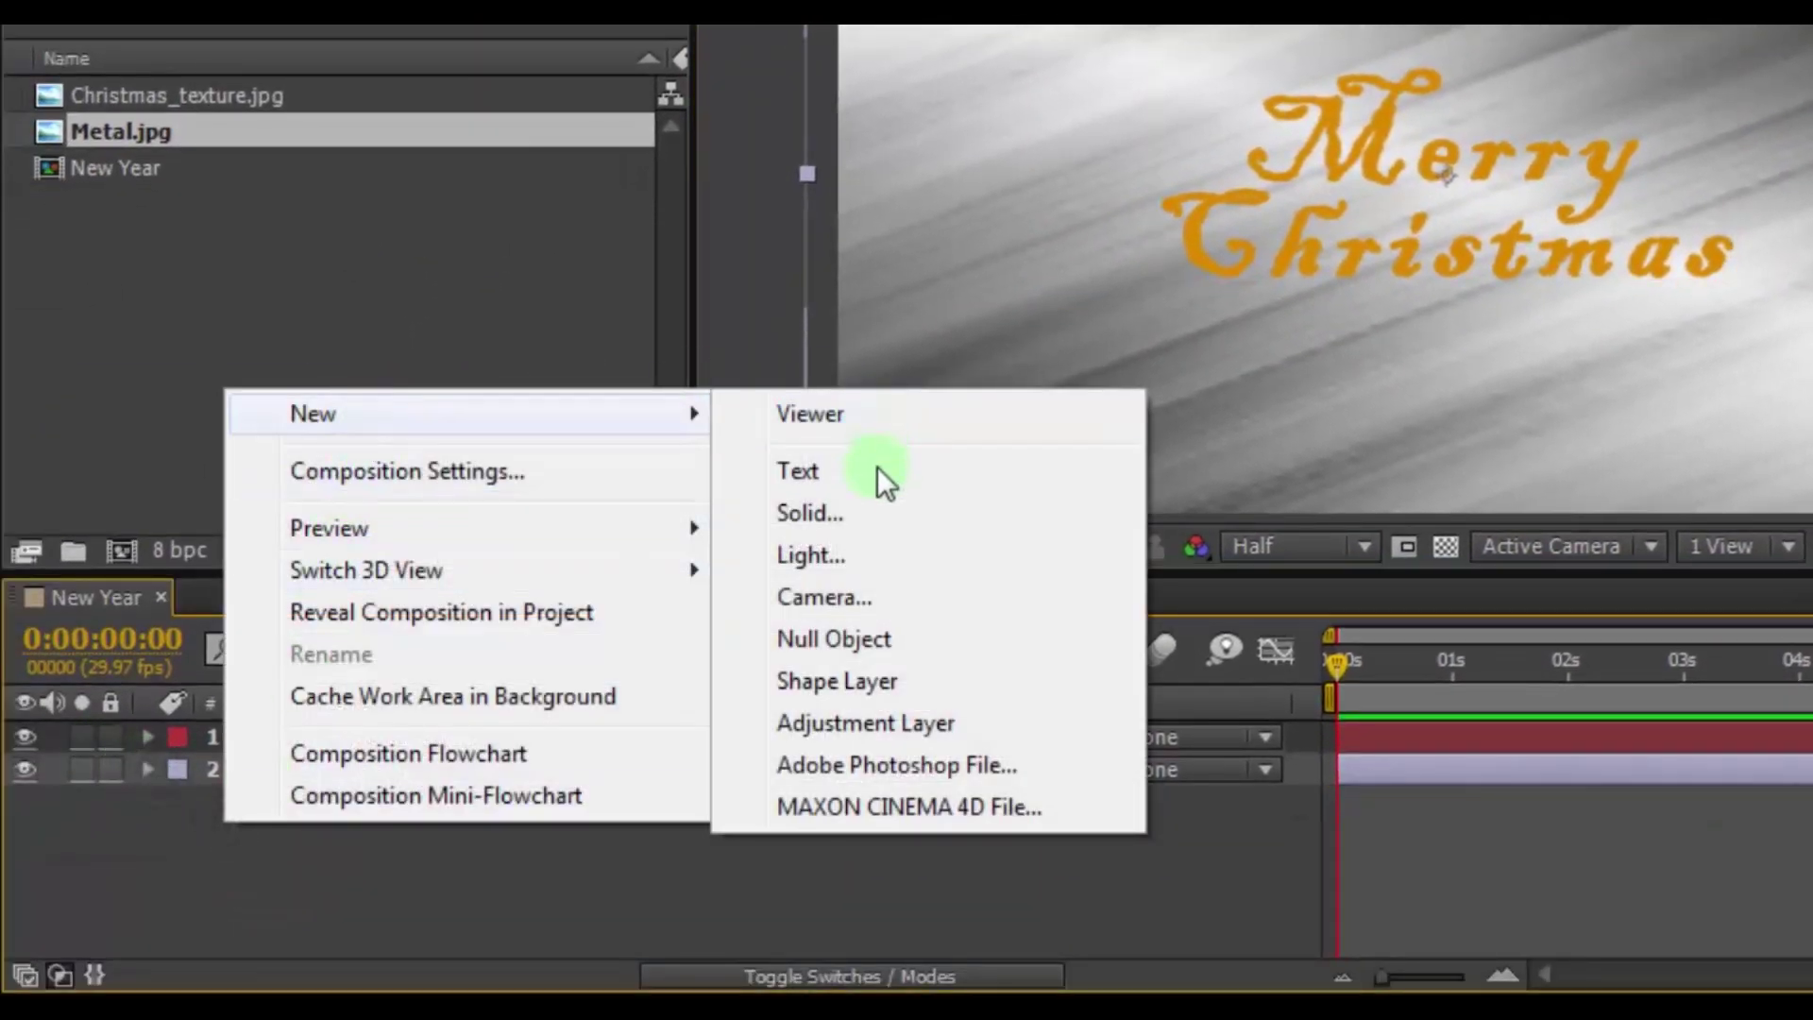
left_click(822, 513)
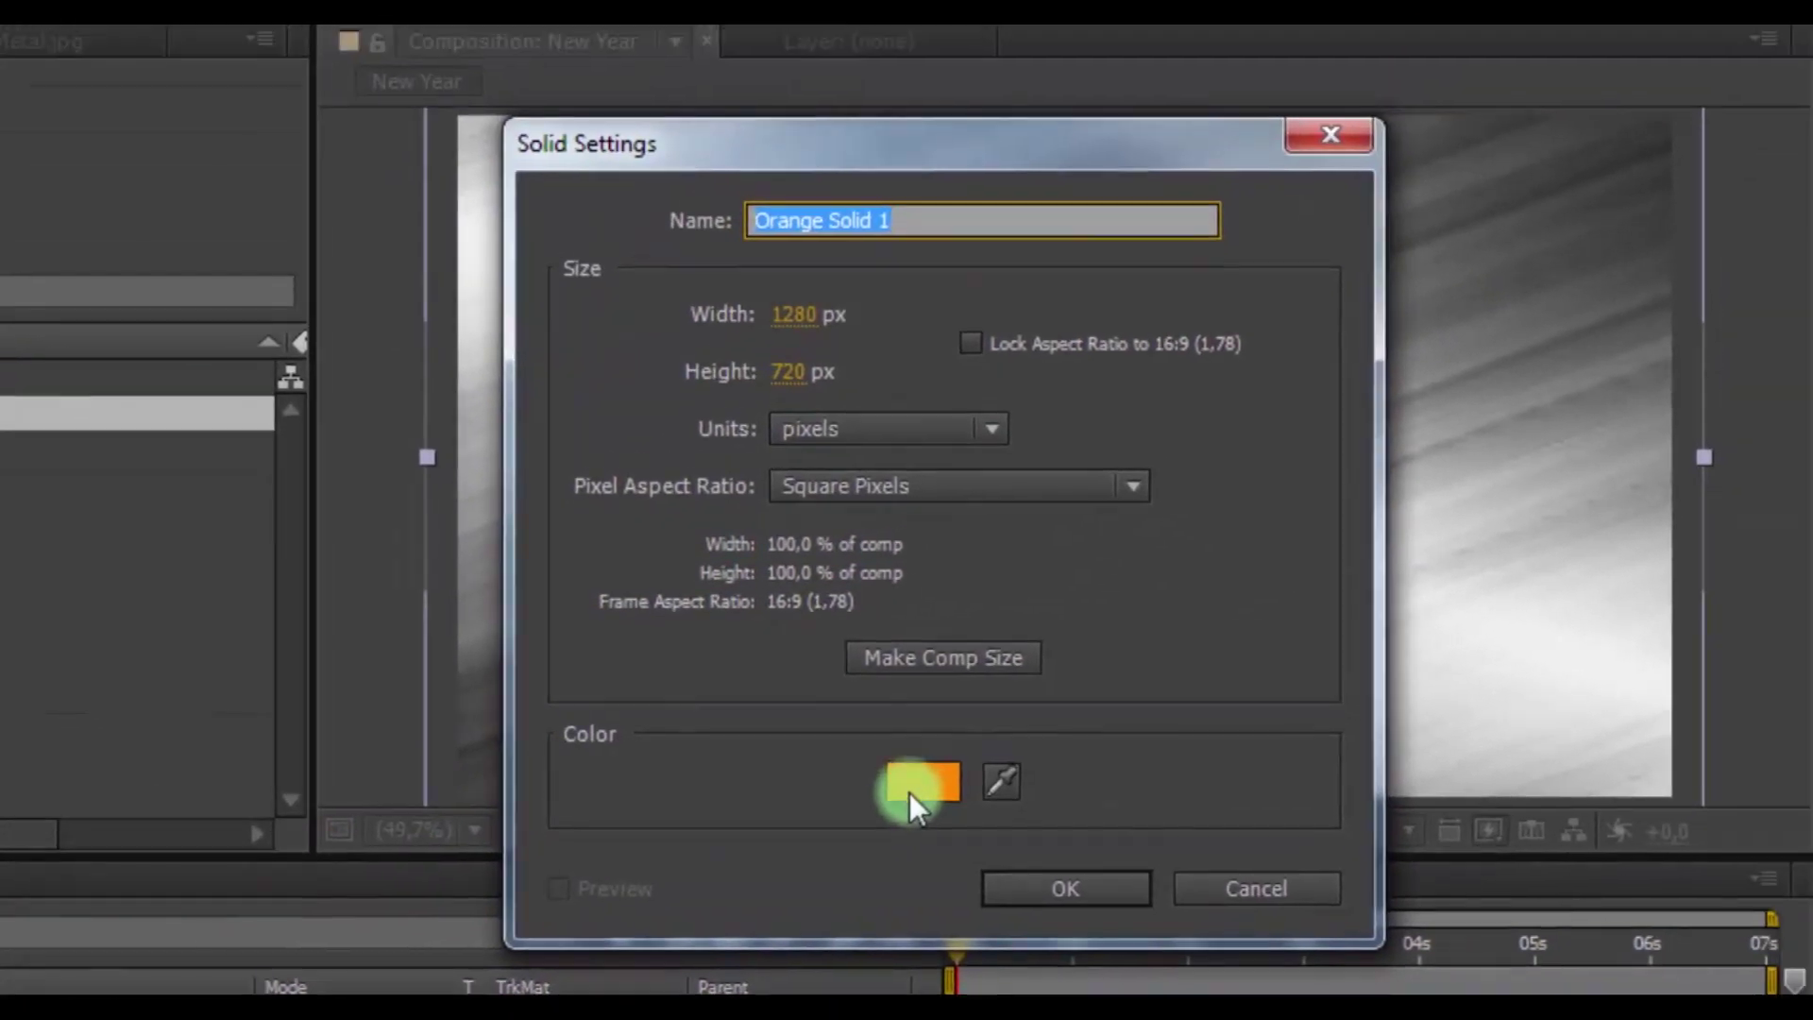
left_click(908, 772)
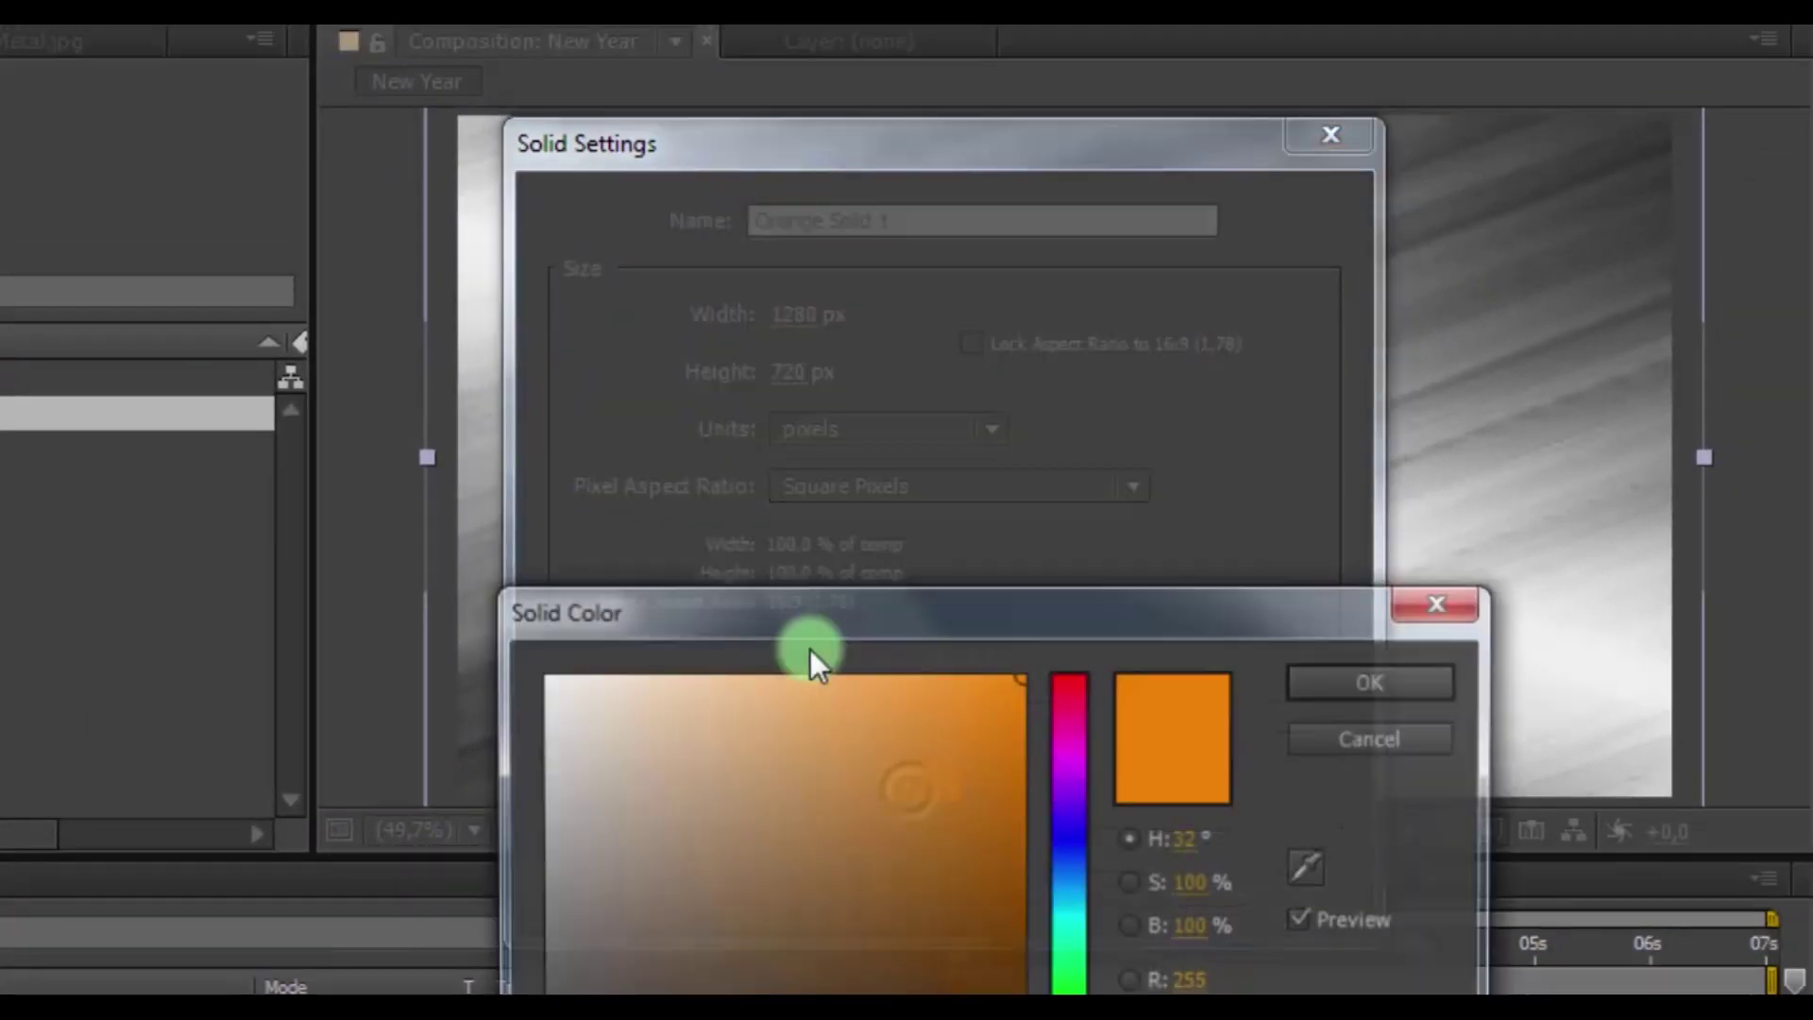
left_click(1365, 678)
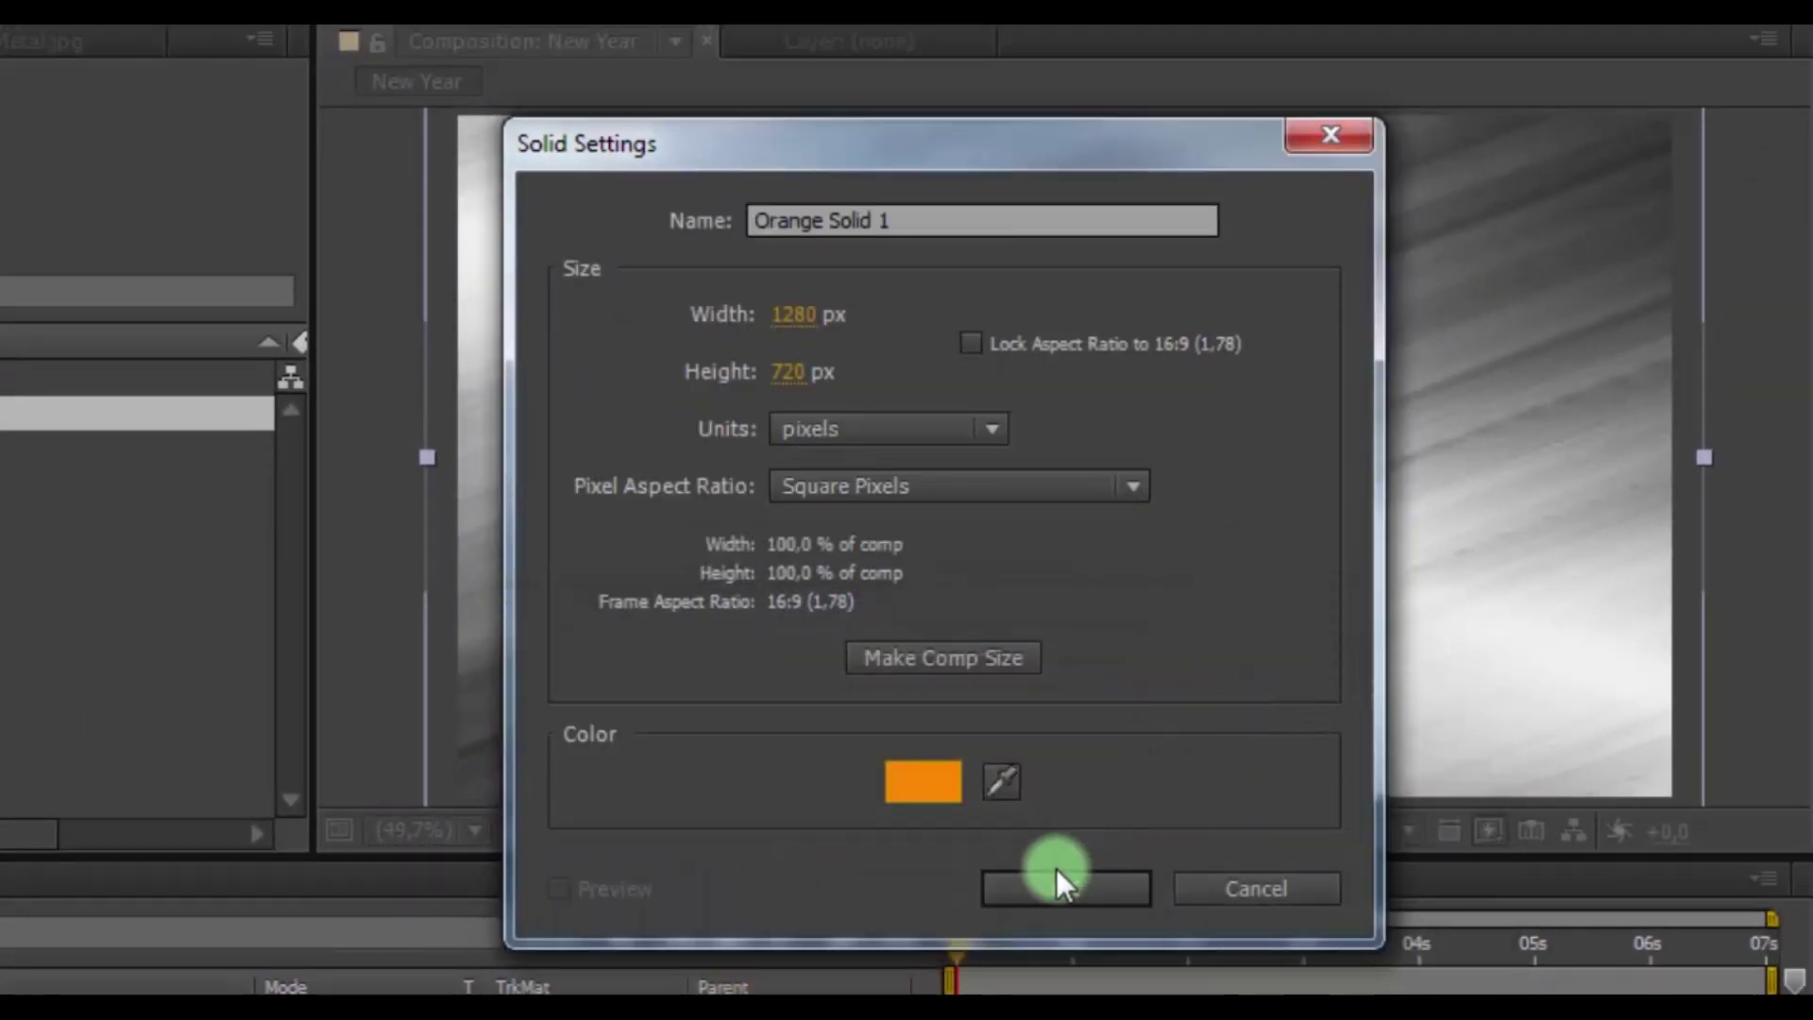
left_click(1055, 874)
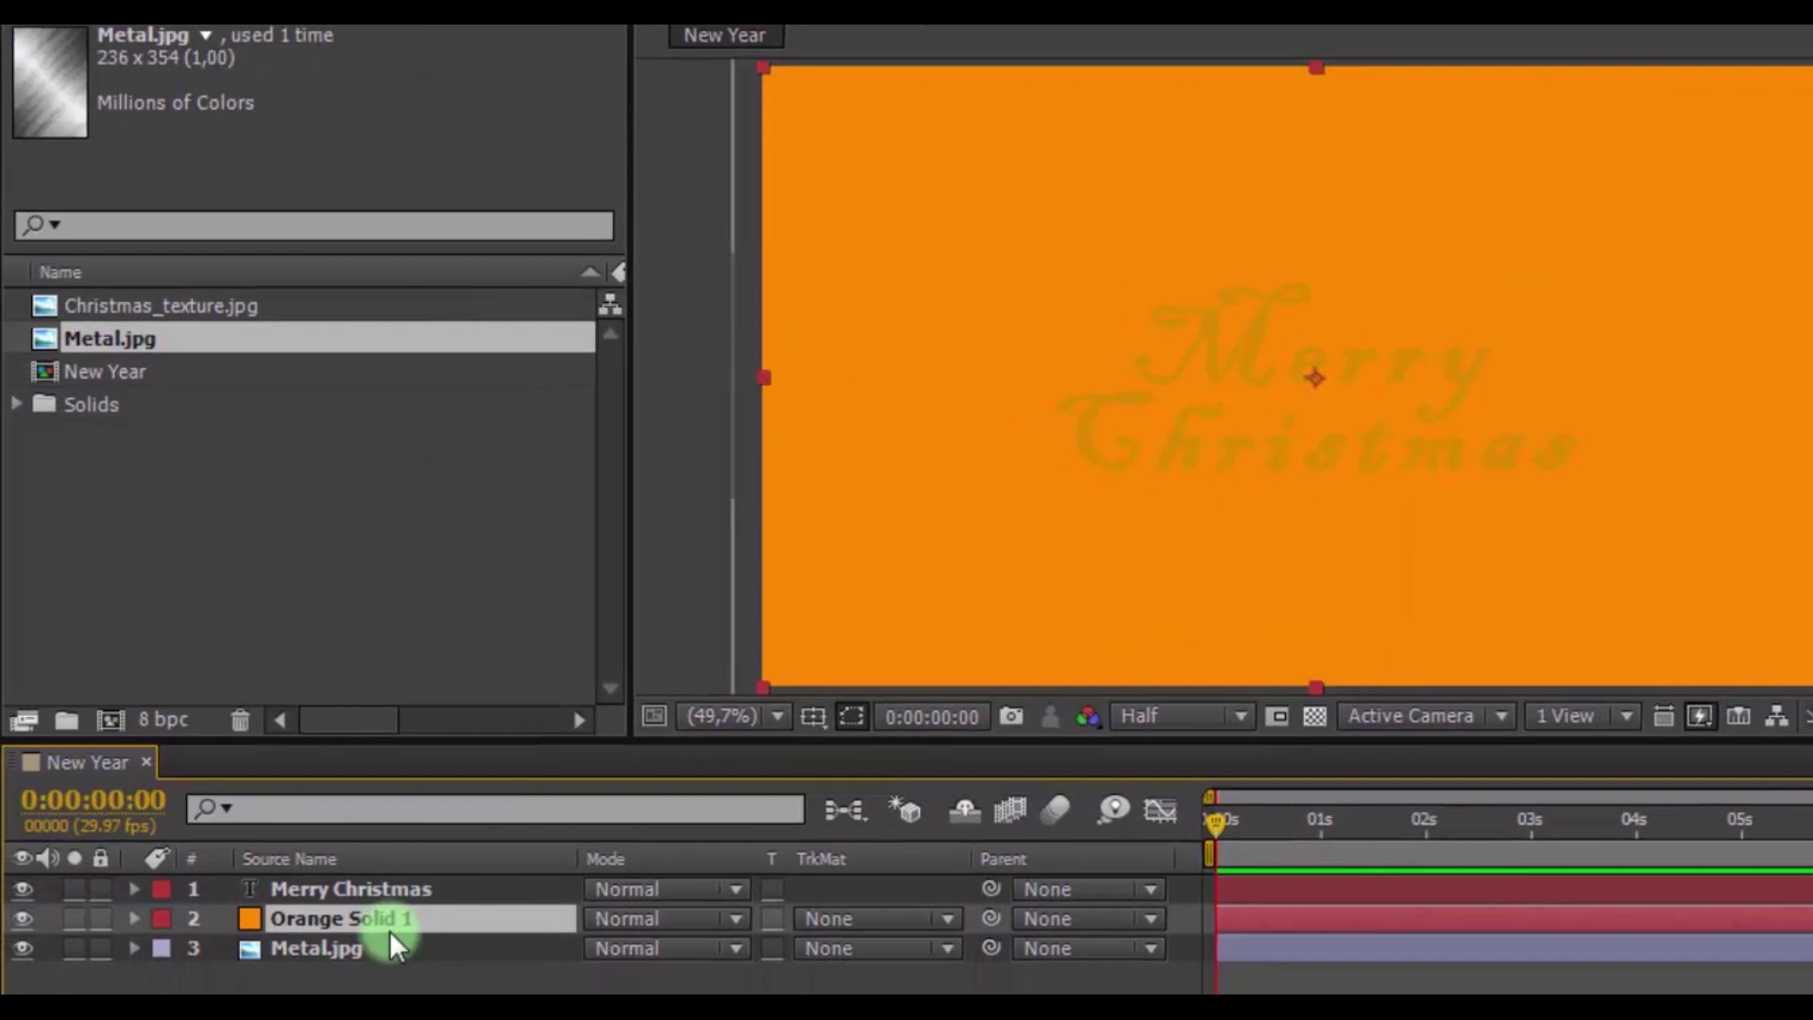
key("t")
left_click(596, 949)
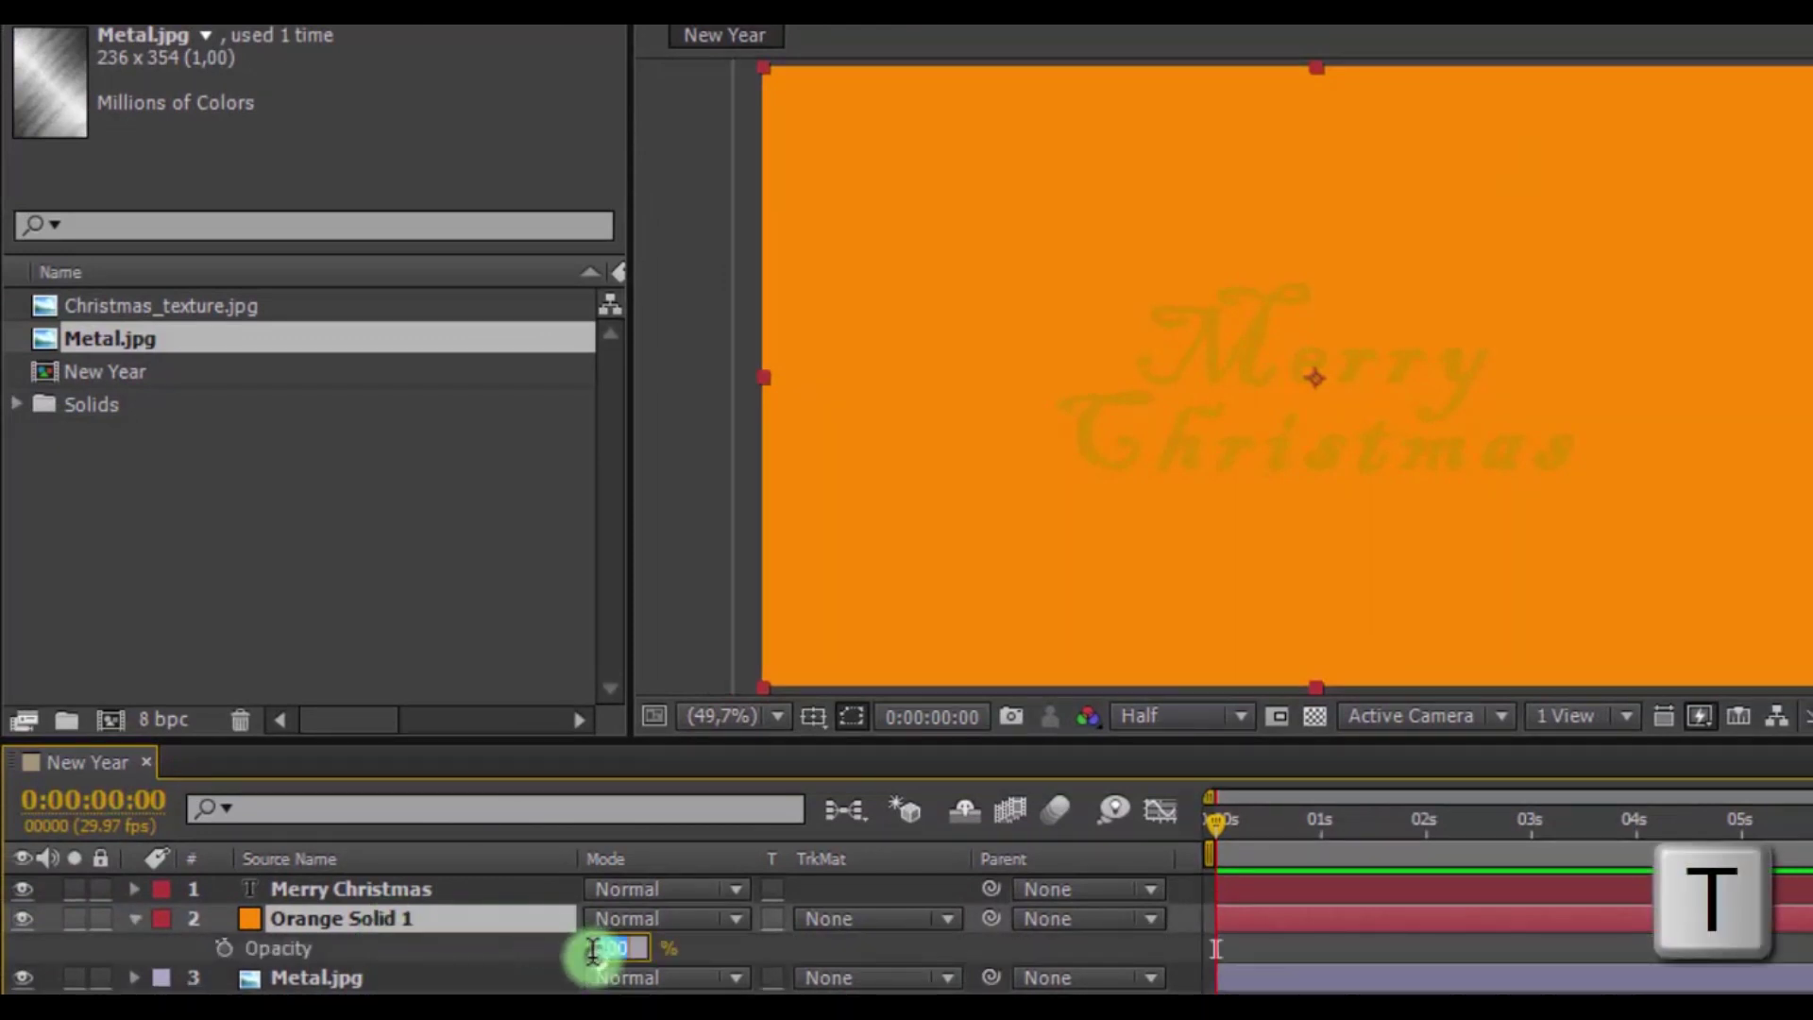
type("0")
key("Return")
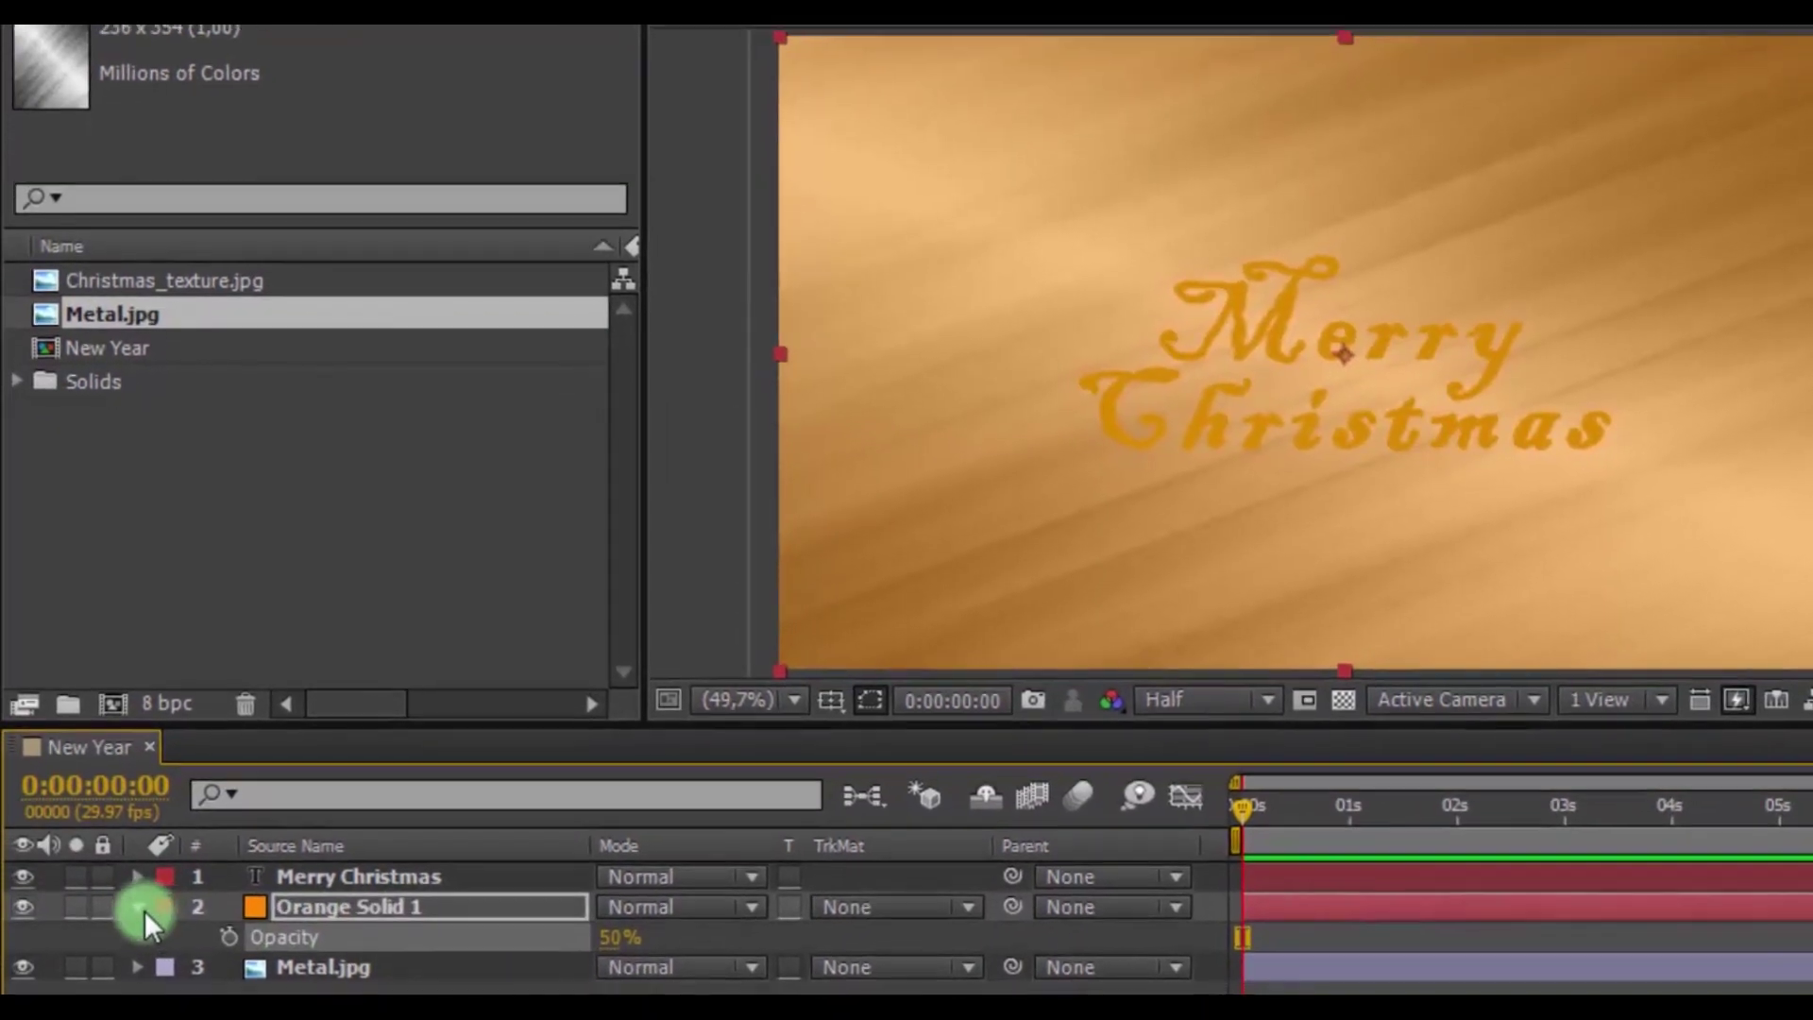
left_click(135, 918)
Pre-compose the solid and Metal.jpg layers into a composition named Color
right_click(340, 924)
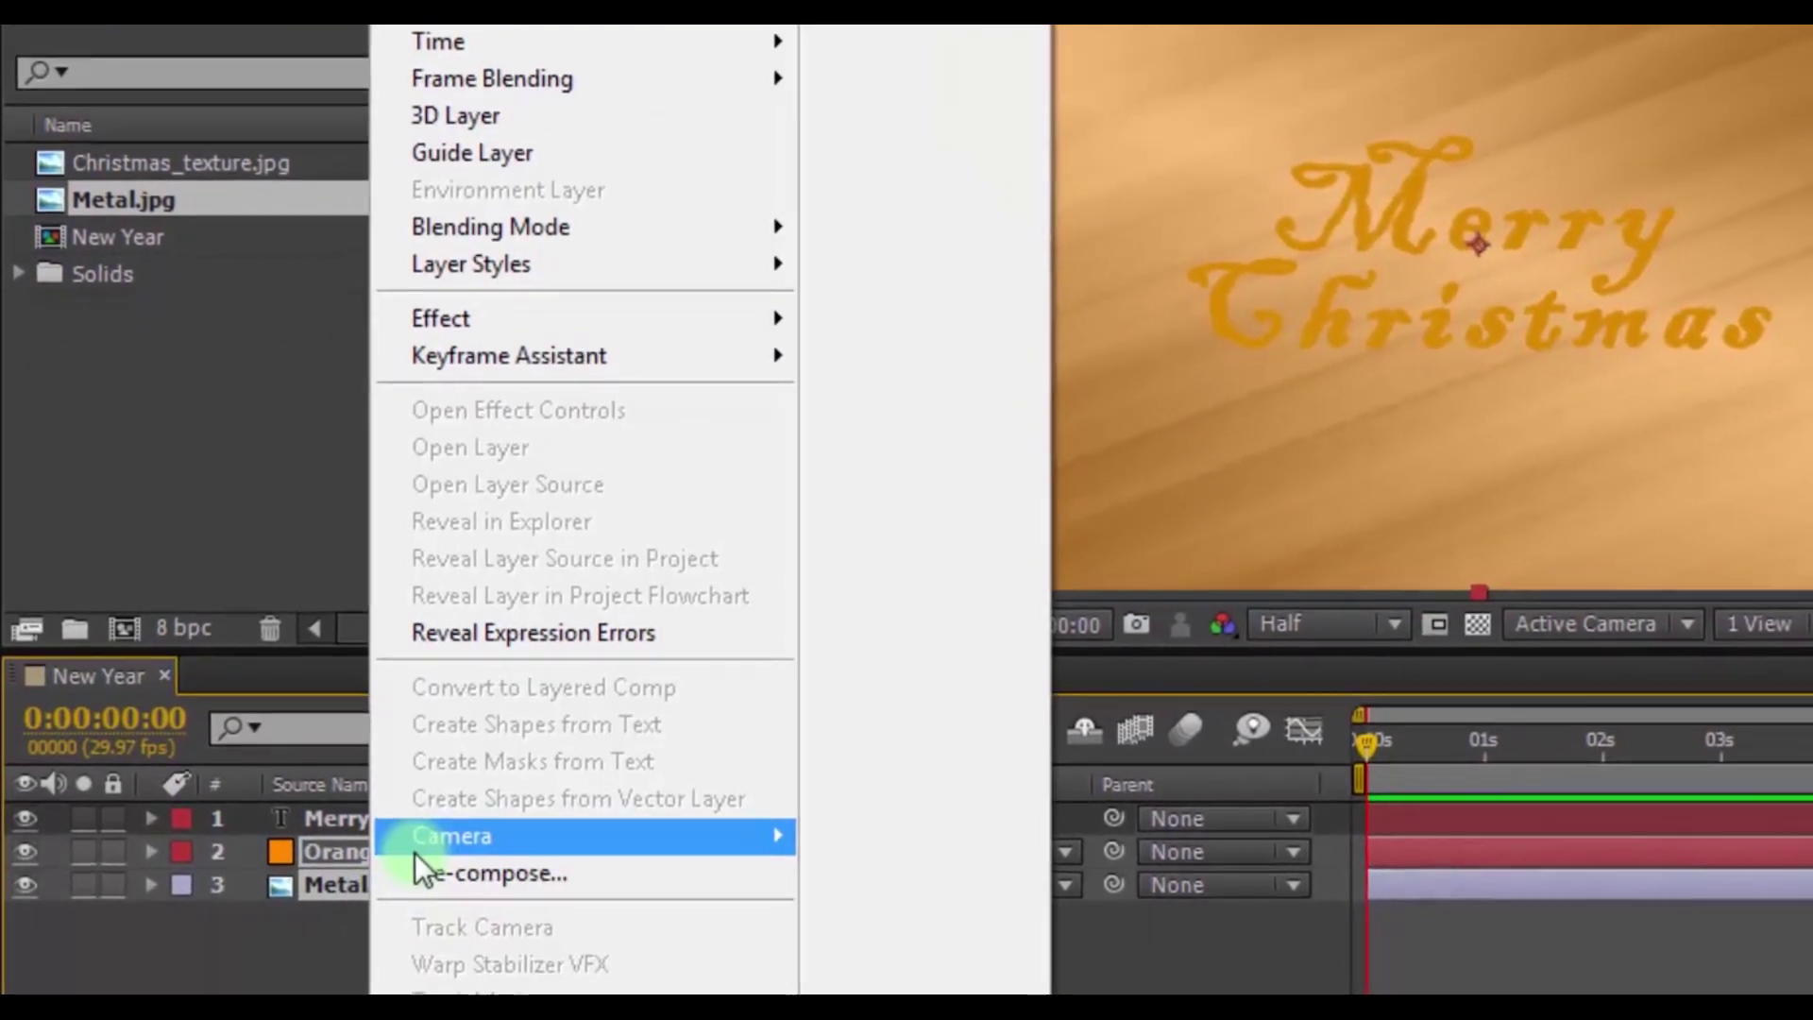
left_click(420, 871)
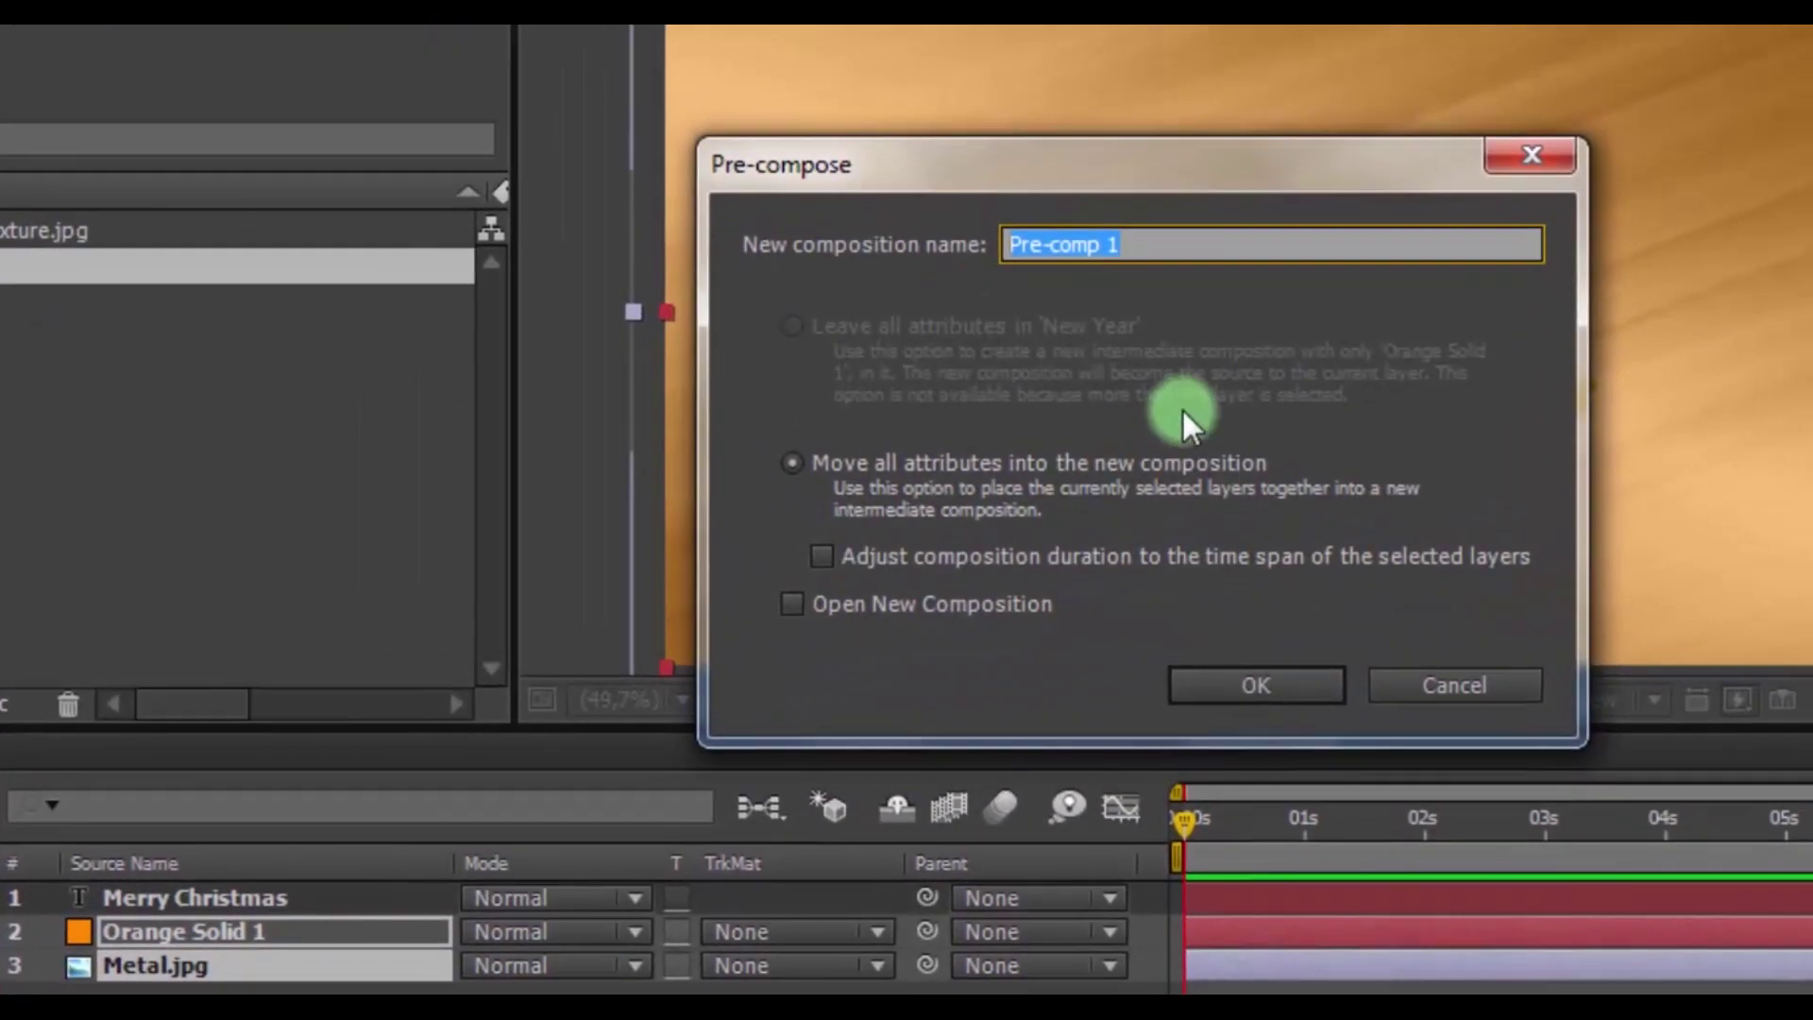
type("Color")
key("Return")
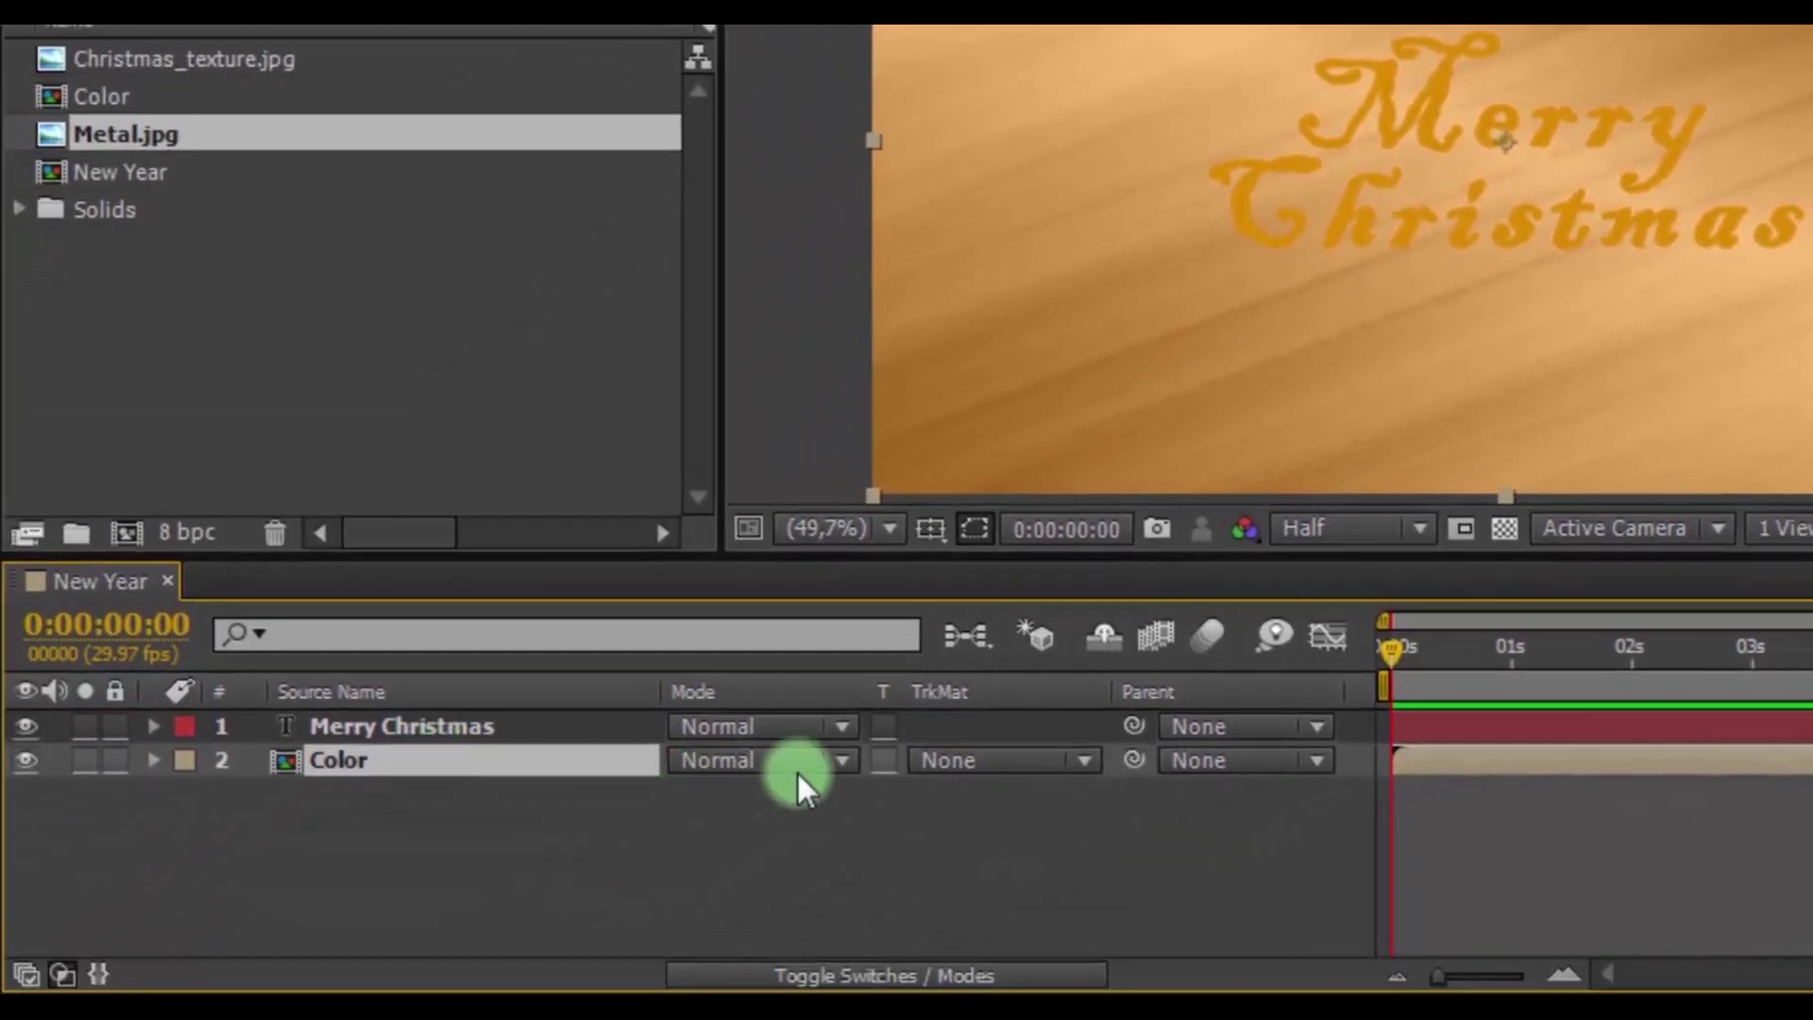
Set the Color layer to an alpha matte of the text, then pre-compose both as Text
left_click(930, 764)
left_click(895, 648)
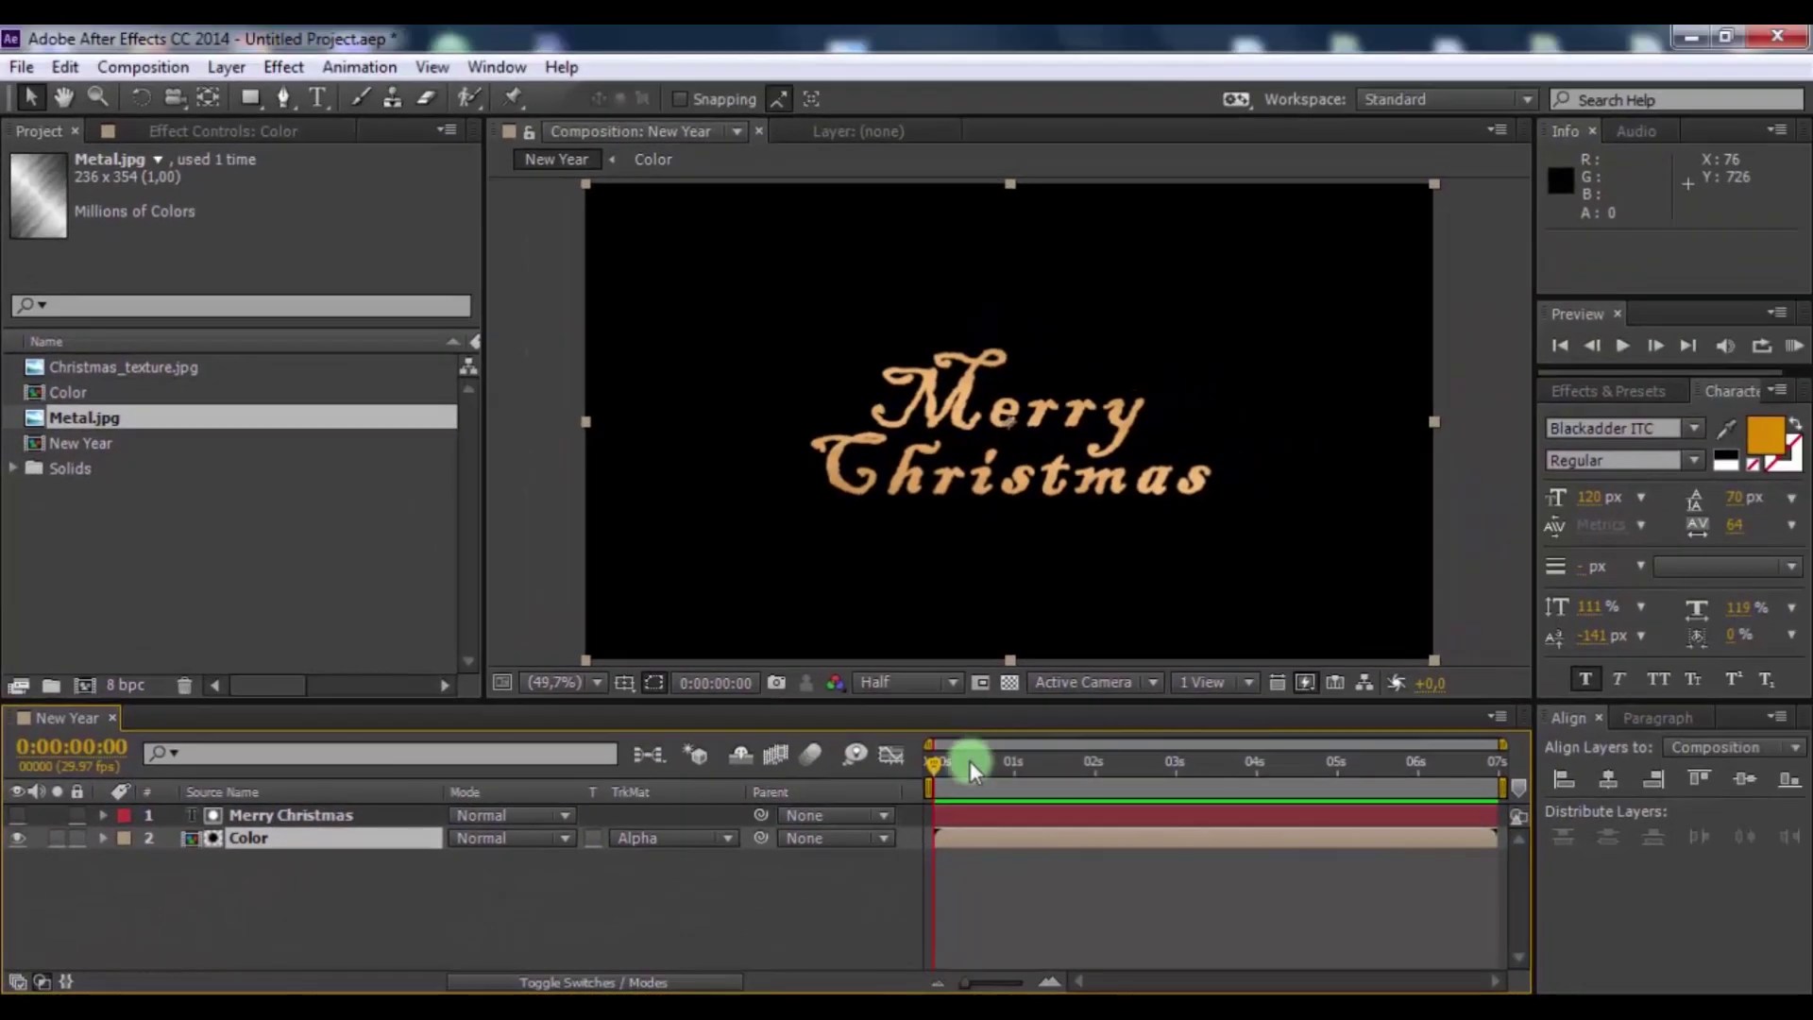
left_click(300, 816, "shift")
right_click(304, 816)
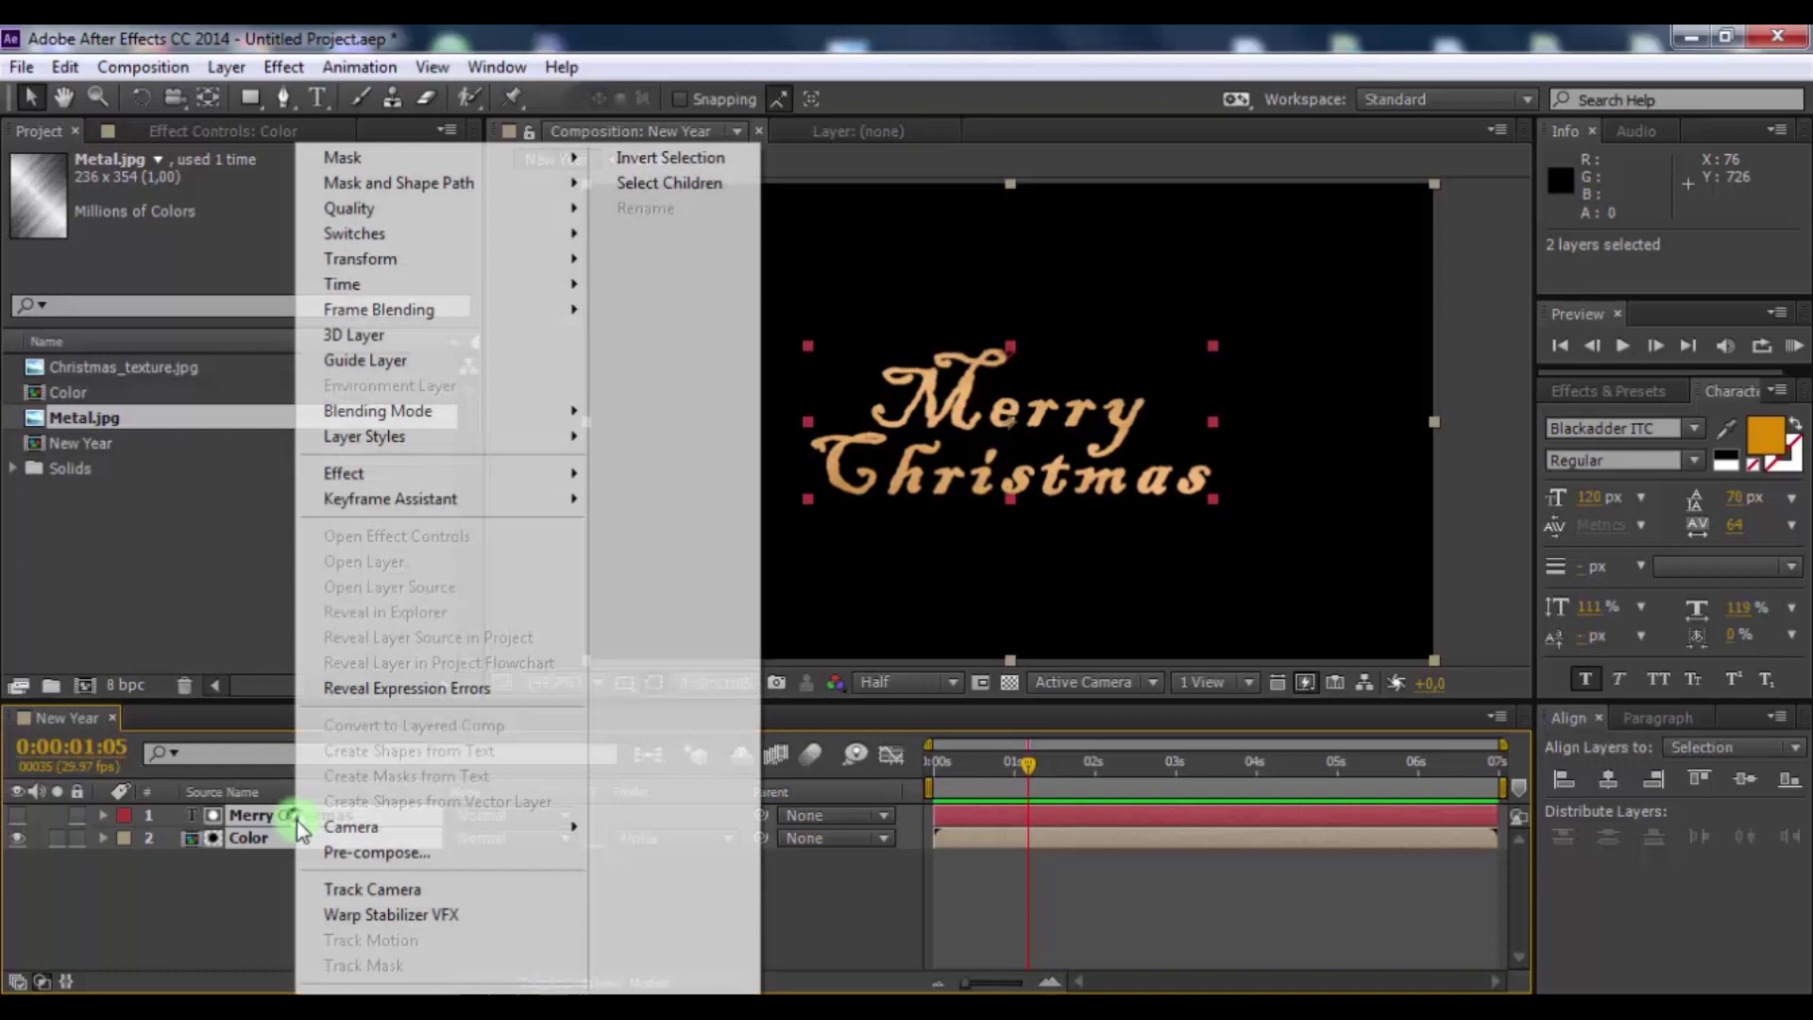
left_click(344, 850)
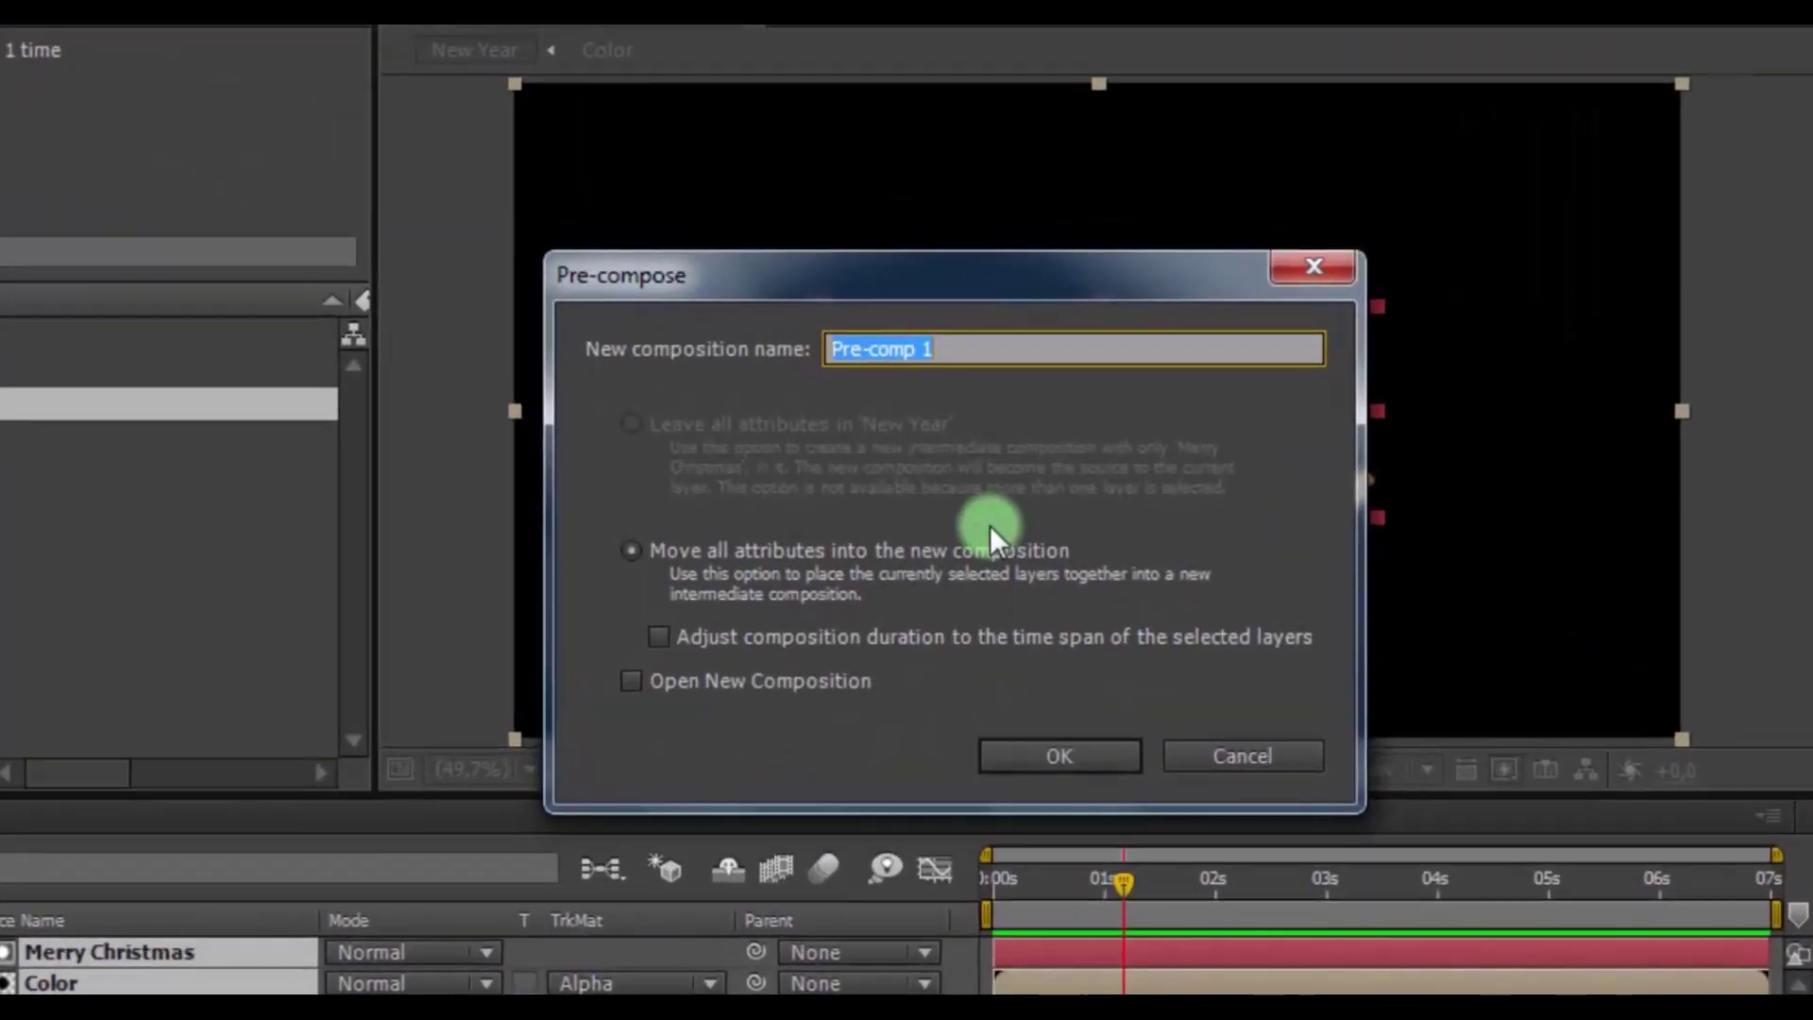
type("Text")
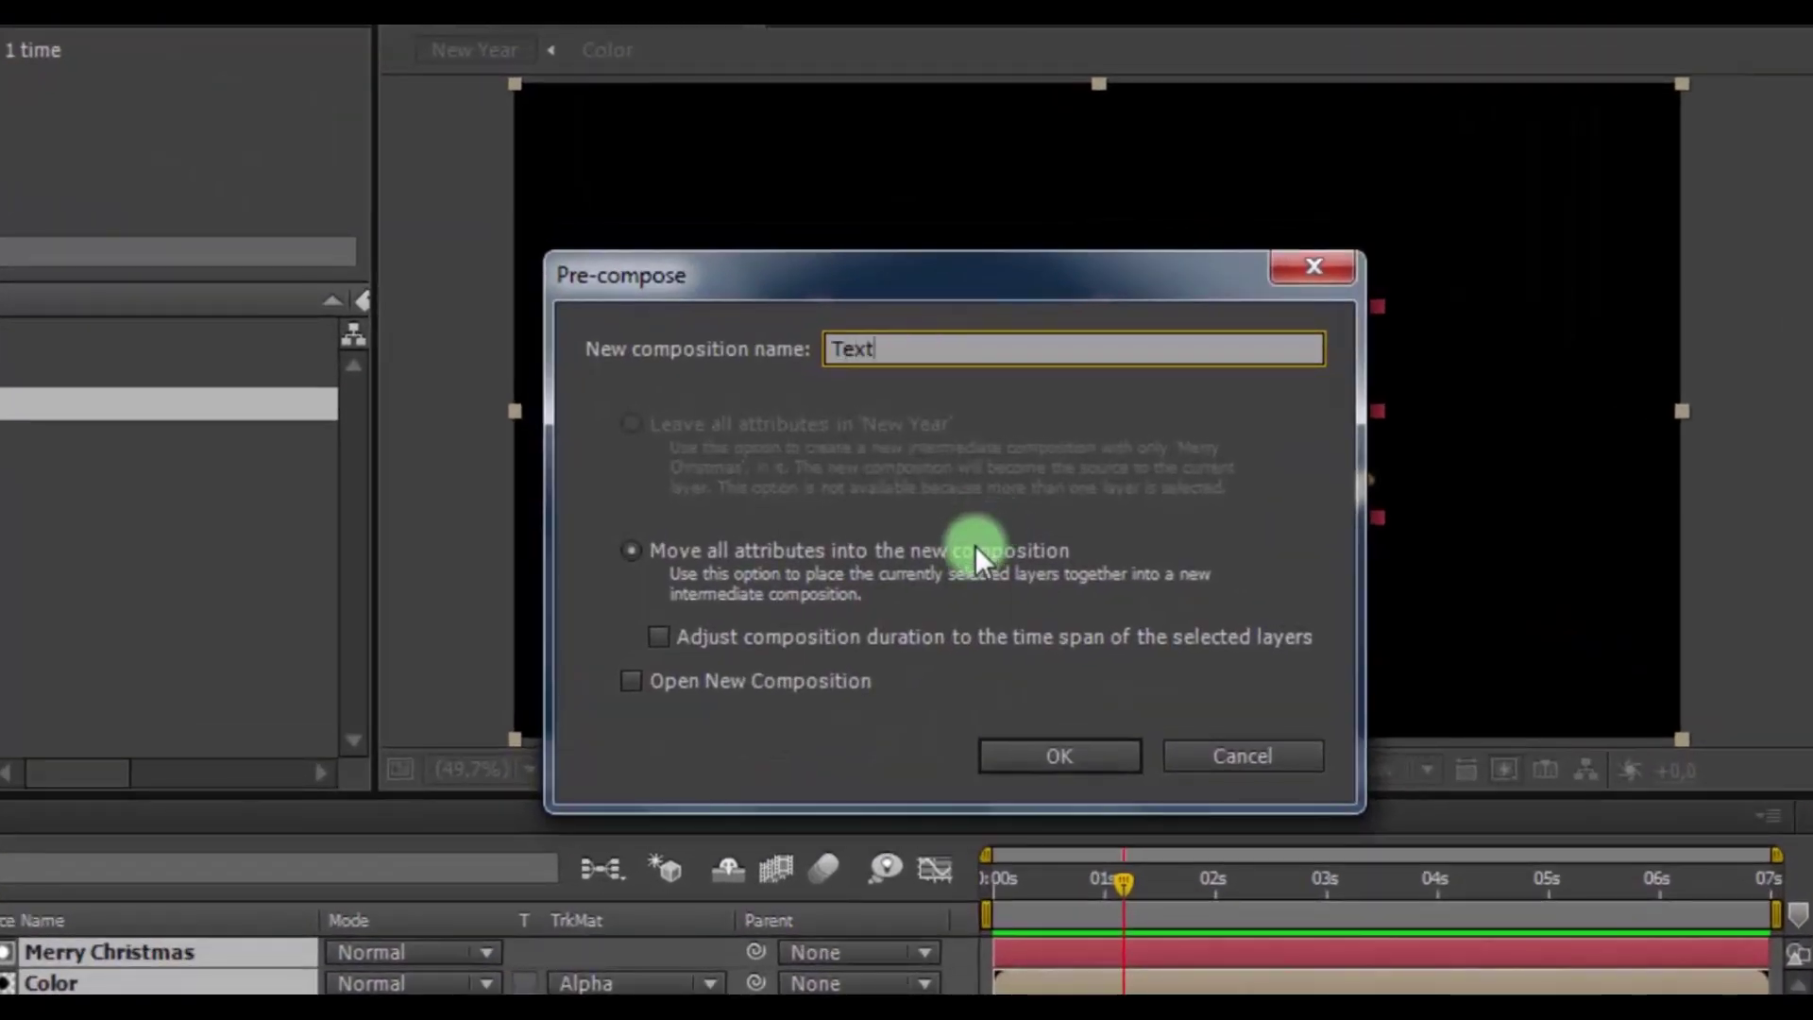
left_click(1022, 742)
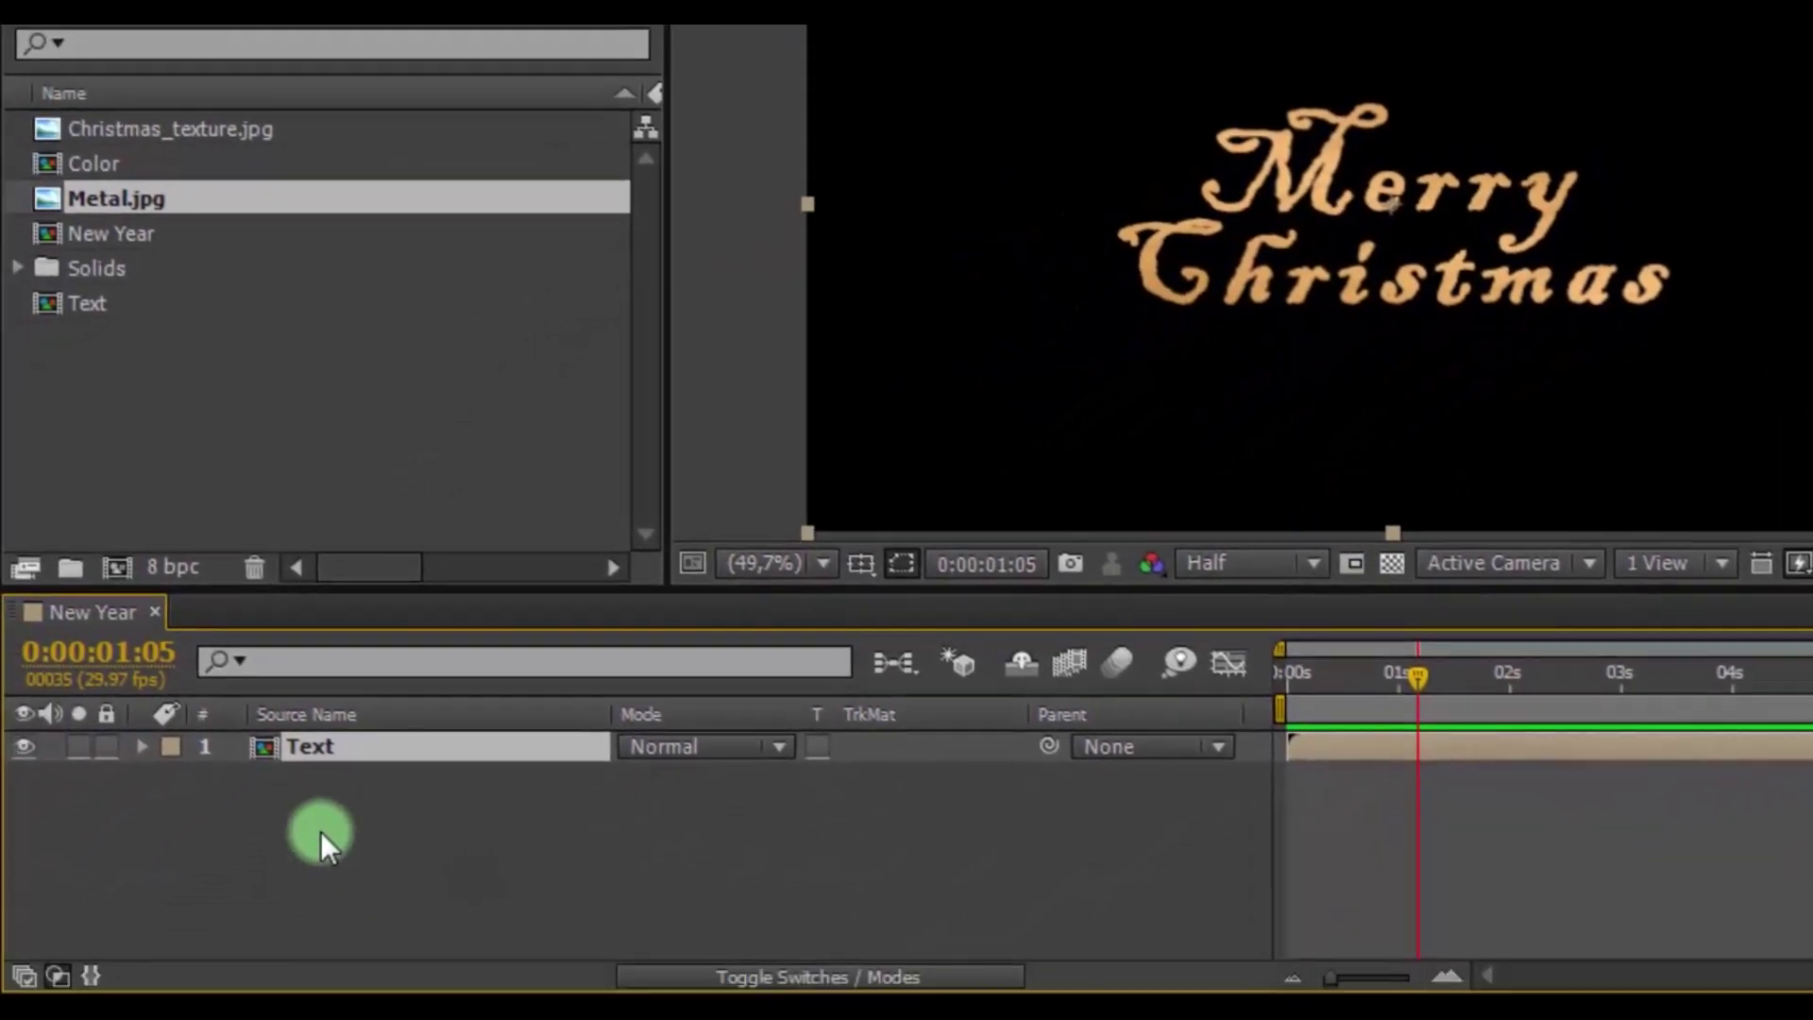
Add a full-frame solid named Fractal and search the effects for 'fractal'
right_click(326, 829)
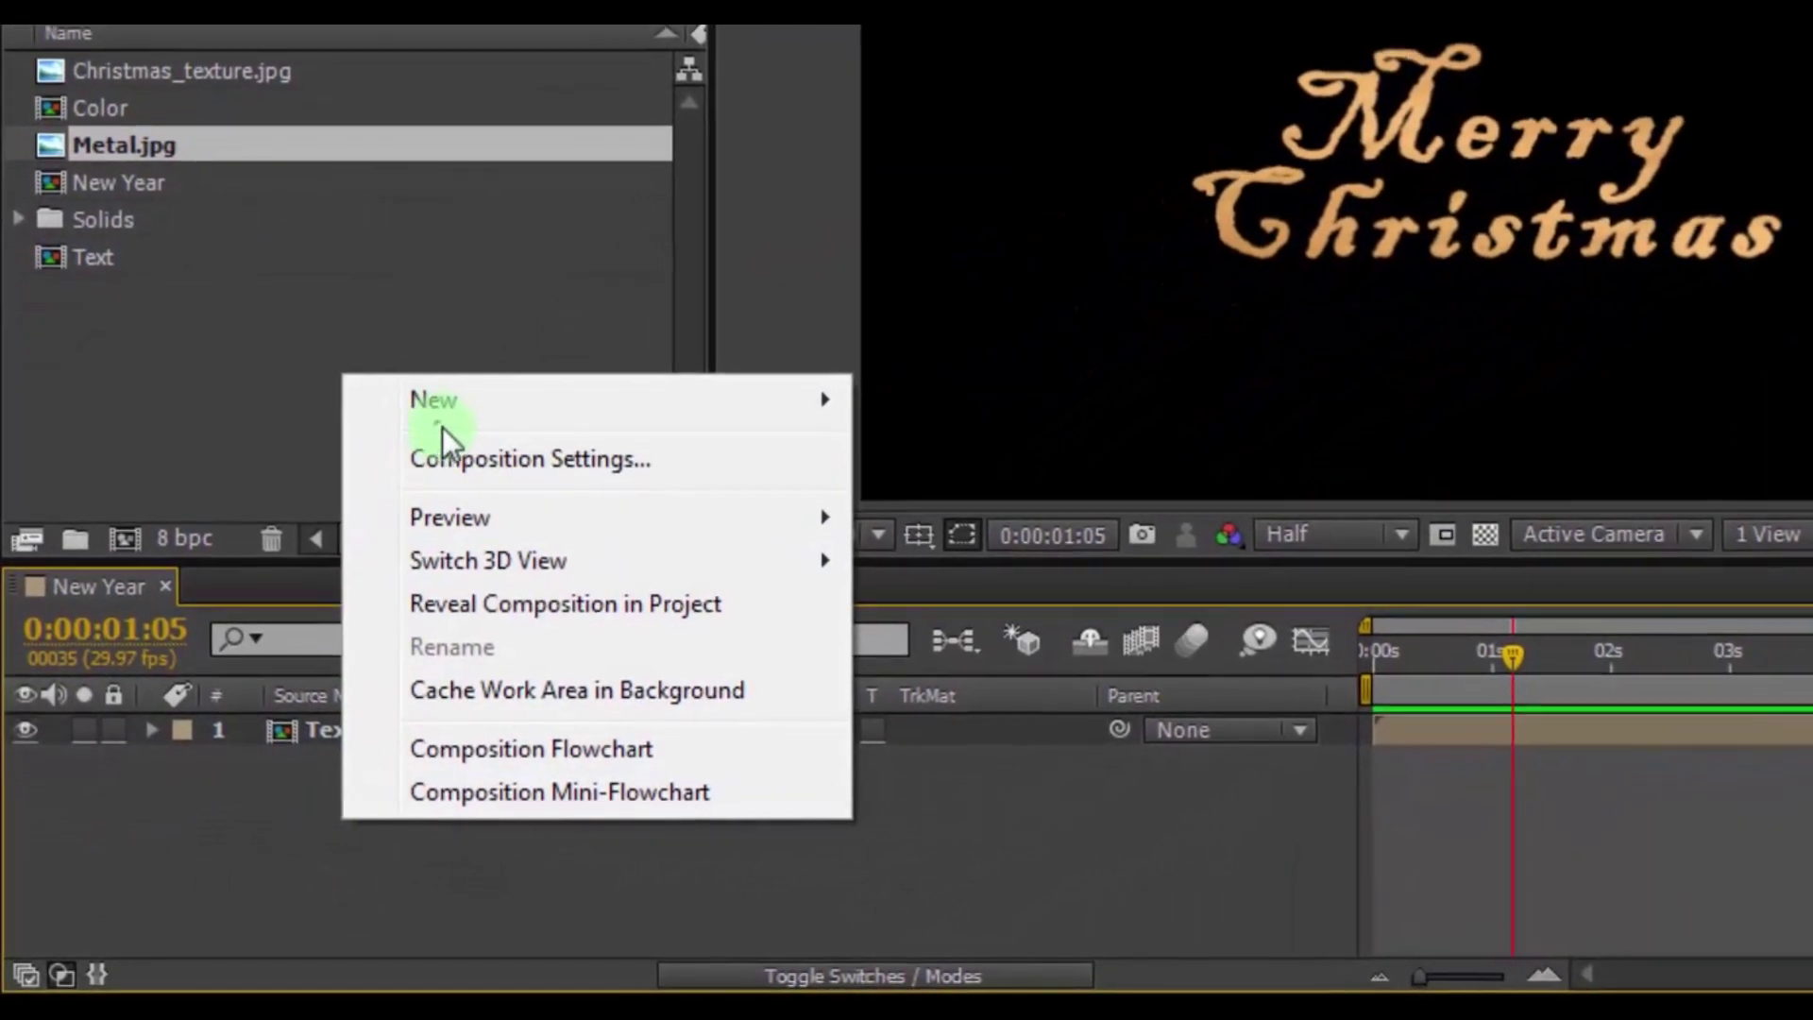
mouse_move(623, 364)
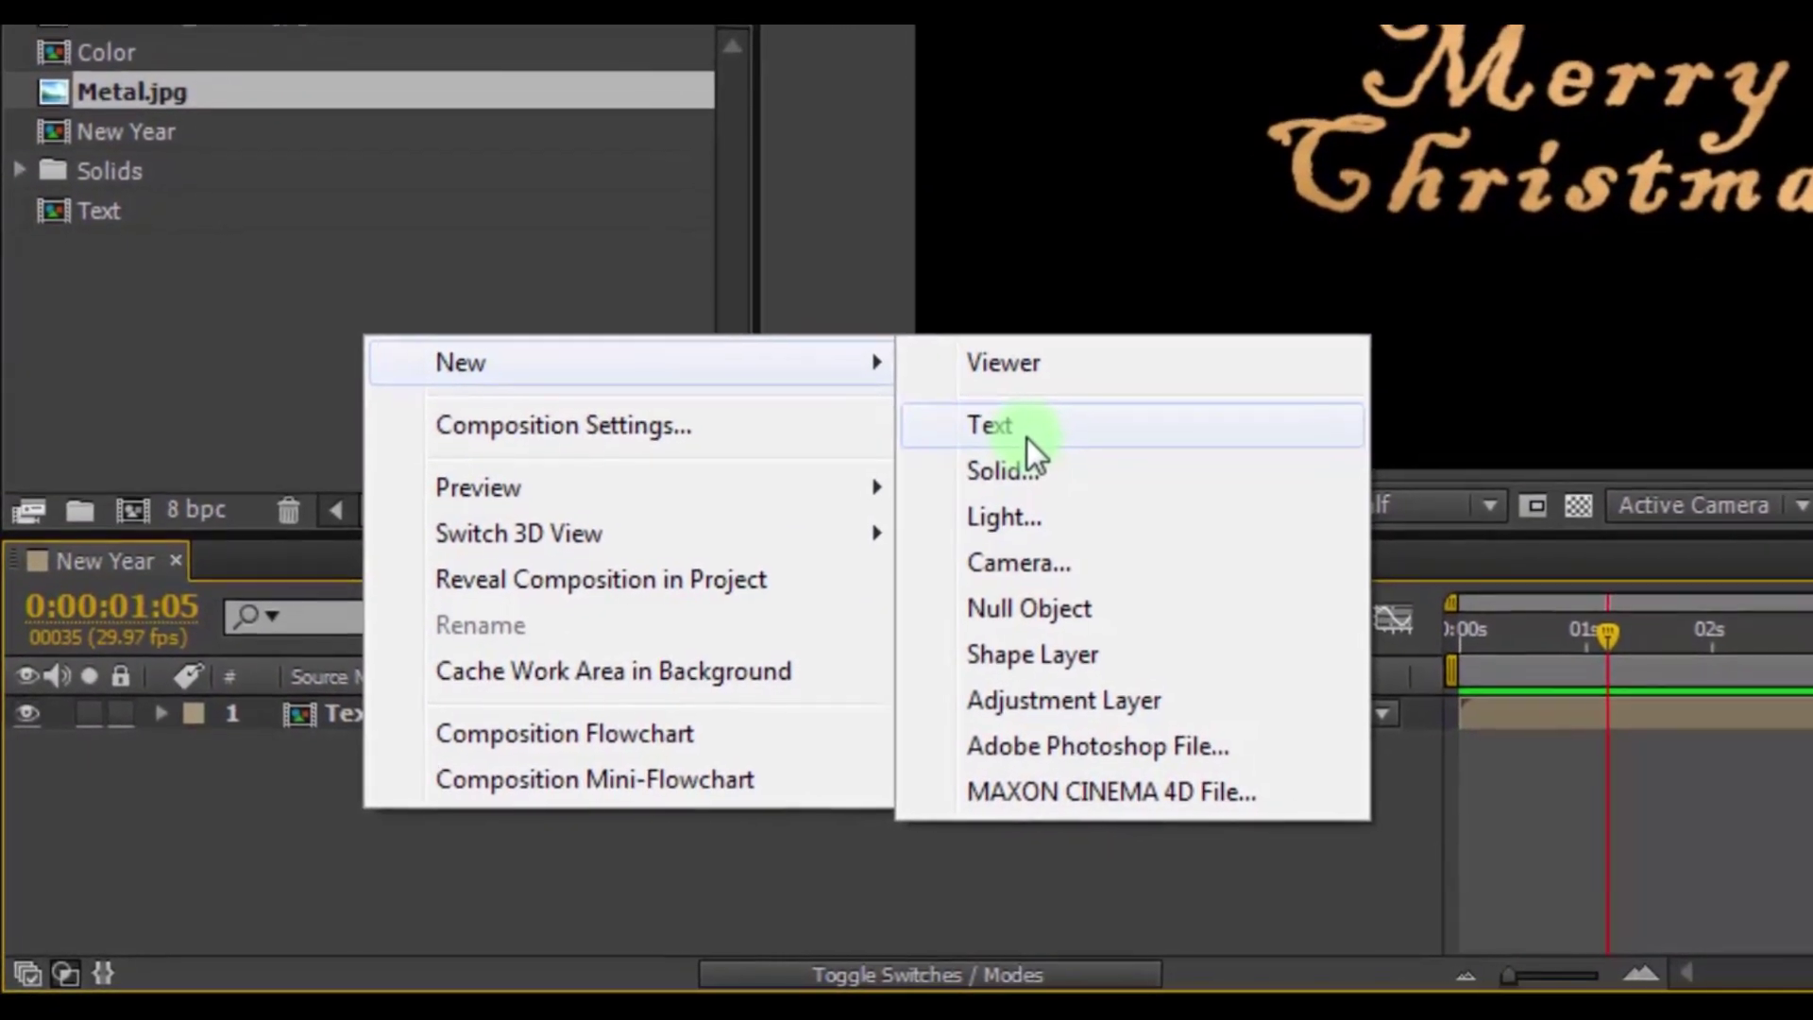
left_click(1024, 452)
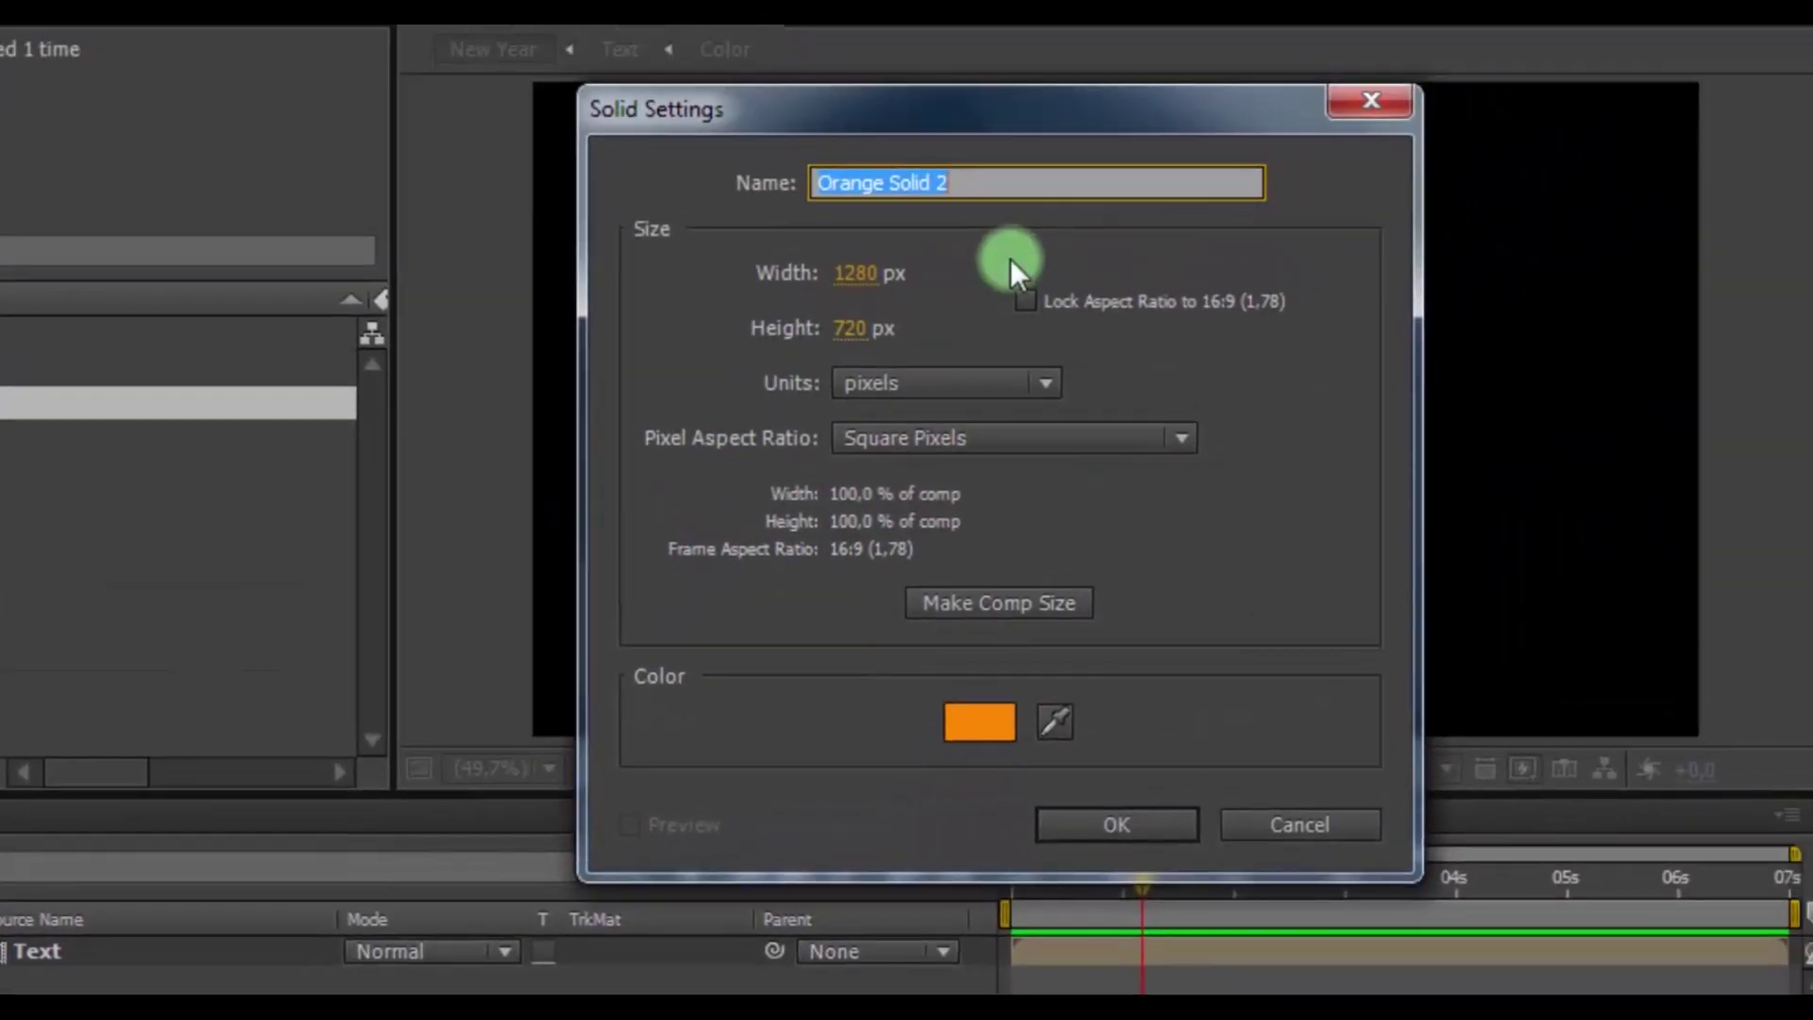
type("Frac")
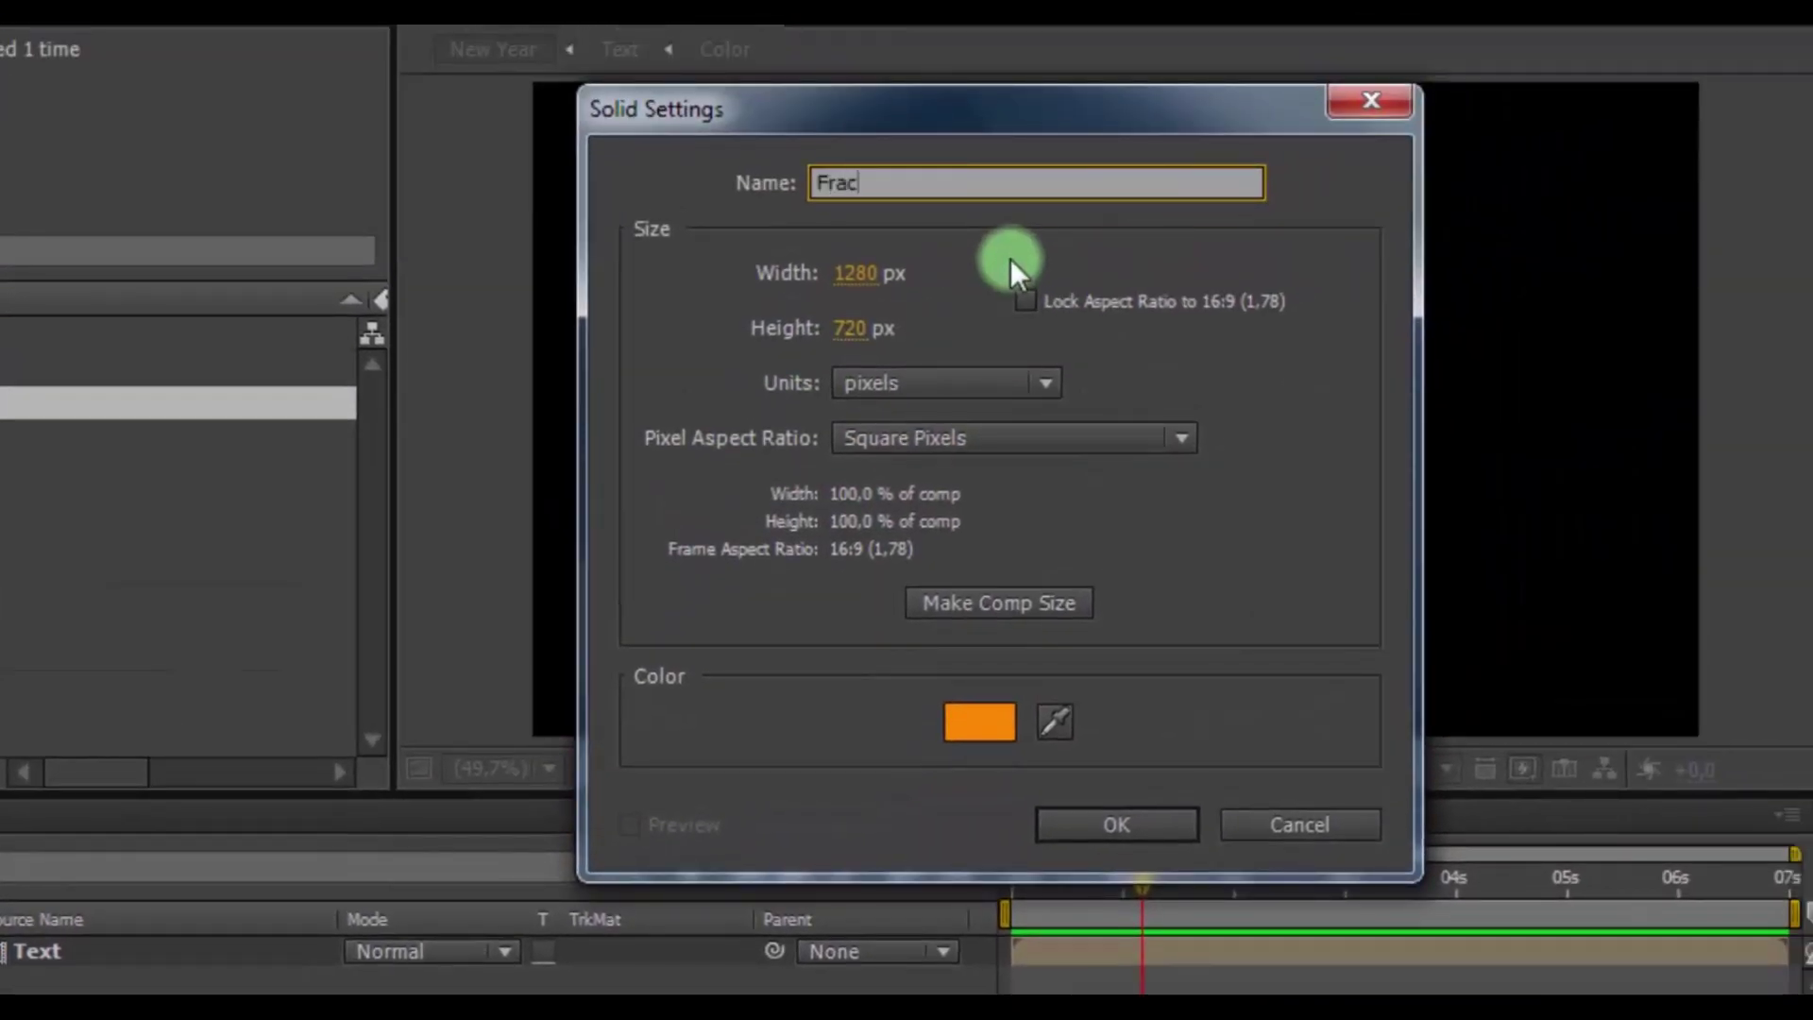
type("tal")
left_click(1078, 819)
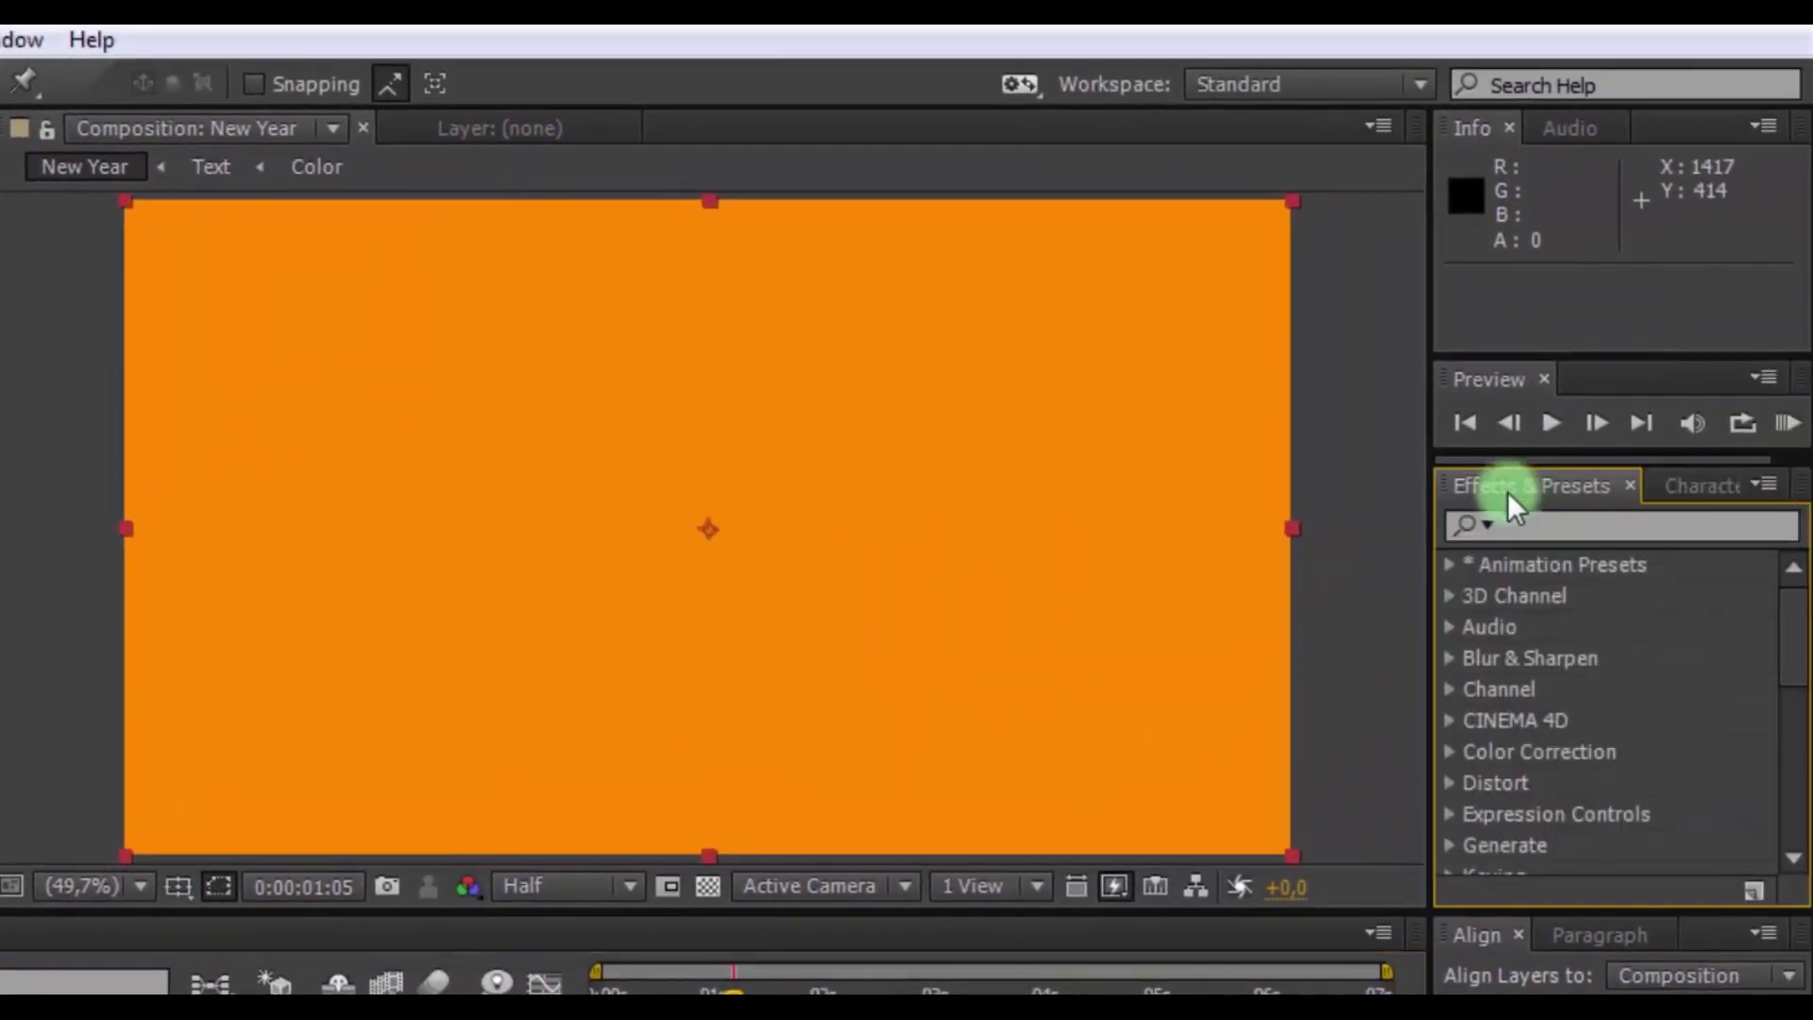
left_click(1516, 521)
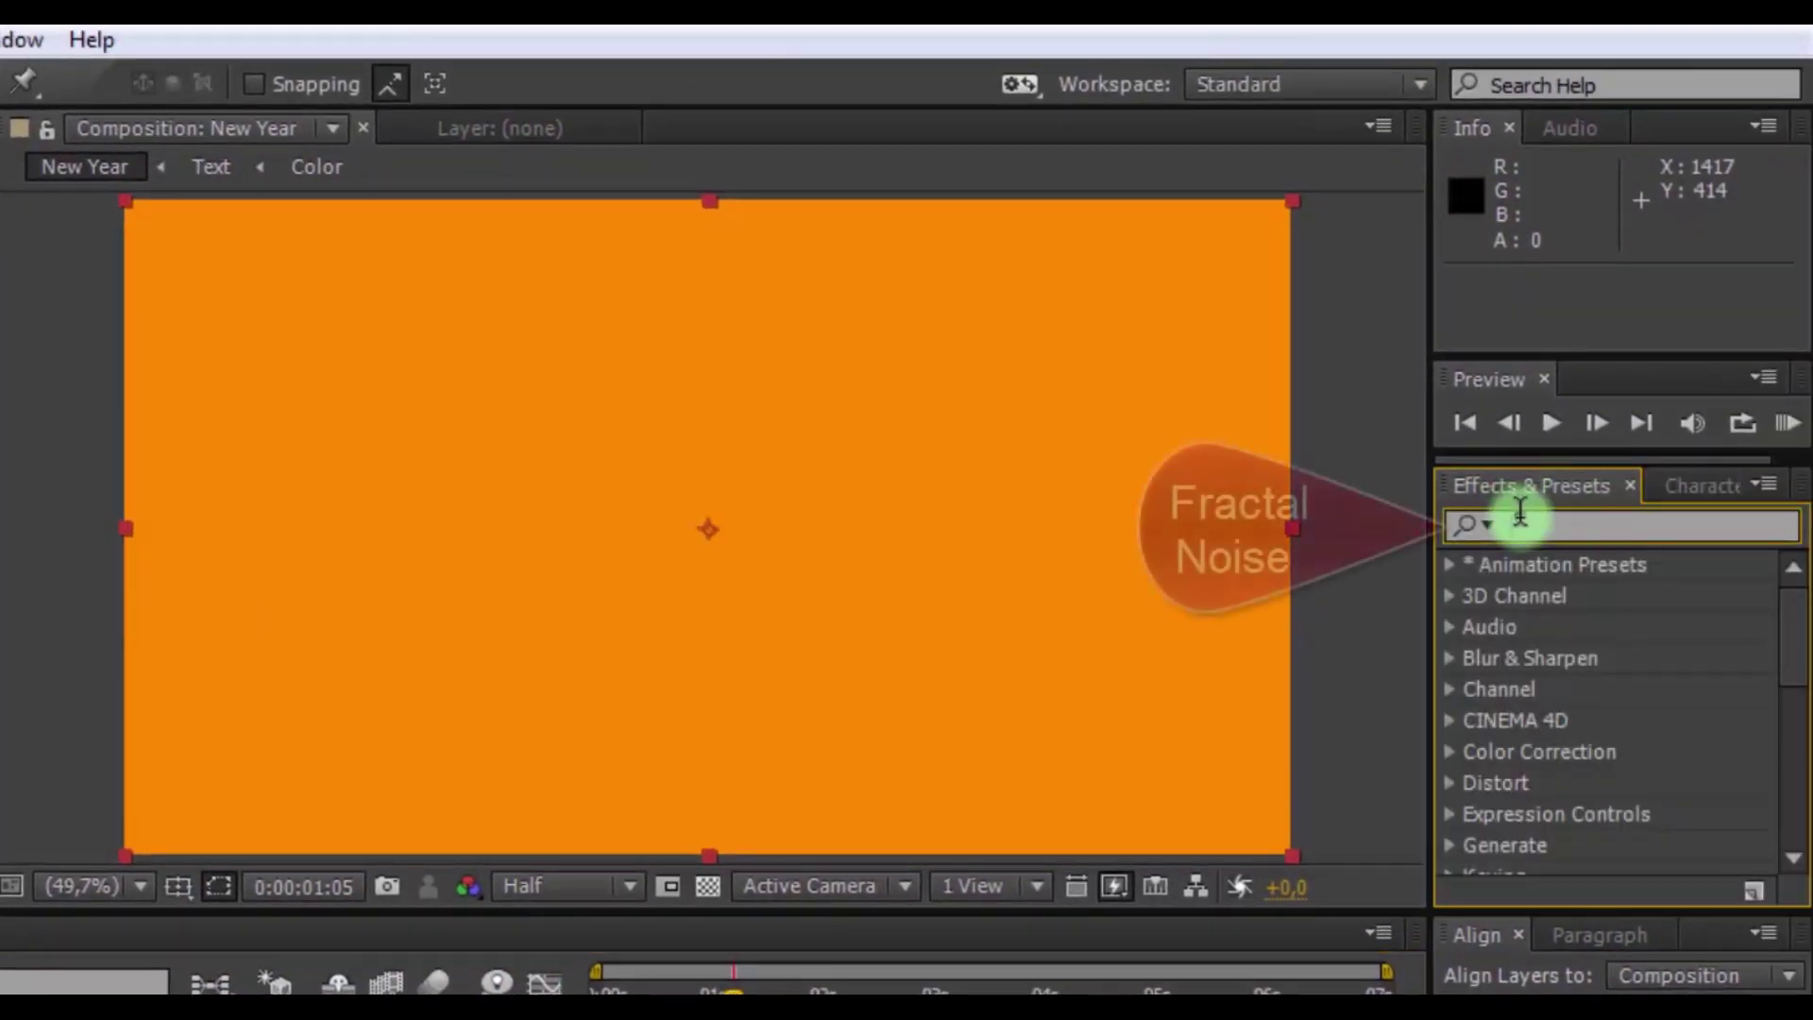
type("fractal")
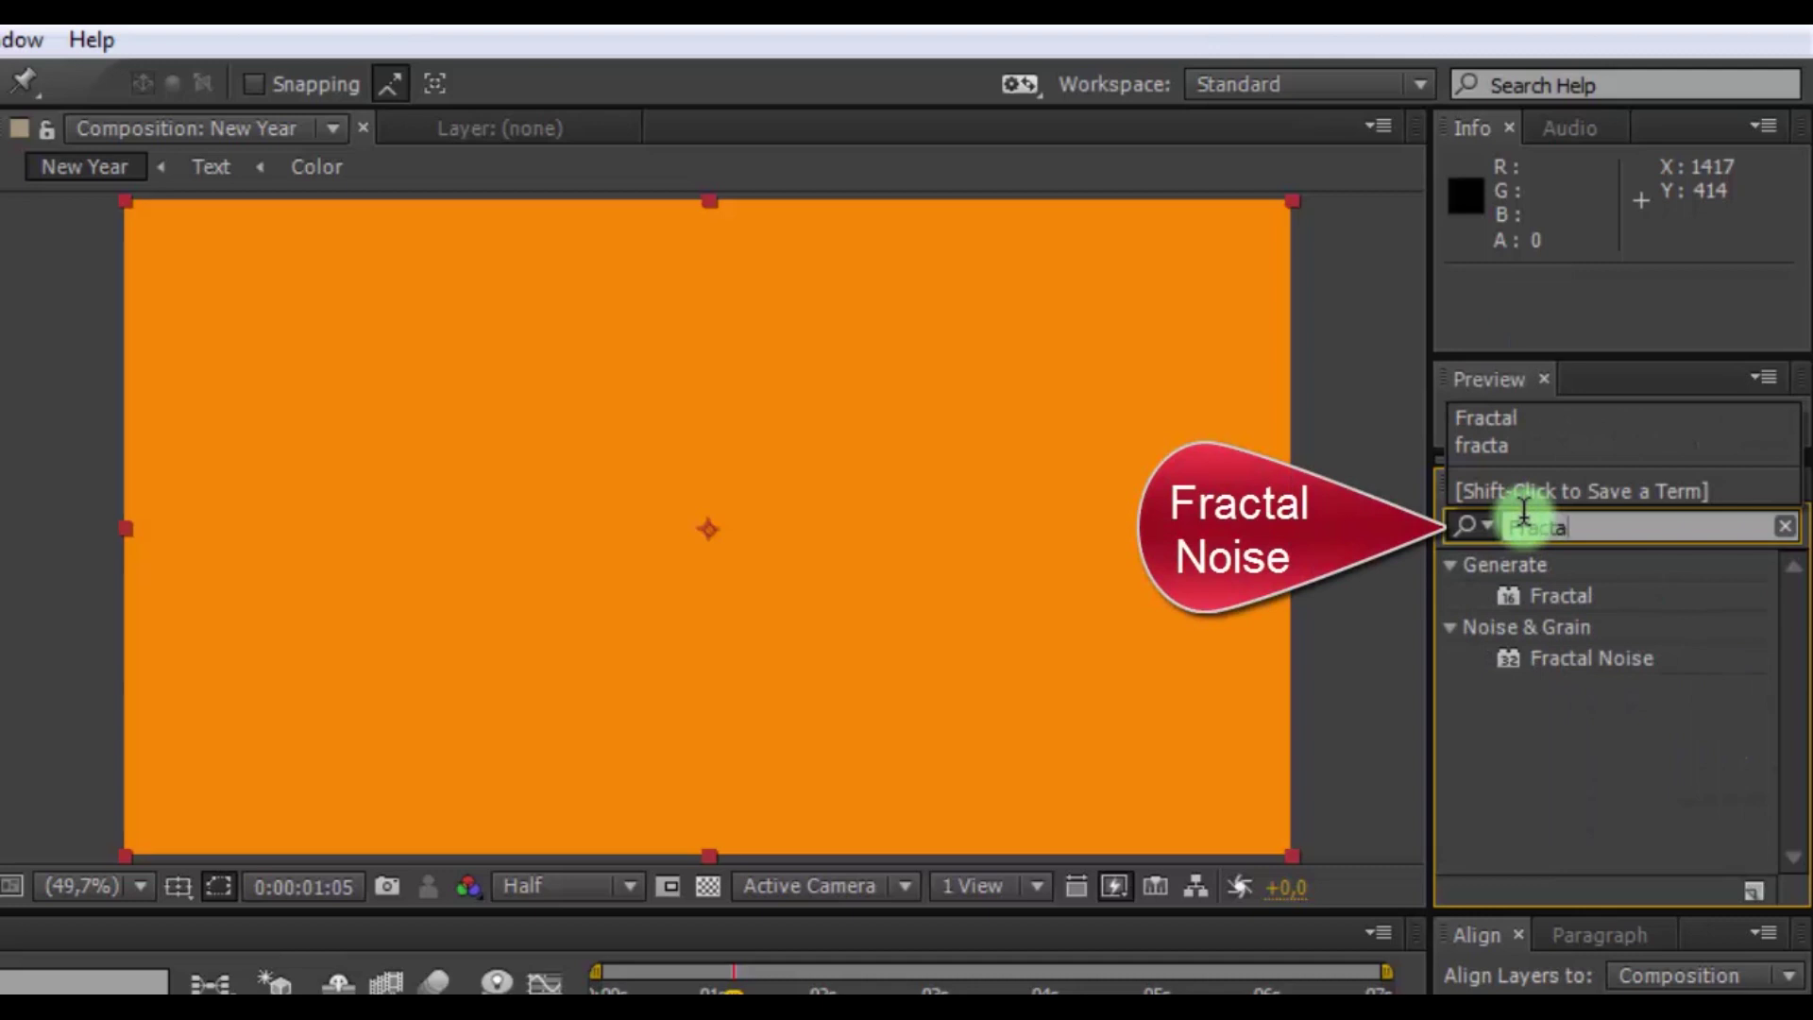
Apply Fractal Noise with contrast 500 and brightness keyframed from -400 to 300
left_click_drag(1586, 672, 1068, 670)
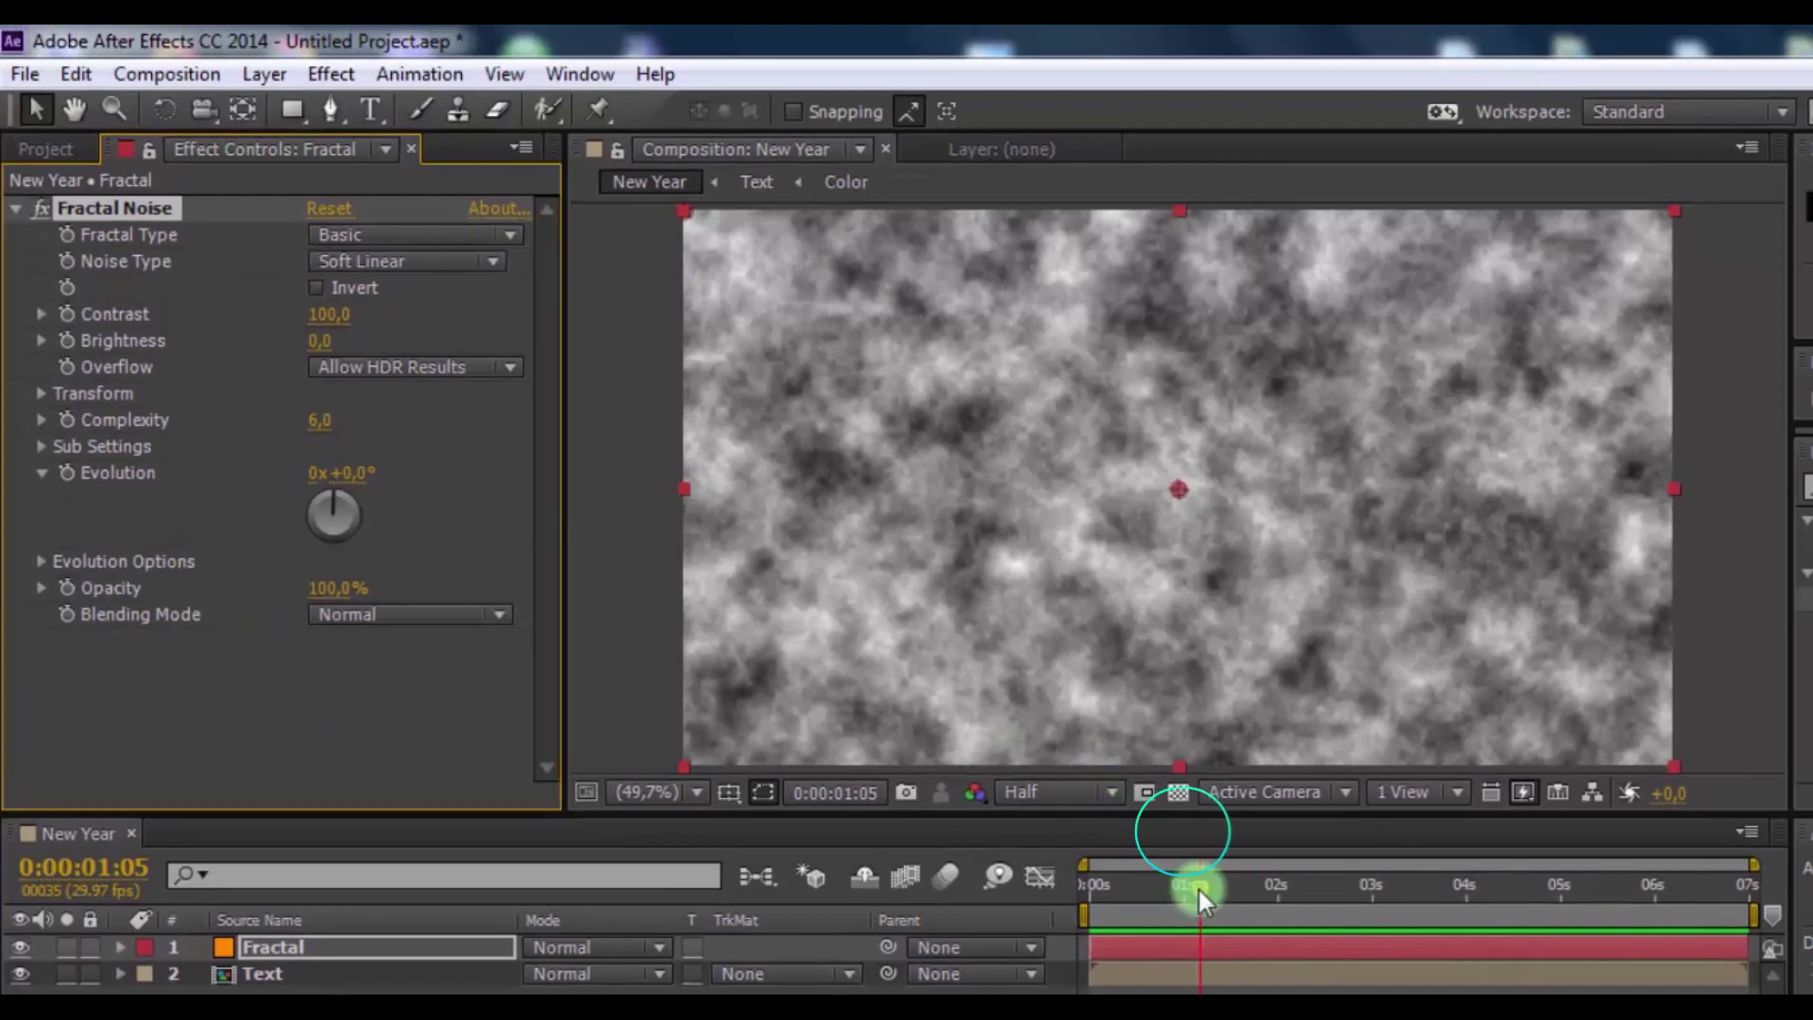
left_click_drag(1199, 892, 1066, 906)
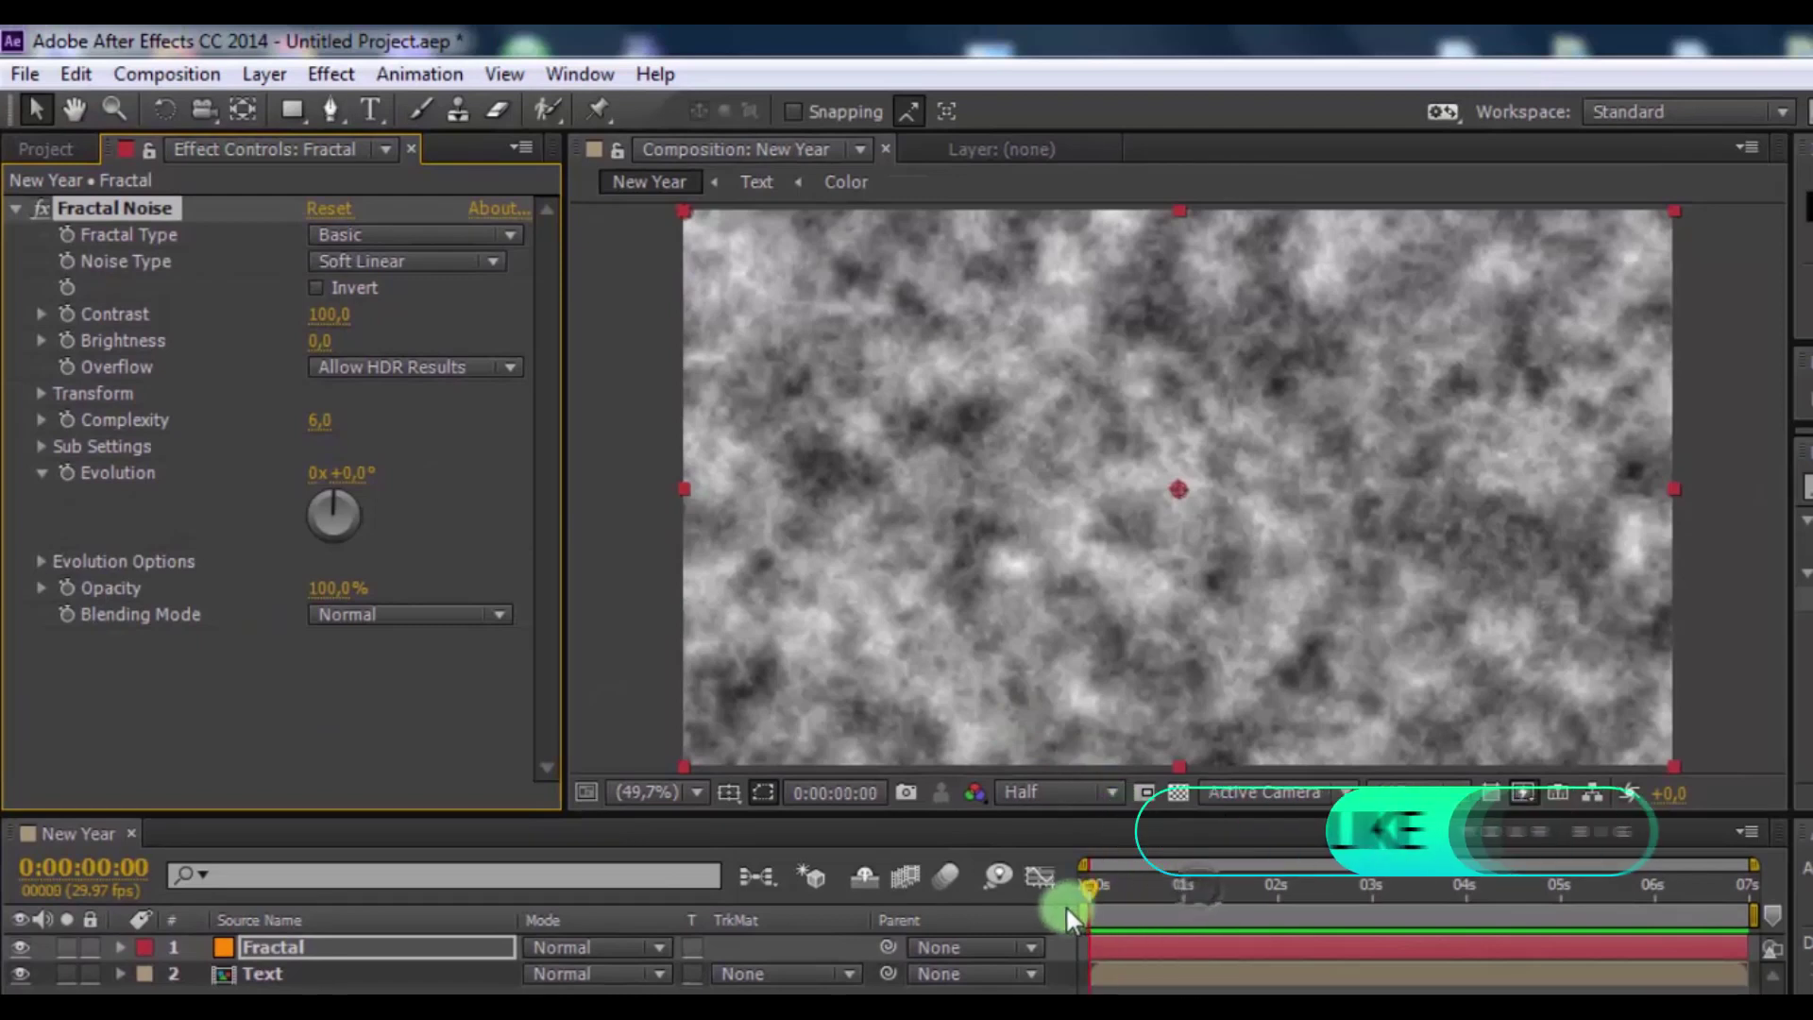
left_click(338, 314)
type("500")
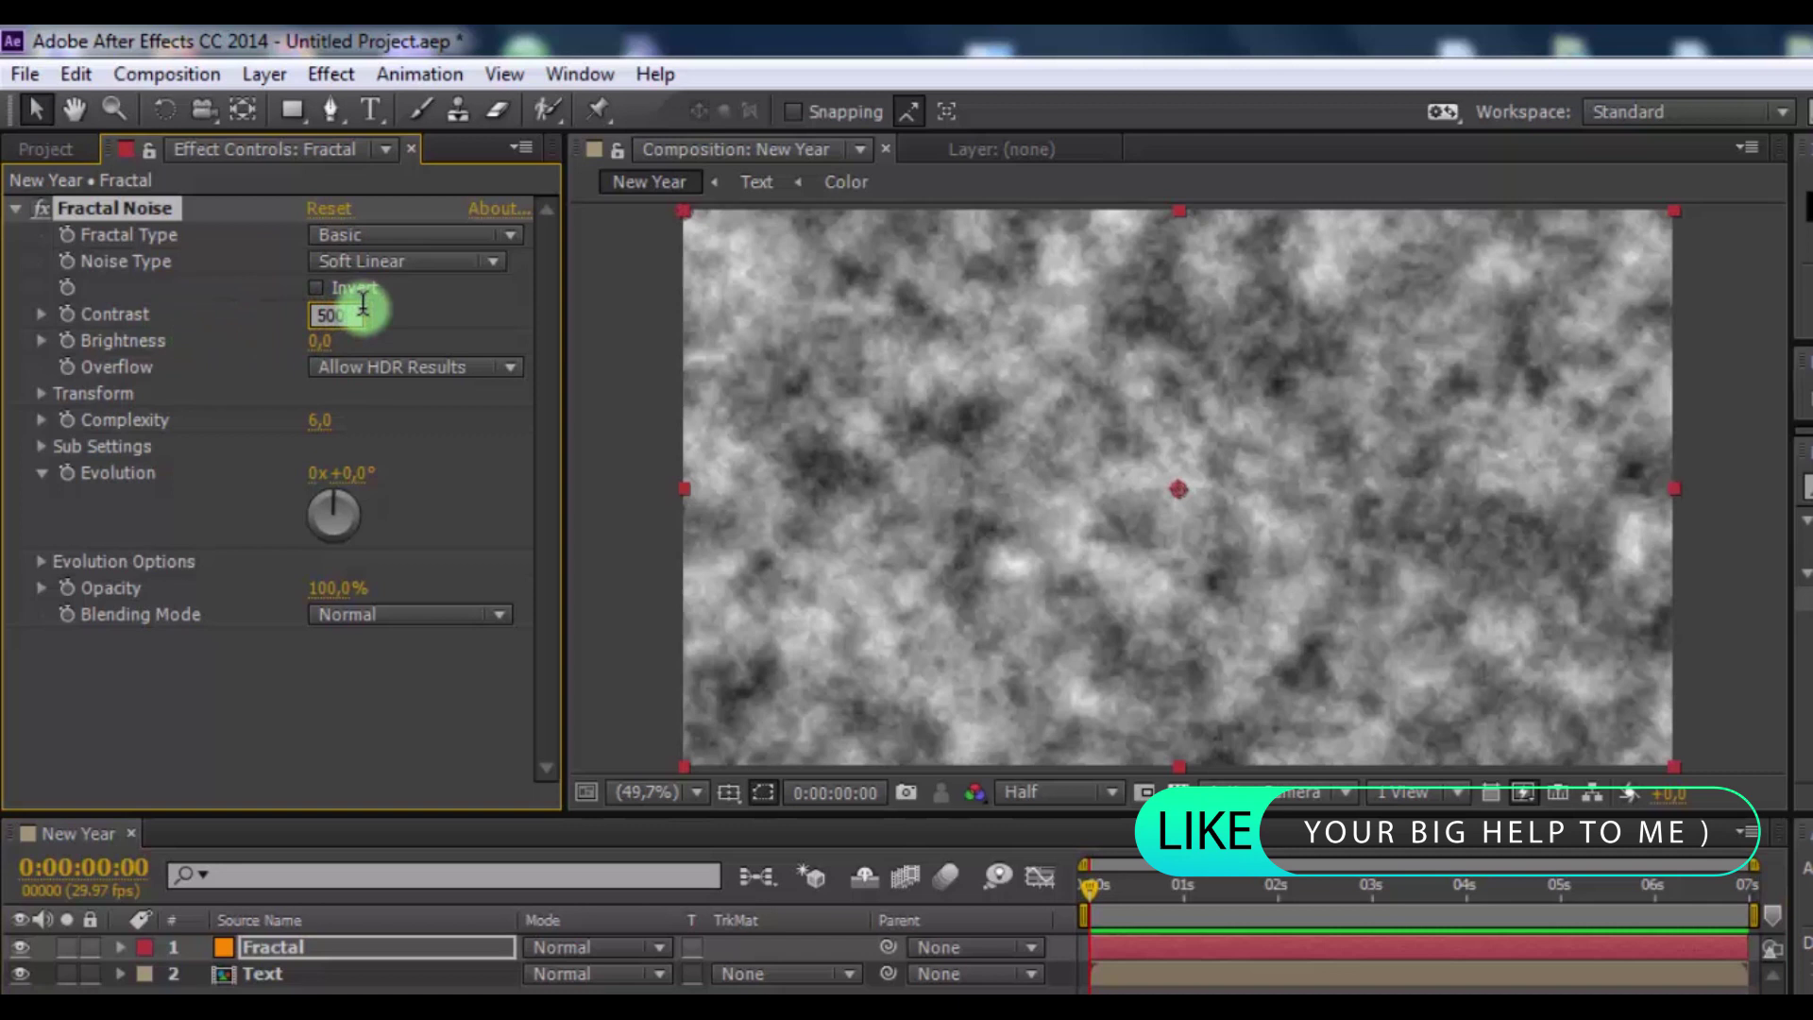
key("Return")
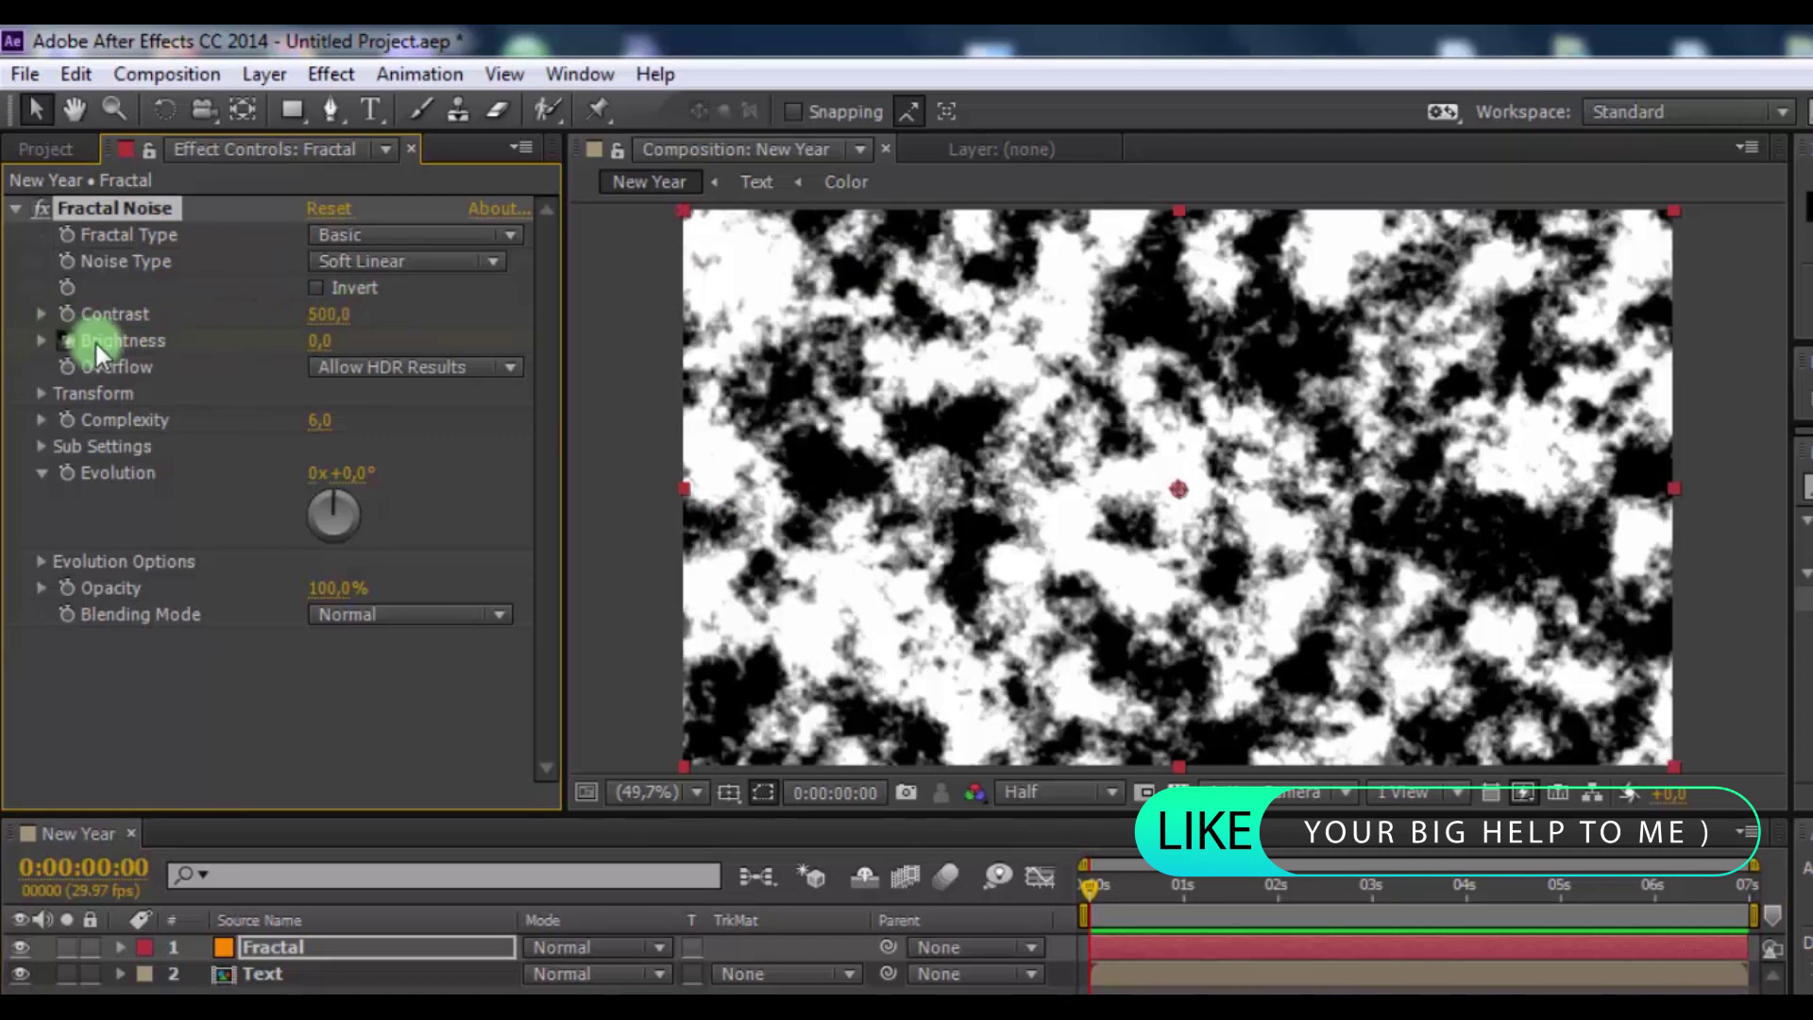
left_click(311, 343)
type("-400")
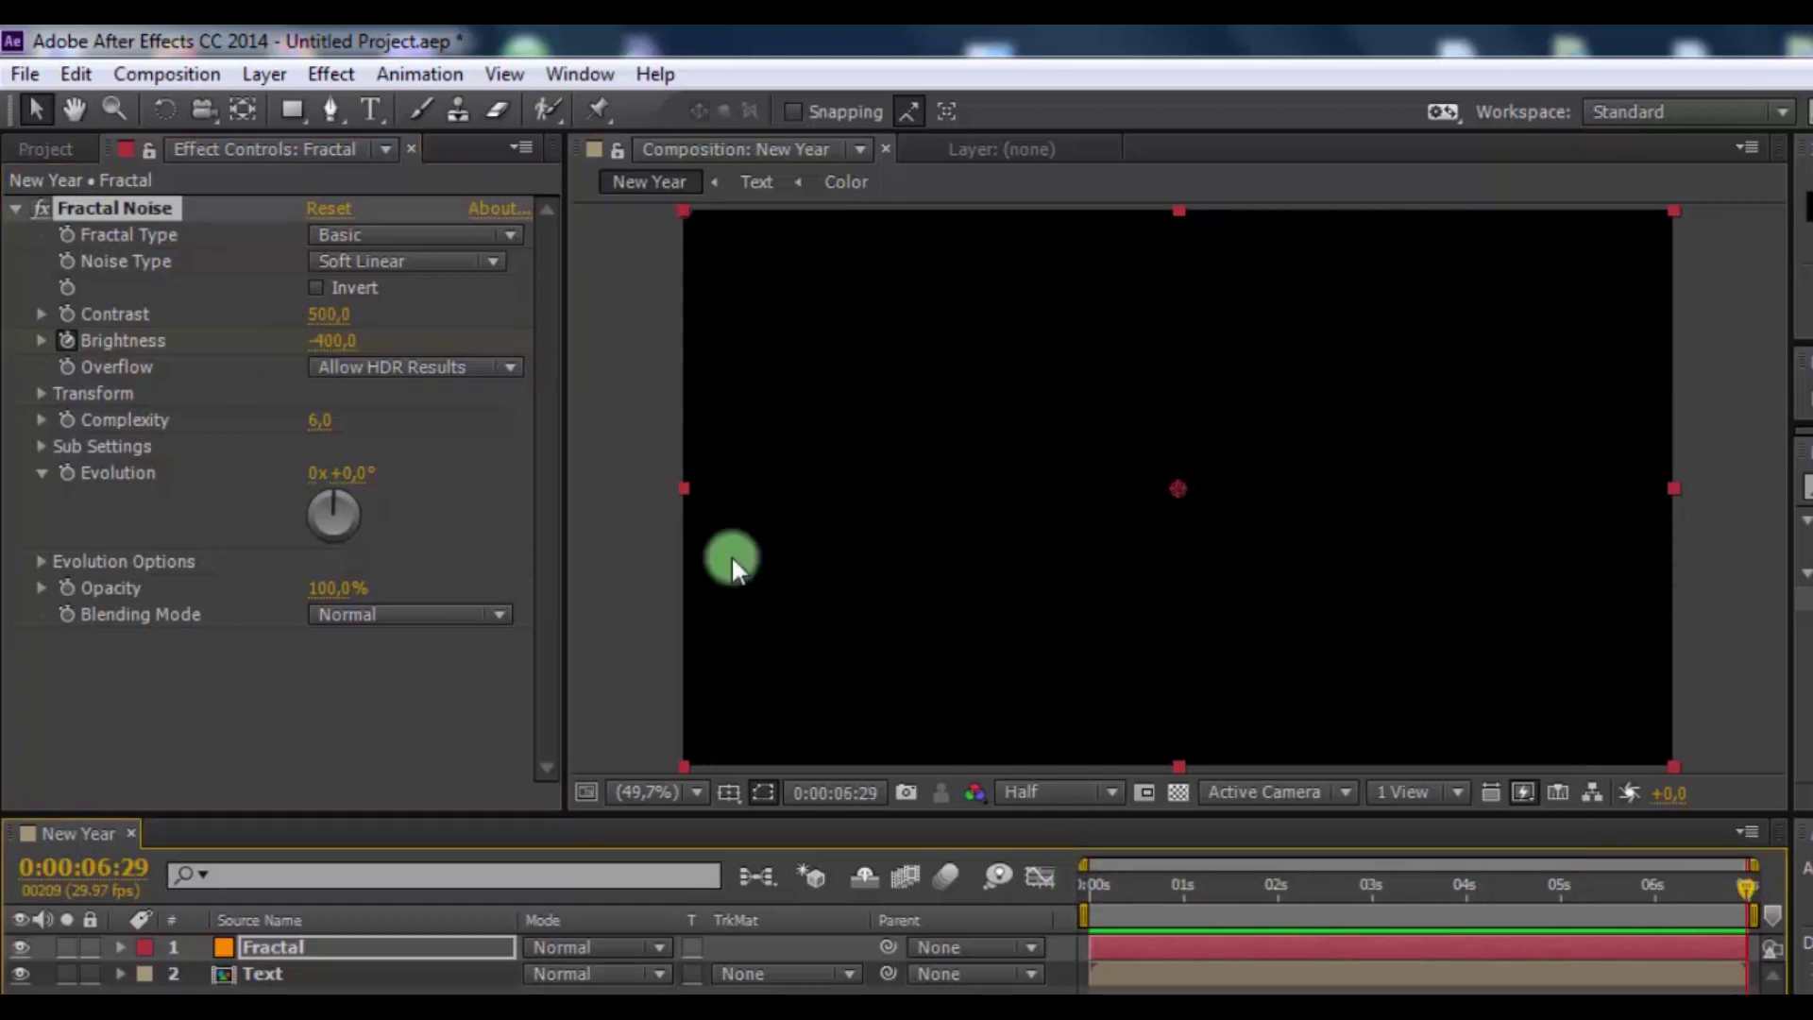
left_click(340, 345)
key("Return")
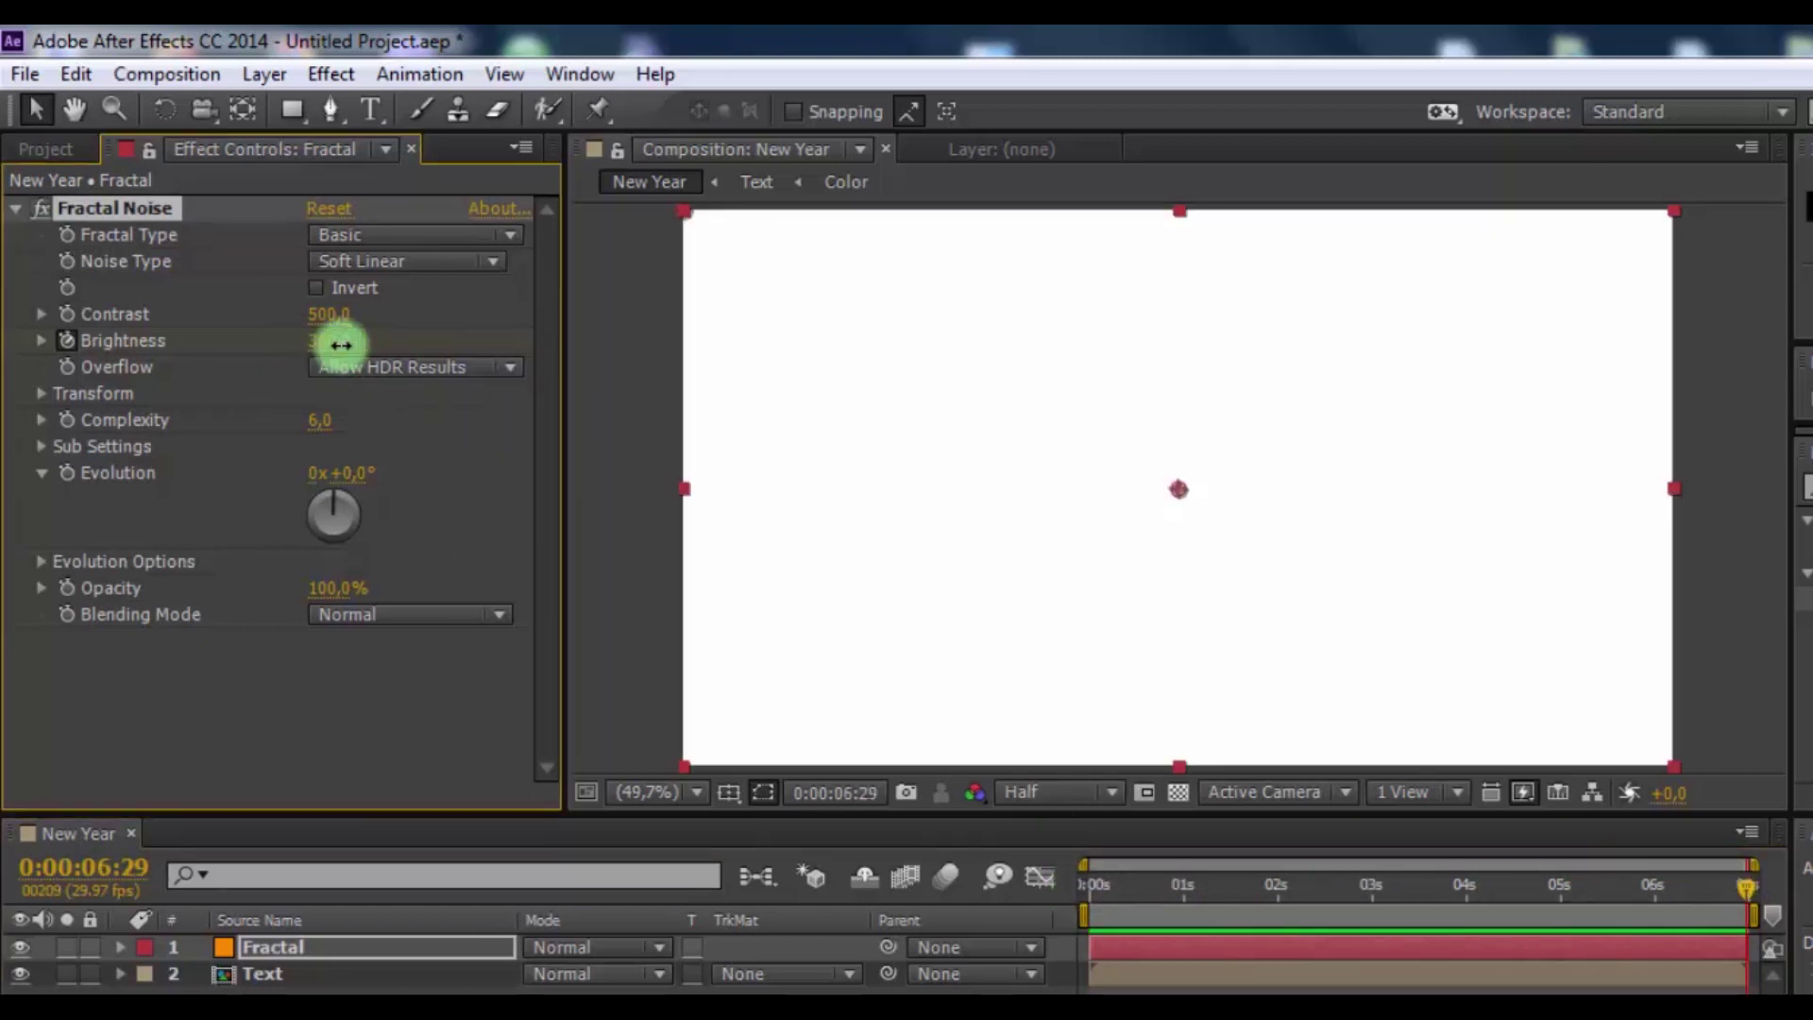
Preview the noise animation and set Text's track matte to Luma Matte 'Fractal'
left_click_drag(1662, 892, 1098, 917)
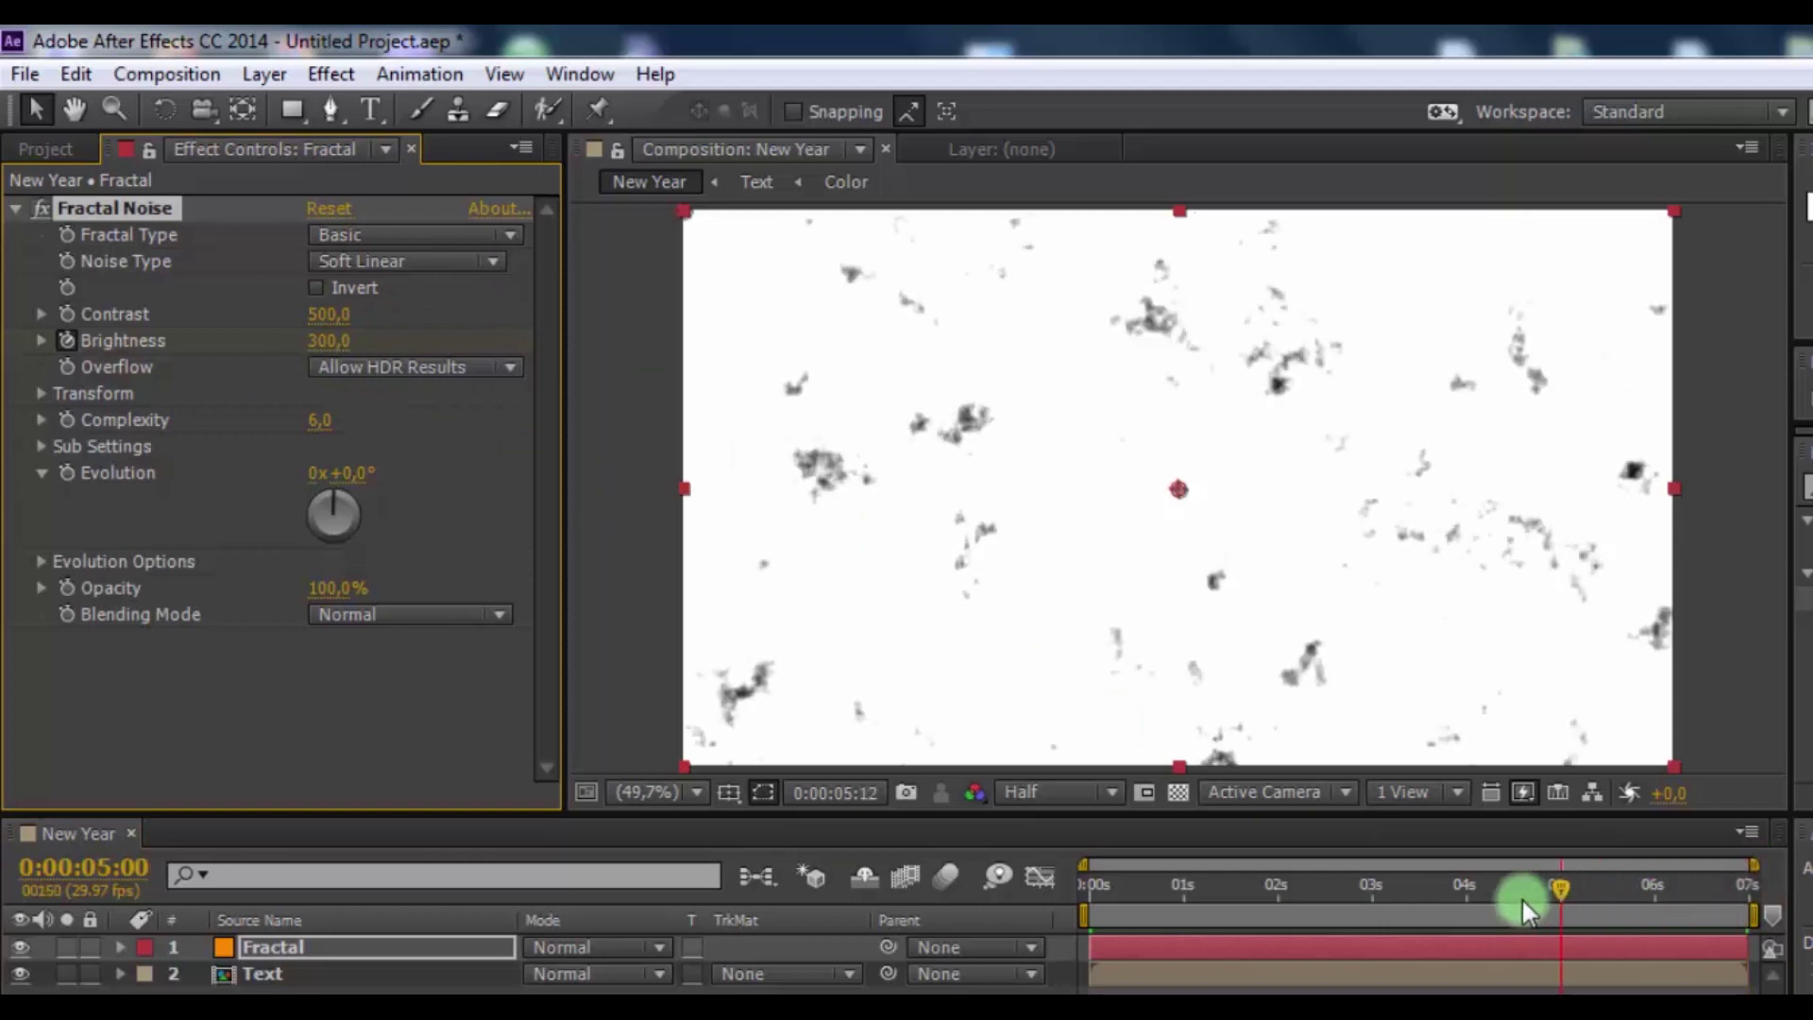
left_click_drag(1256, 921, 1515, 938)
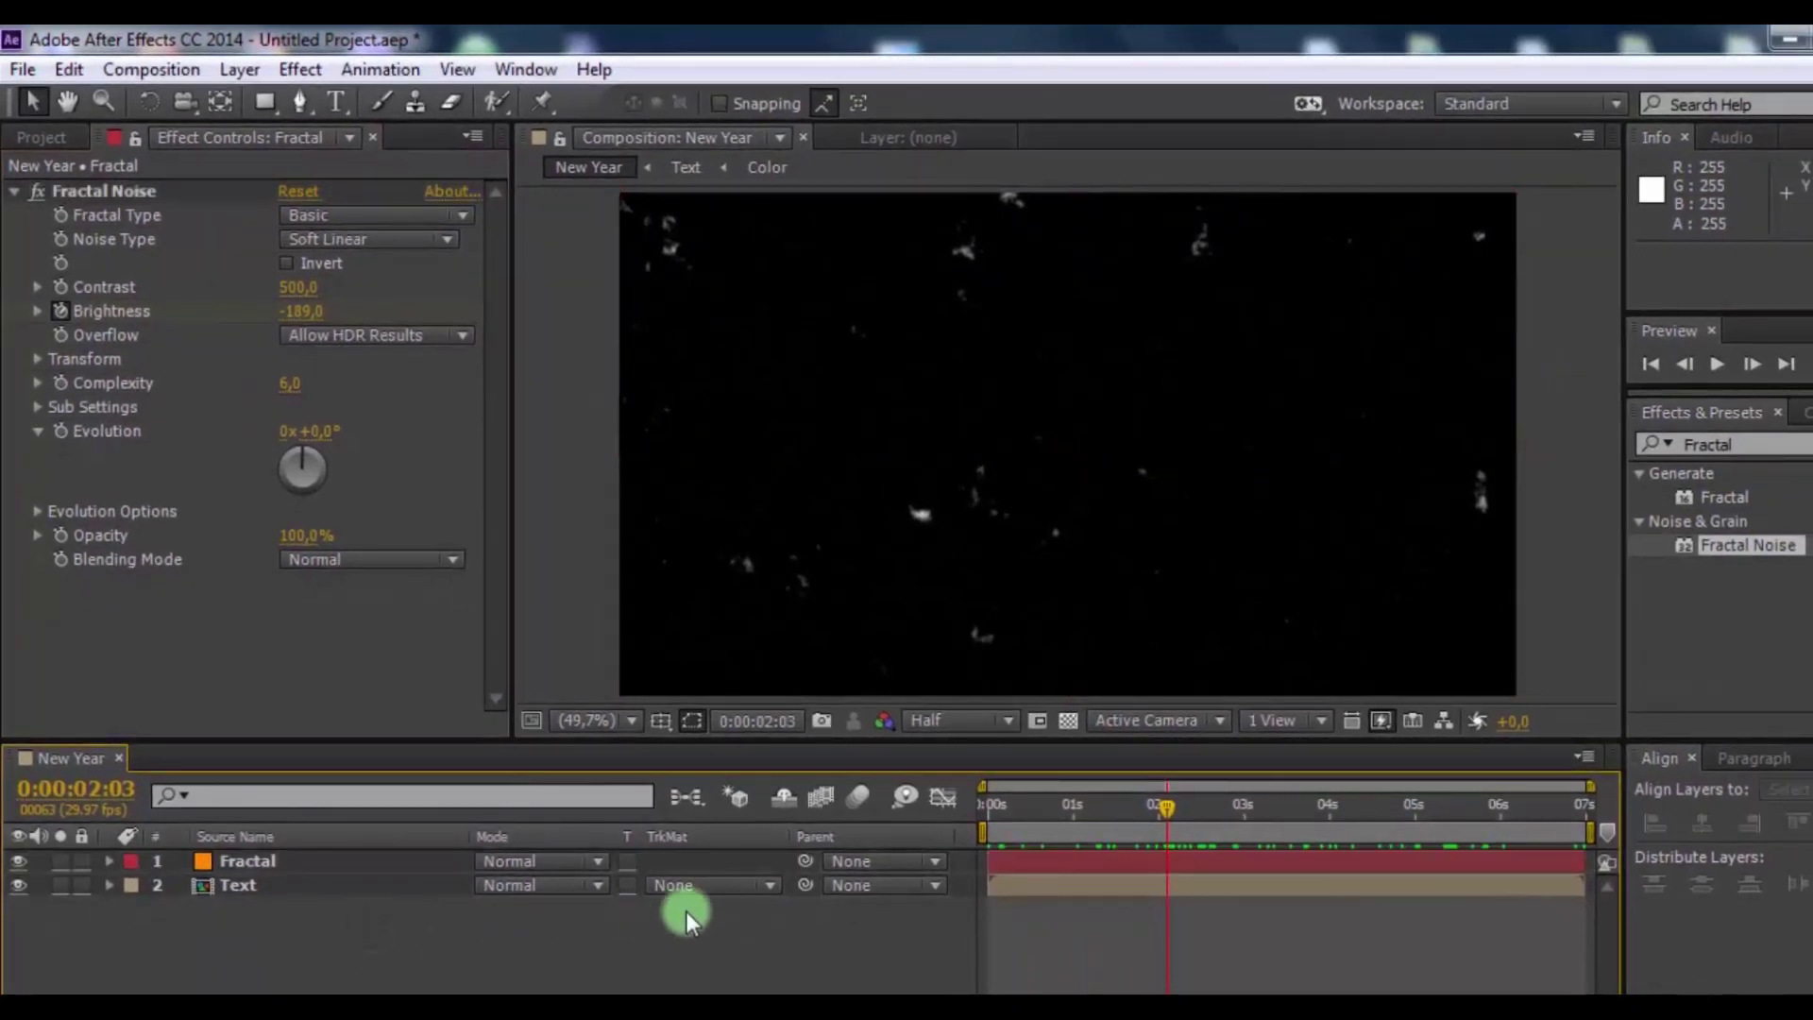
left_click(701, 889)
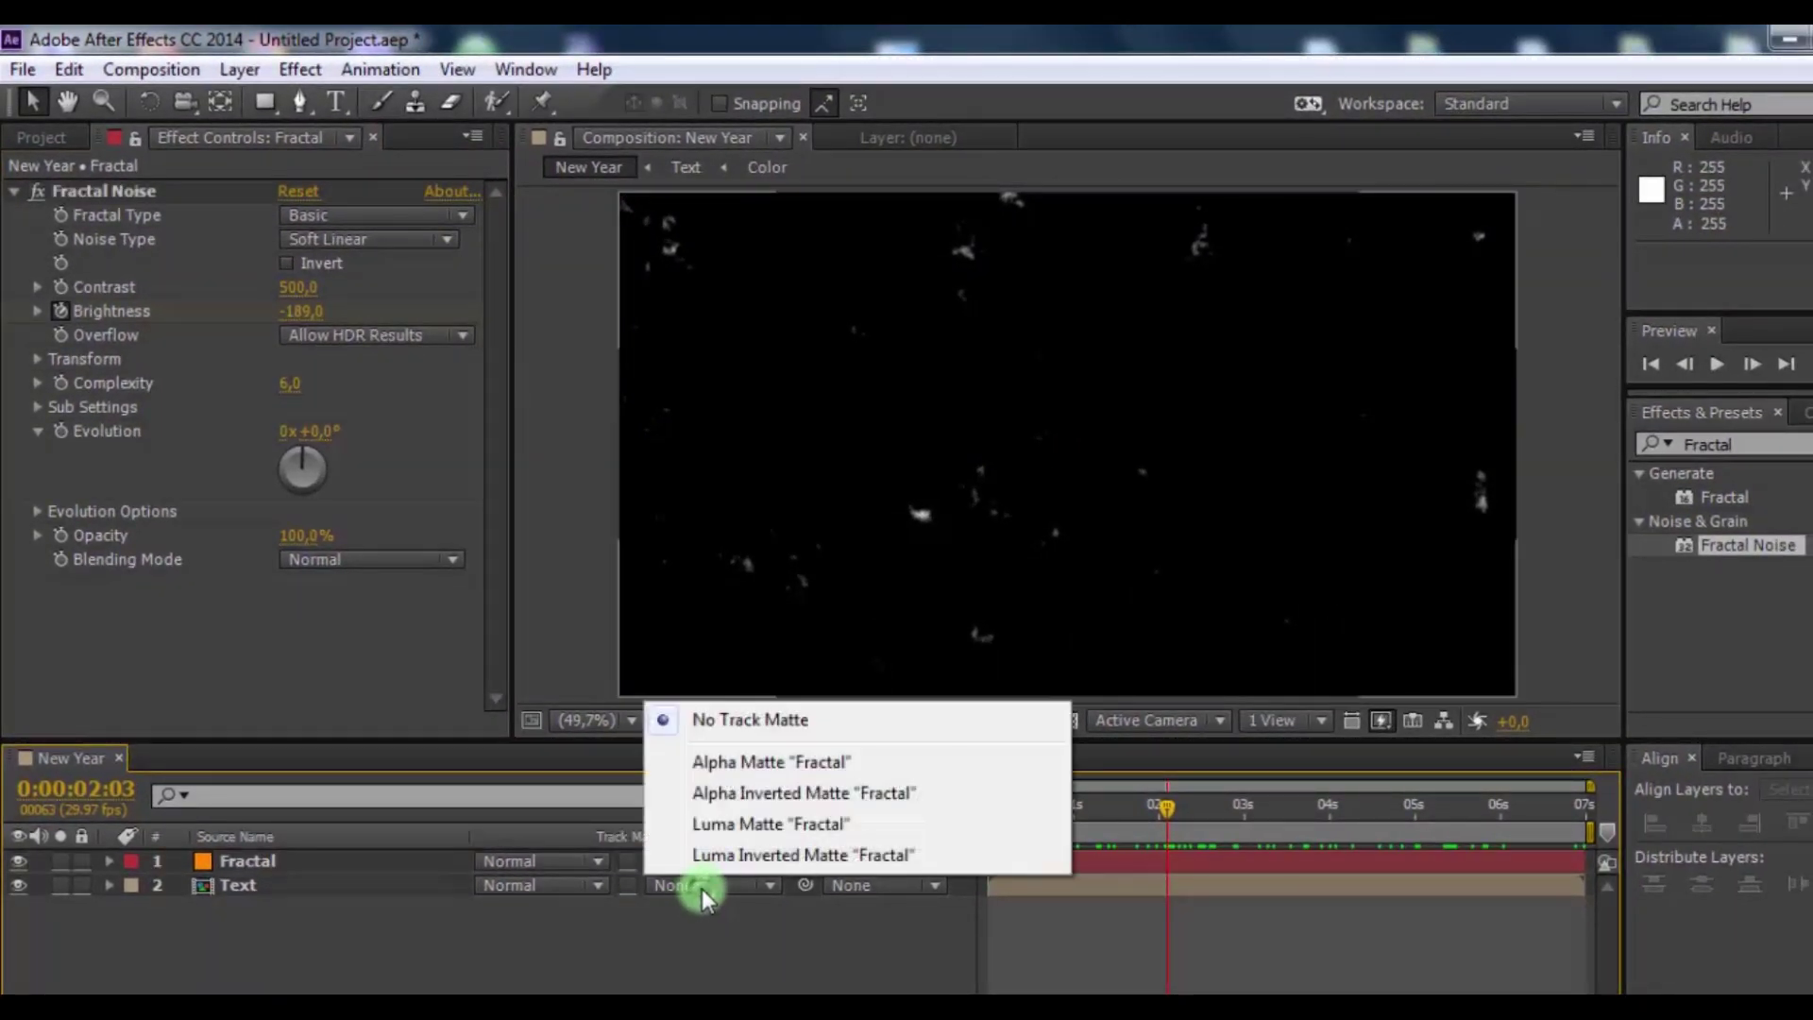
left_click(732, 828)
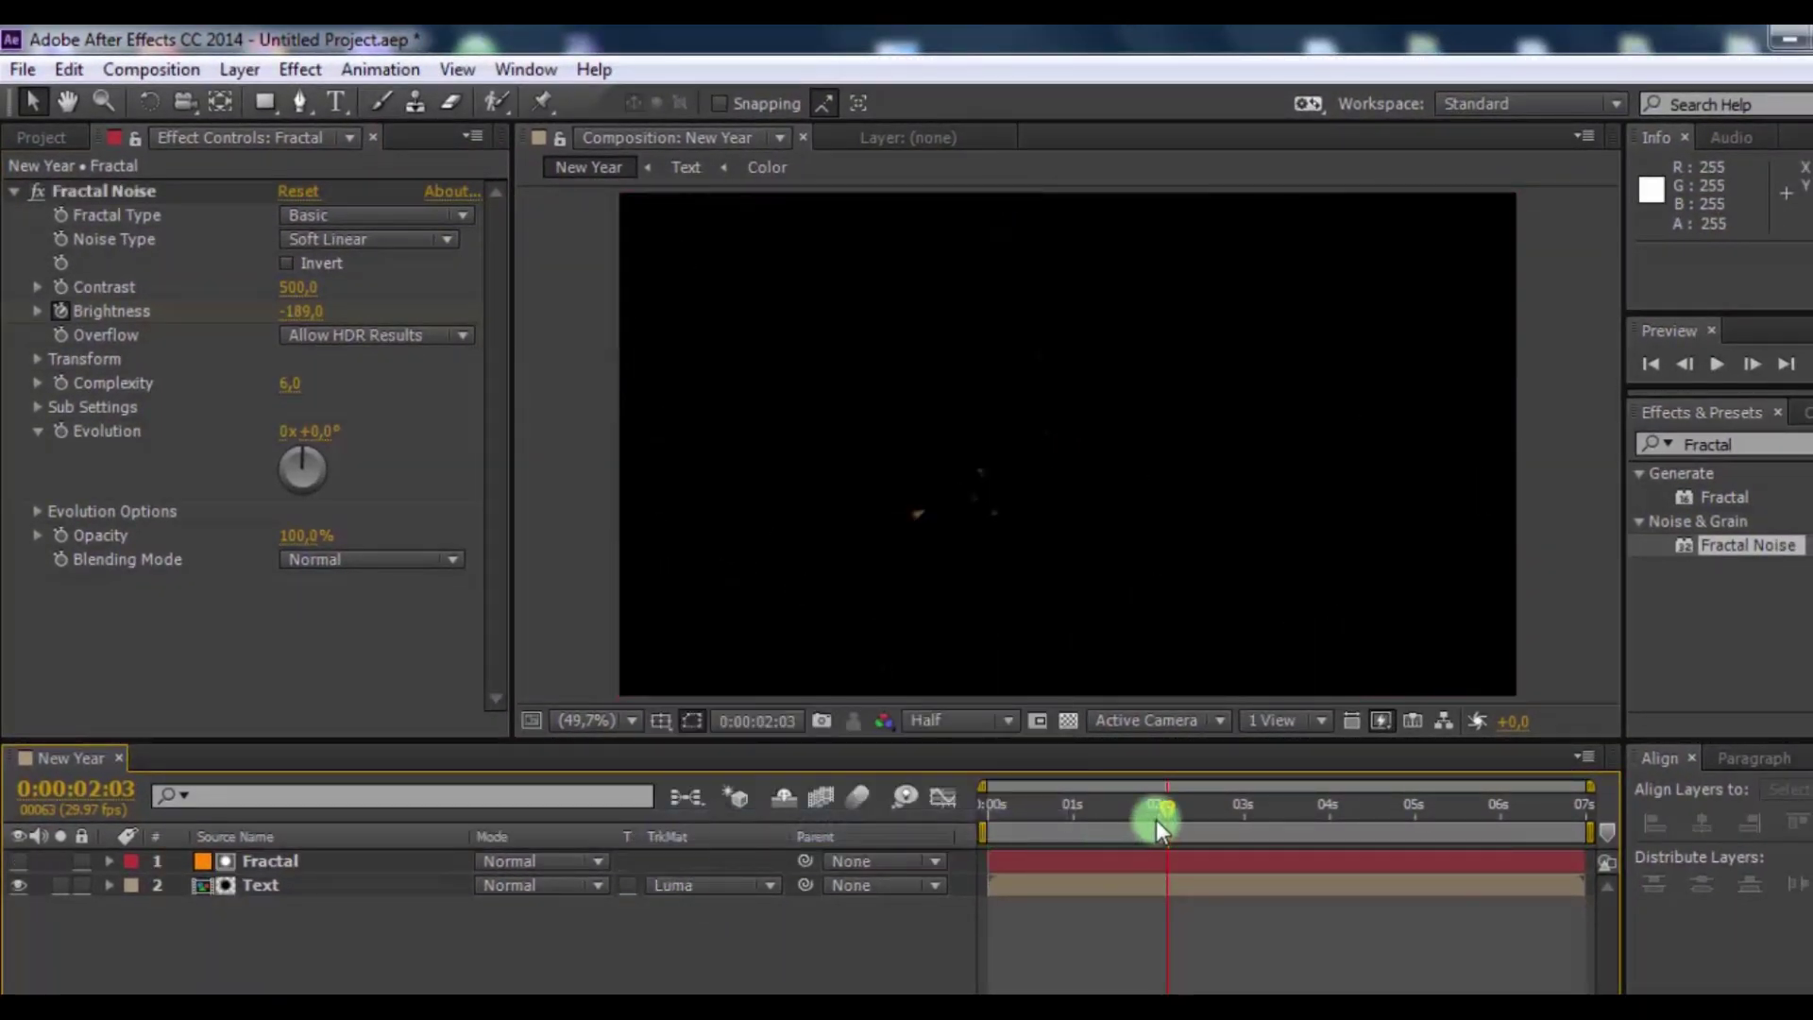
left_click_drag(1461, 812, 1599, 800)
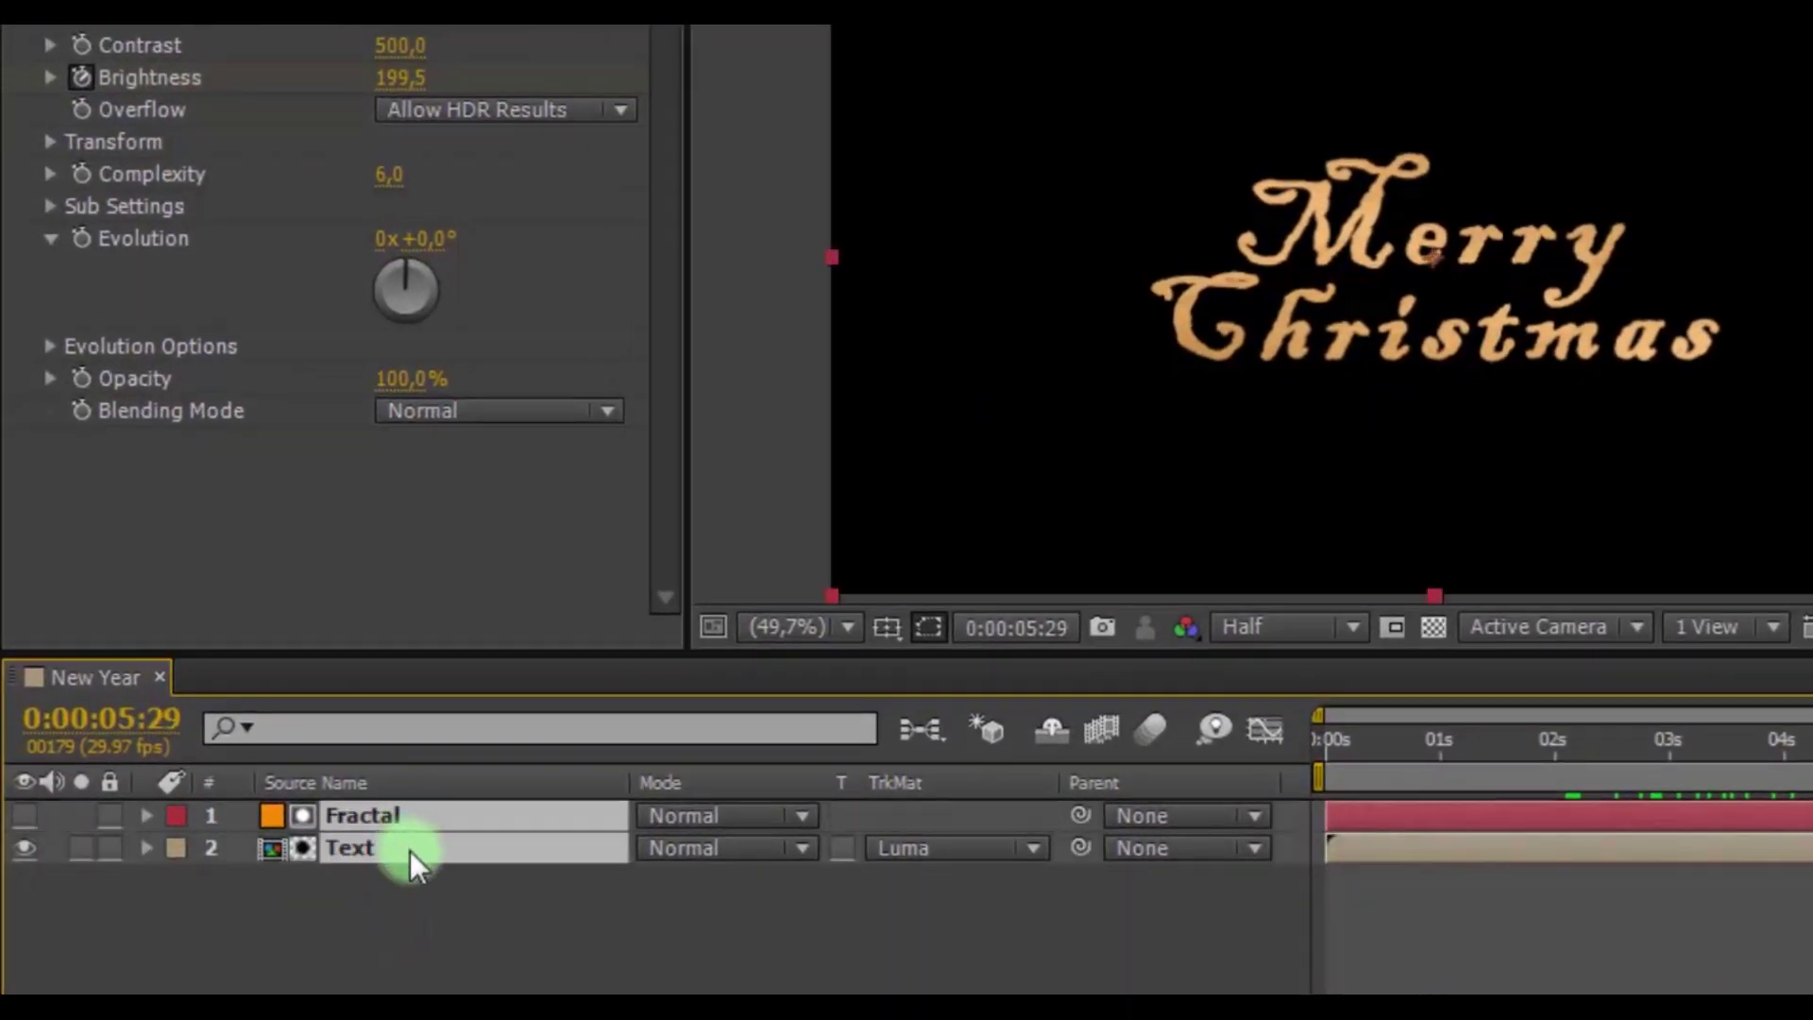
Duplicate Fractal and Text with Ctrl+D, then give the top Fractal an inverted Find Edges
key("ctrl+d")
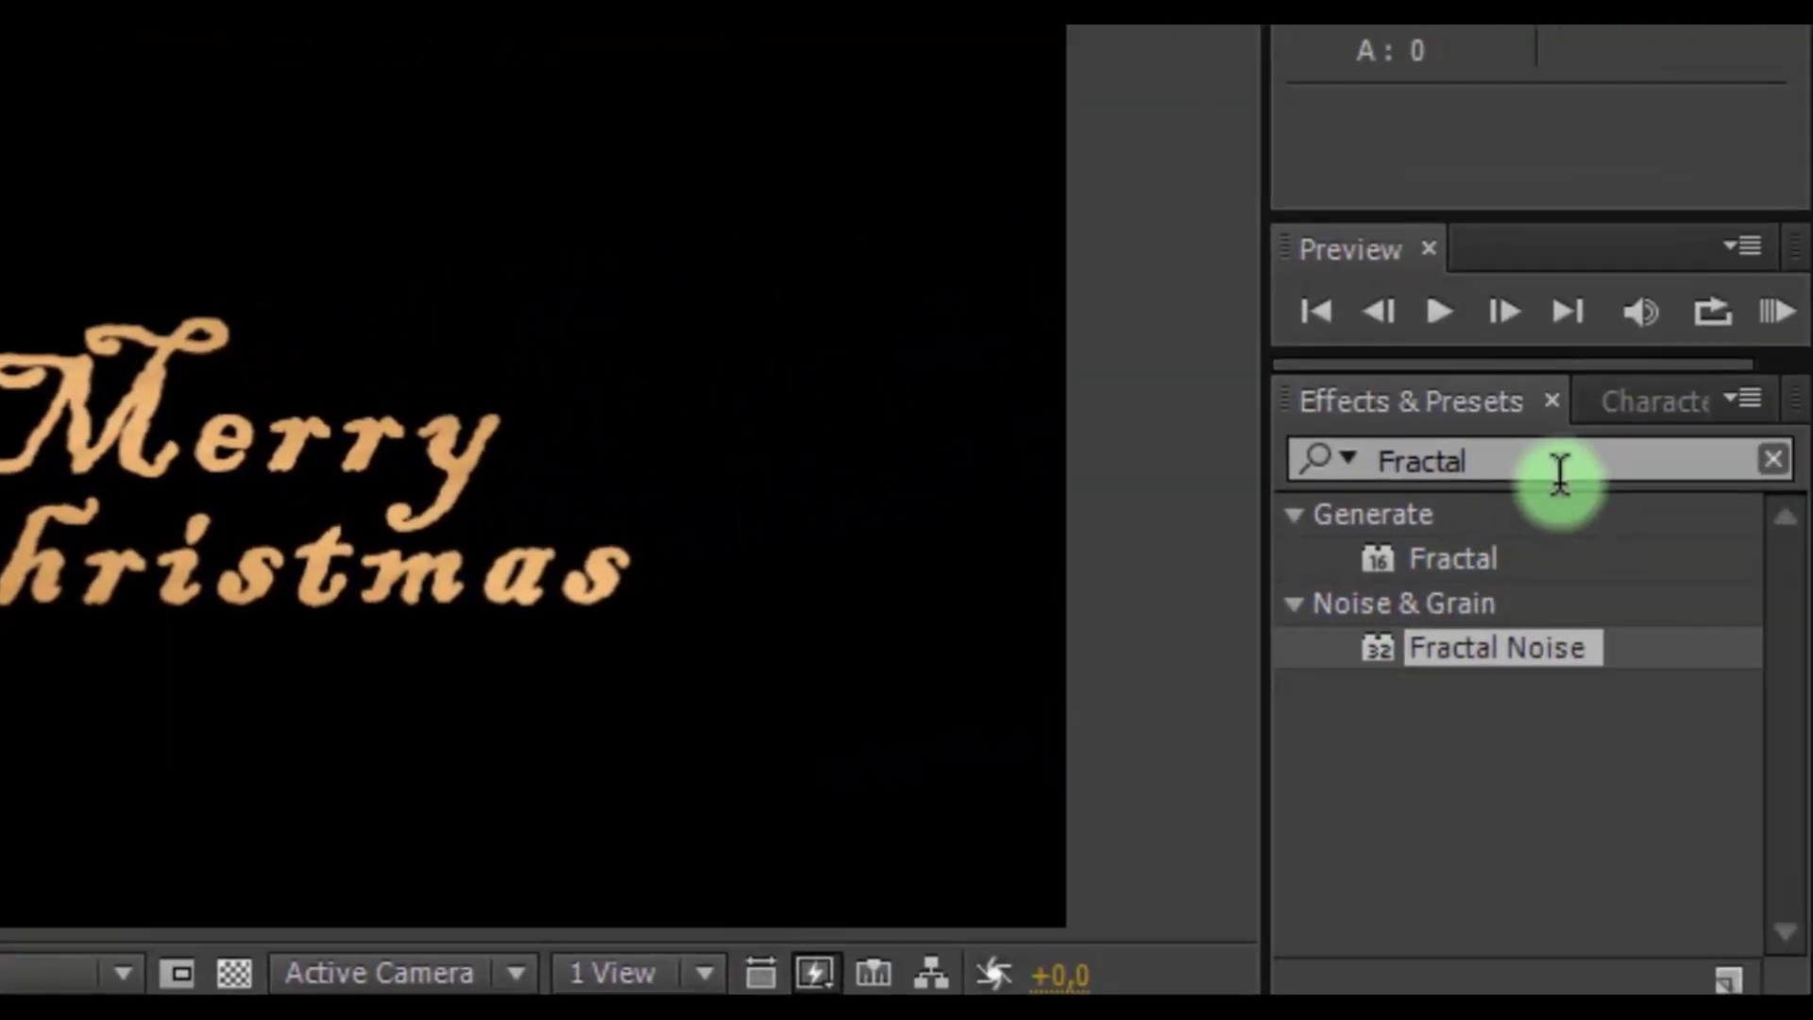
double_click(1561, 474)
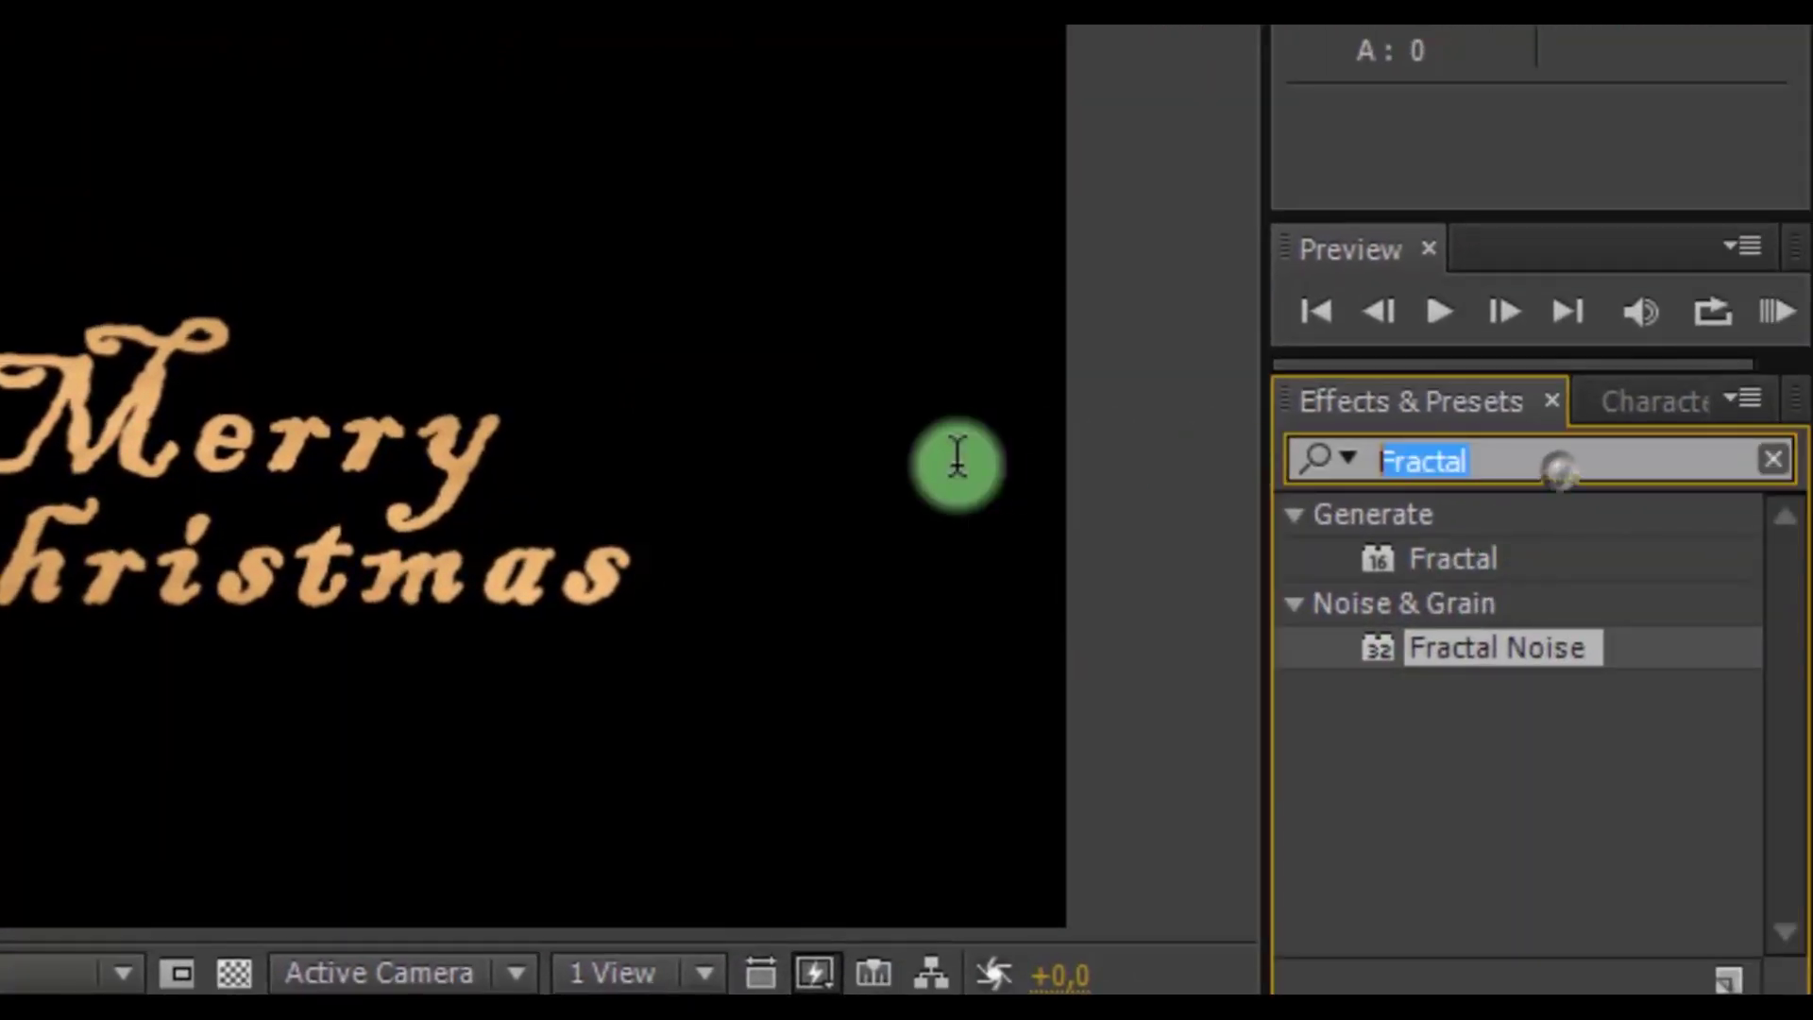
type("find")
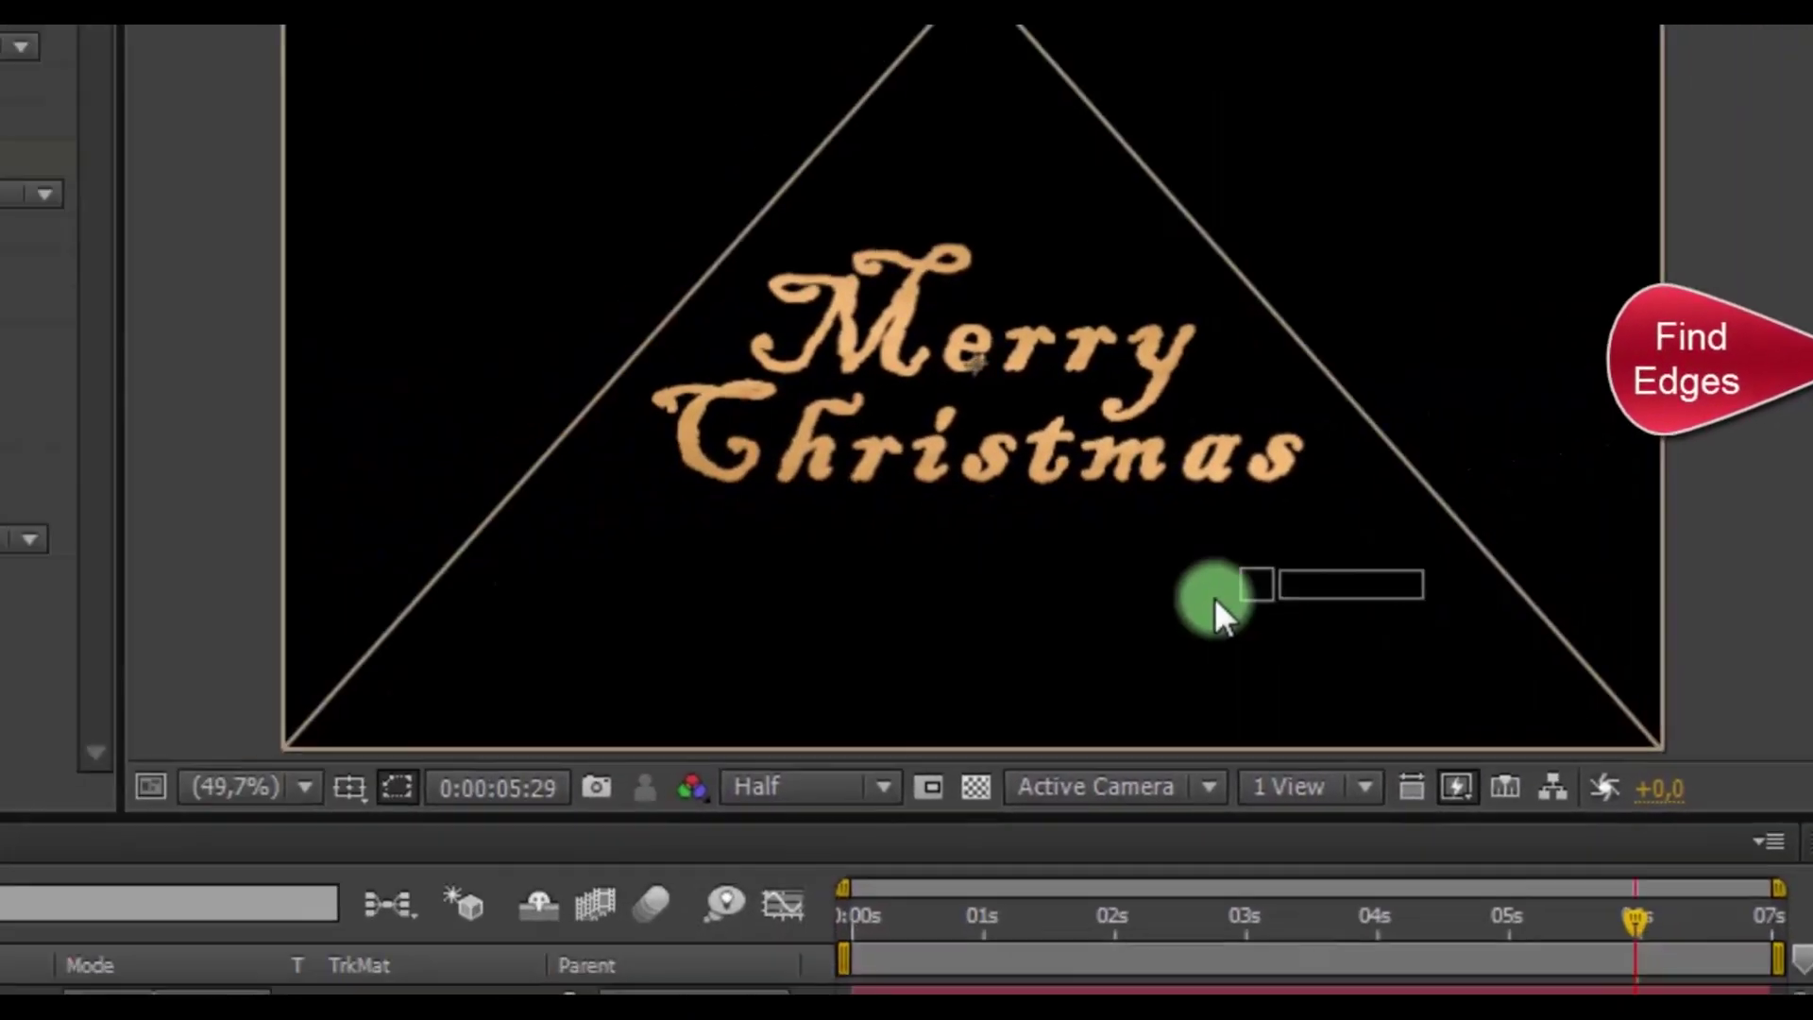
left_click_drag(1461, 553, 1213, 615)
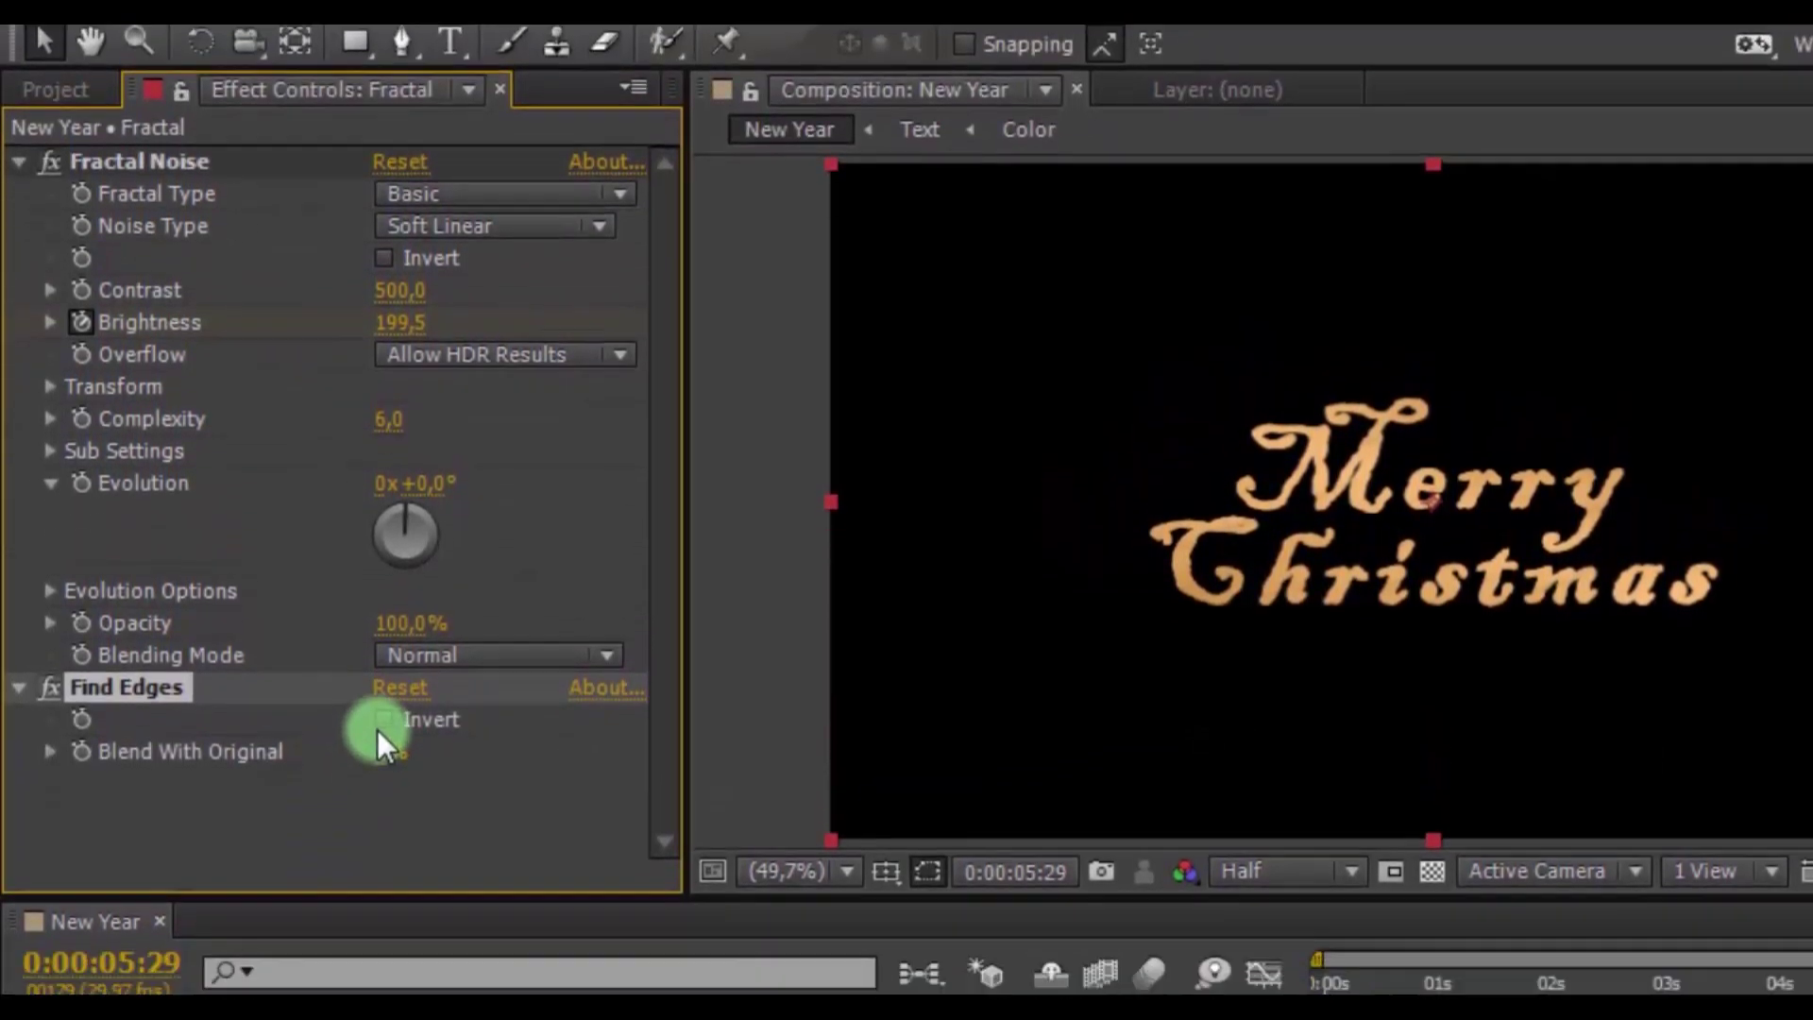
left_click(378, 729)
left_click(349, 773)
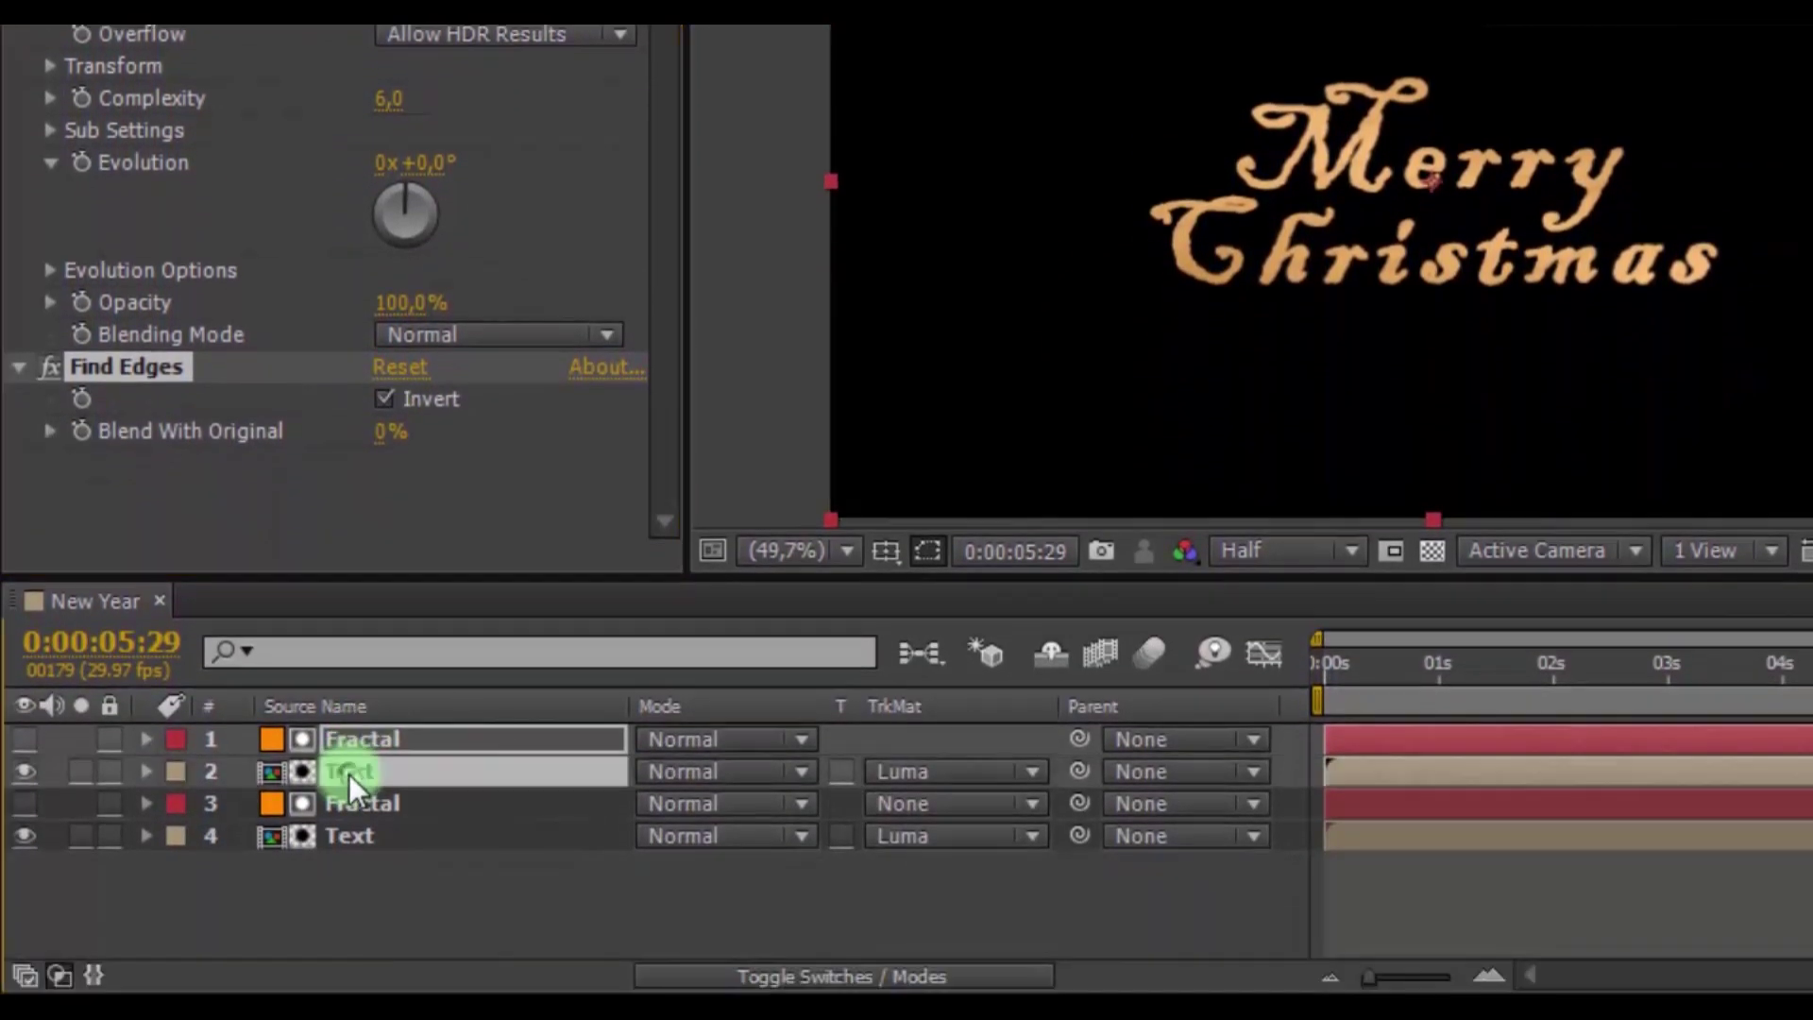
Pre-compose layers 1 and 2 as Emitter, then scrub later in time to reveal the text
right_click(349, 774)
left_click(406, 789)
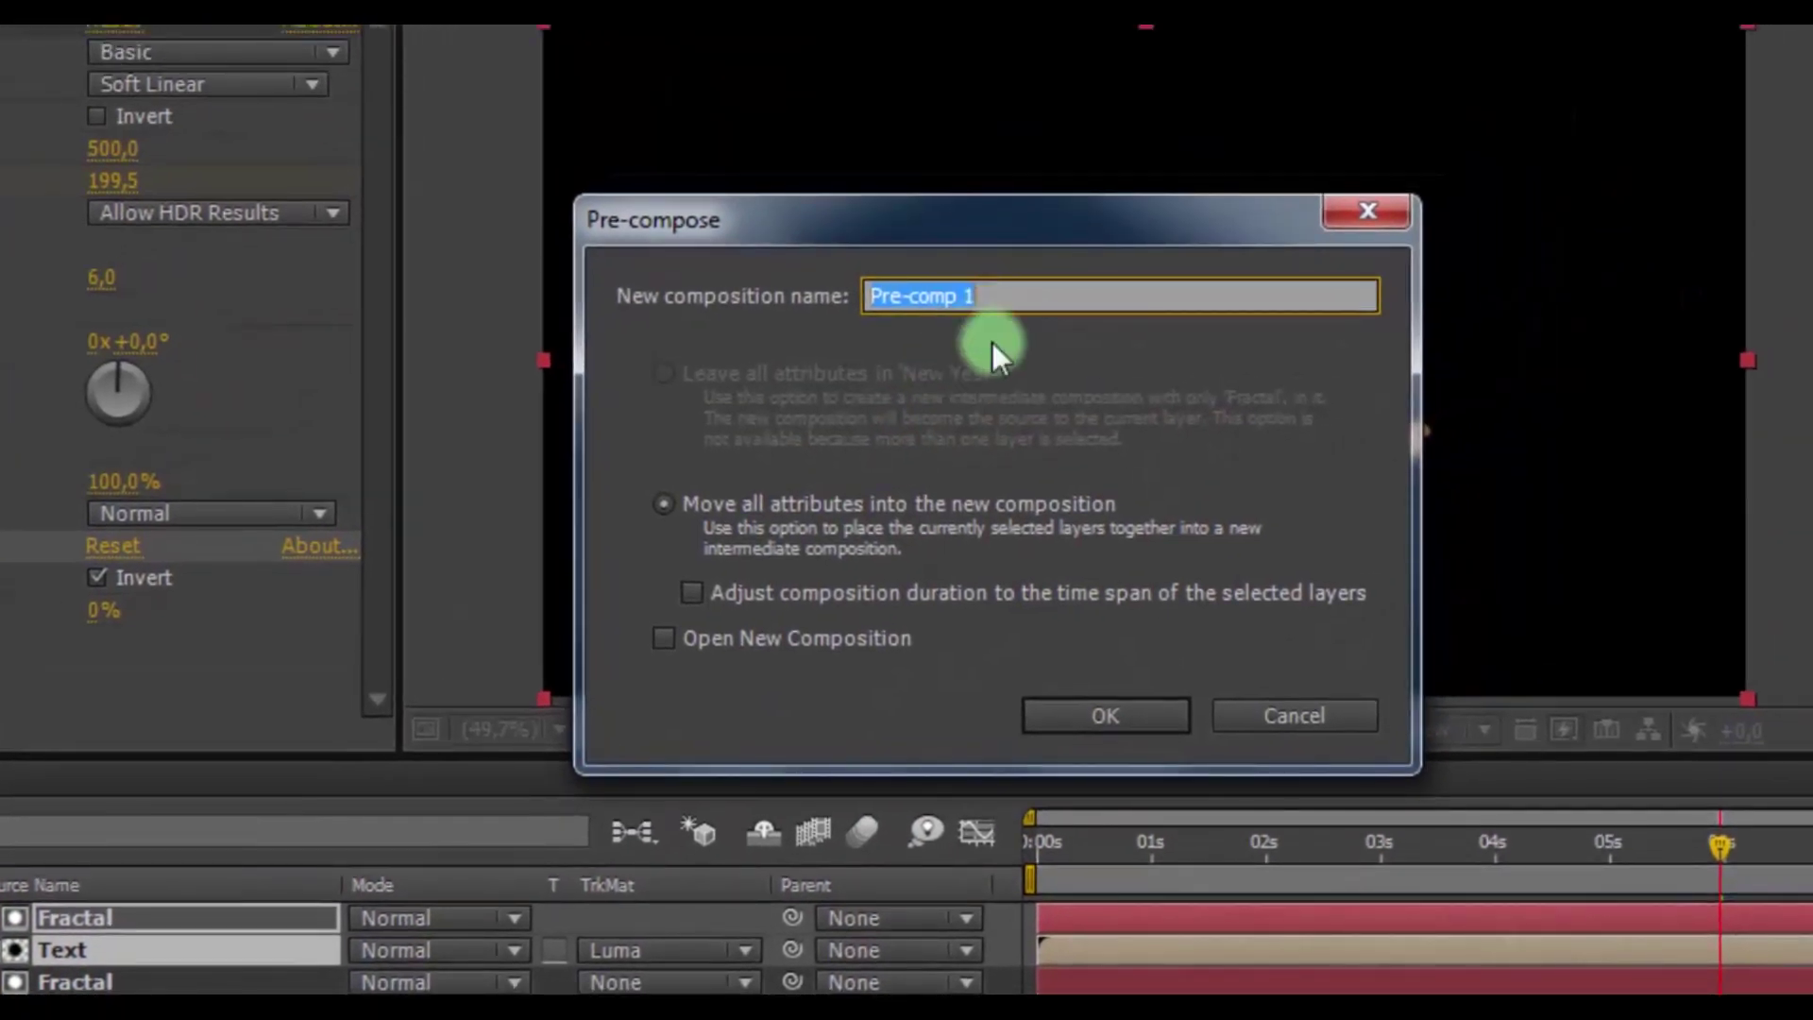
type("E")
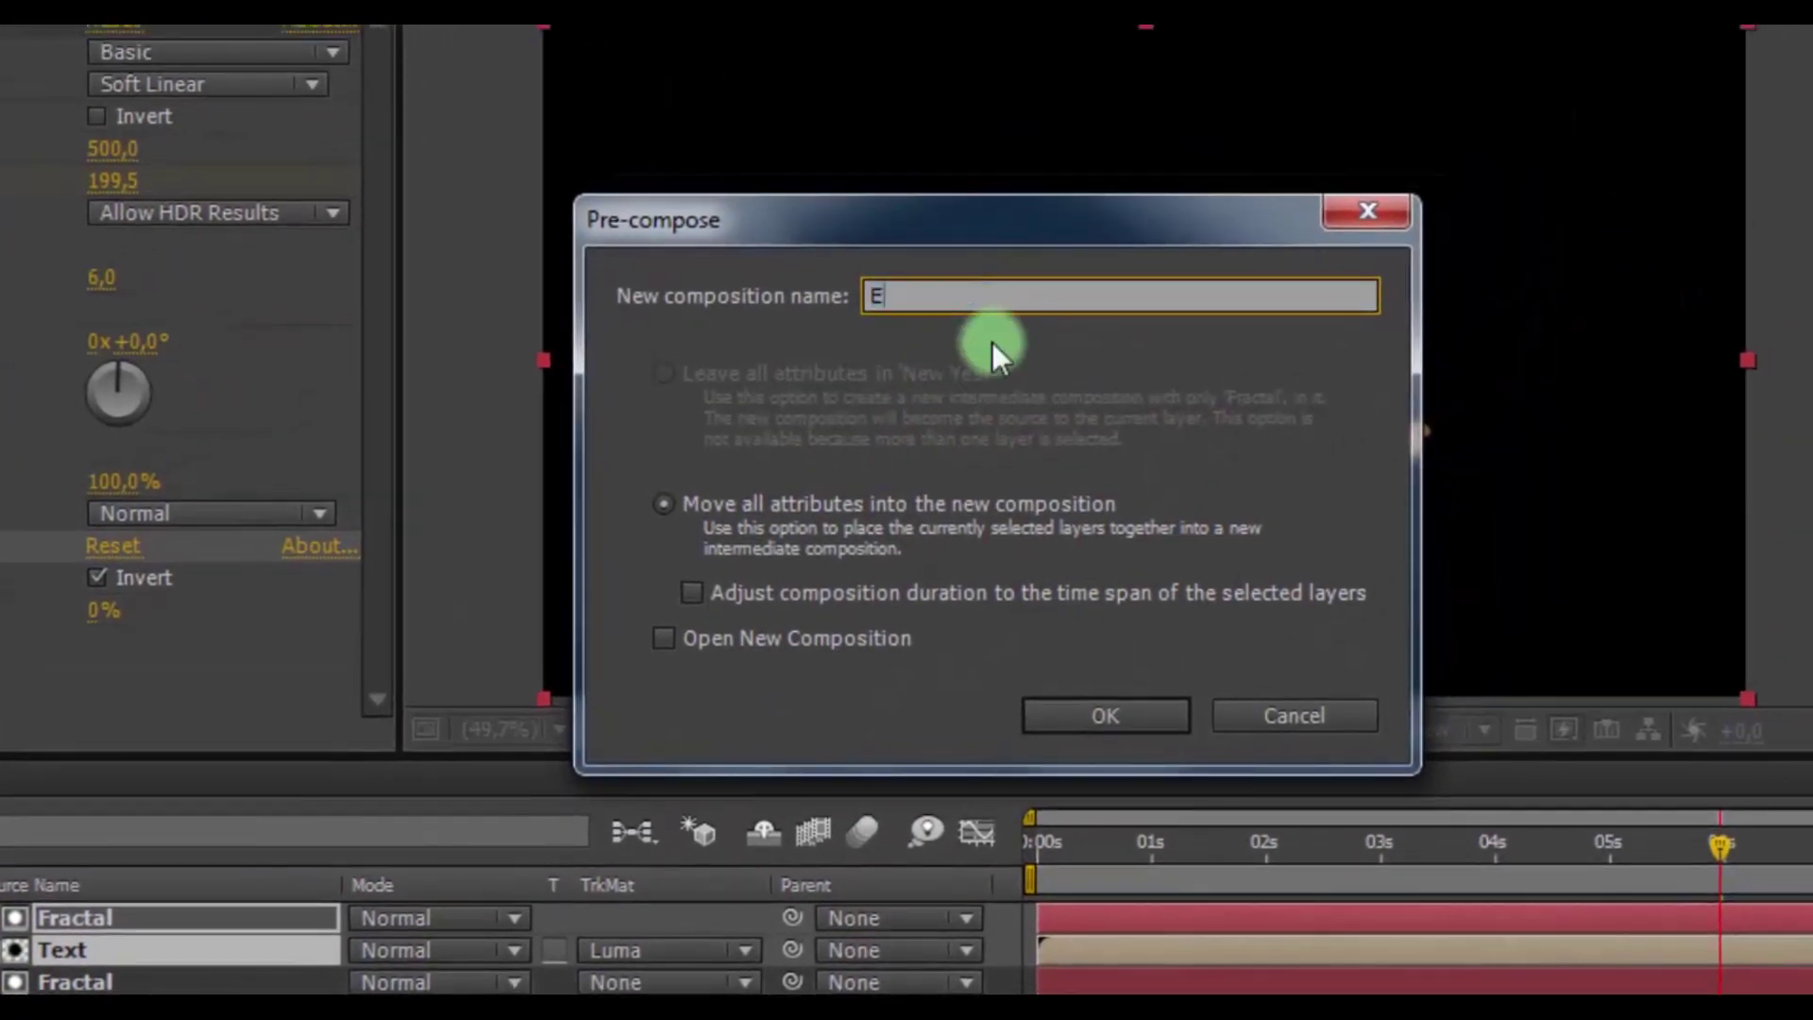
type("mitter")
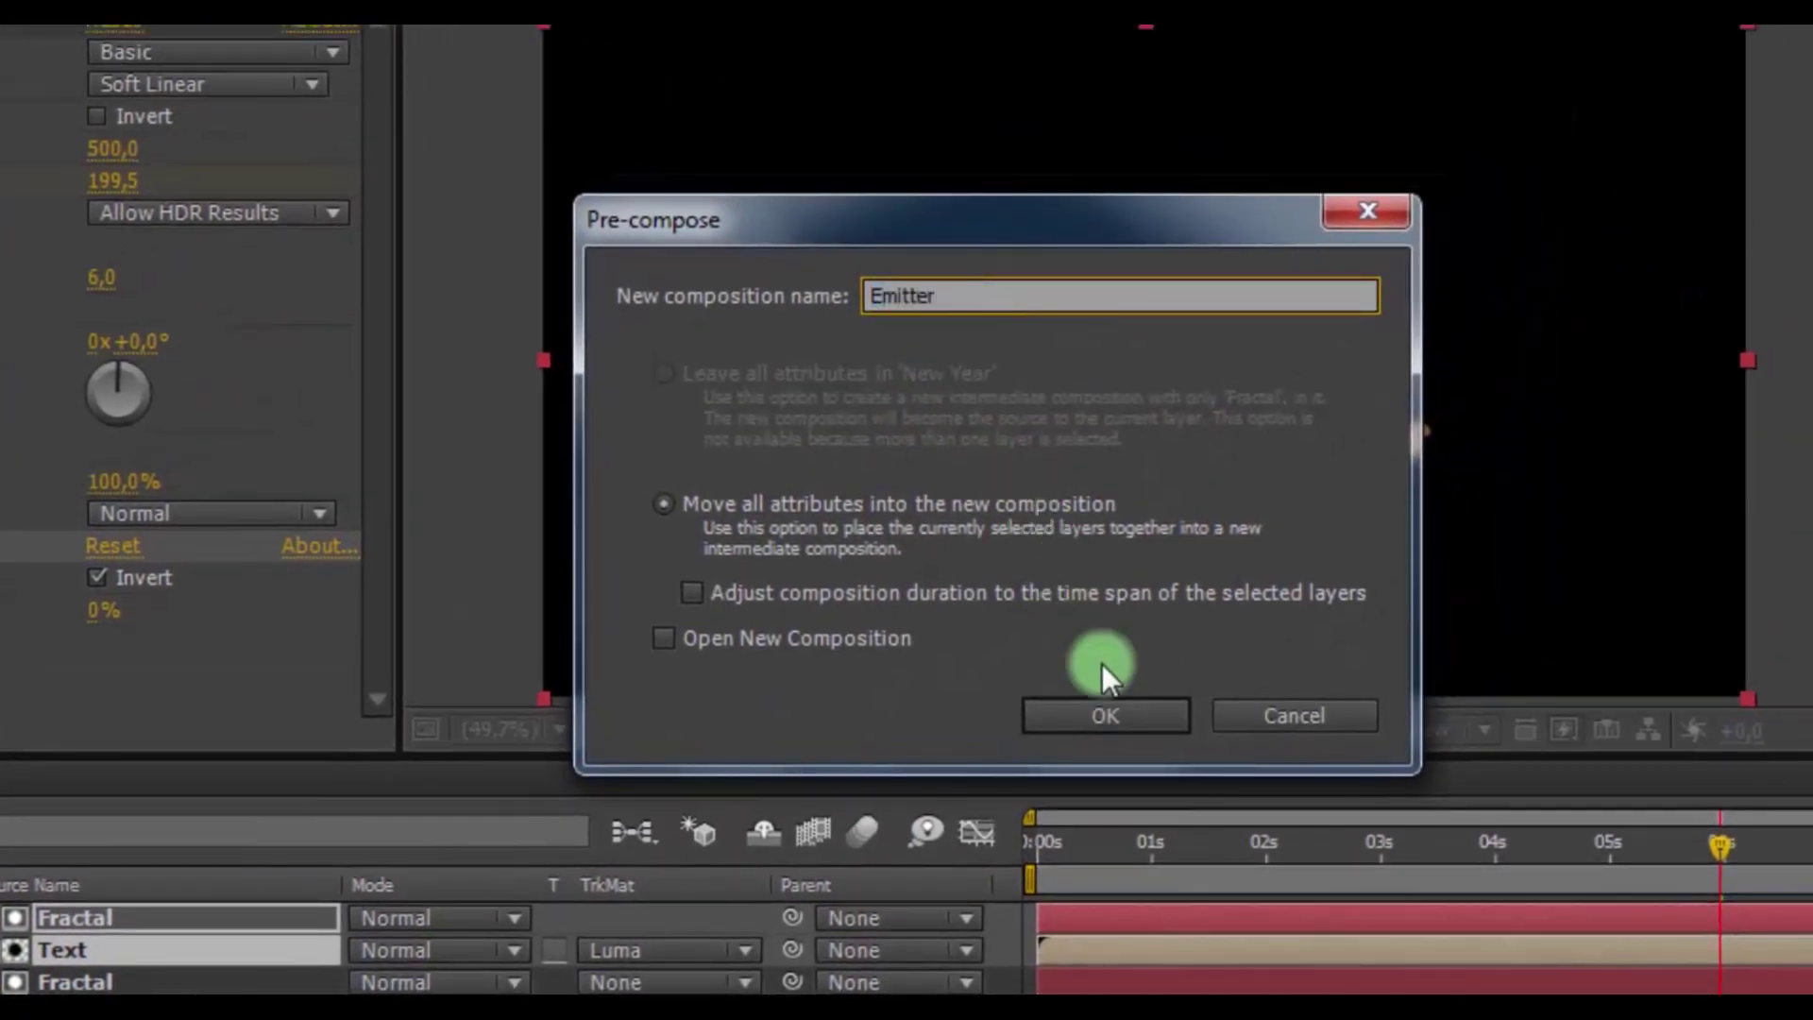
left_click(1105, 713)
left_click(1133, 845)
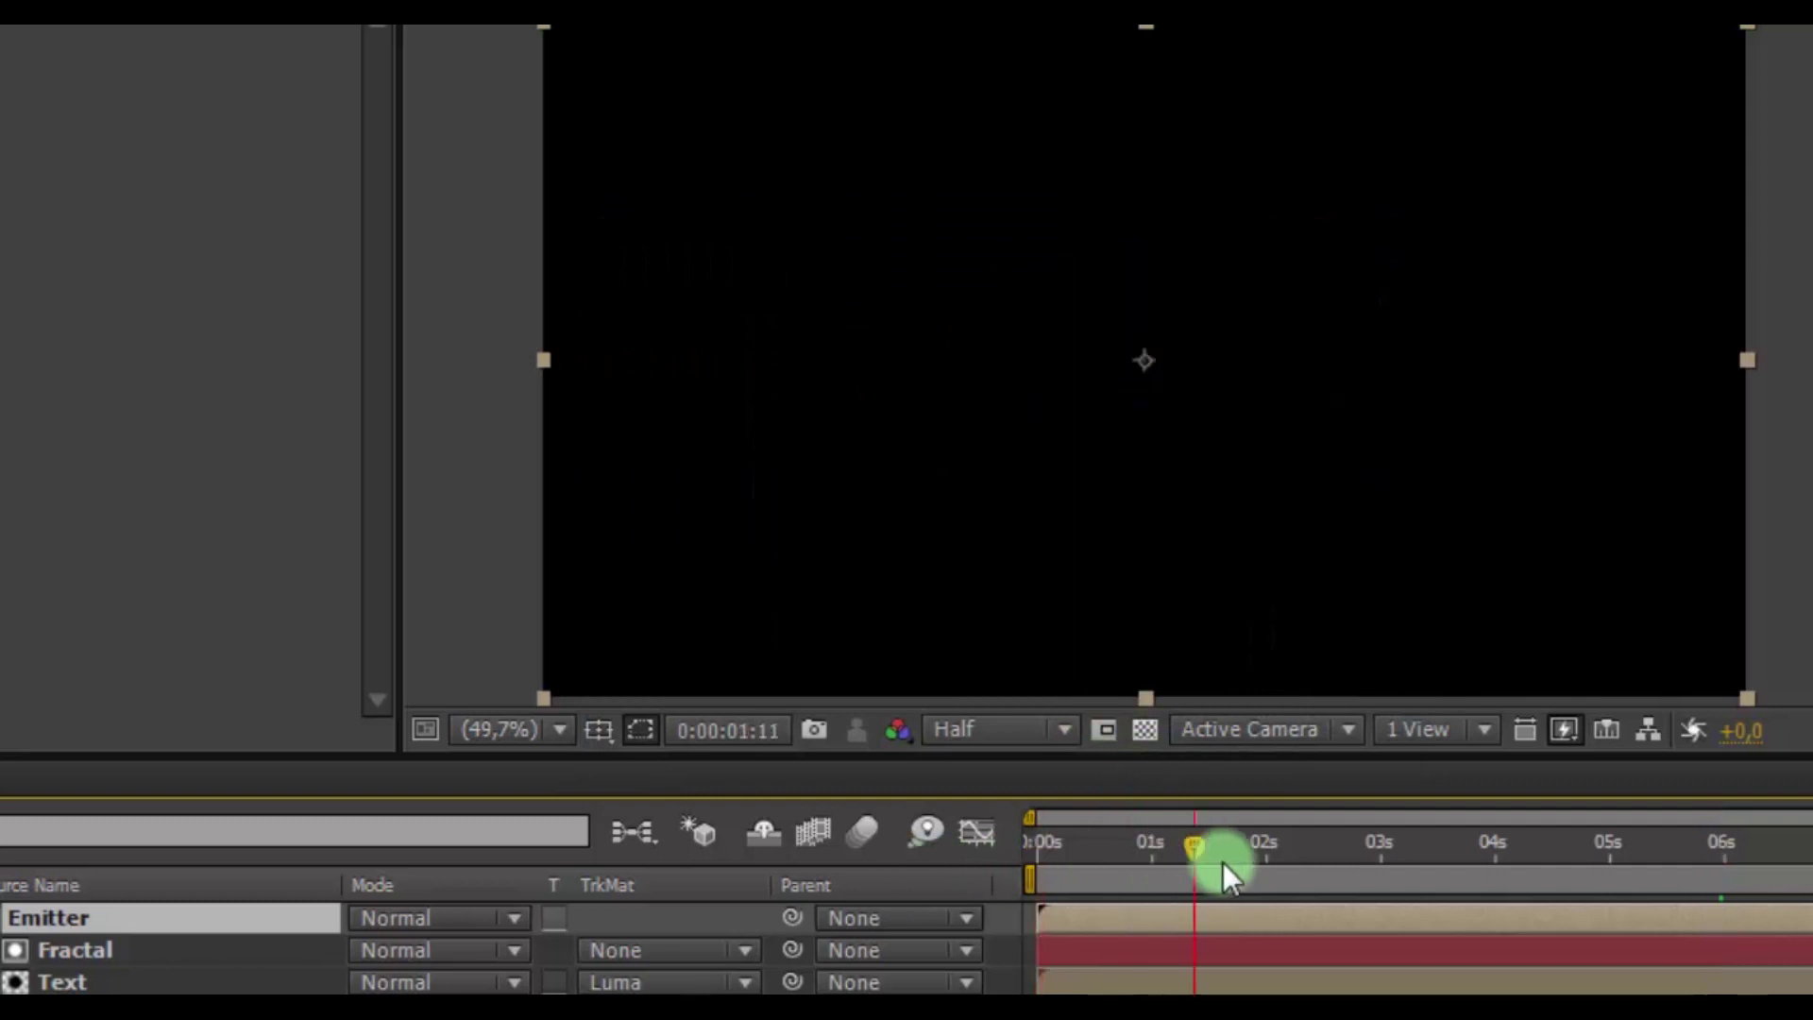
left_click_drag(1222, 863, 1651, 851)
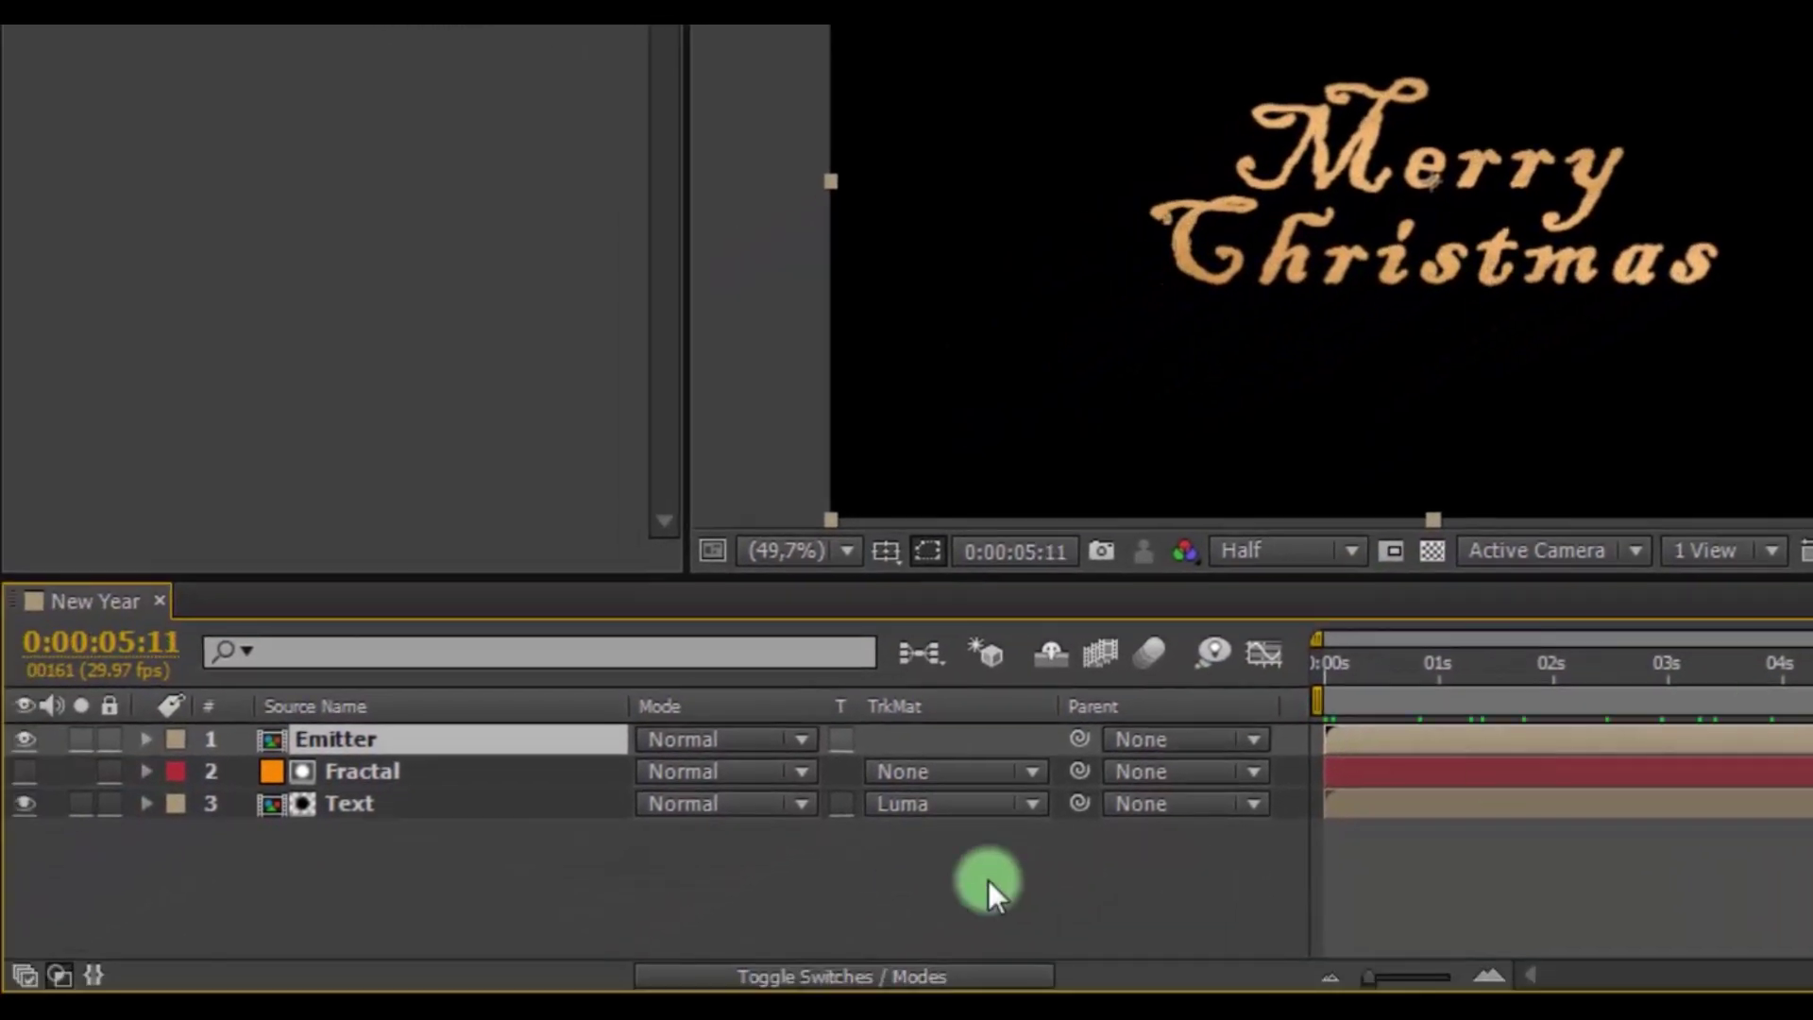
left_click(719, 976)
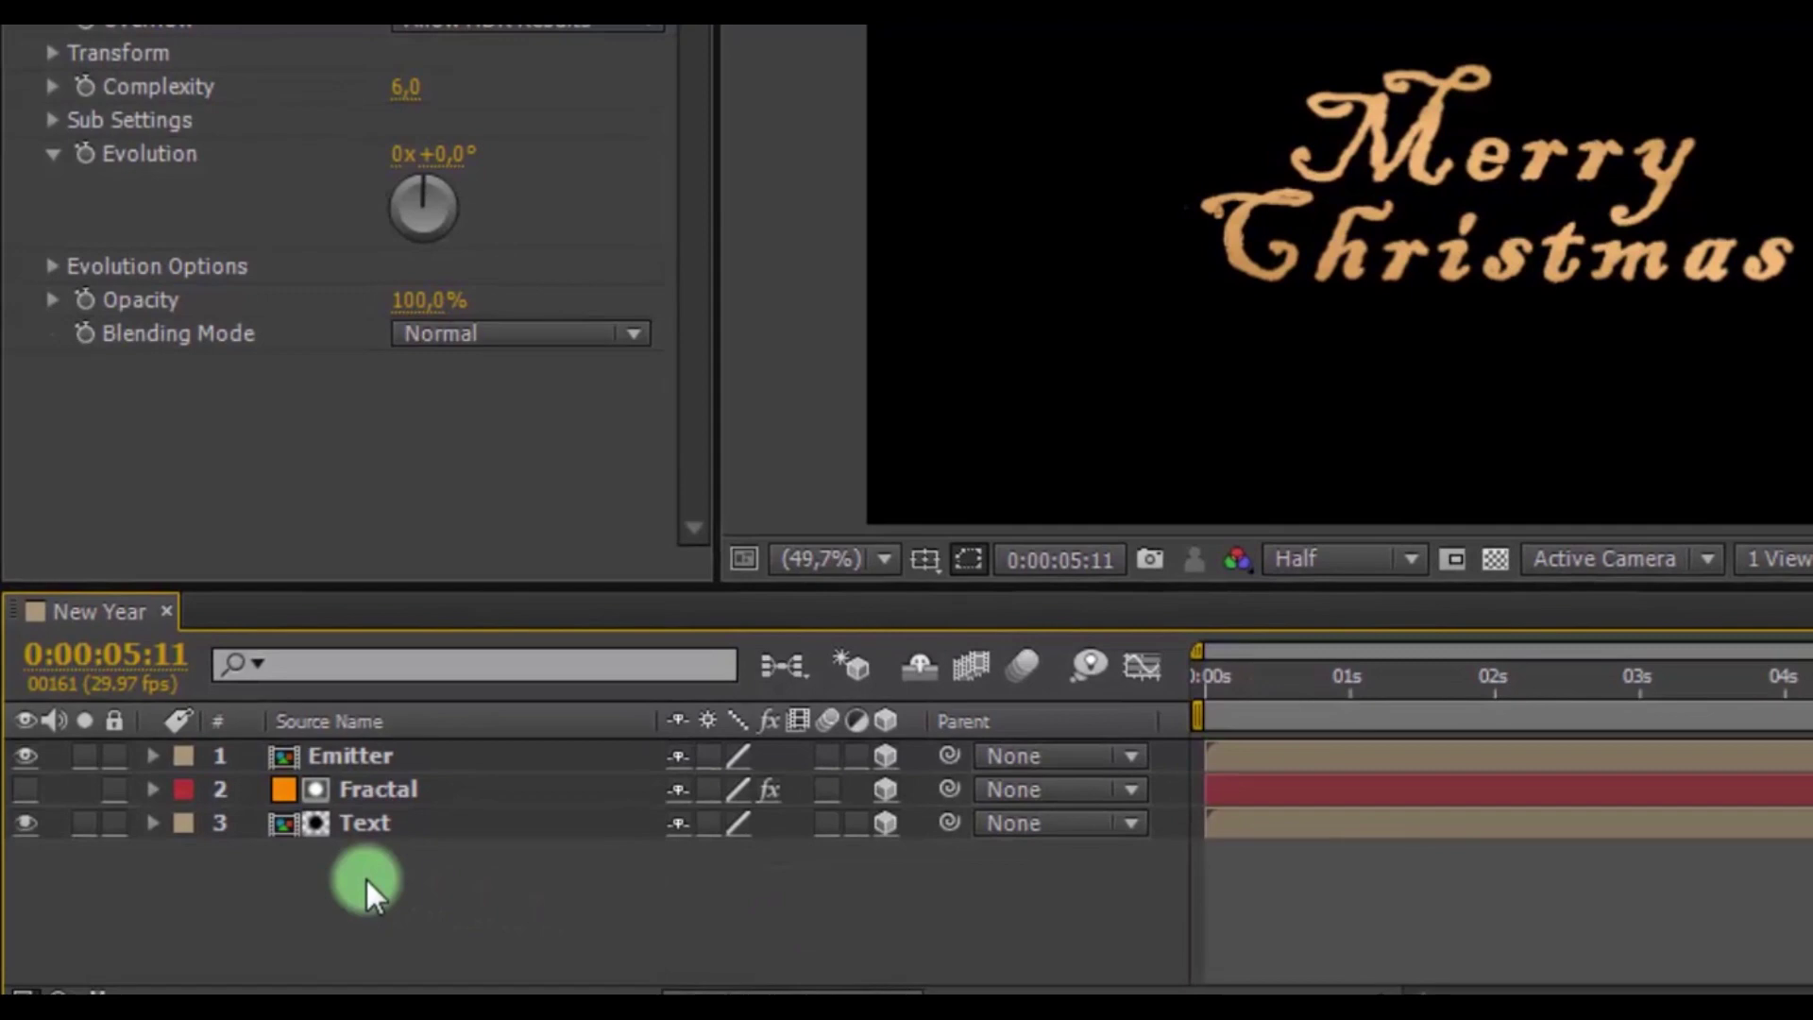
Create an orange full-frame solid named Particles and apply Trapcode Particular to it
right_click(367, 881)
mouse_move(382, 521)
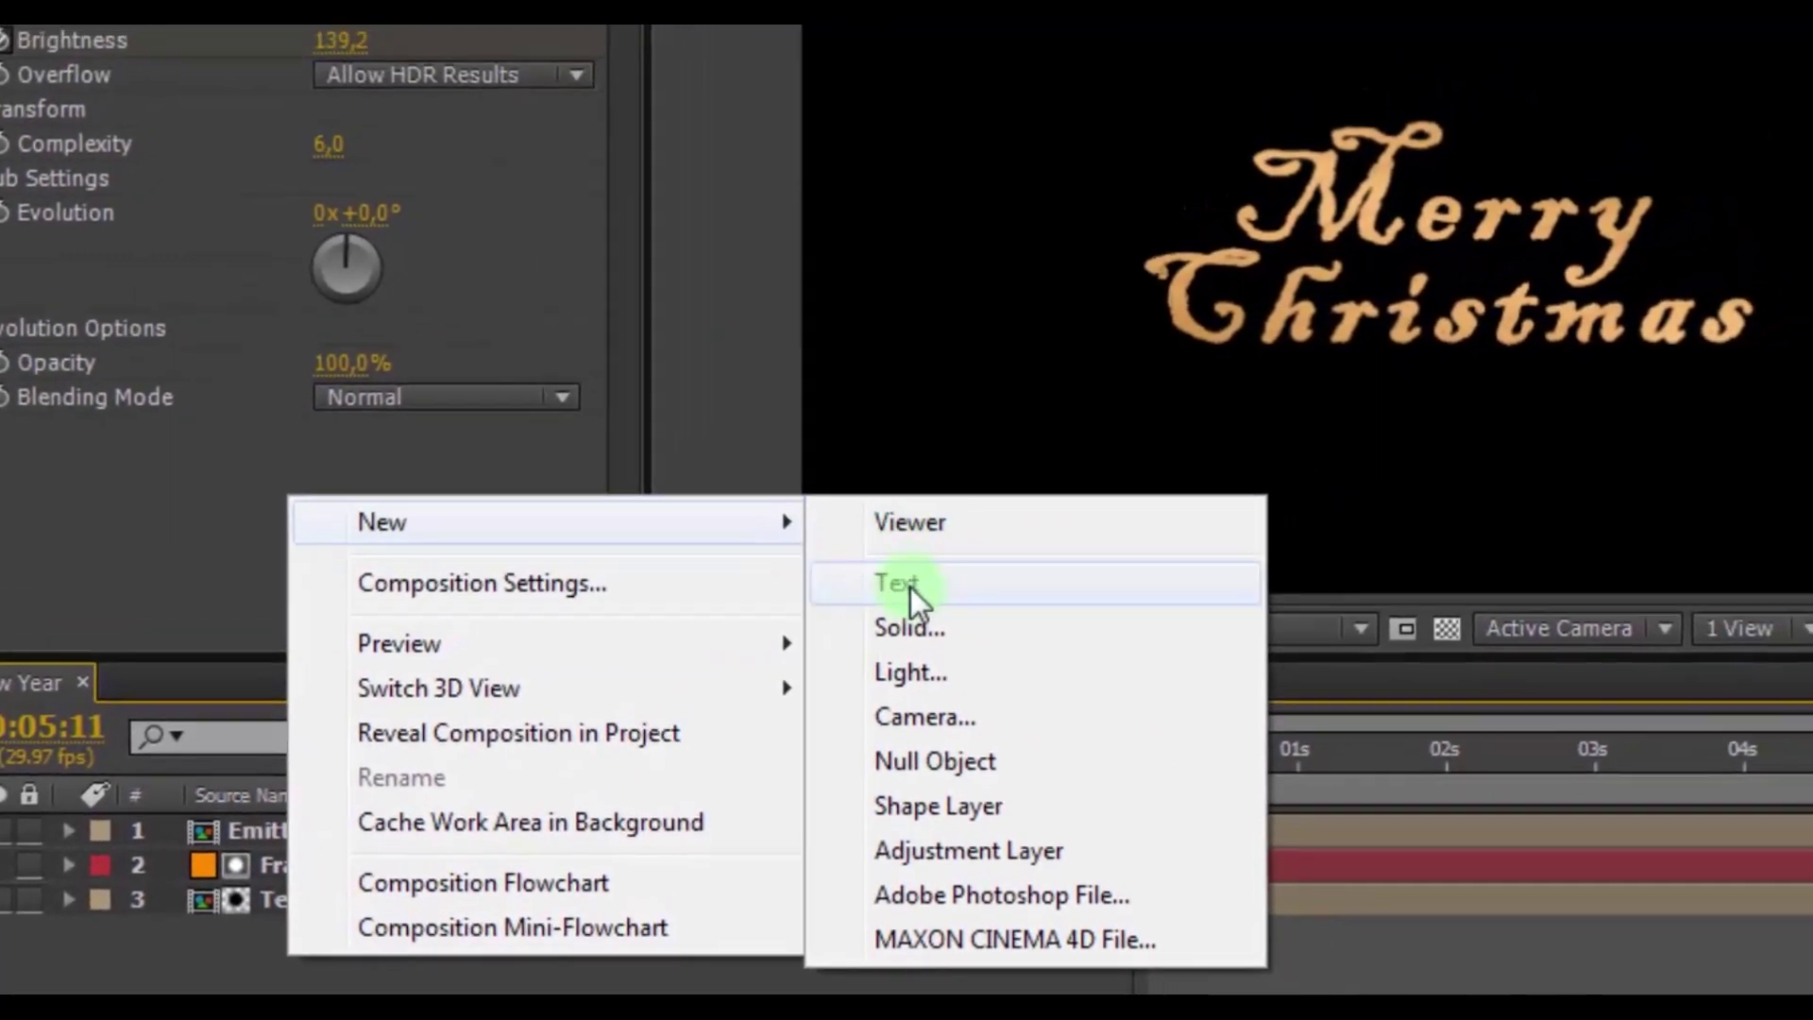
left_click(800, 688)
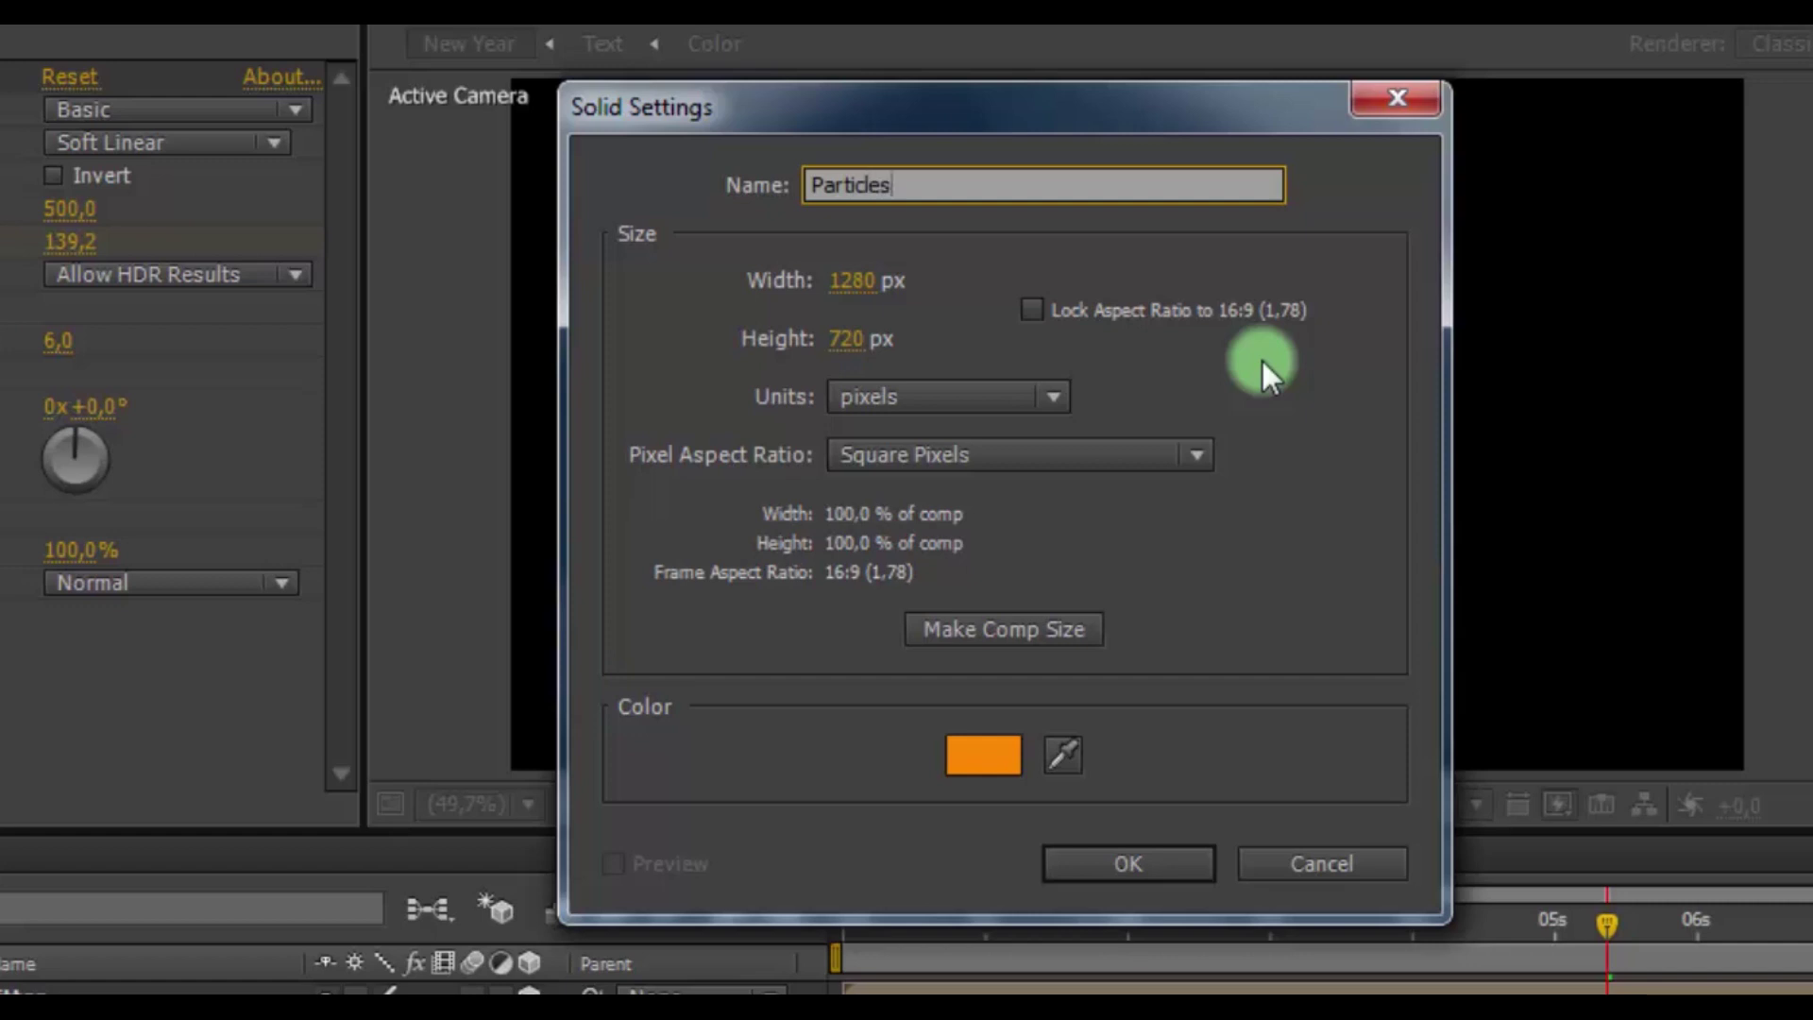
left_click(1133, 858)
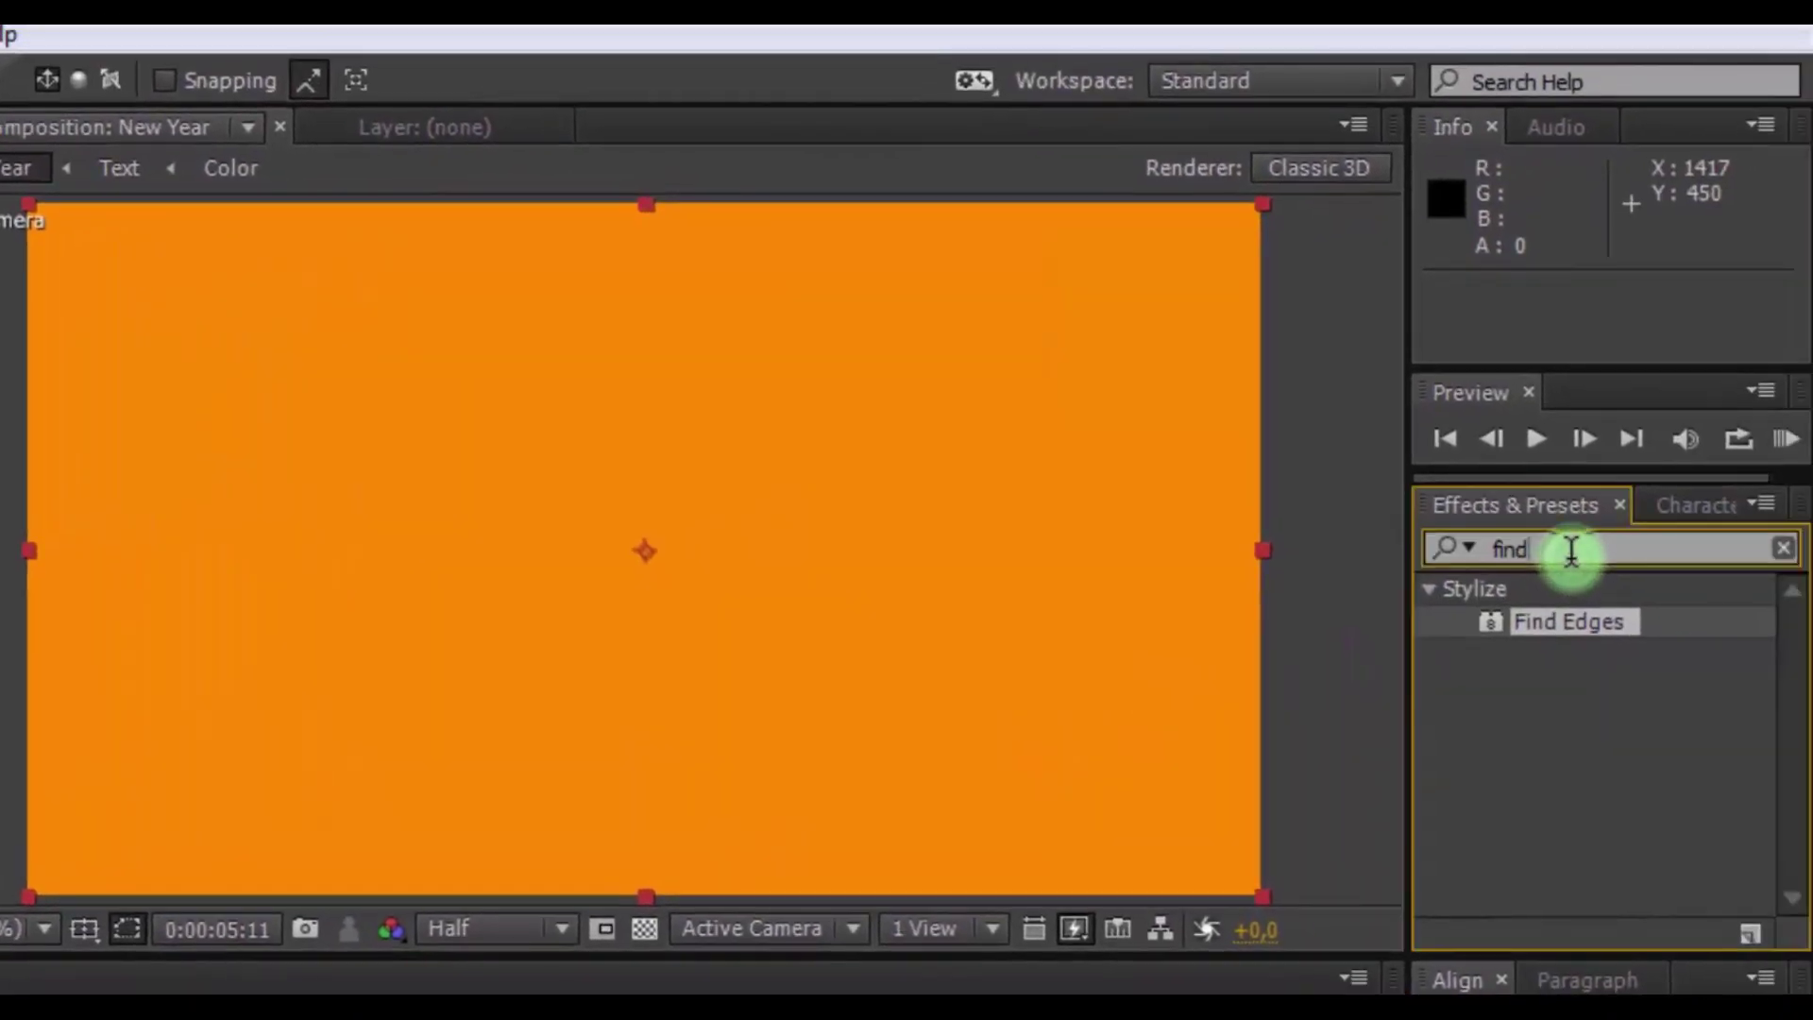
left_click(1570, 551)
type("pa")
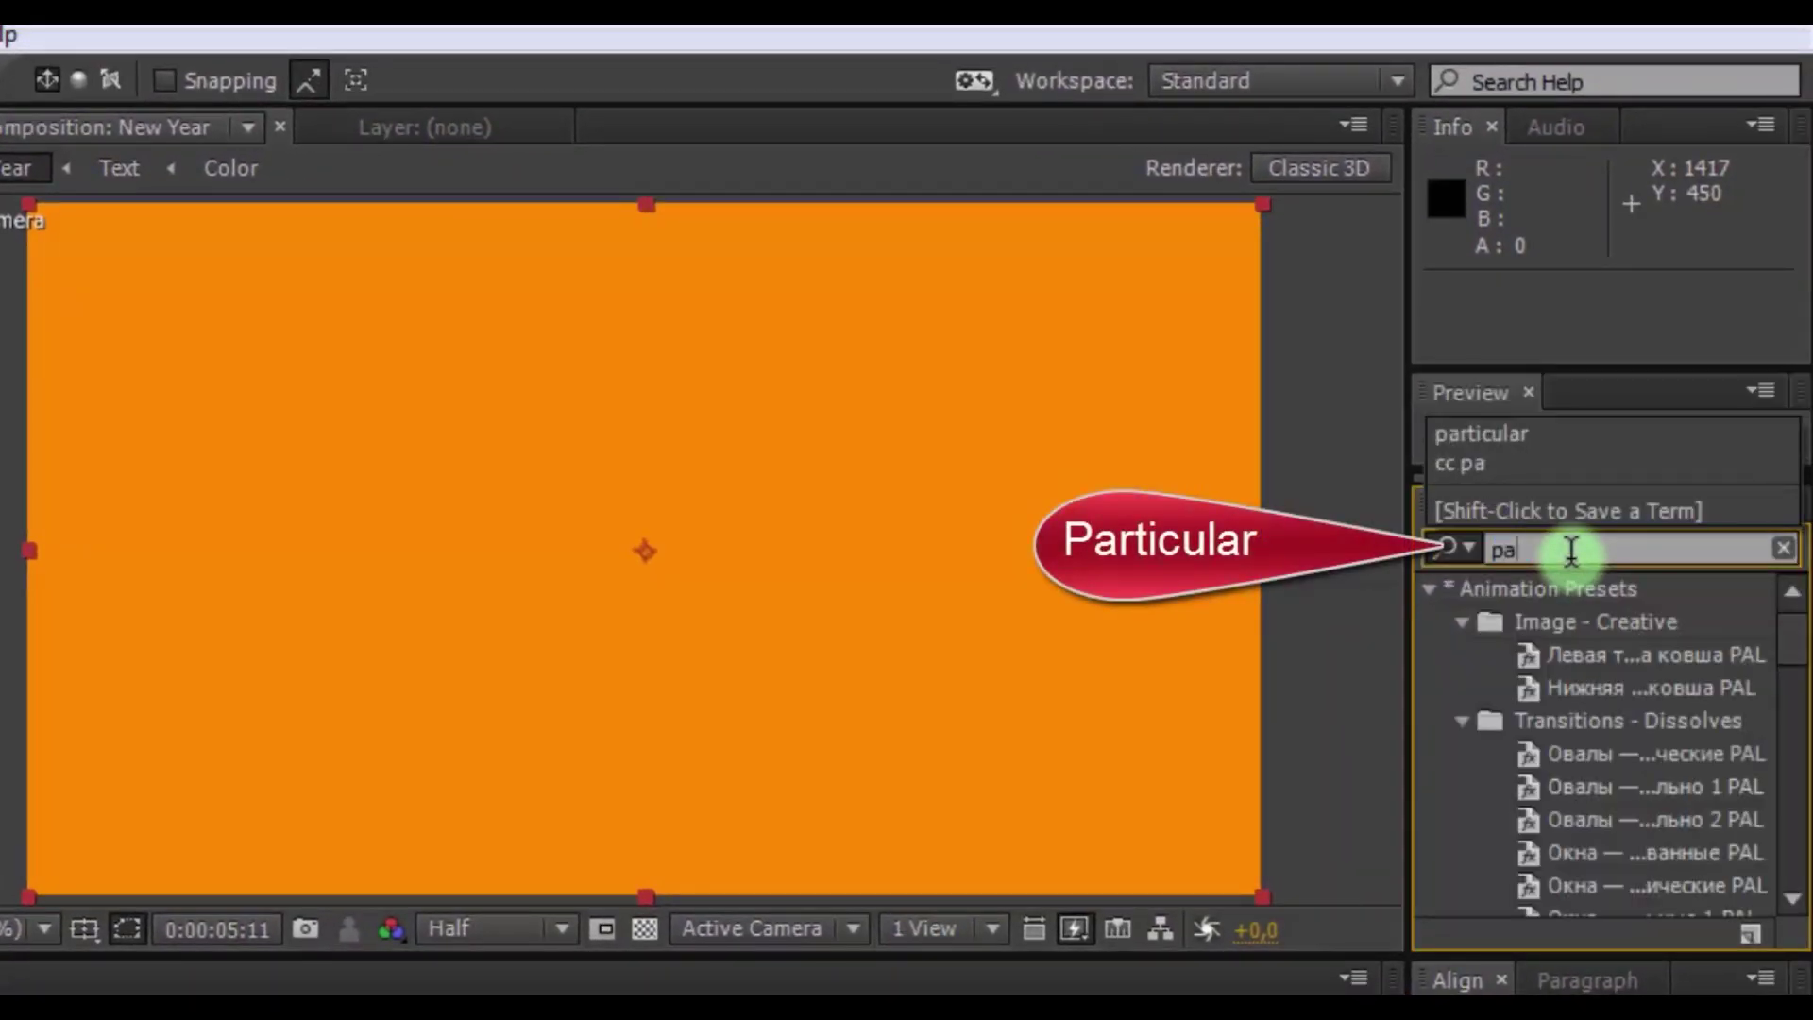
type("rtic")
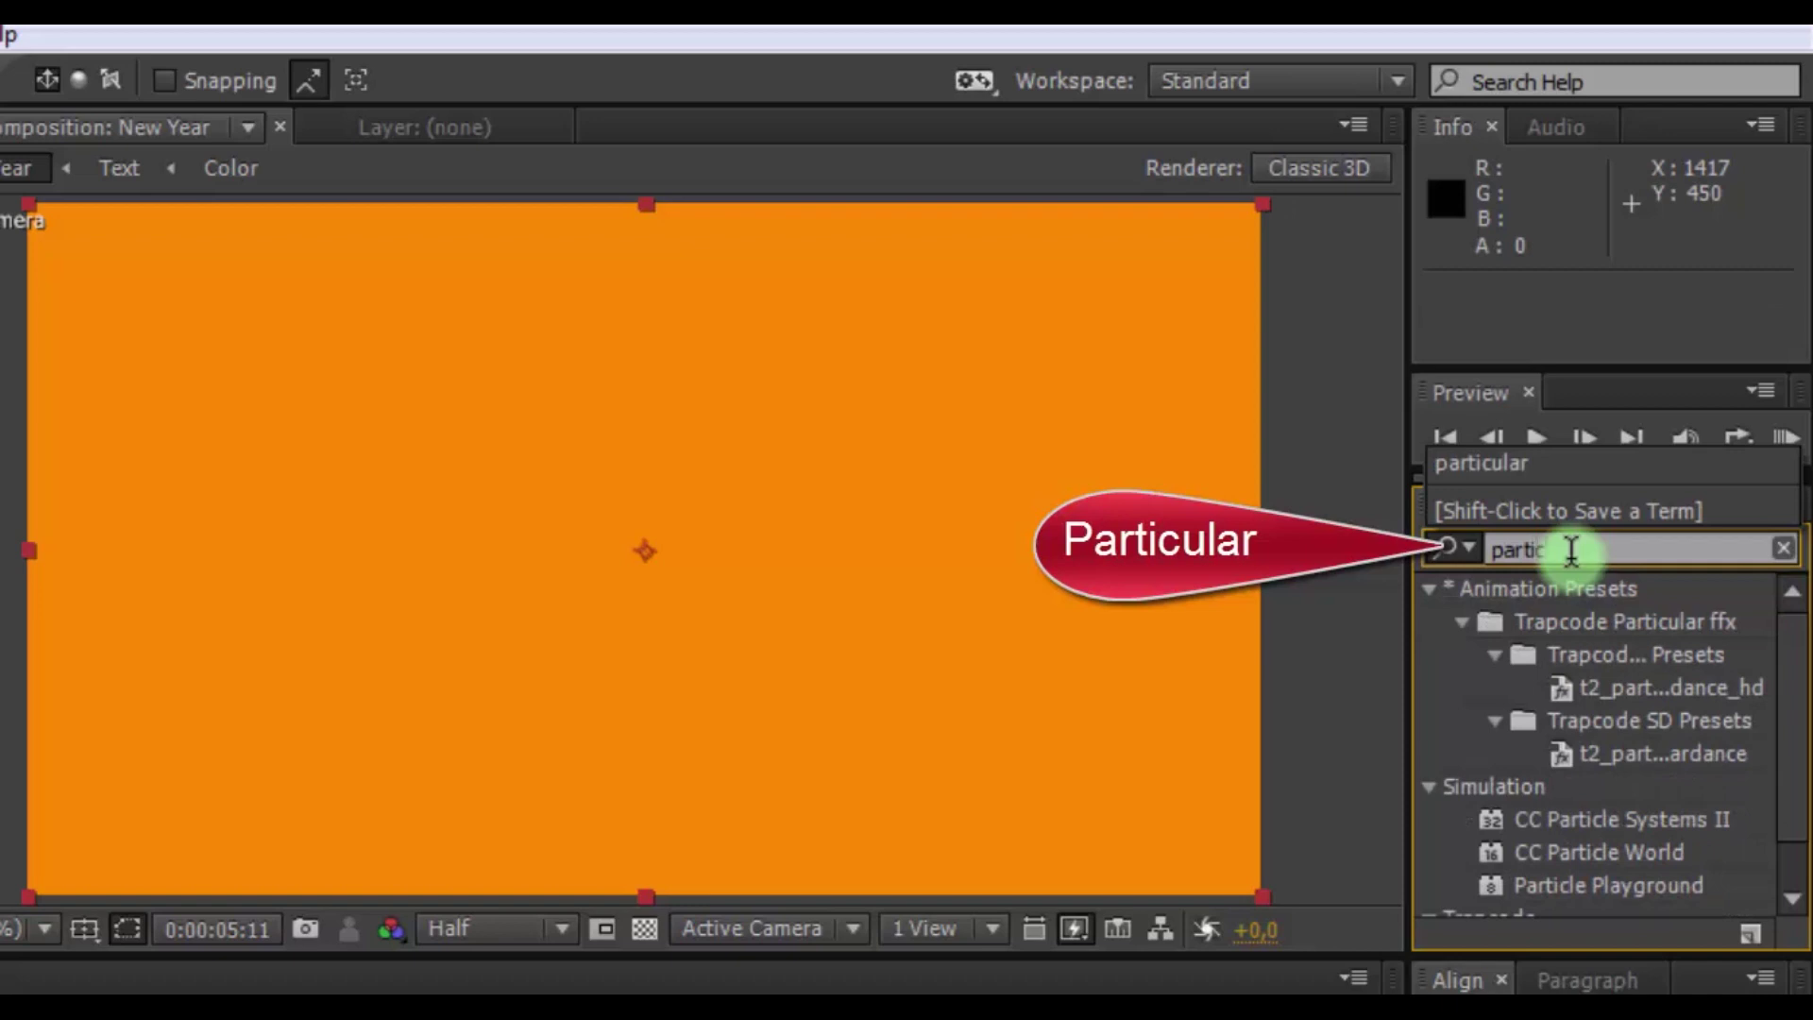
type("ular")
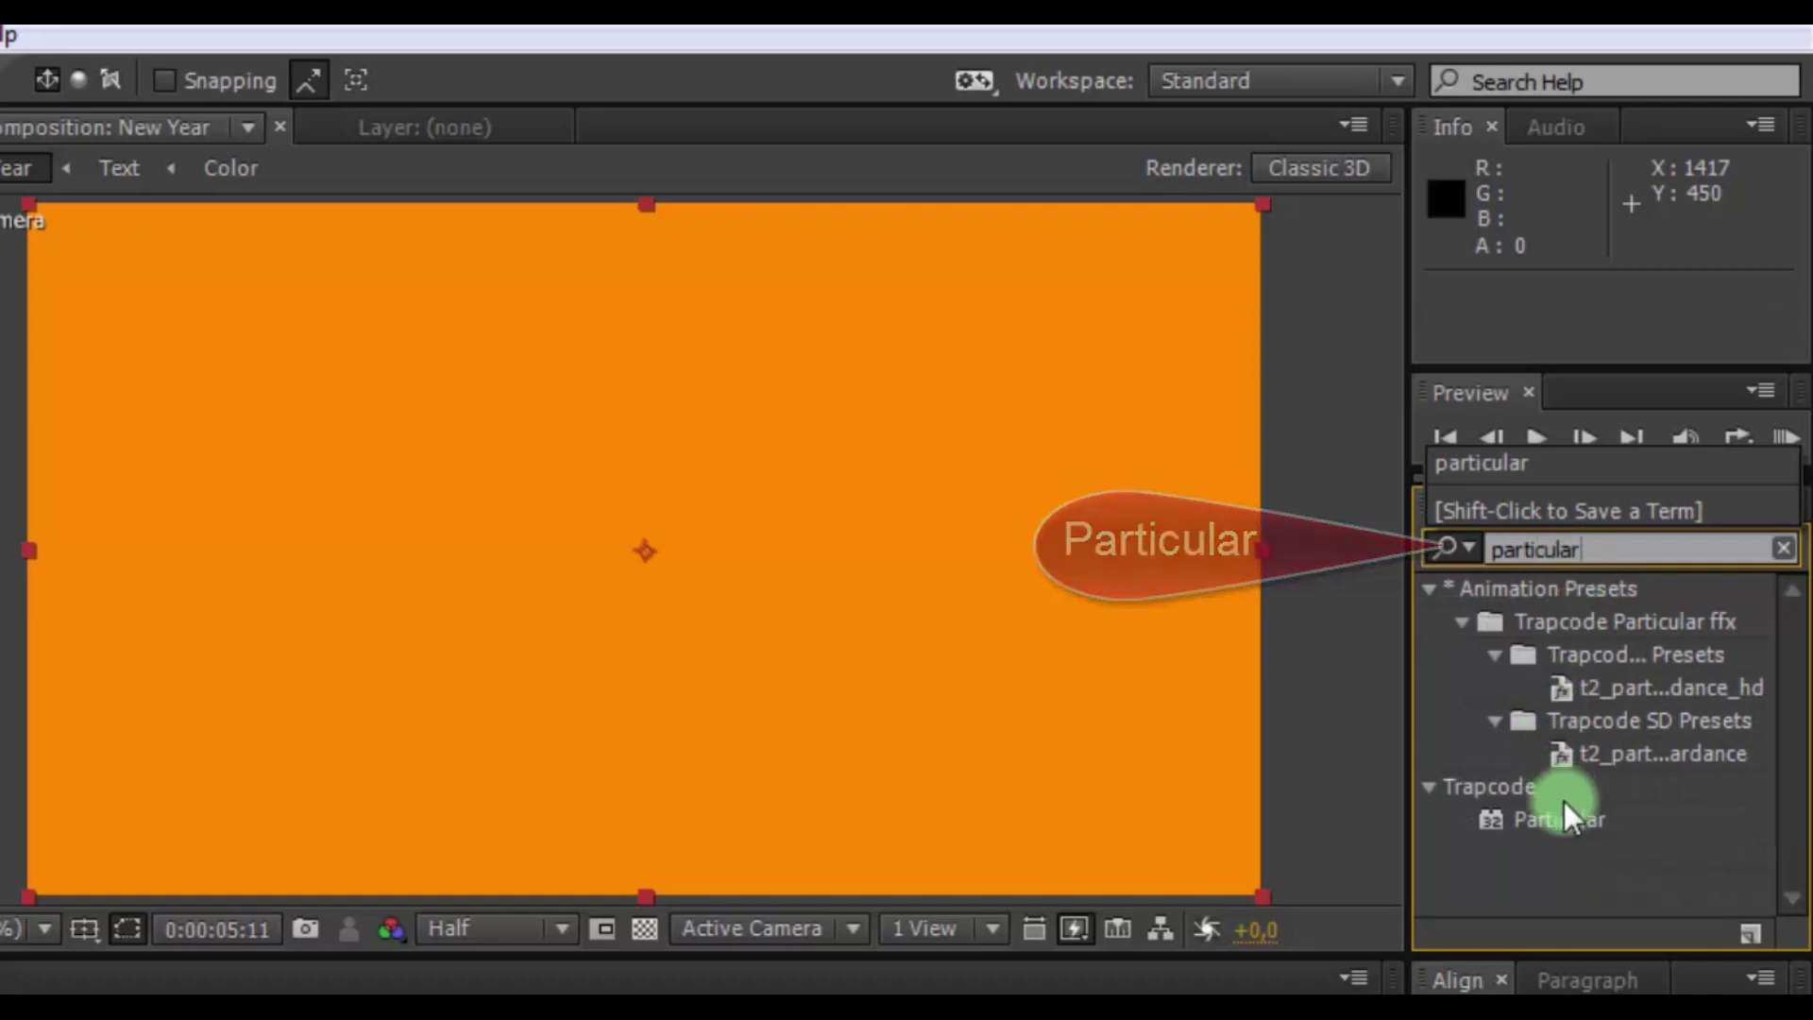
left_click_drag(1560, 819, 415, 811)
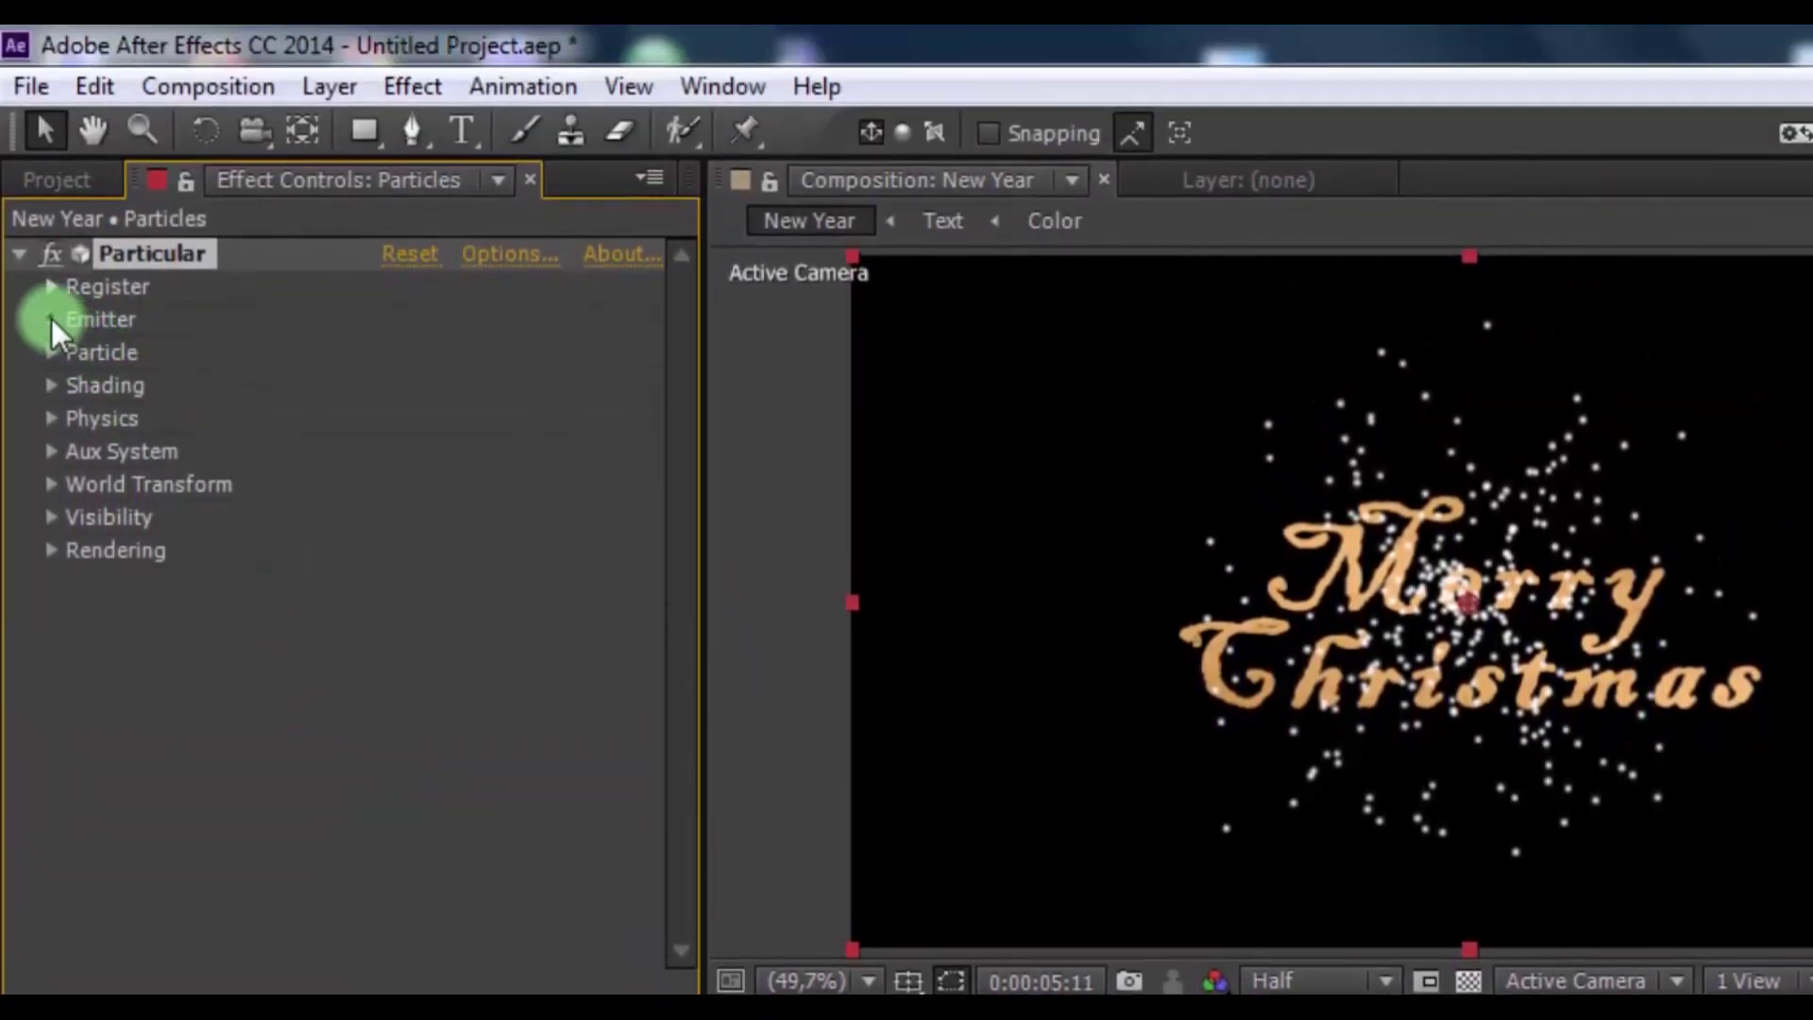
Set Particular's emitter type to Layer, 1000000 particles/sec and velocity 0
left_click(51, 318)
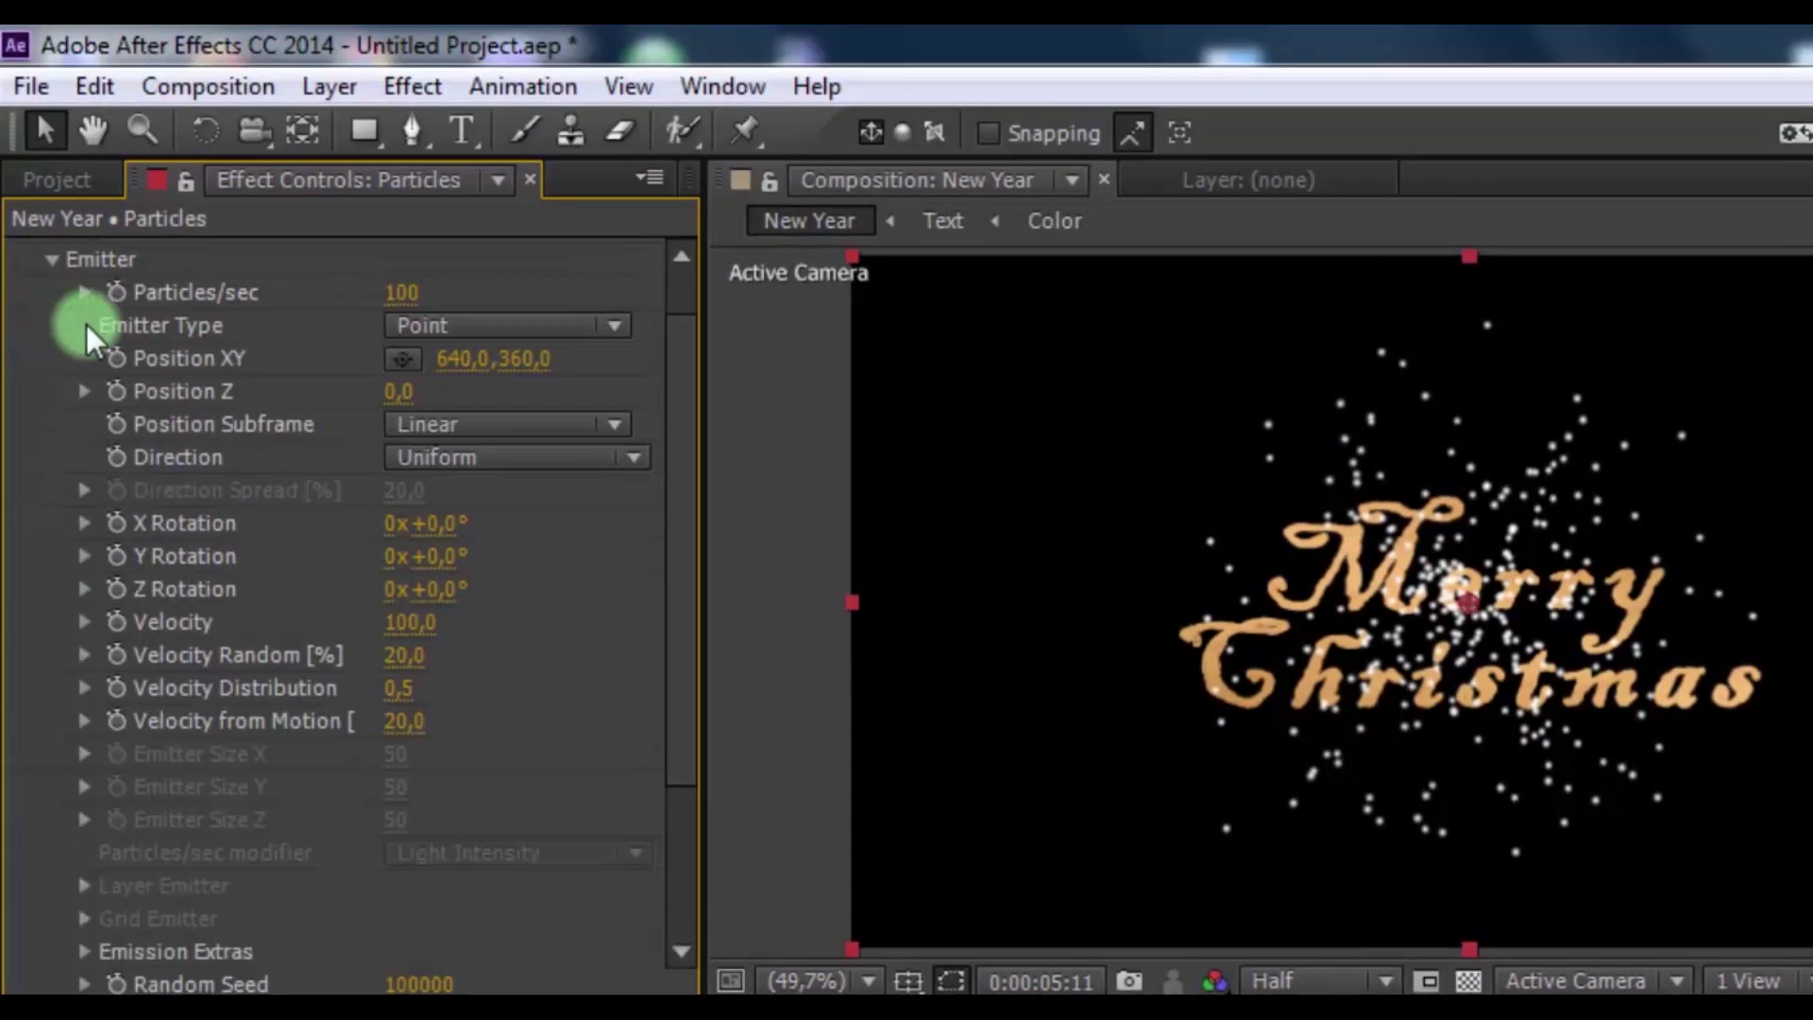
left_click(440, 323)
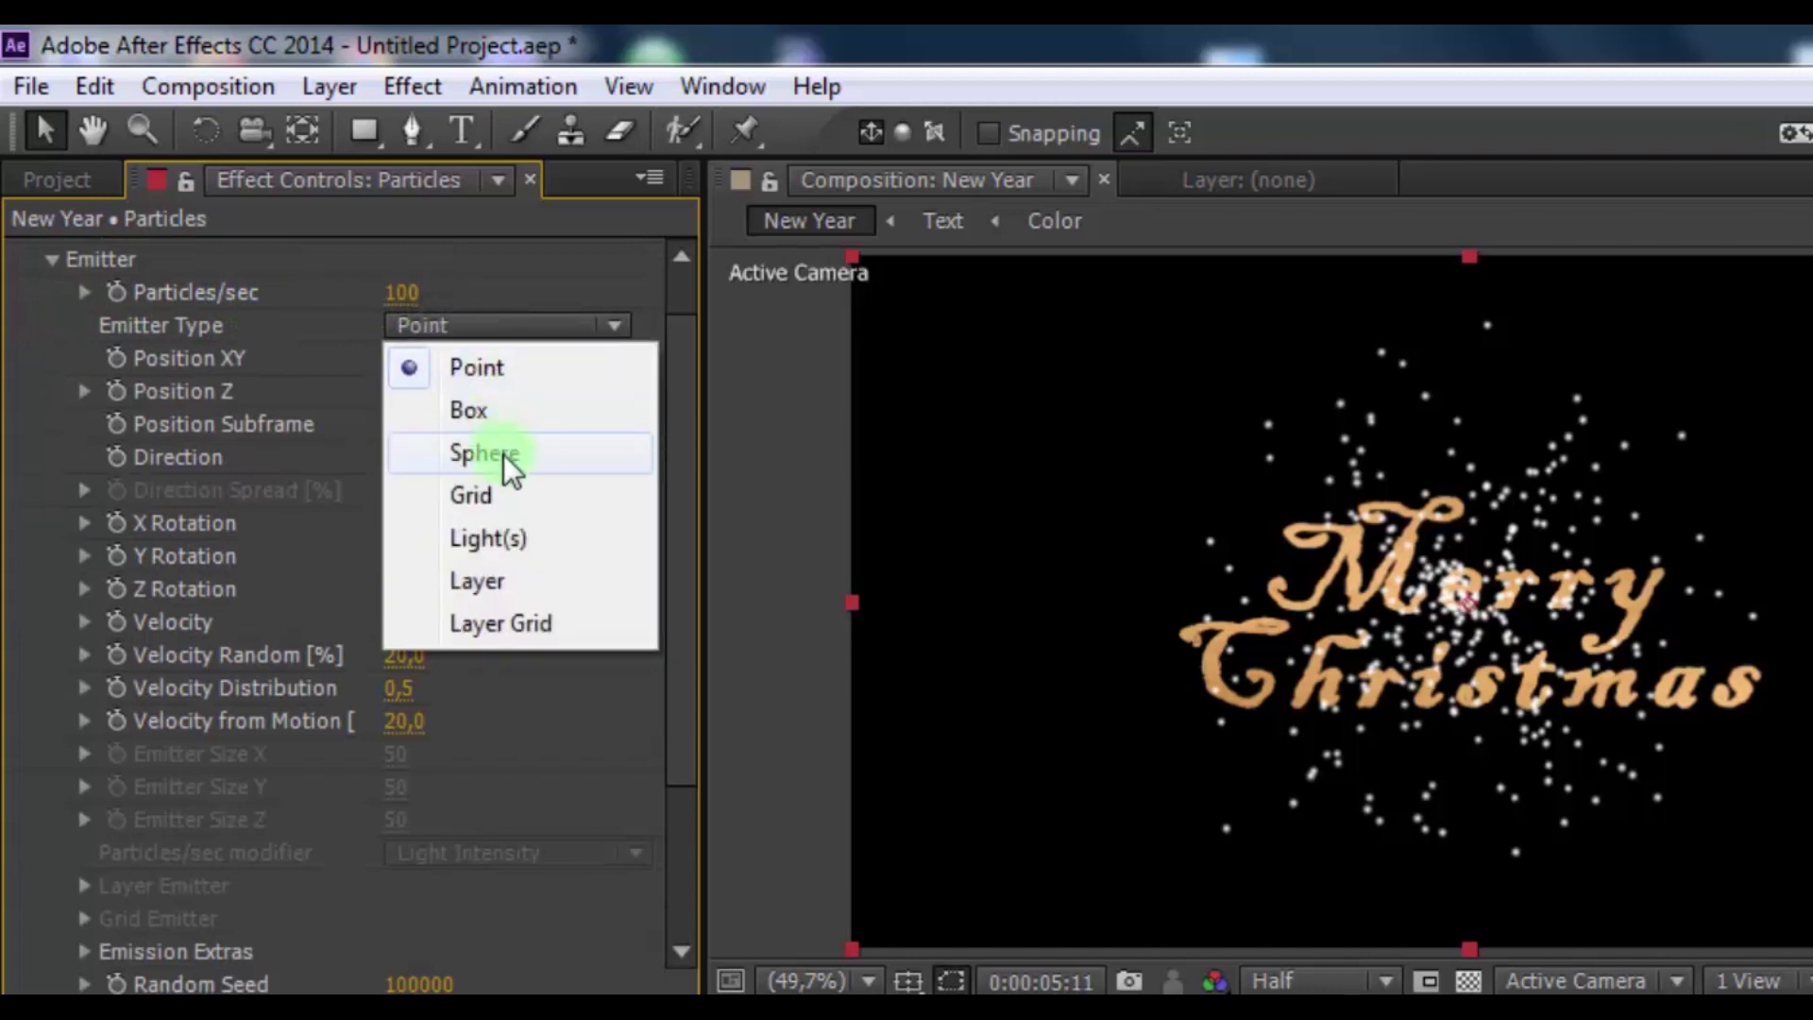
left_click(489, 573)
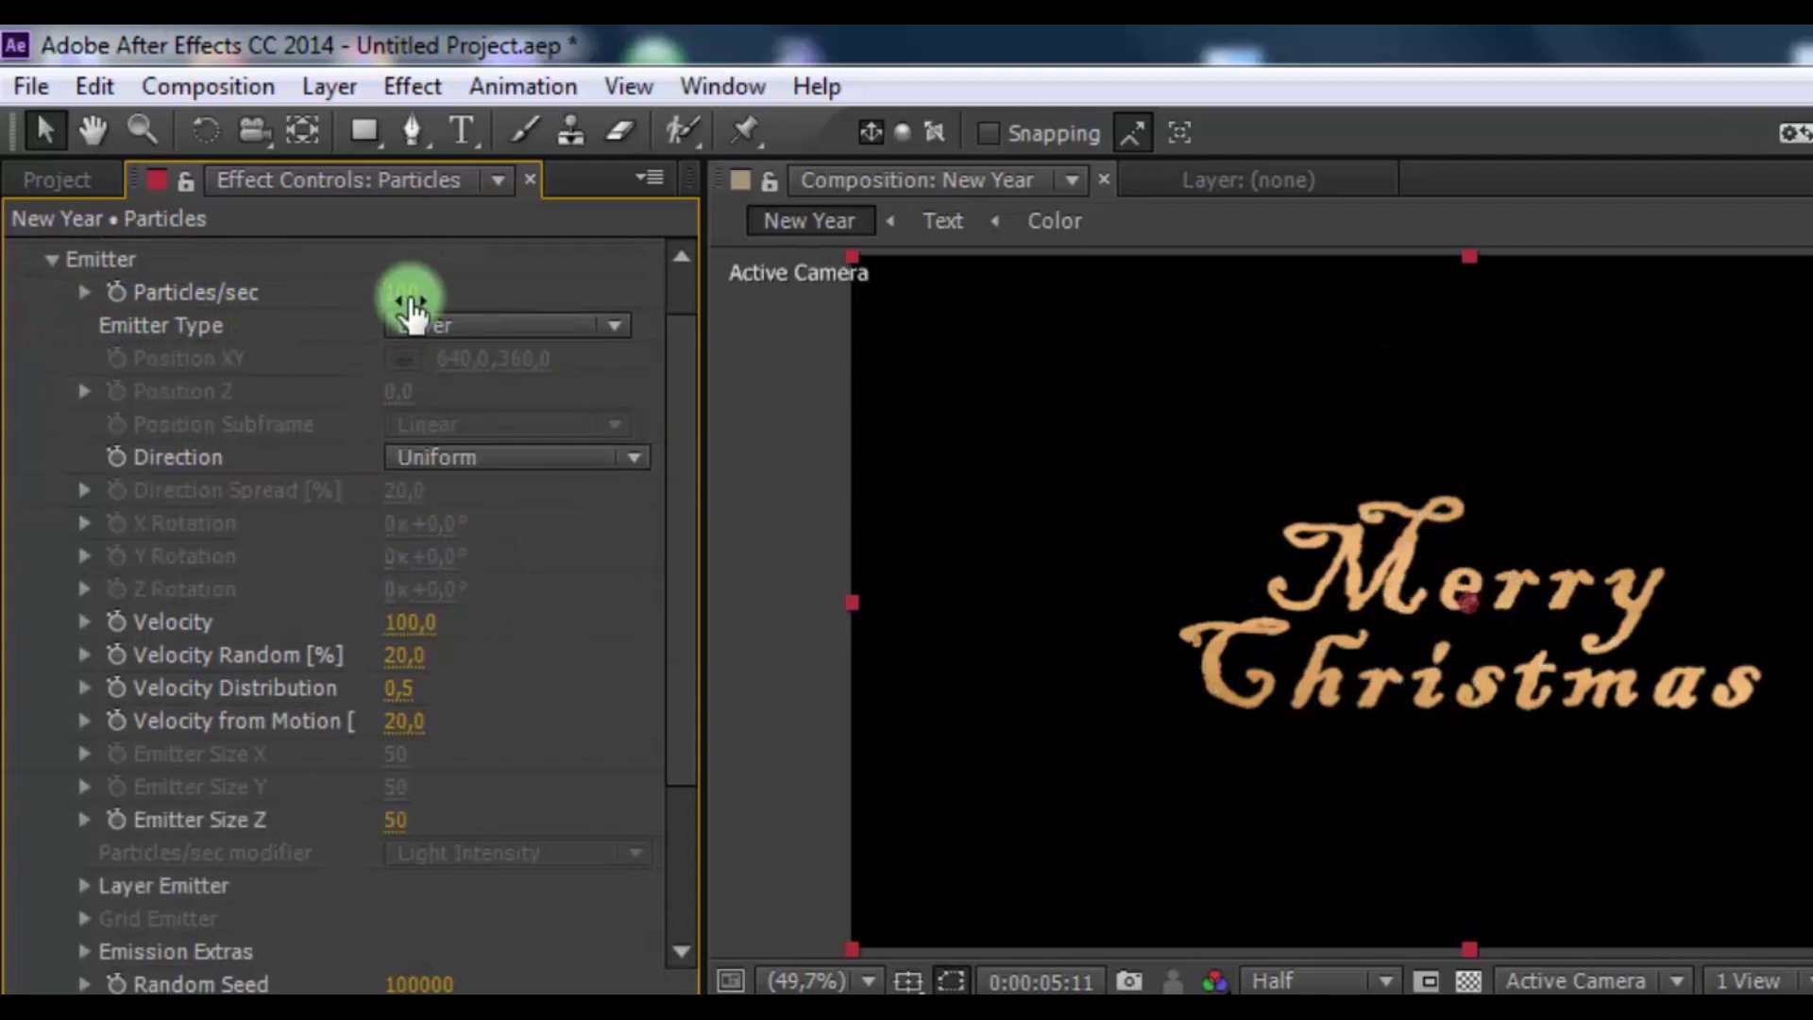
left_click(409, 310)
type("100")
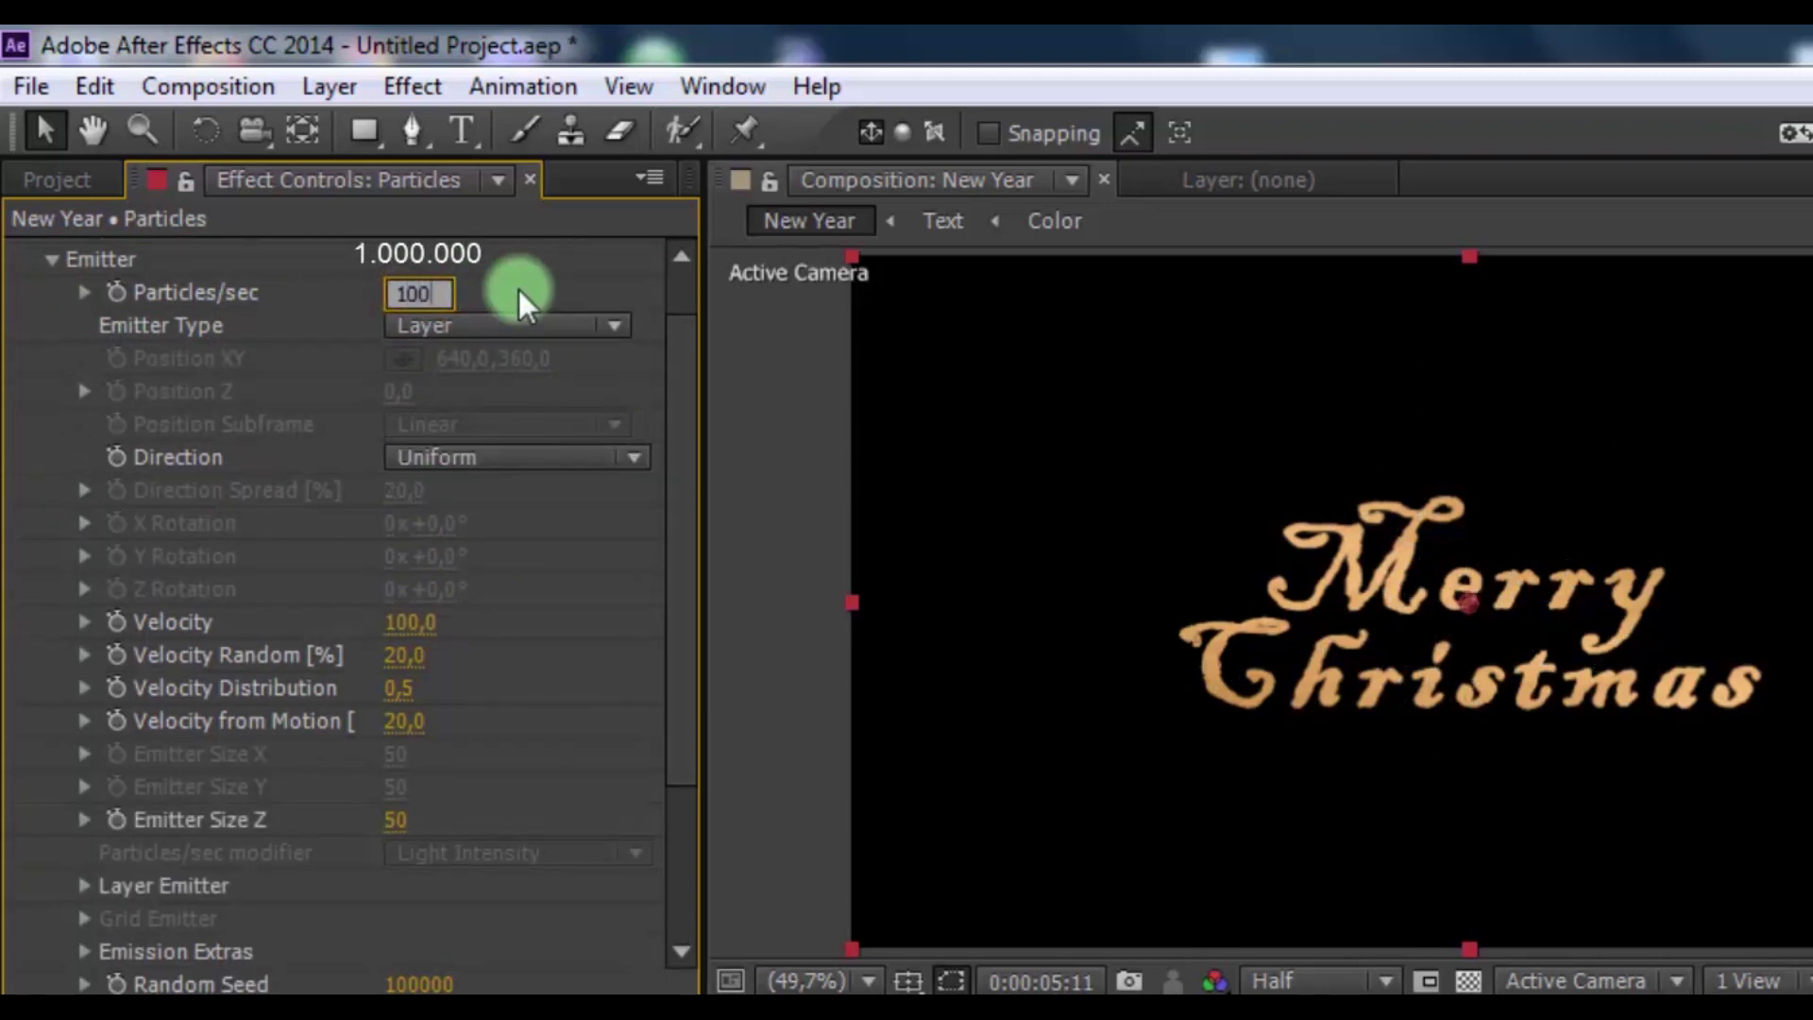
type("00000")
key("Return")
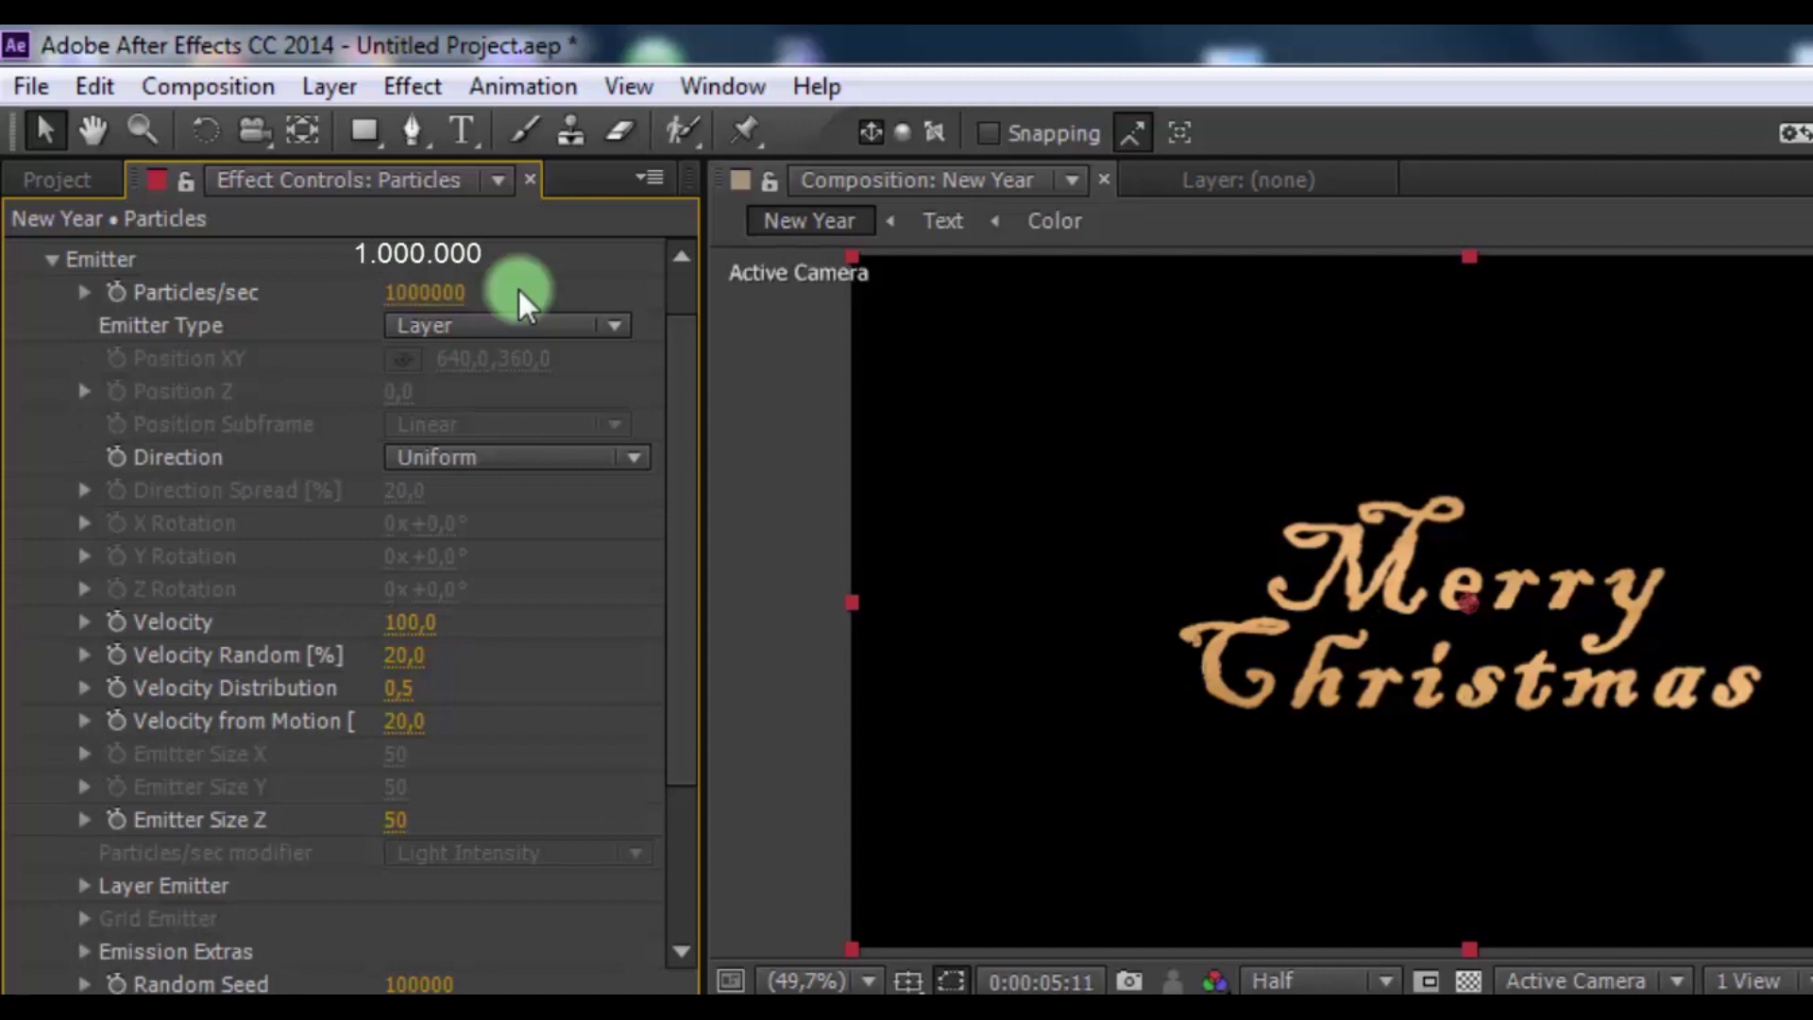
left_click(409, 622)
type("0")
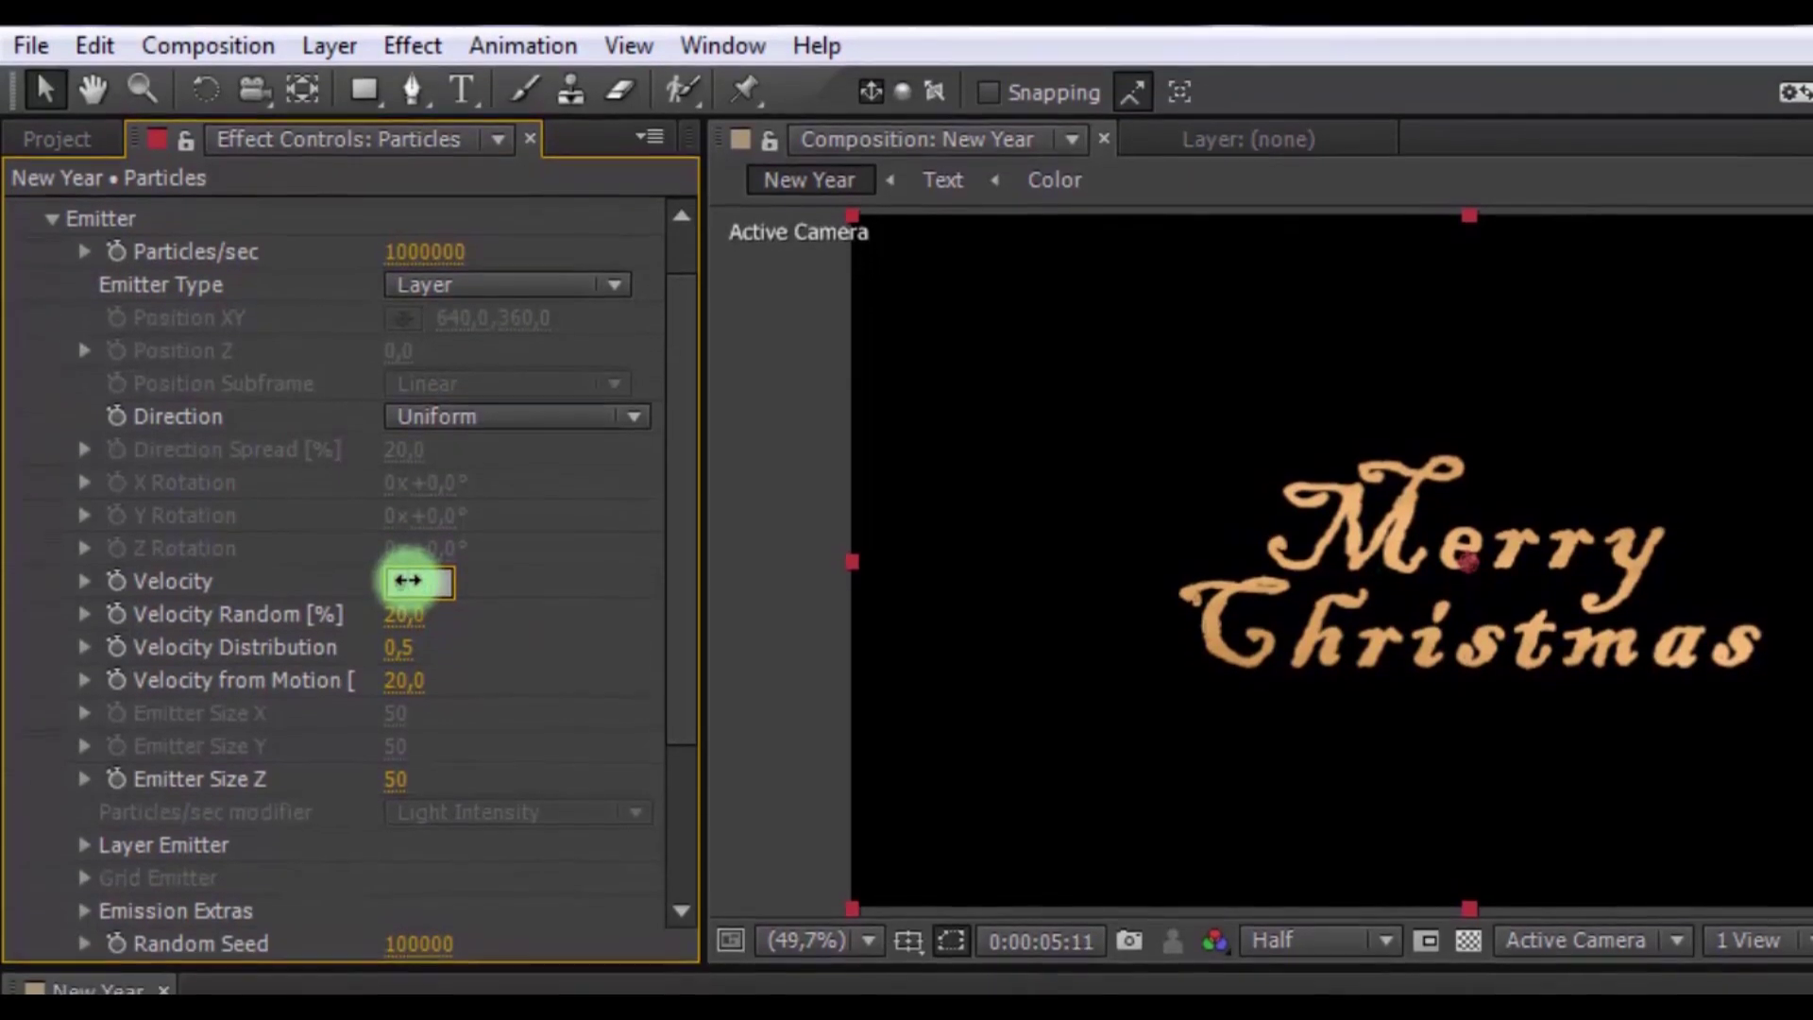
key("Return")
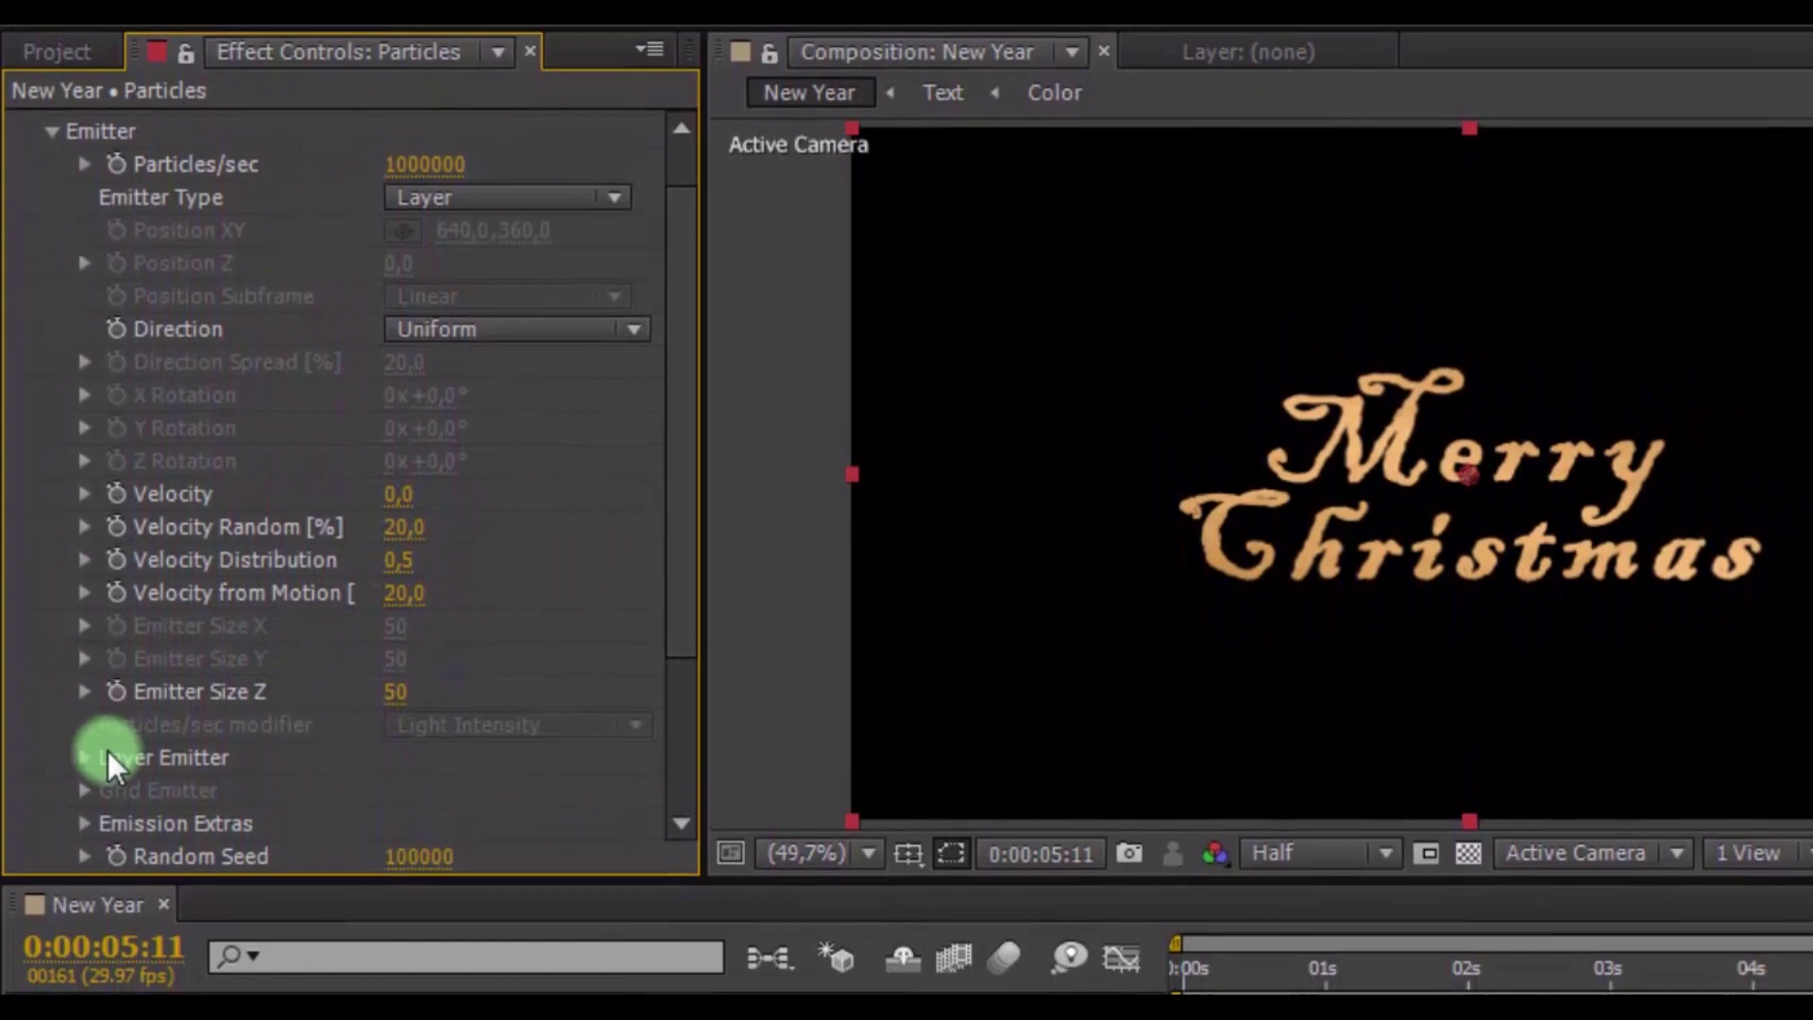
Use the Emitter layer as the layer emitter source and set Pre Run to 100
left_click(85, 729)
left_click(418, 731)
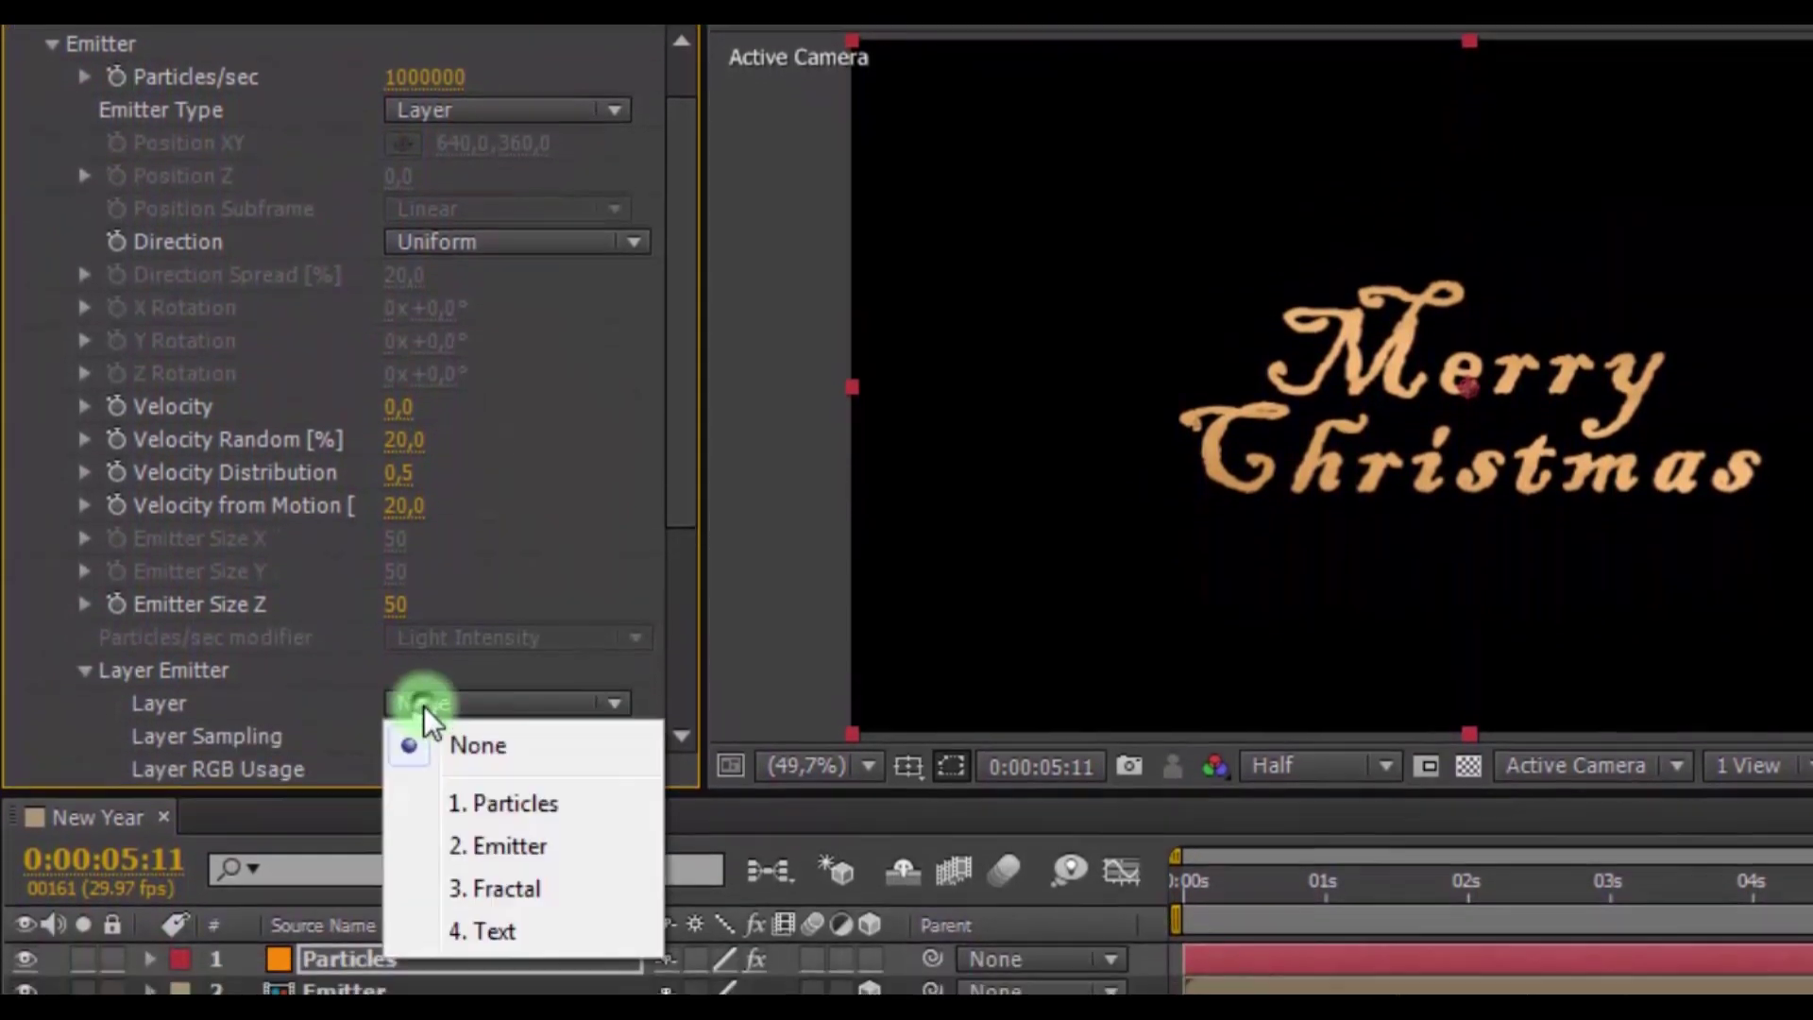
left_click(498, 820)
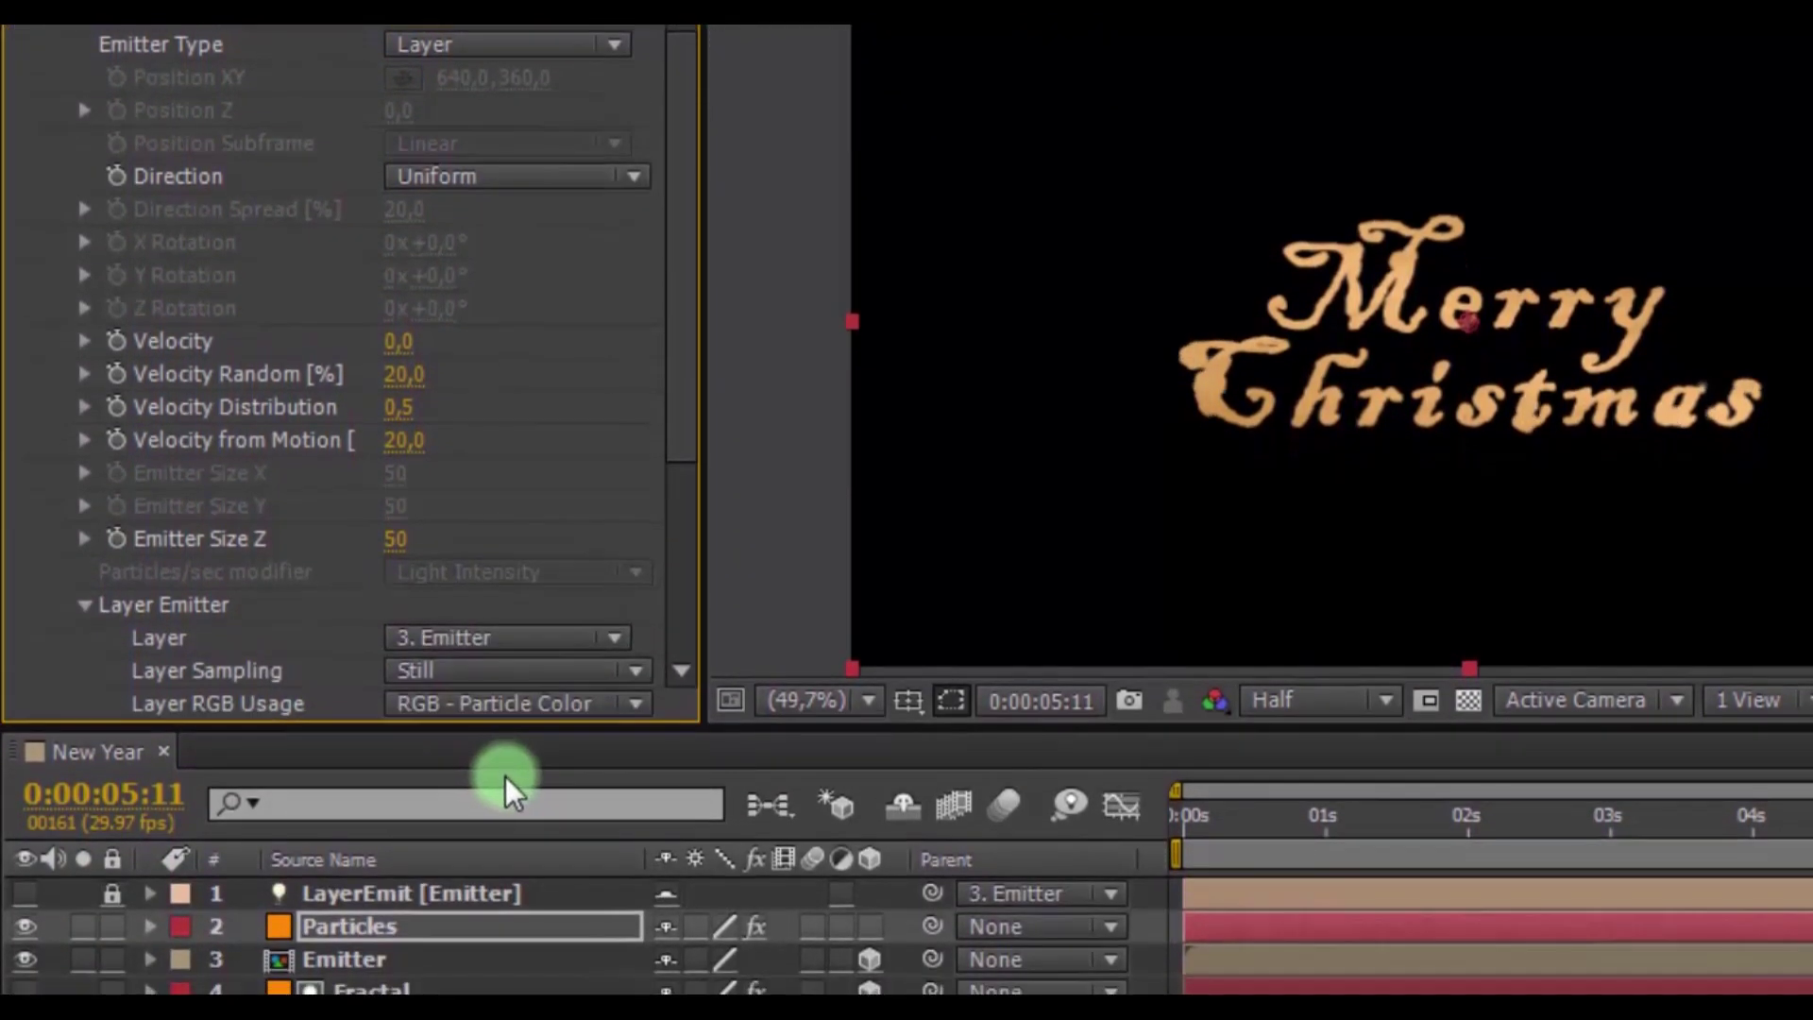
left_click_drag(684, 414, 676, 560)
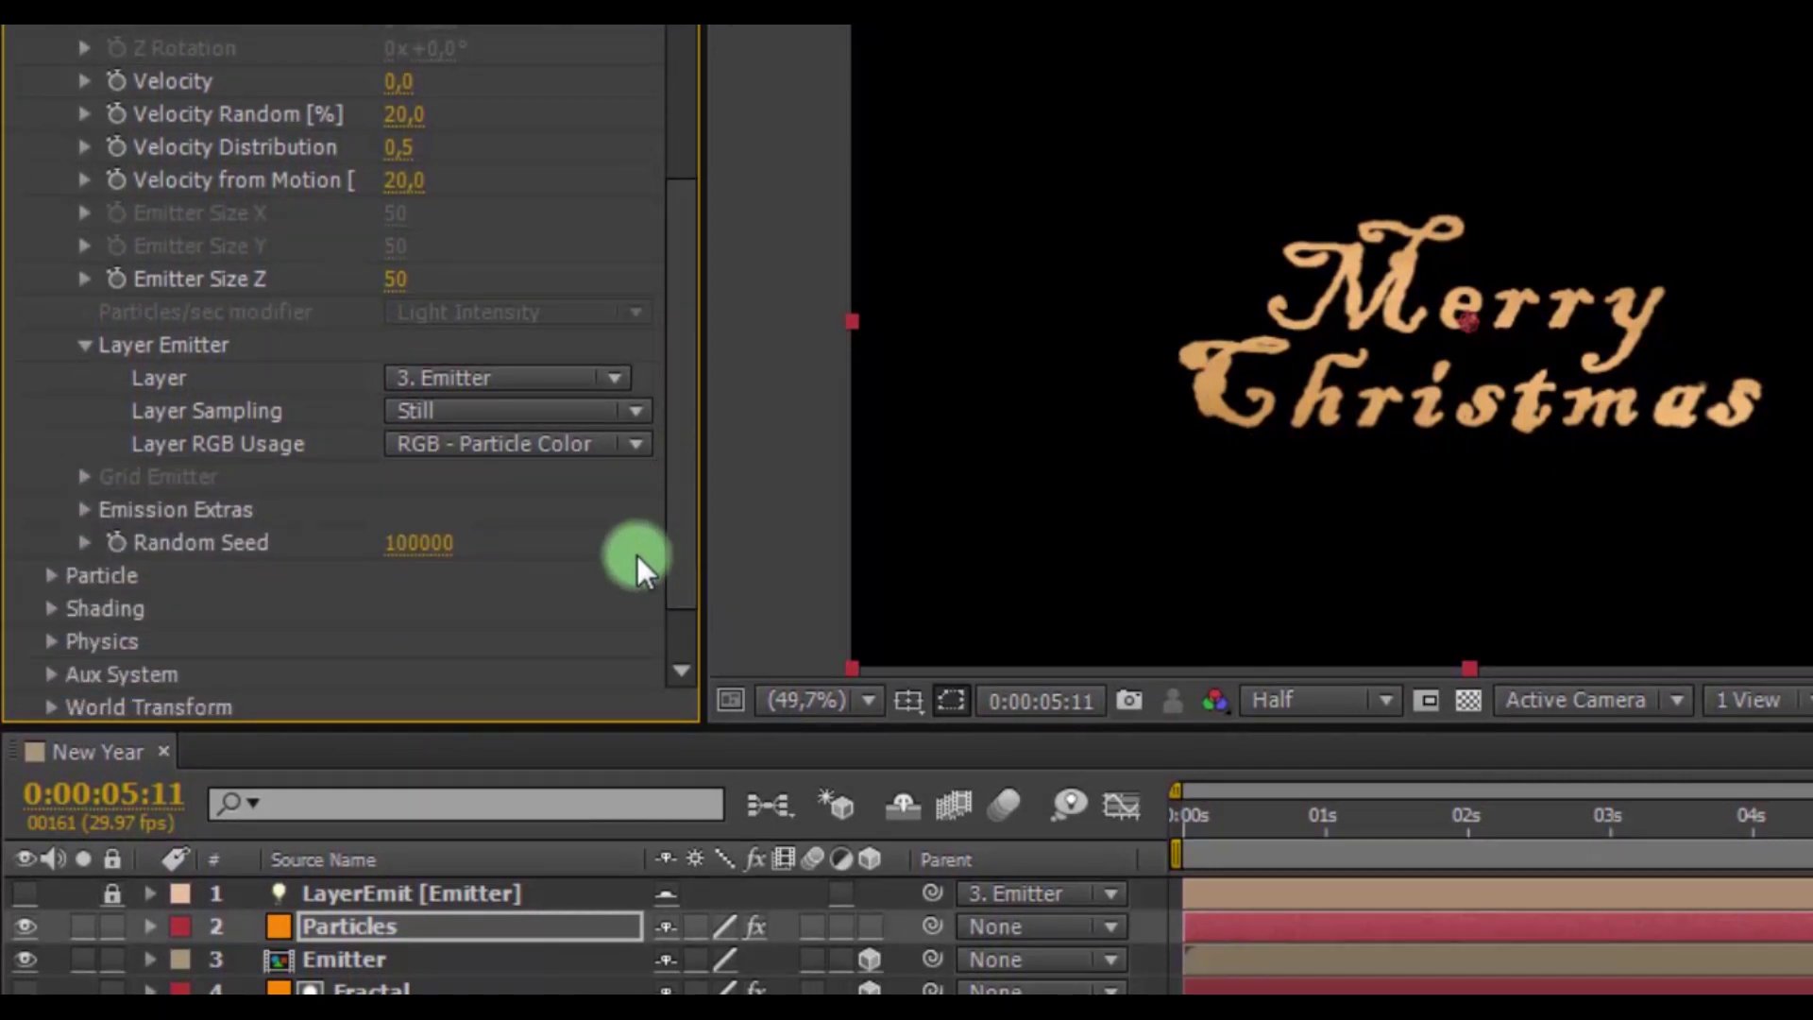
left_click(77, 518)
type("100")
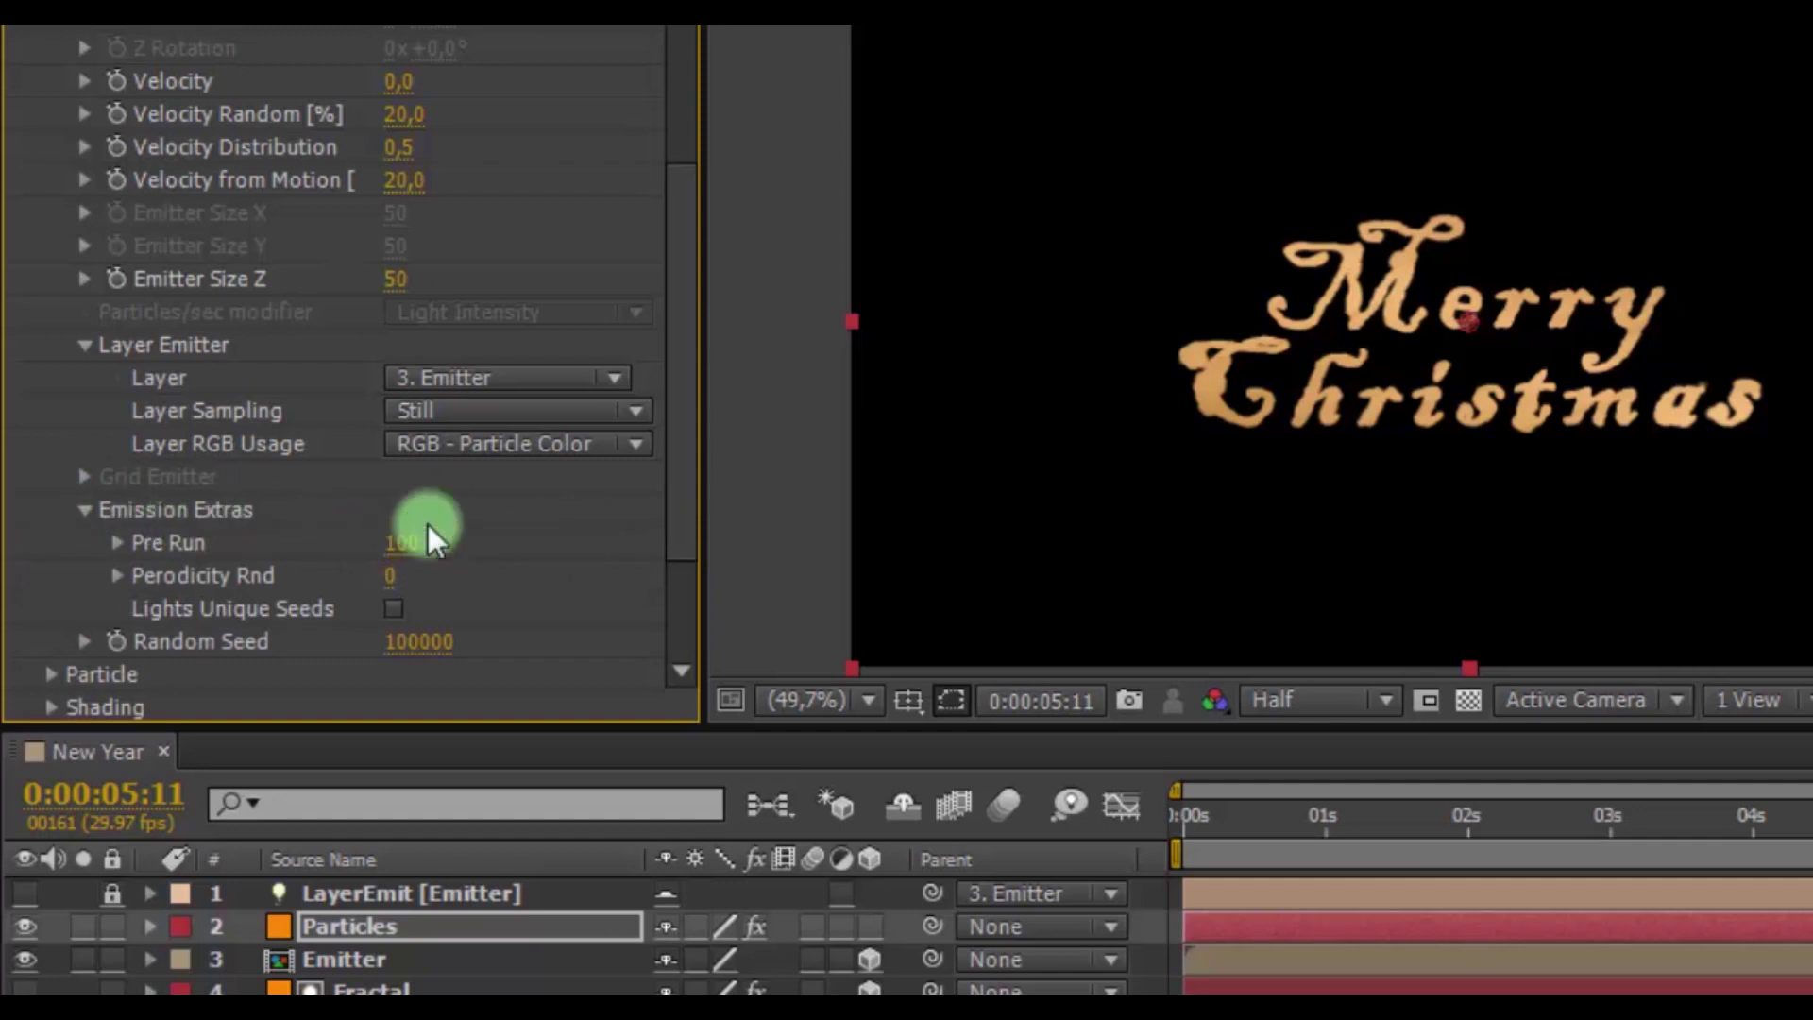
key("Return")
scroll(321, 519, "up", 5)
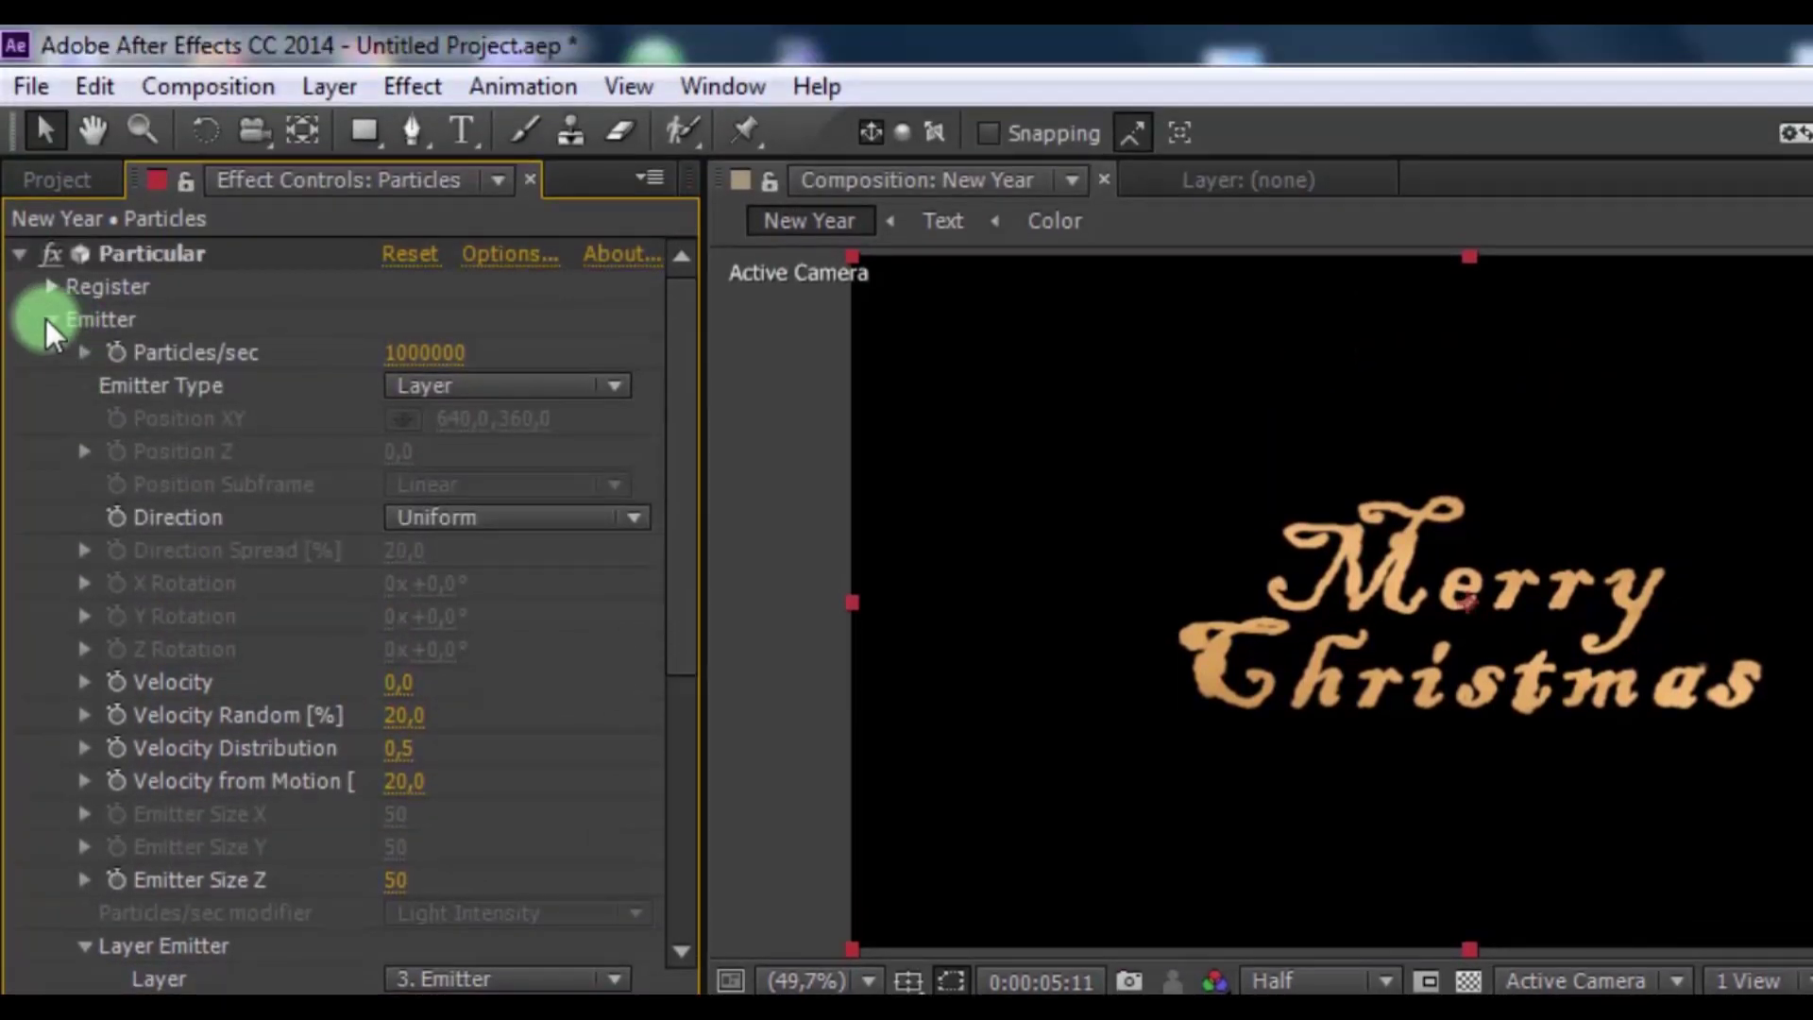
left_click(49, 319)
left_click(50, 354)
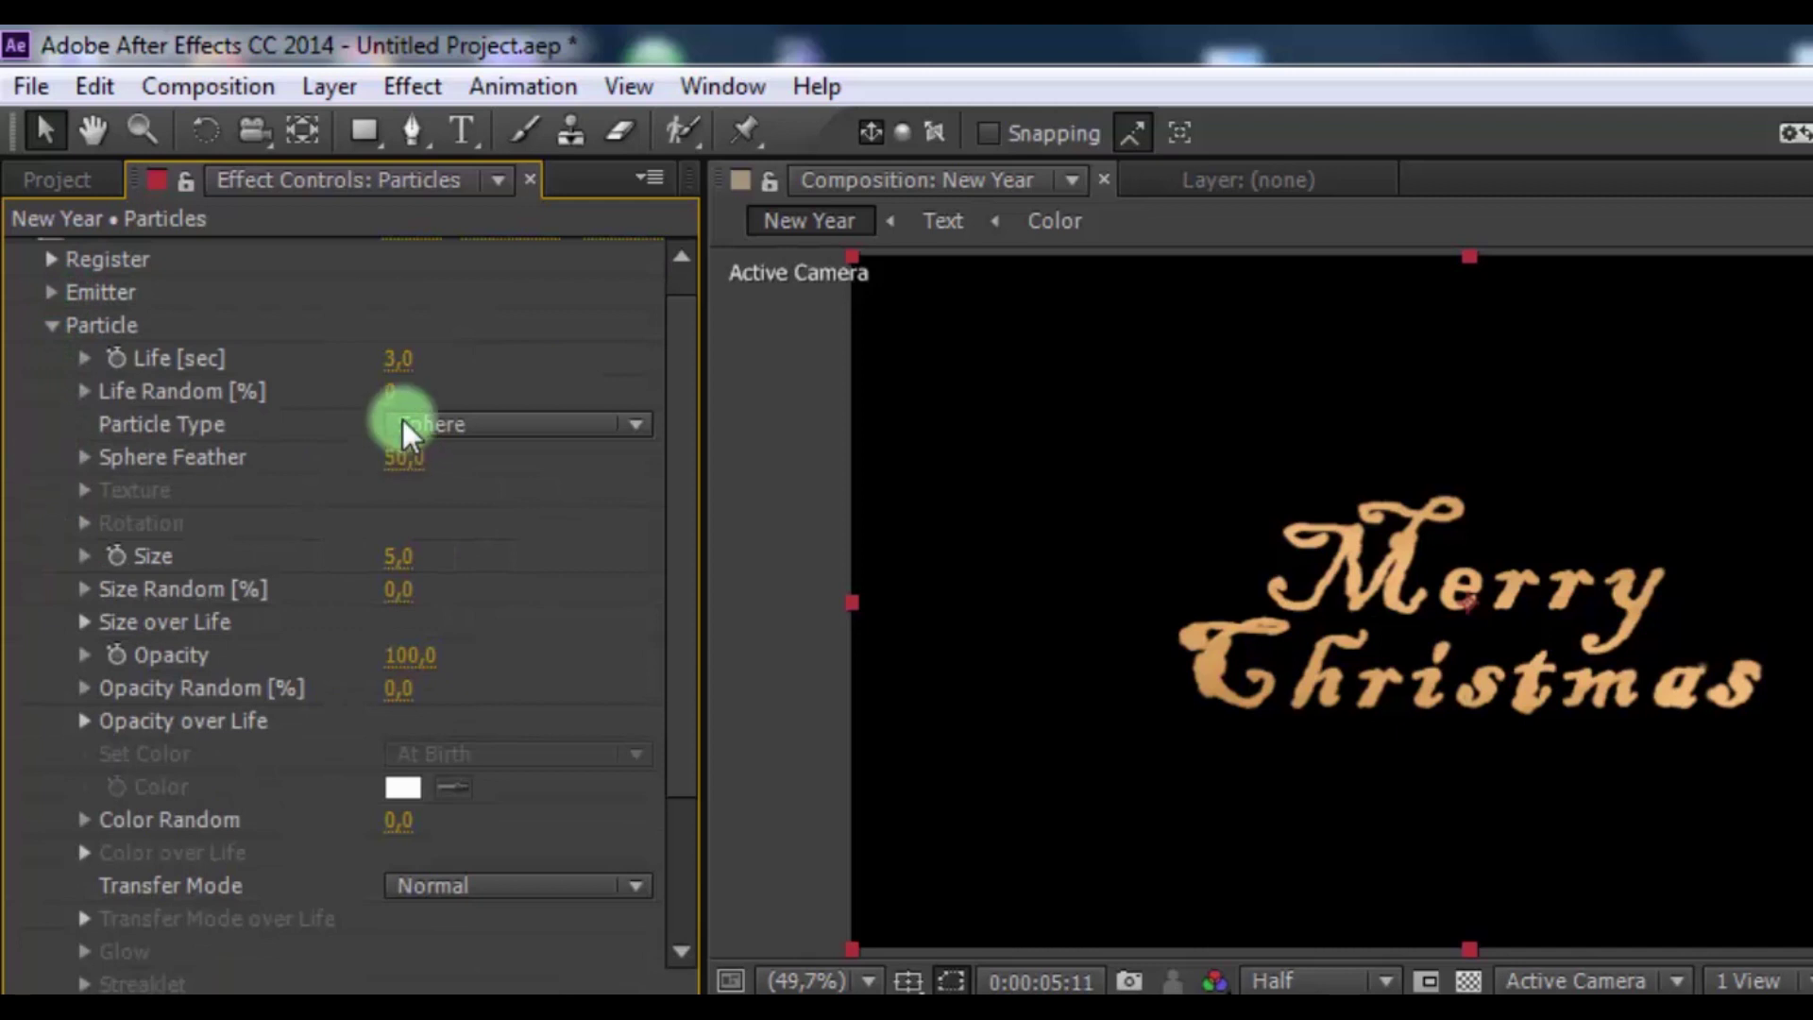
Set particle life to 2, size 3, size random 100%, with shrinking size over life
left_click(398, 357)
type("2")
key("Return")
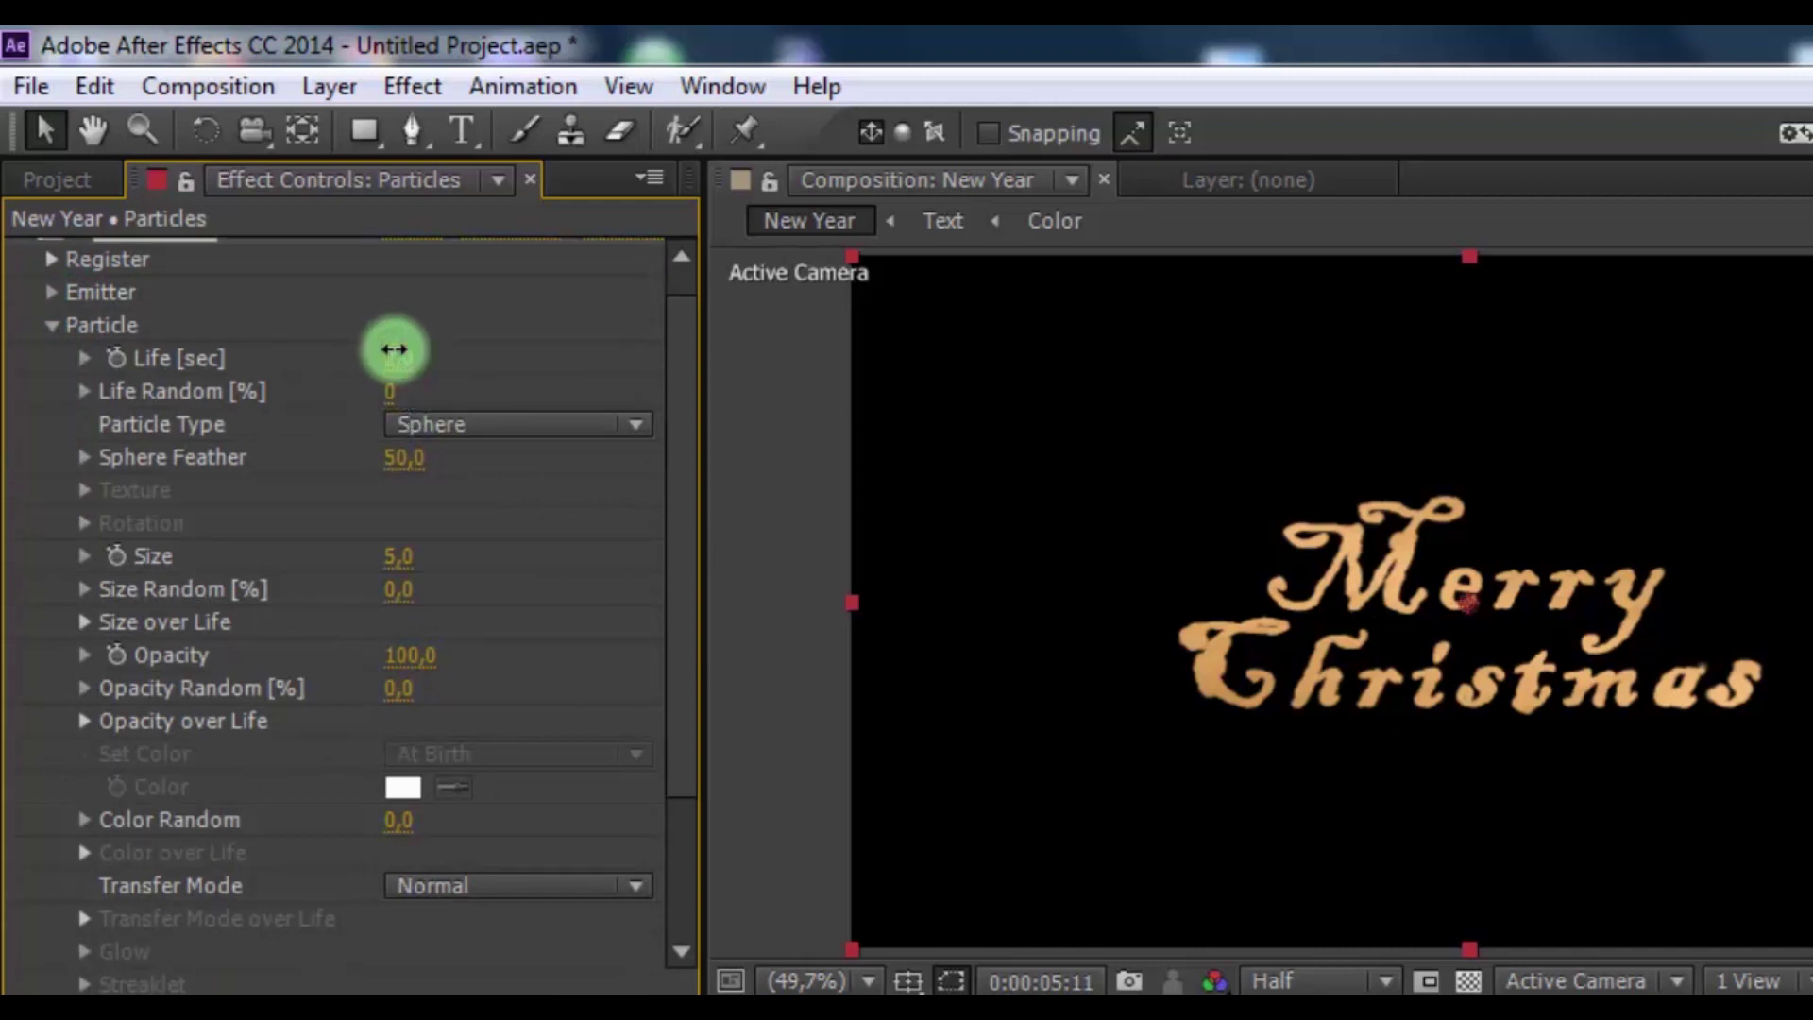
left_click(399, 556)
type("3")
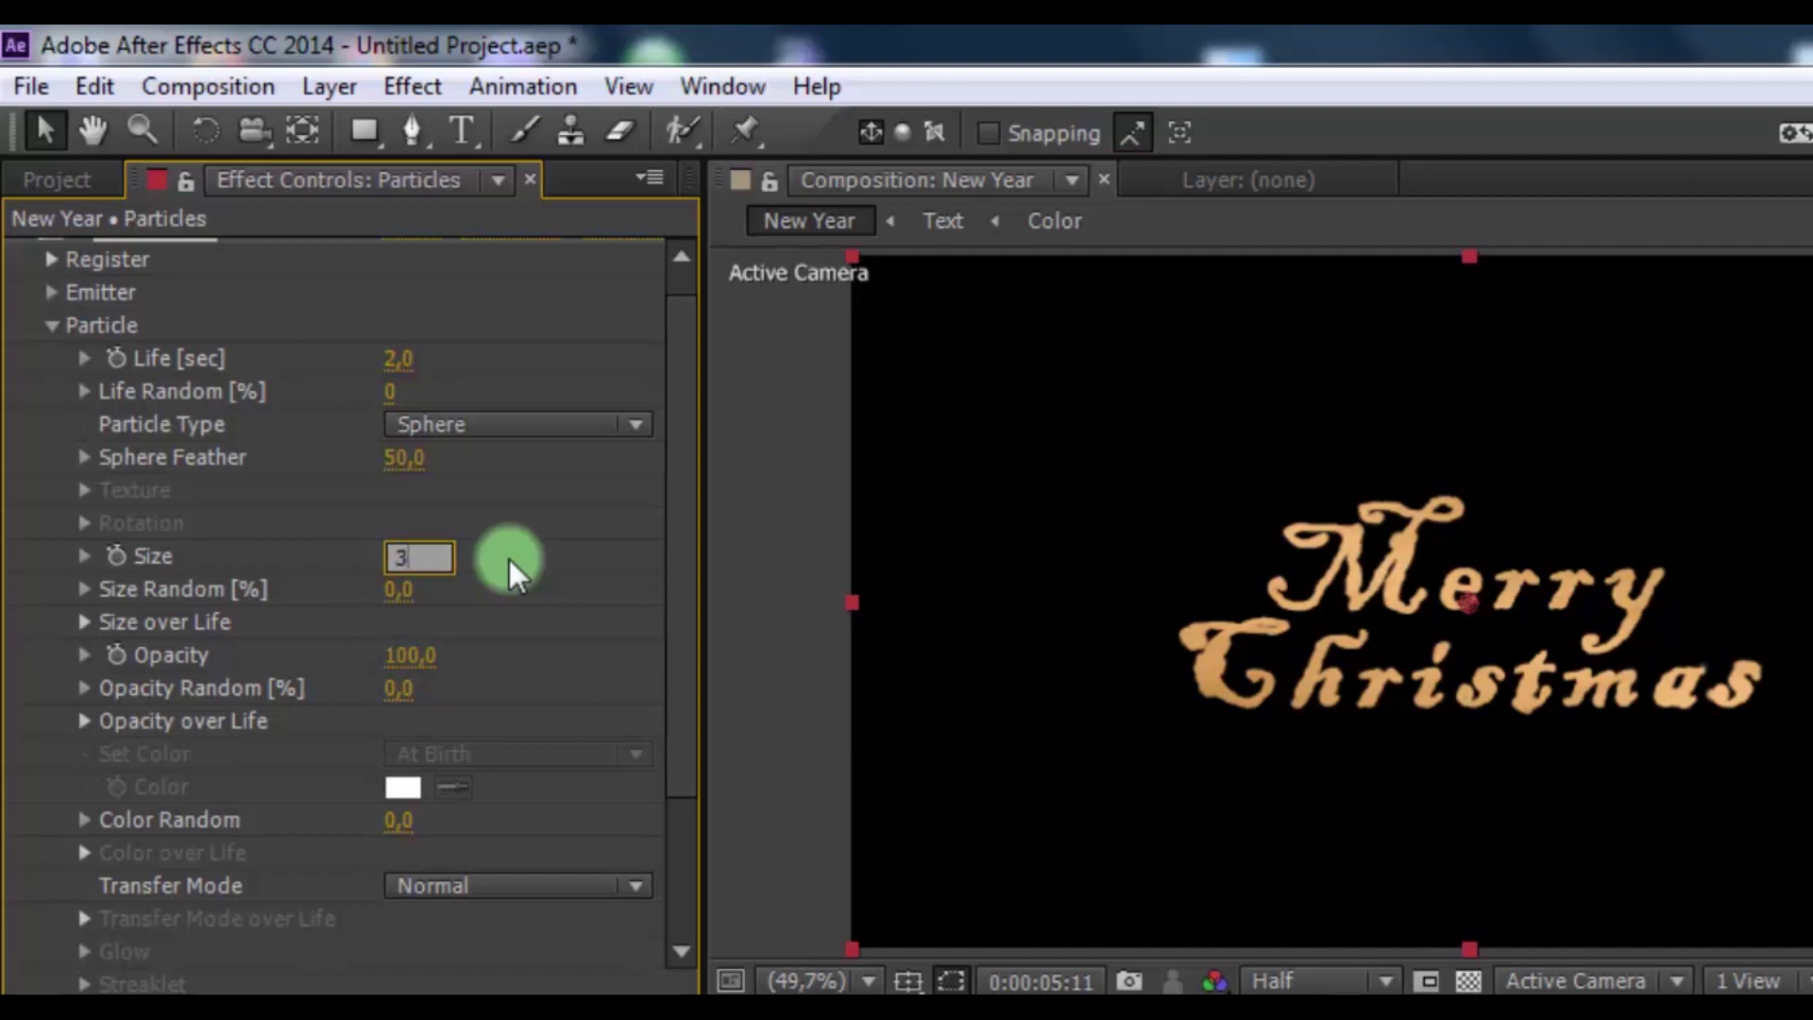
left_click_drag(401, 591, 1434, 570)
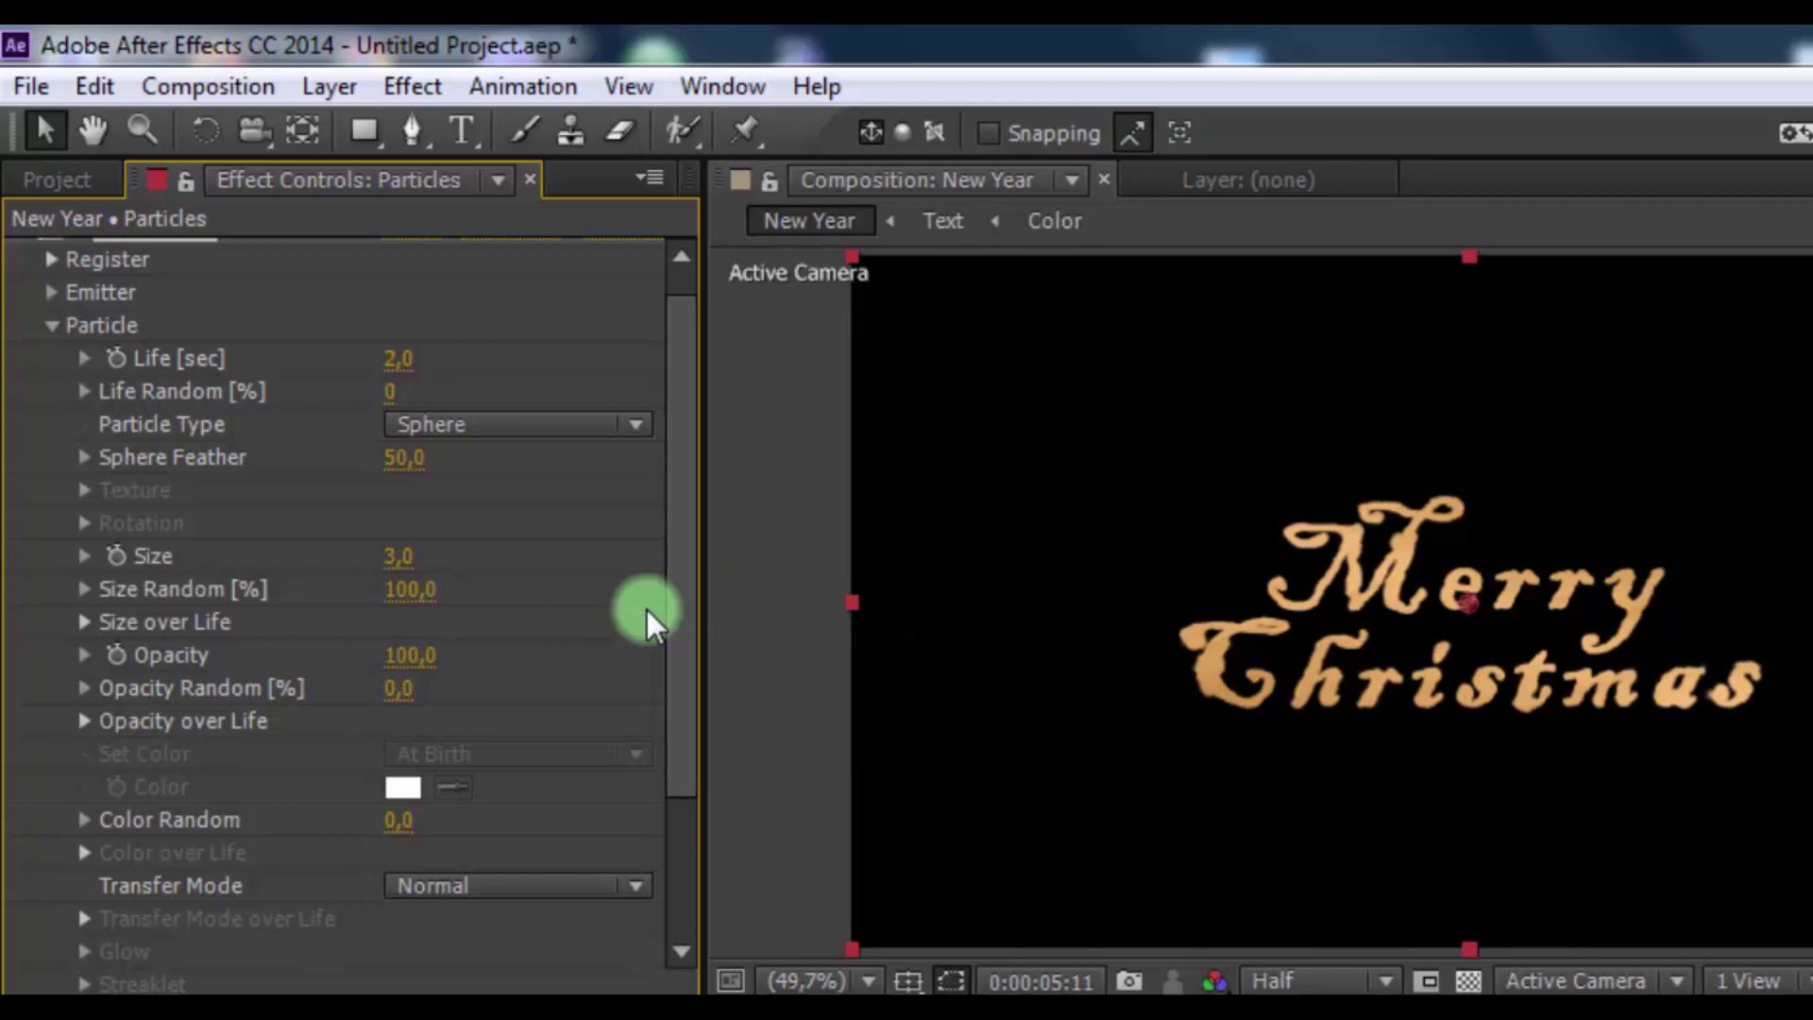
left_click(83, 621)
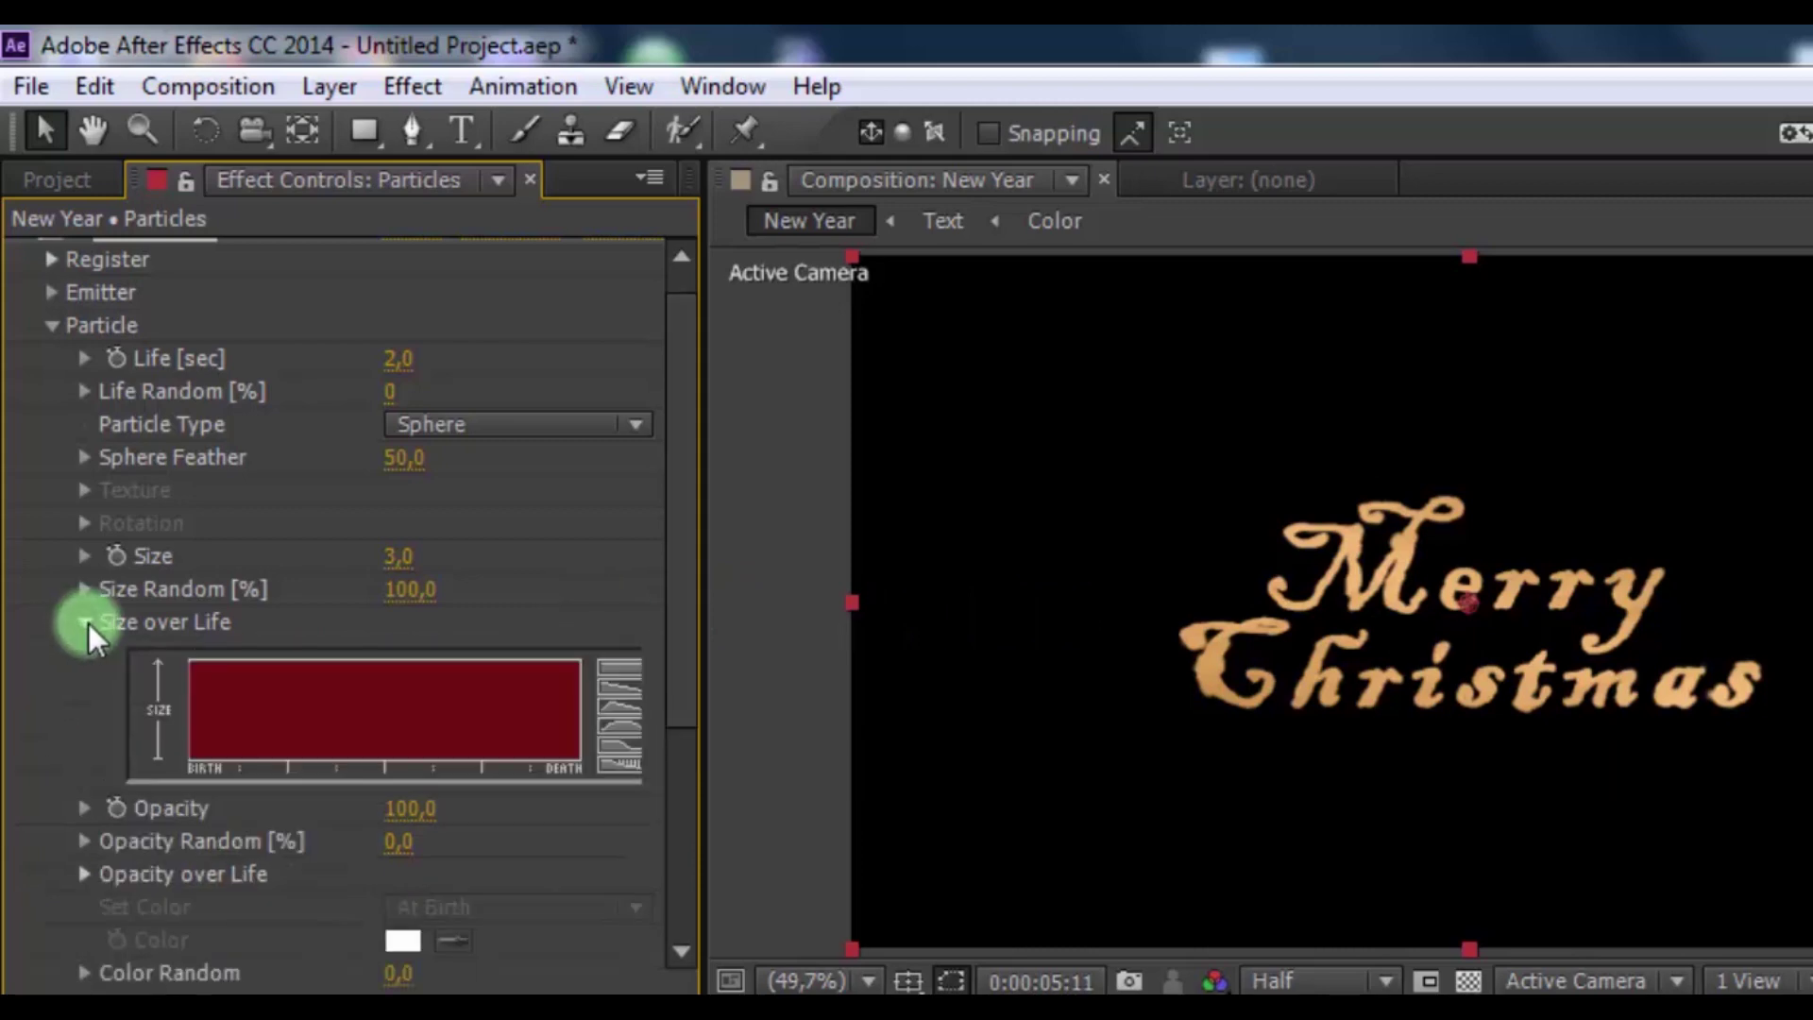
left_click(624, 690)
Scrub the timeline from one to three seconds to preview the particles
left_click(1009, 836)
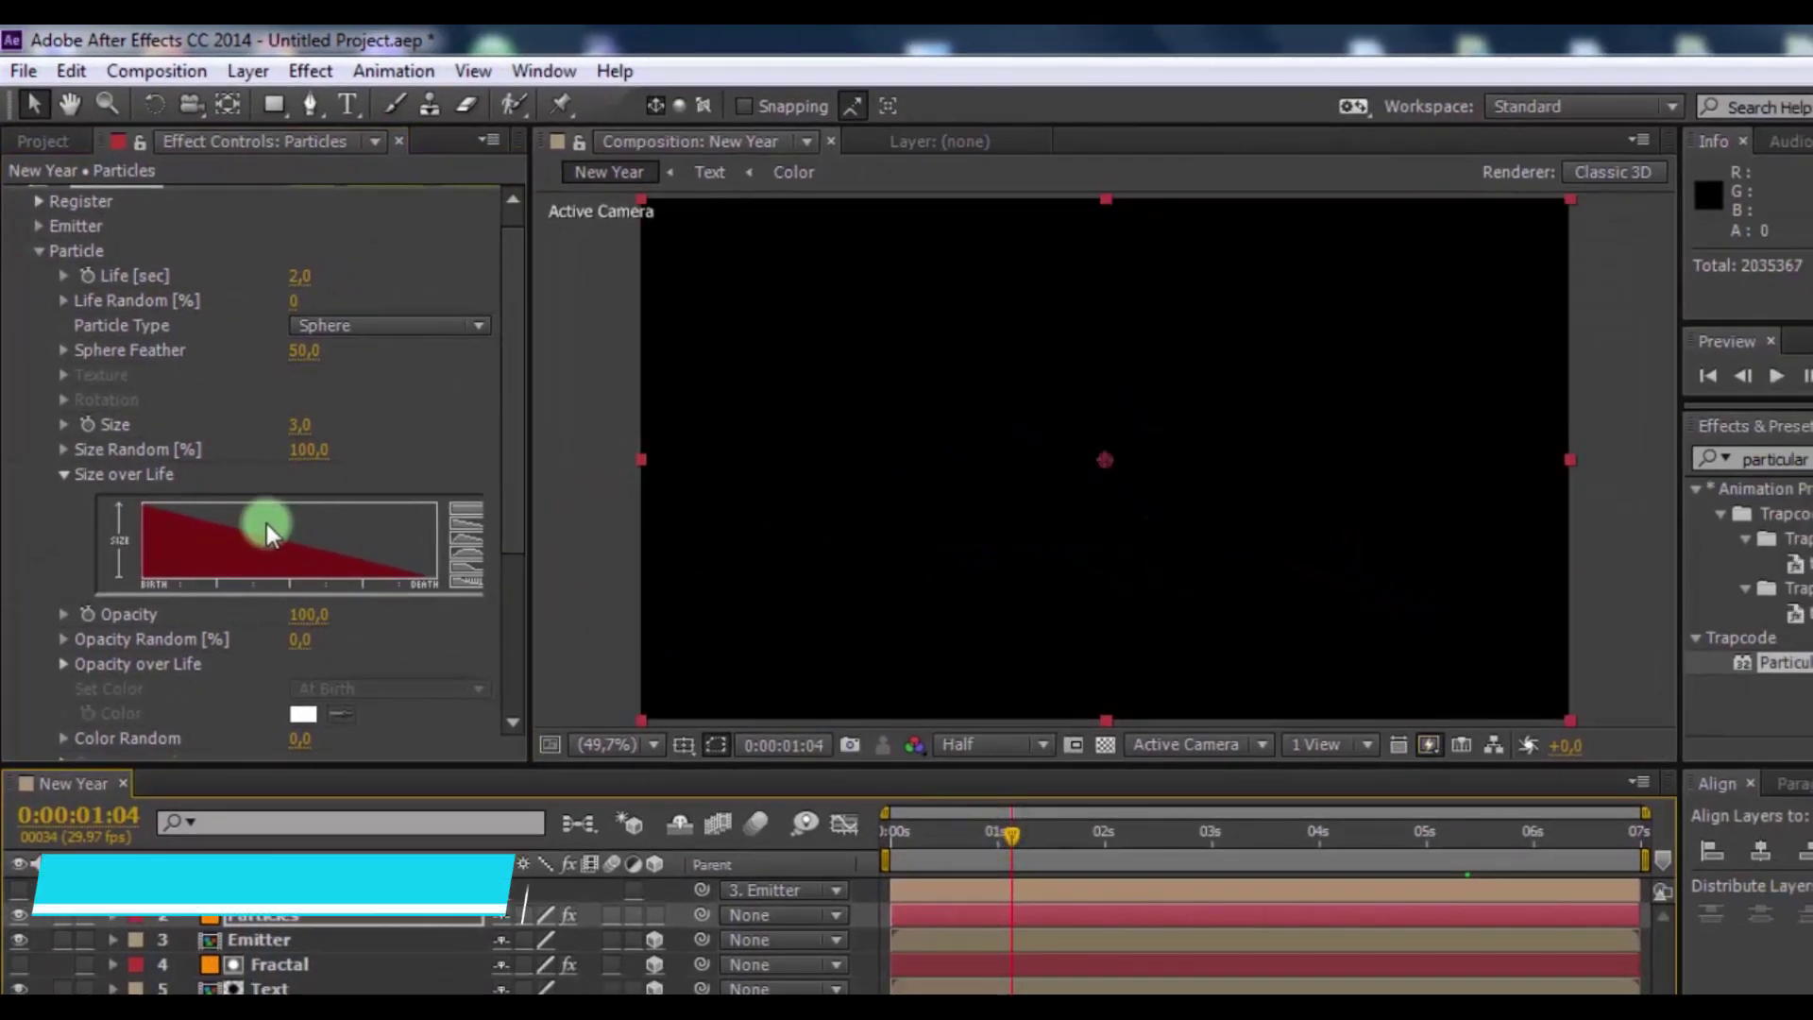
left_click(1154, 851)
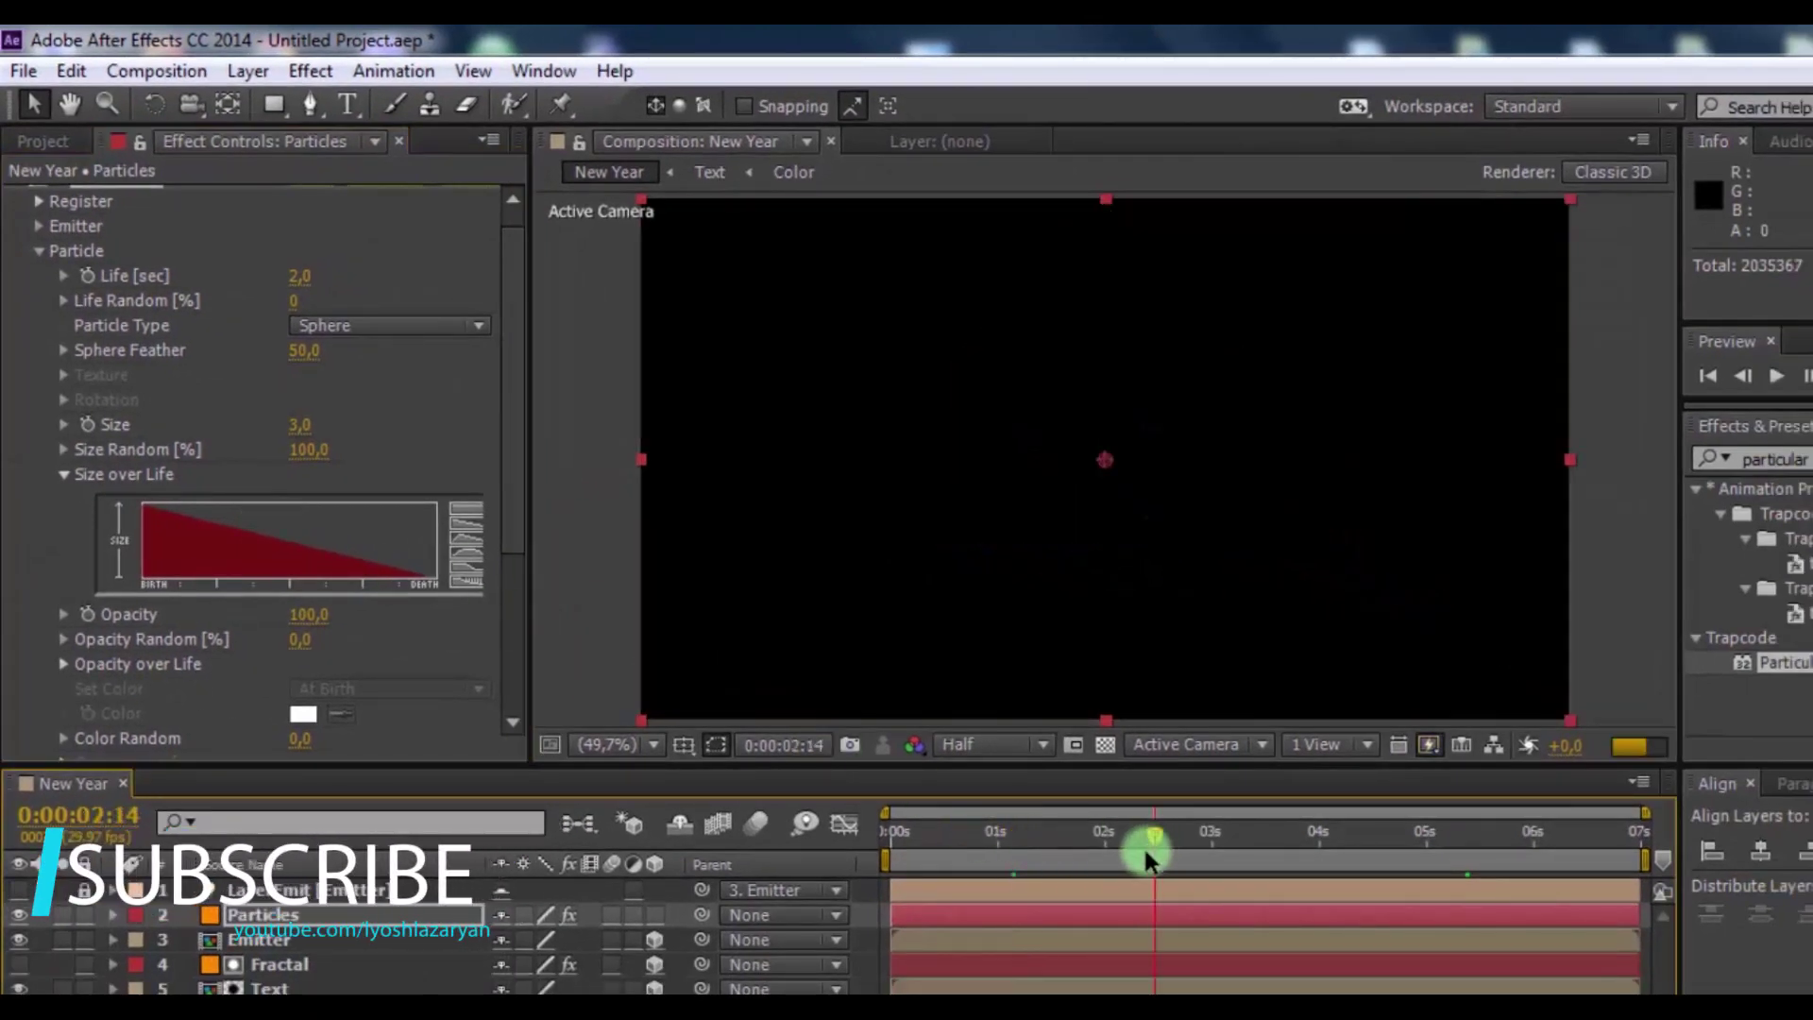
left_click(1218, 847)
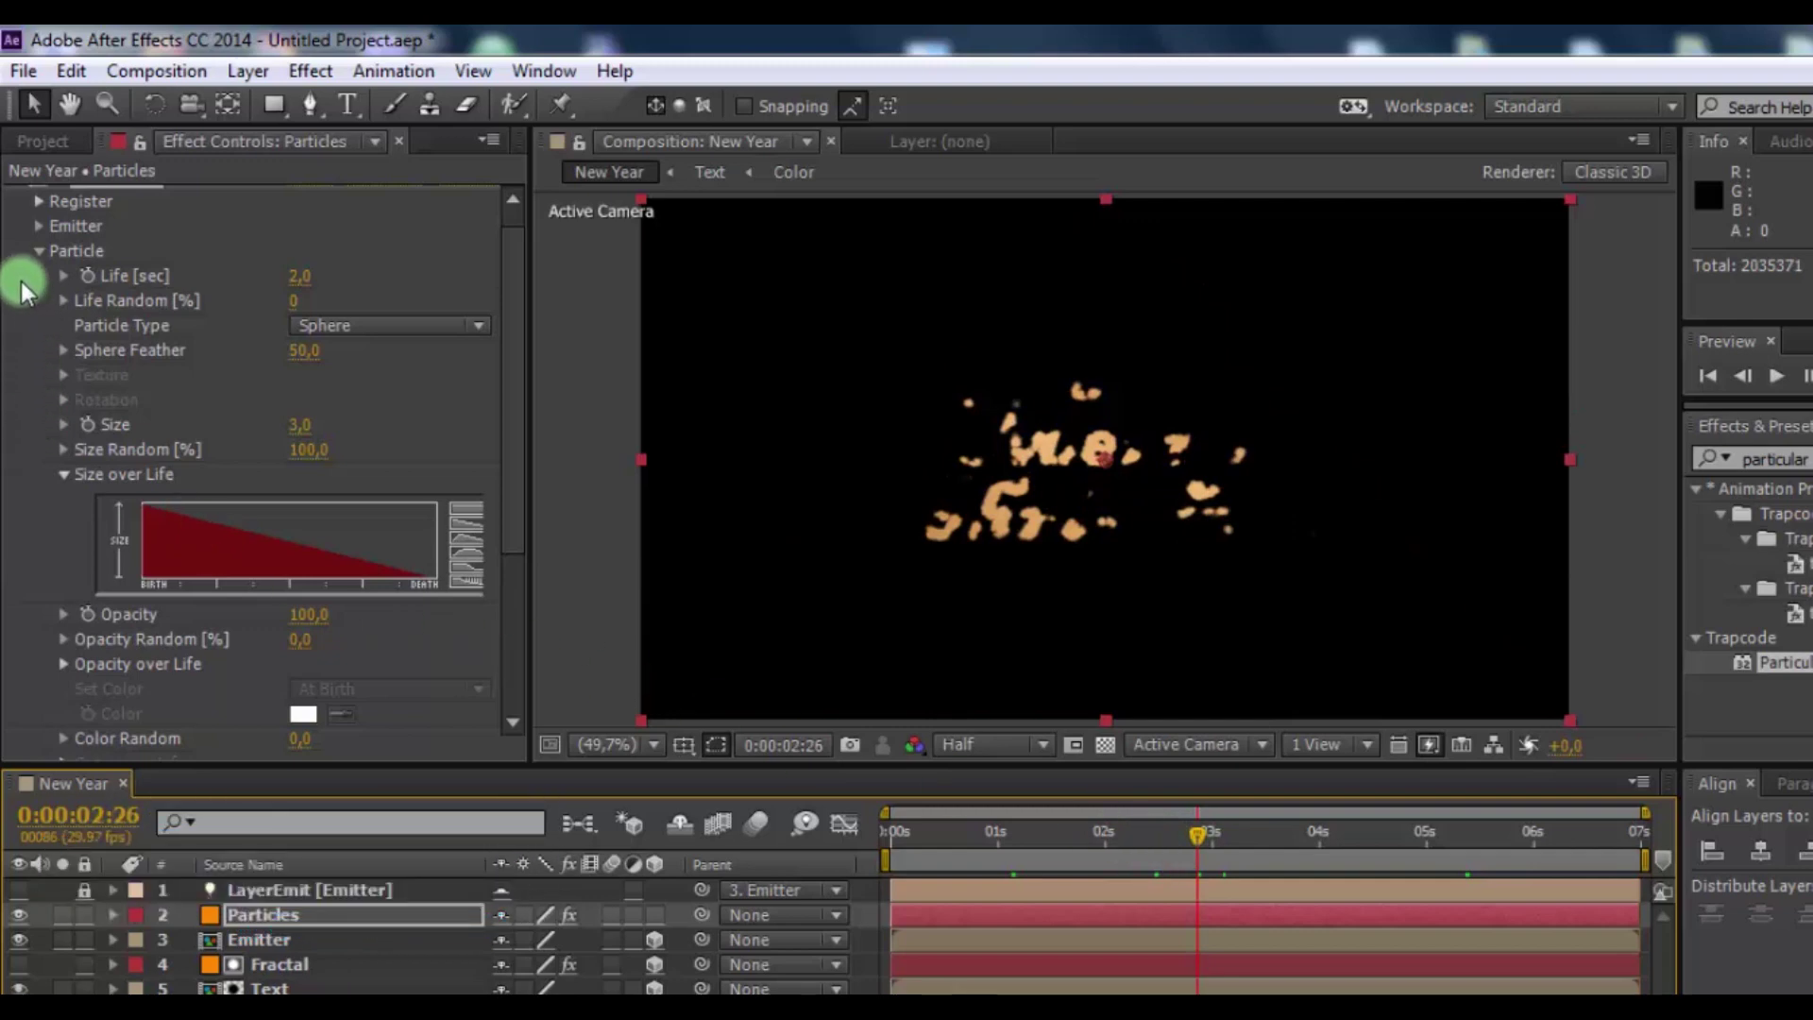
Set Particular's Air wind values to X 100, Y -45 and Z -70
left_click(45, 252)
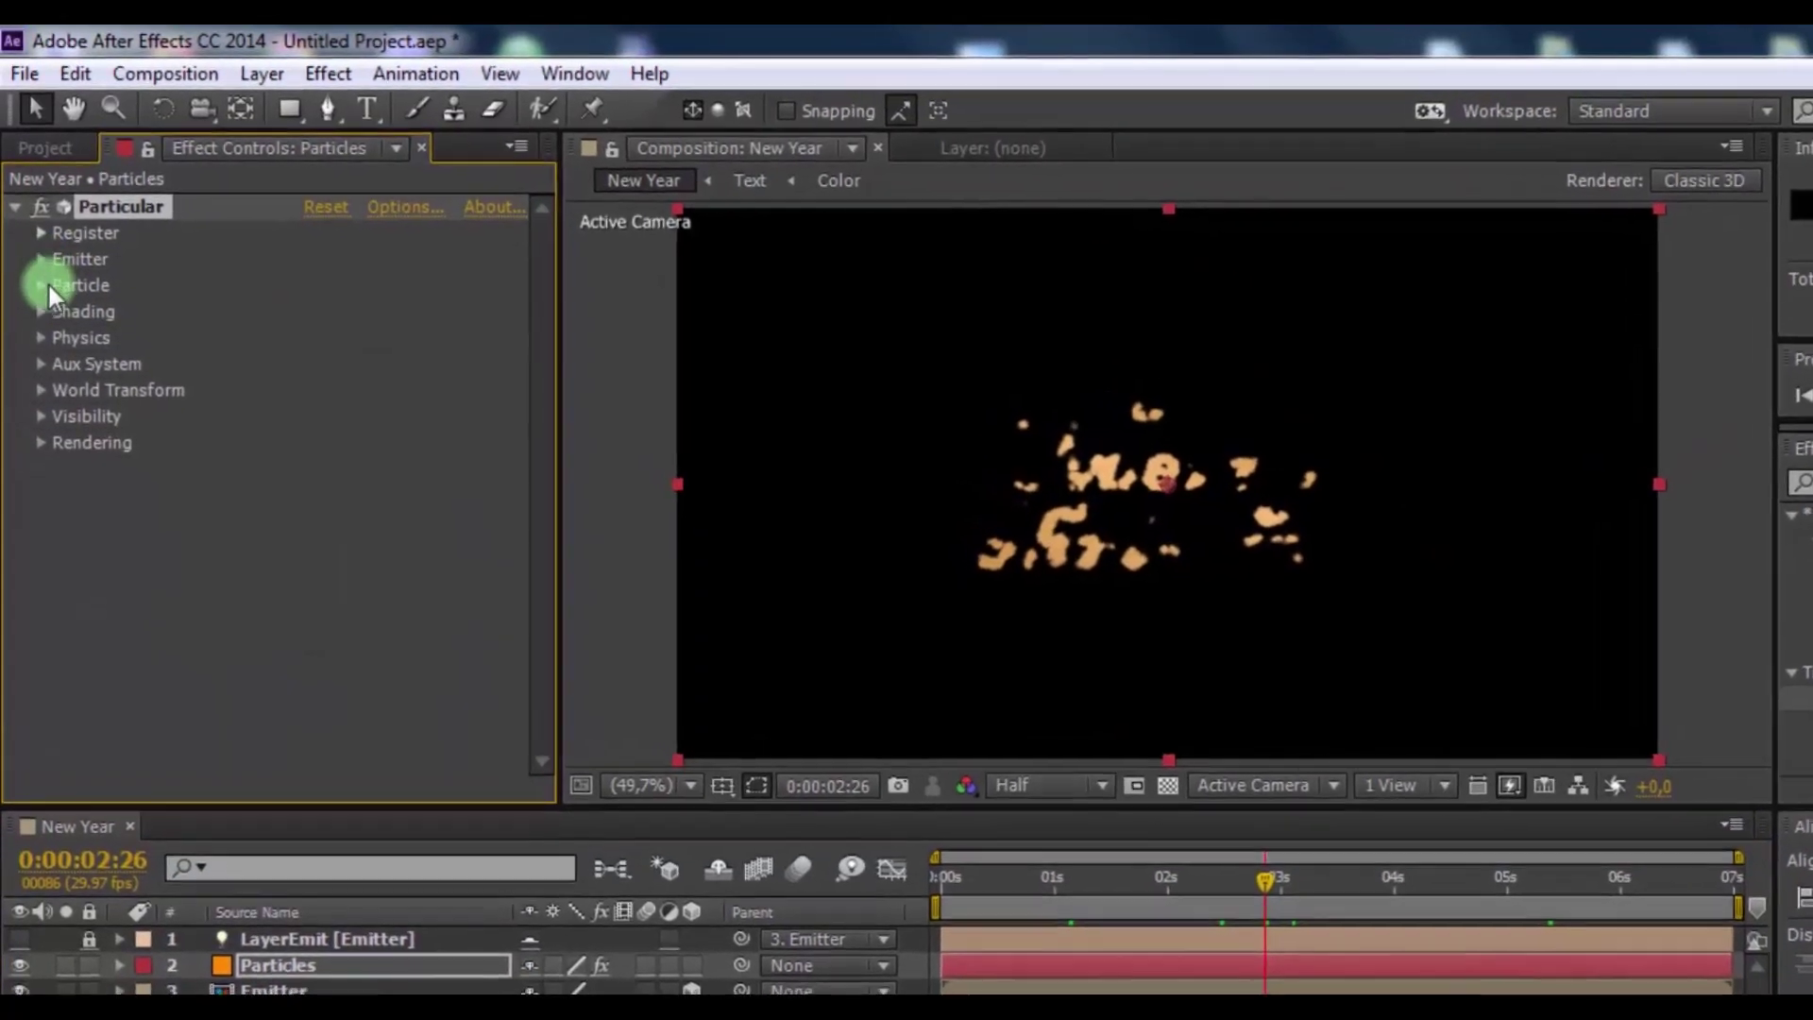
left_click(39, 366)
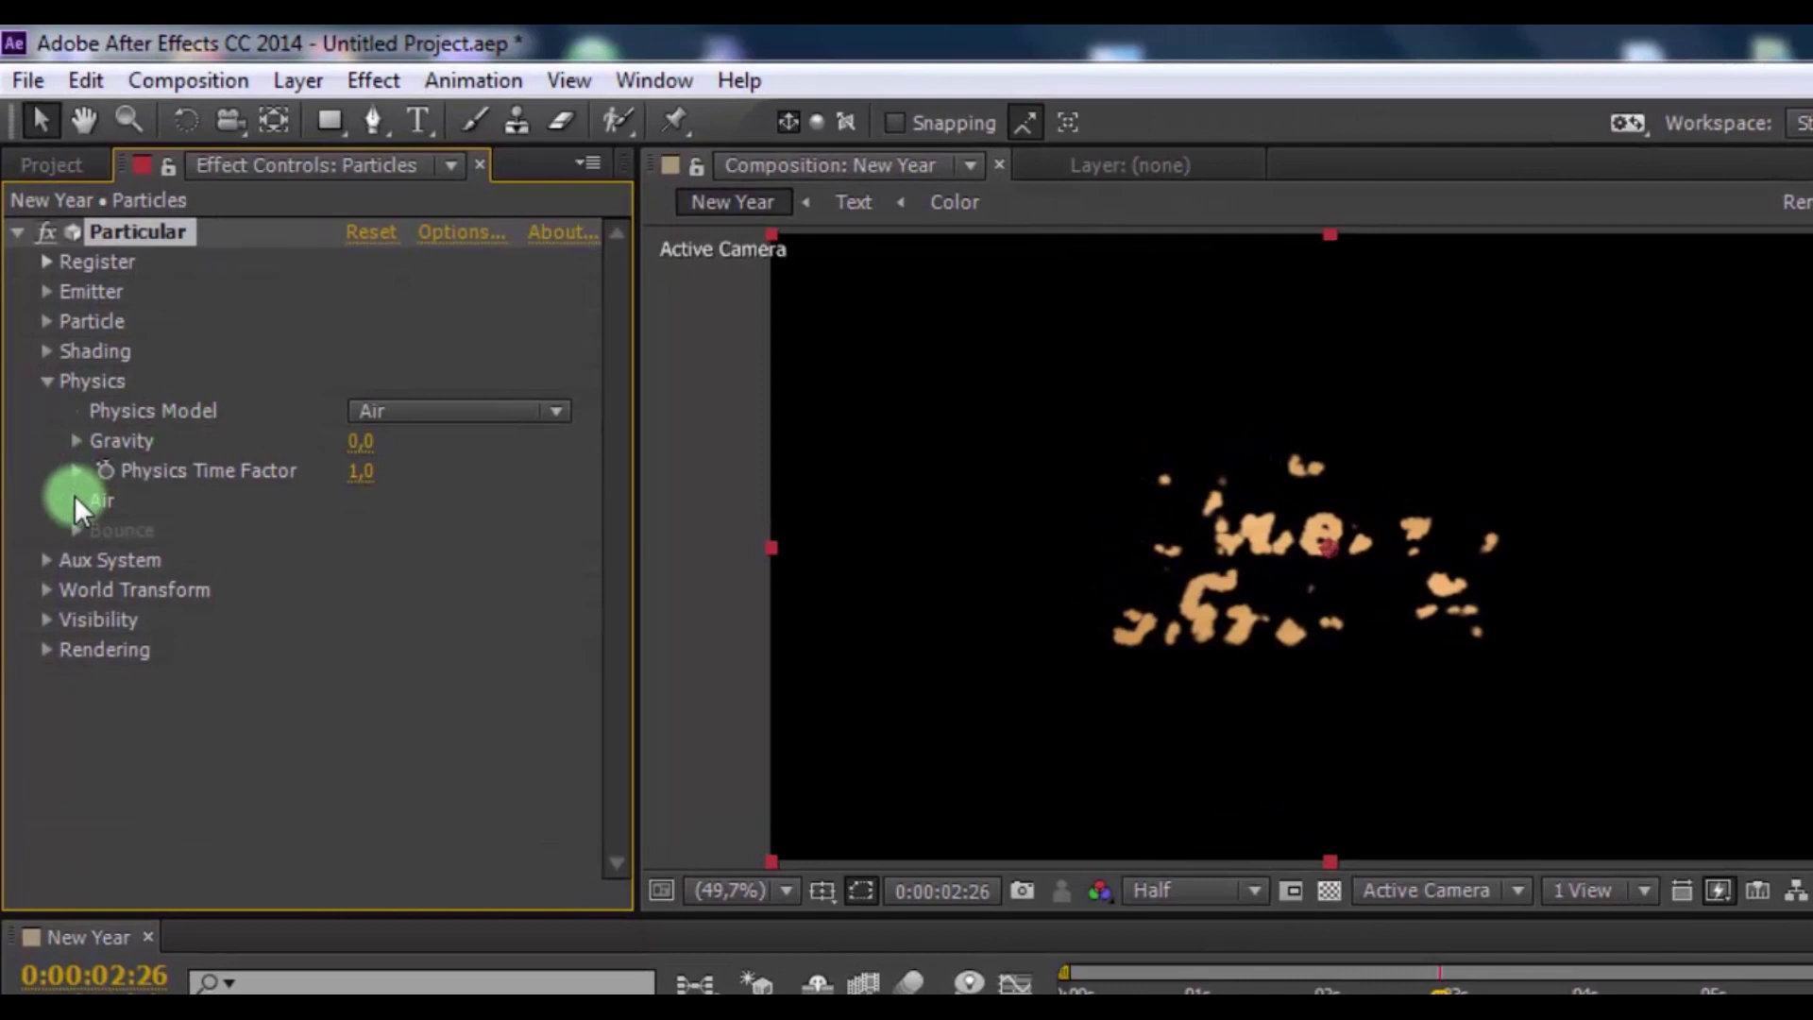
left_click(74, 498)
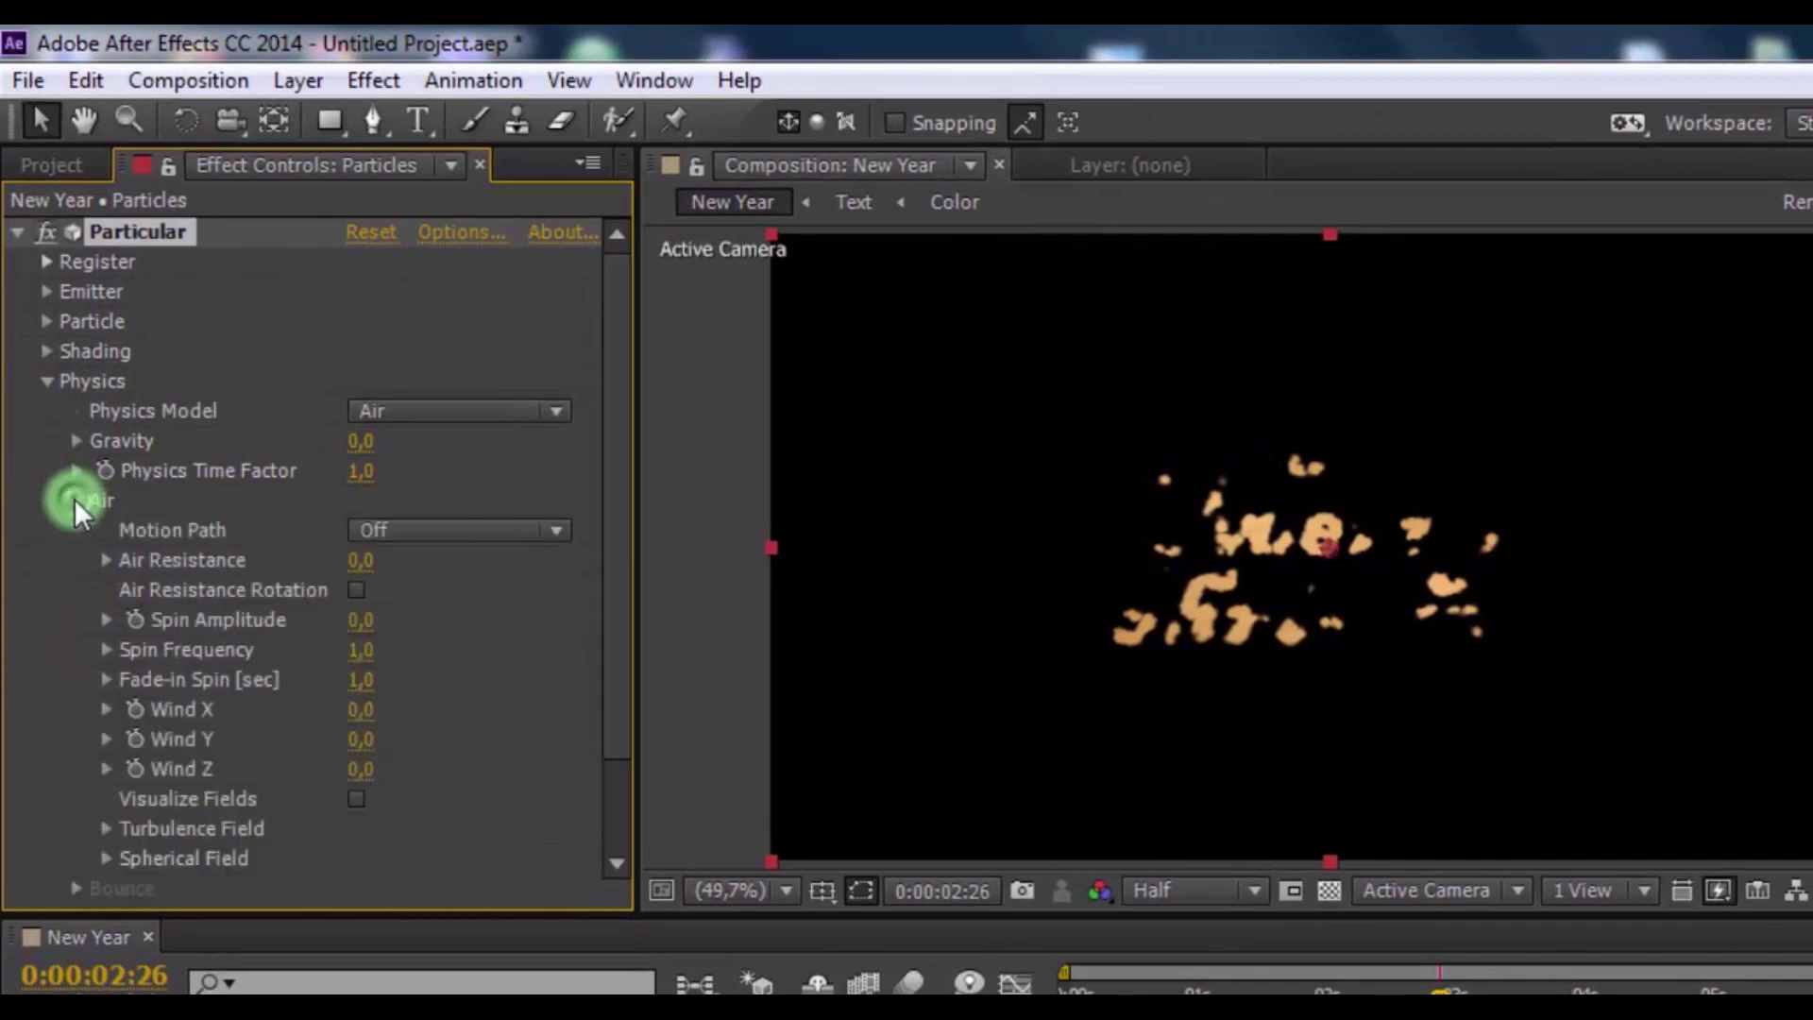
left_click(360, 711)
type("100")
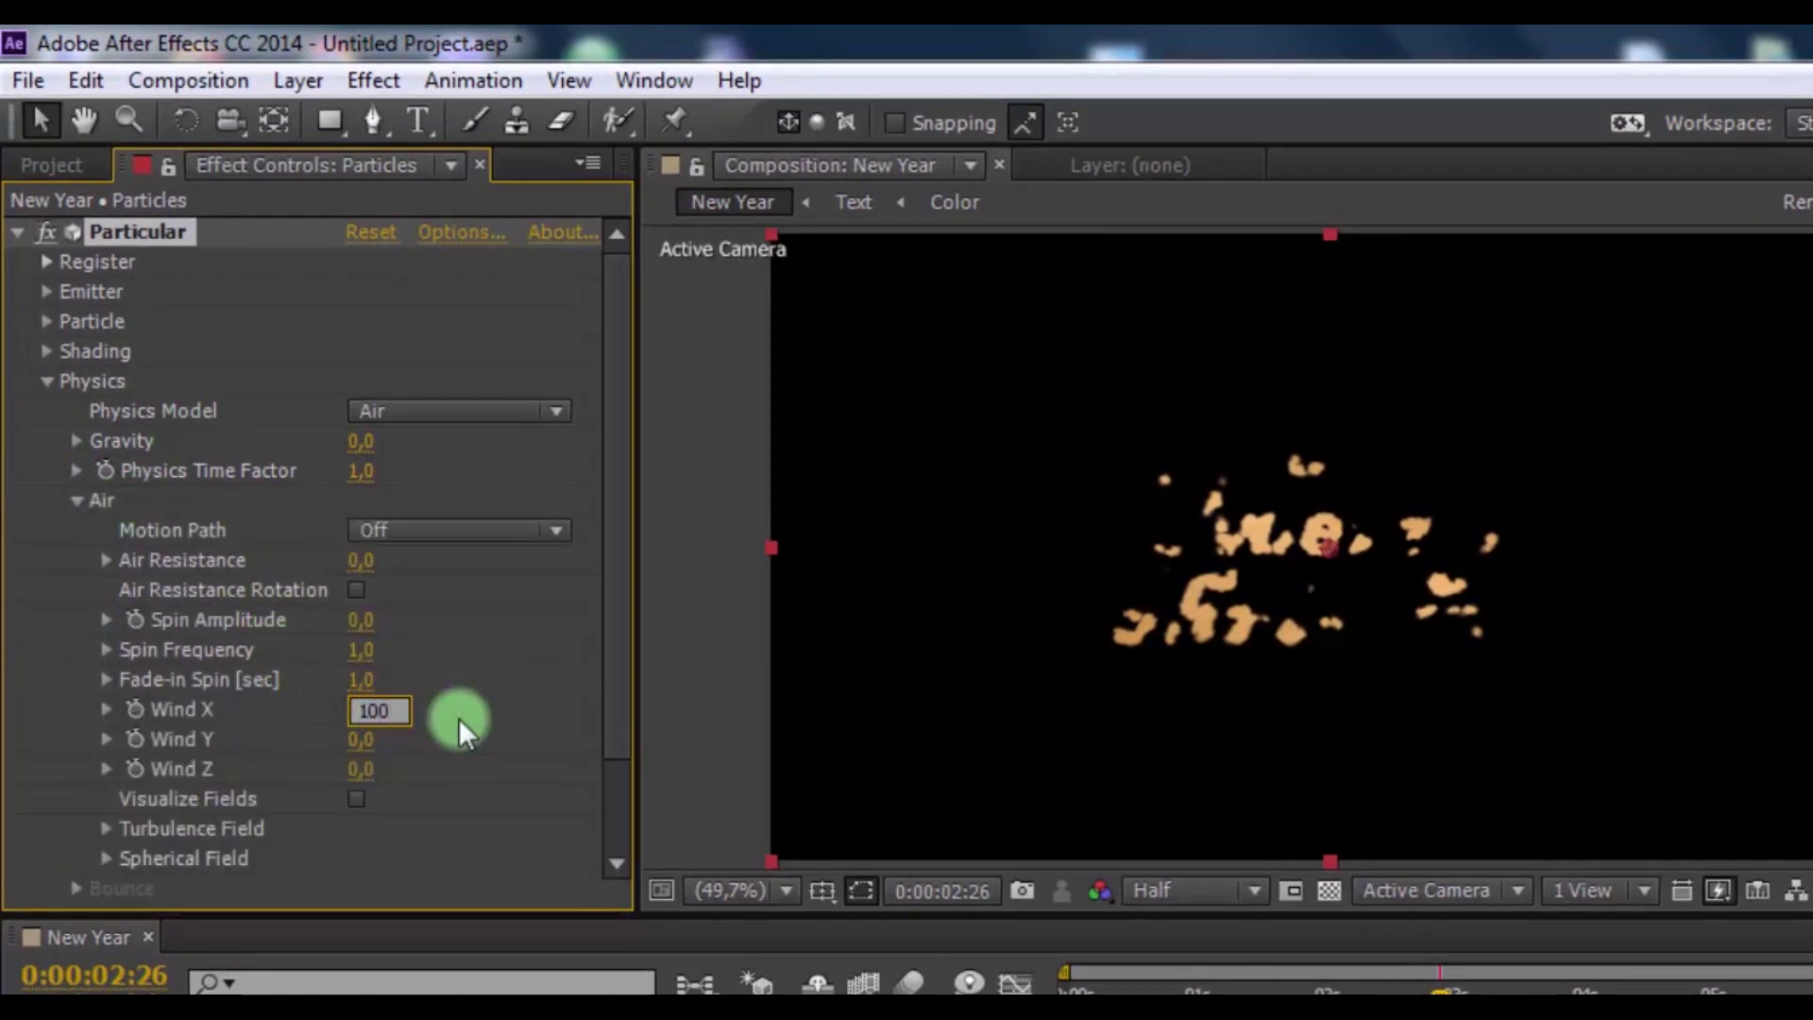
key("Return")
left_click(362, 738)
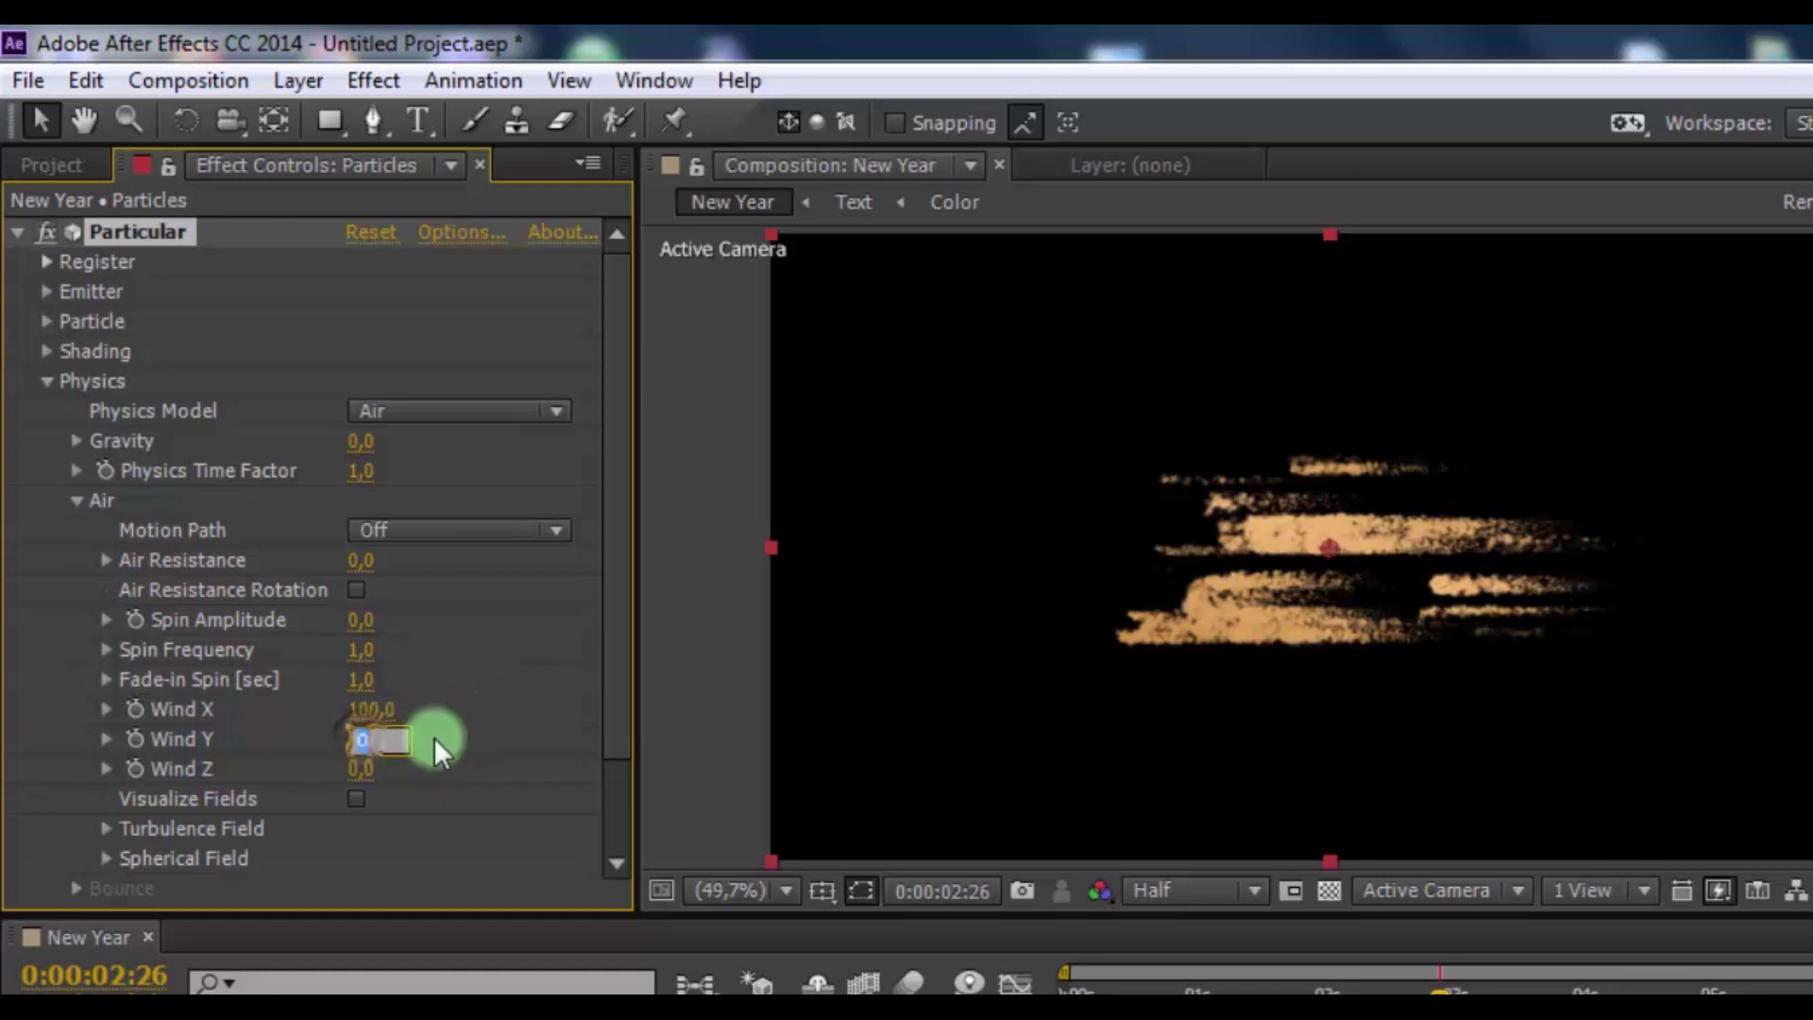
type("-45")
key("Return")
left_click(360, 770)
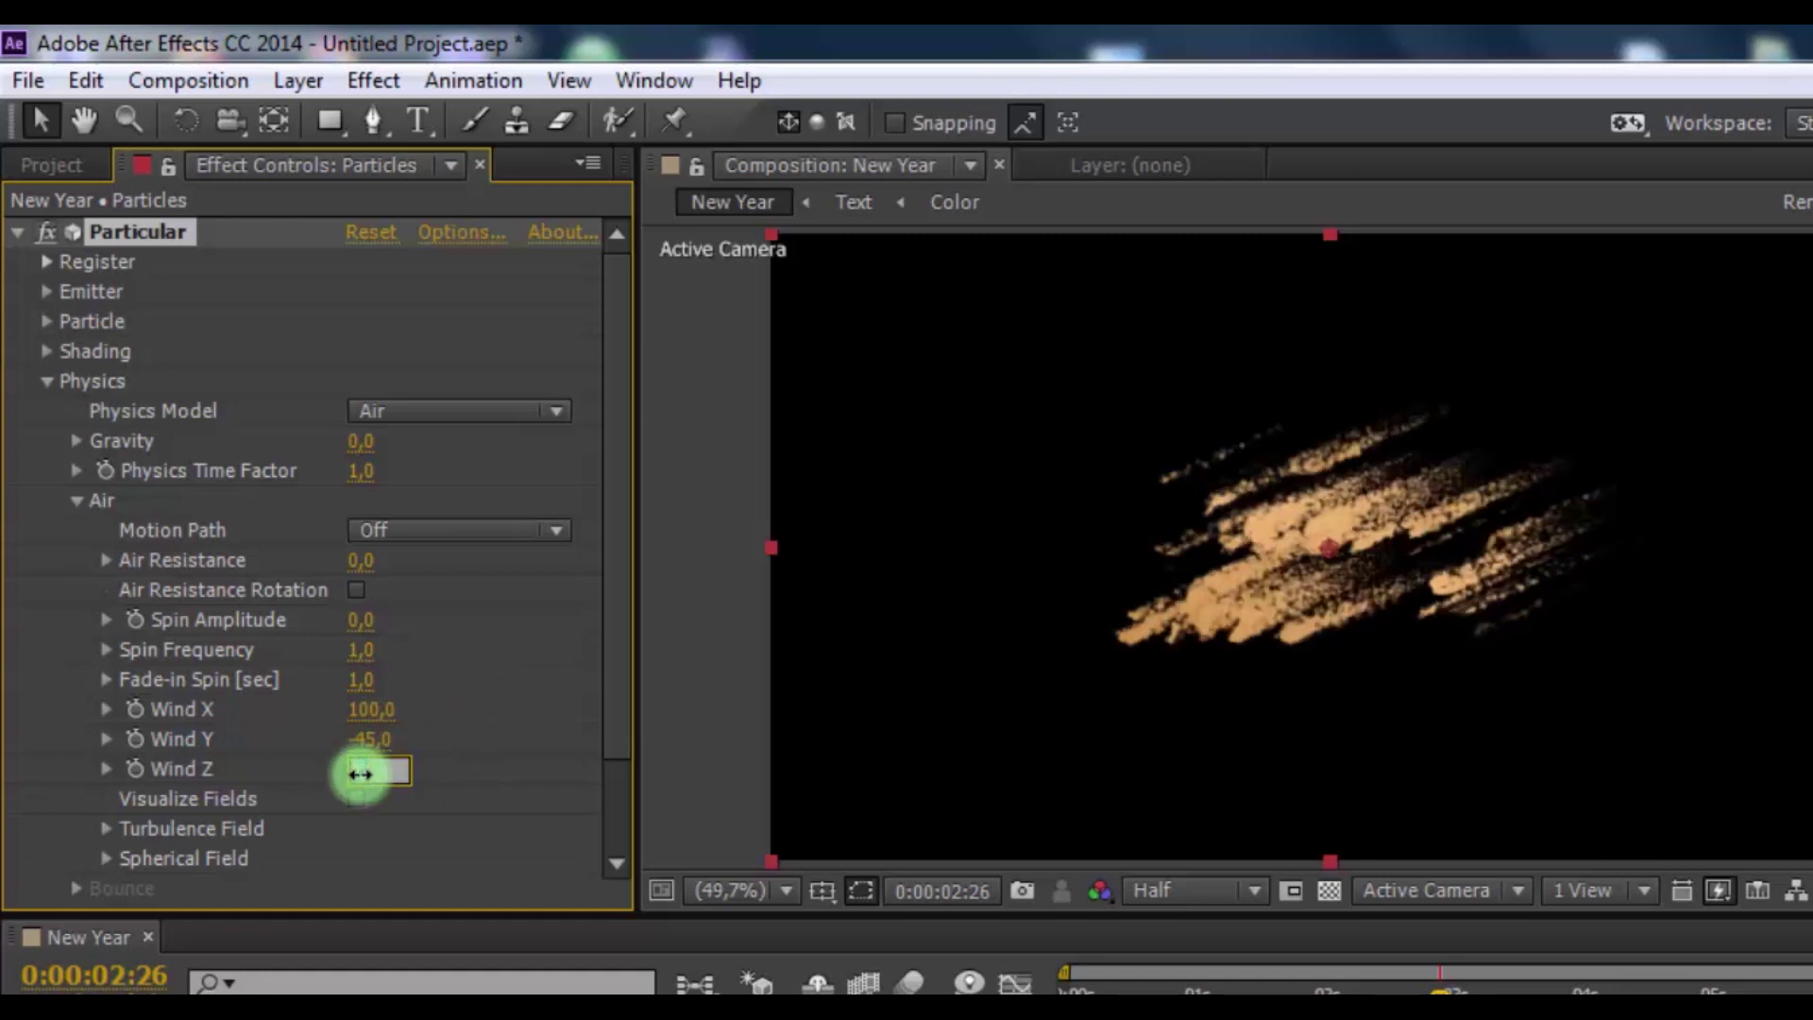
type("-70")
key("Return")
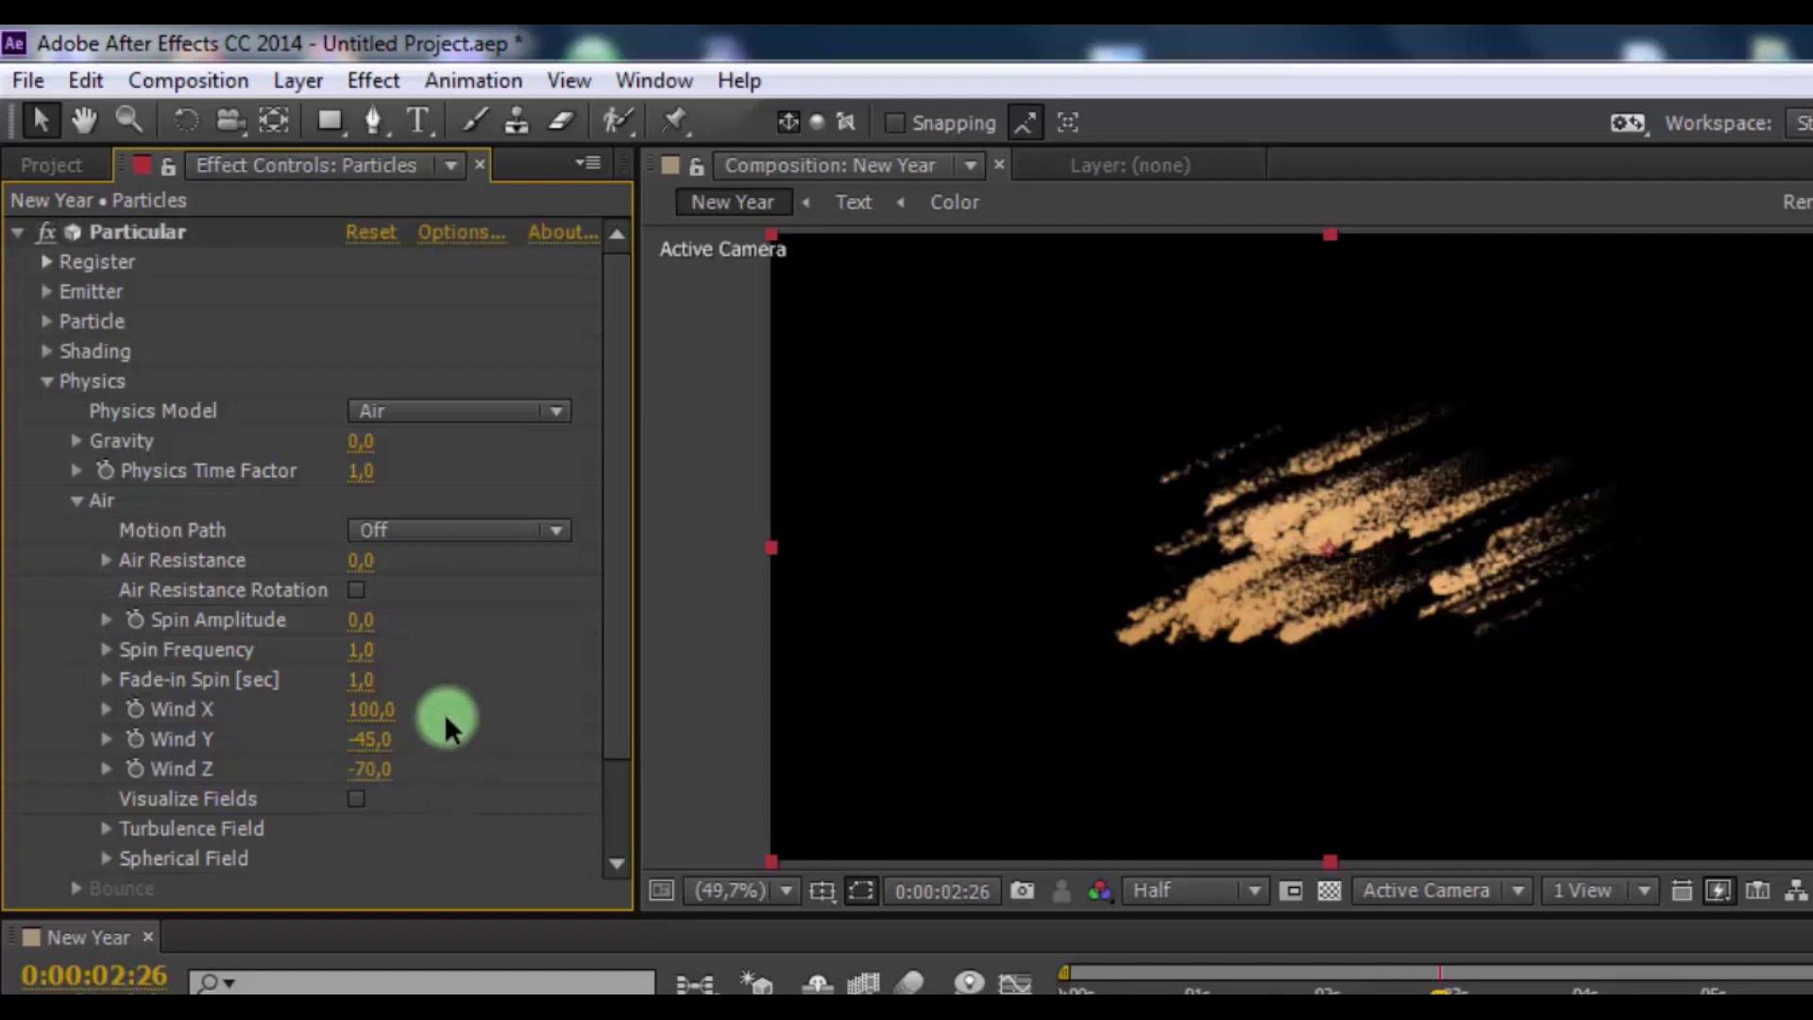
Set the Turbulence Field's Affect Position in Particular's Physics > Air settings to 200
left_click(104, 829)
scroll(109, 834, "down", 5)
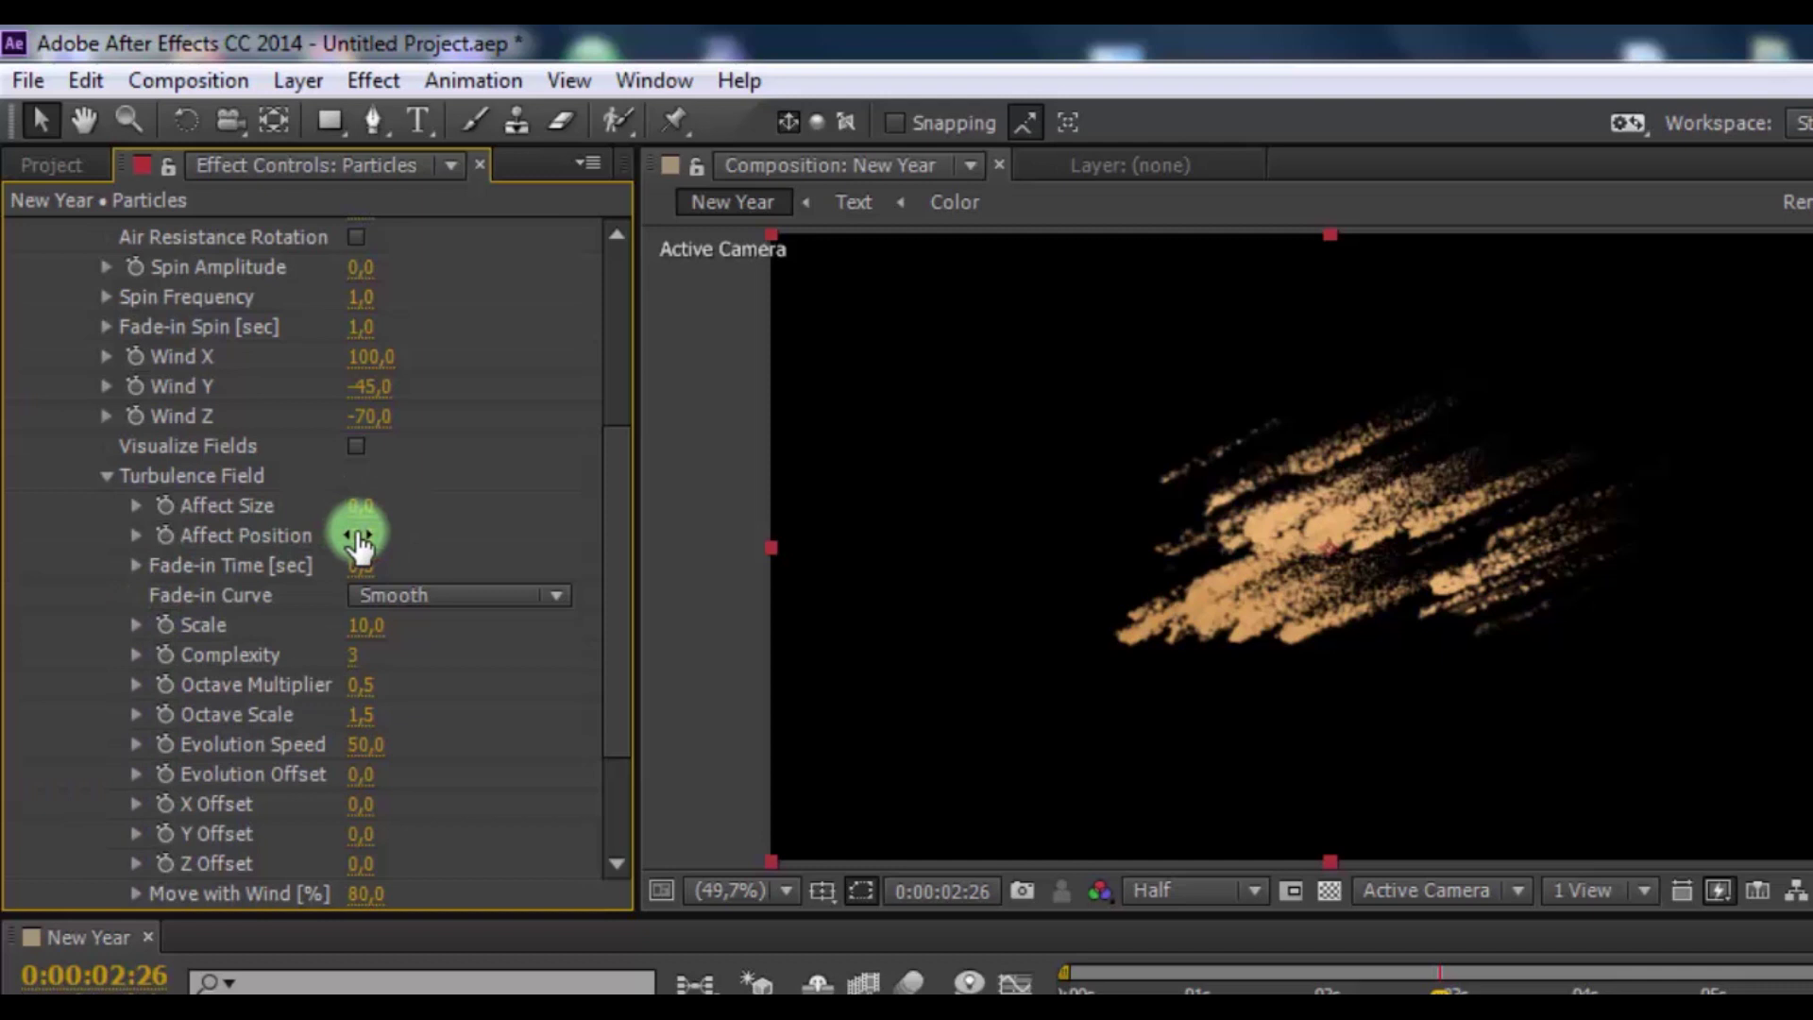
type("200")
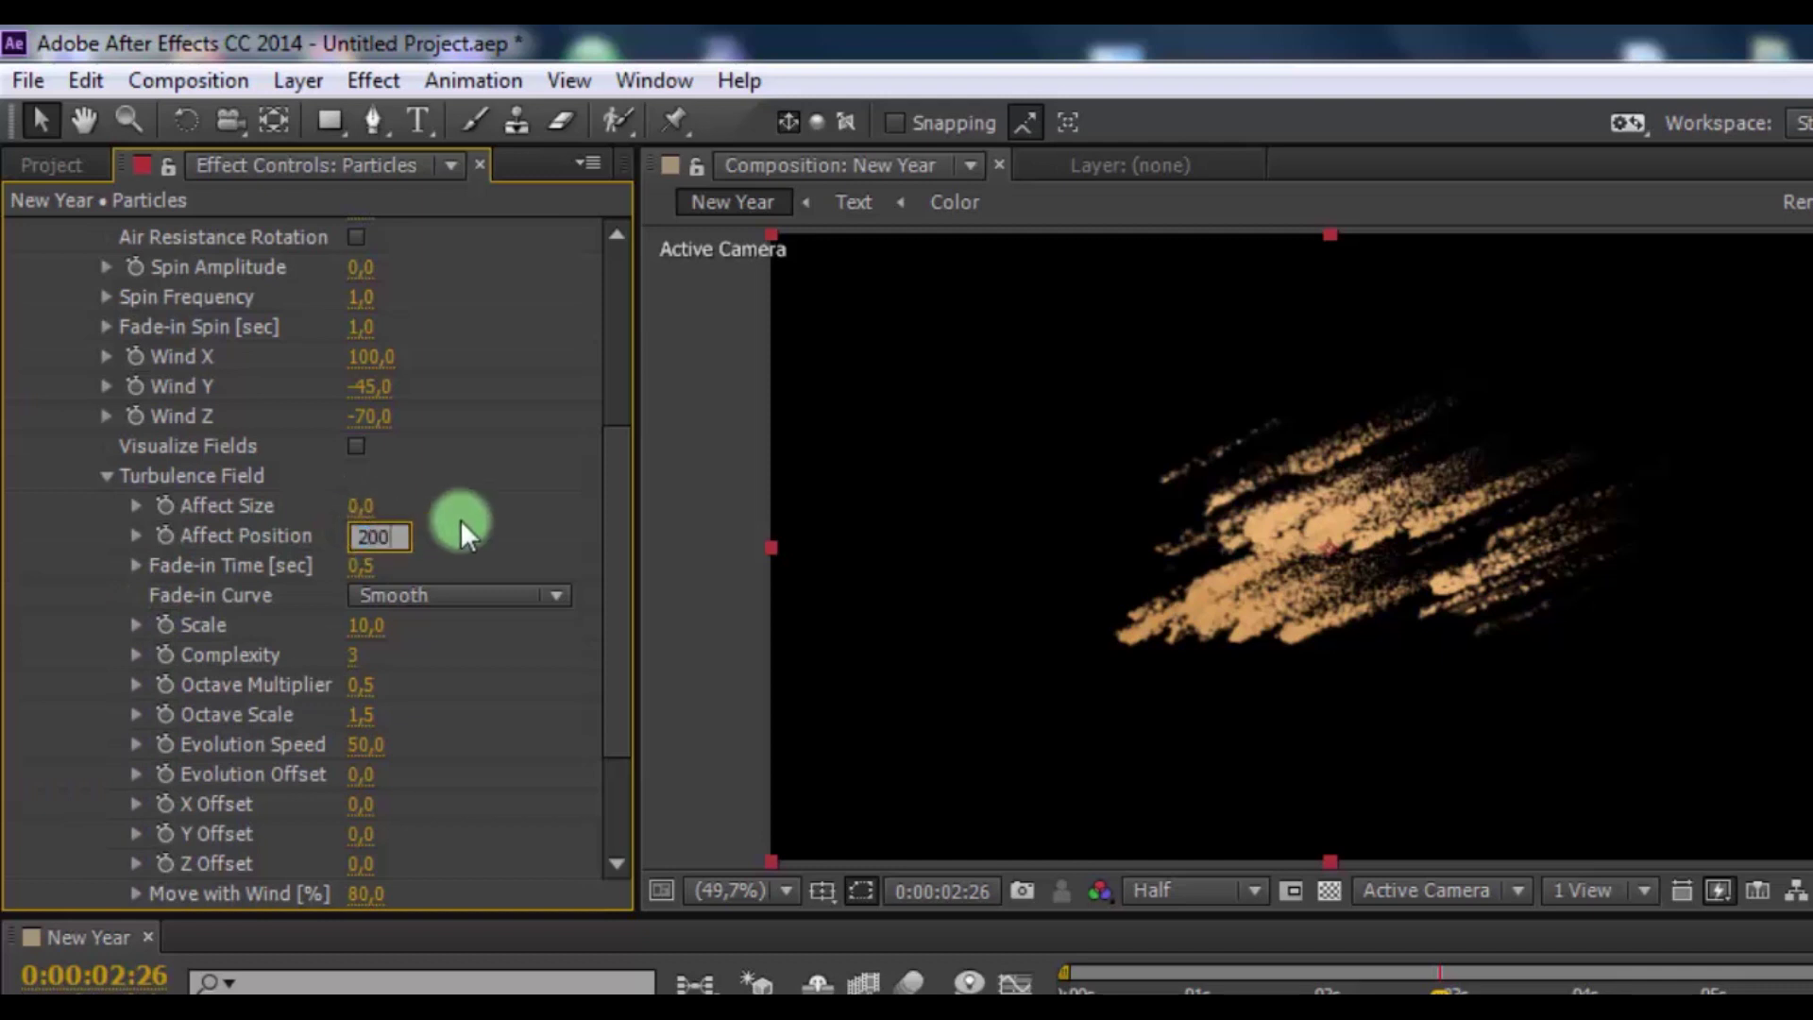
key("Return")
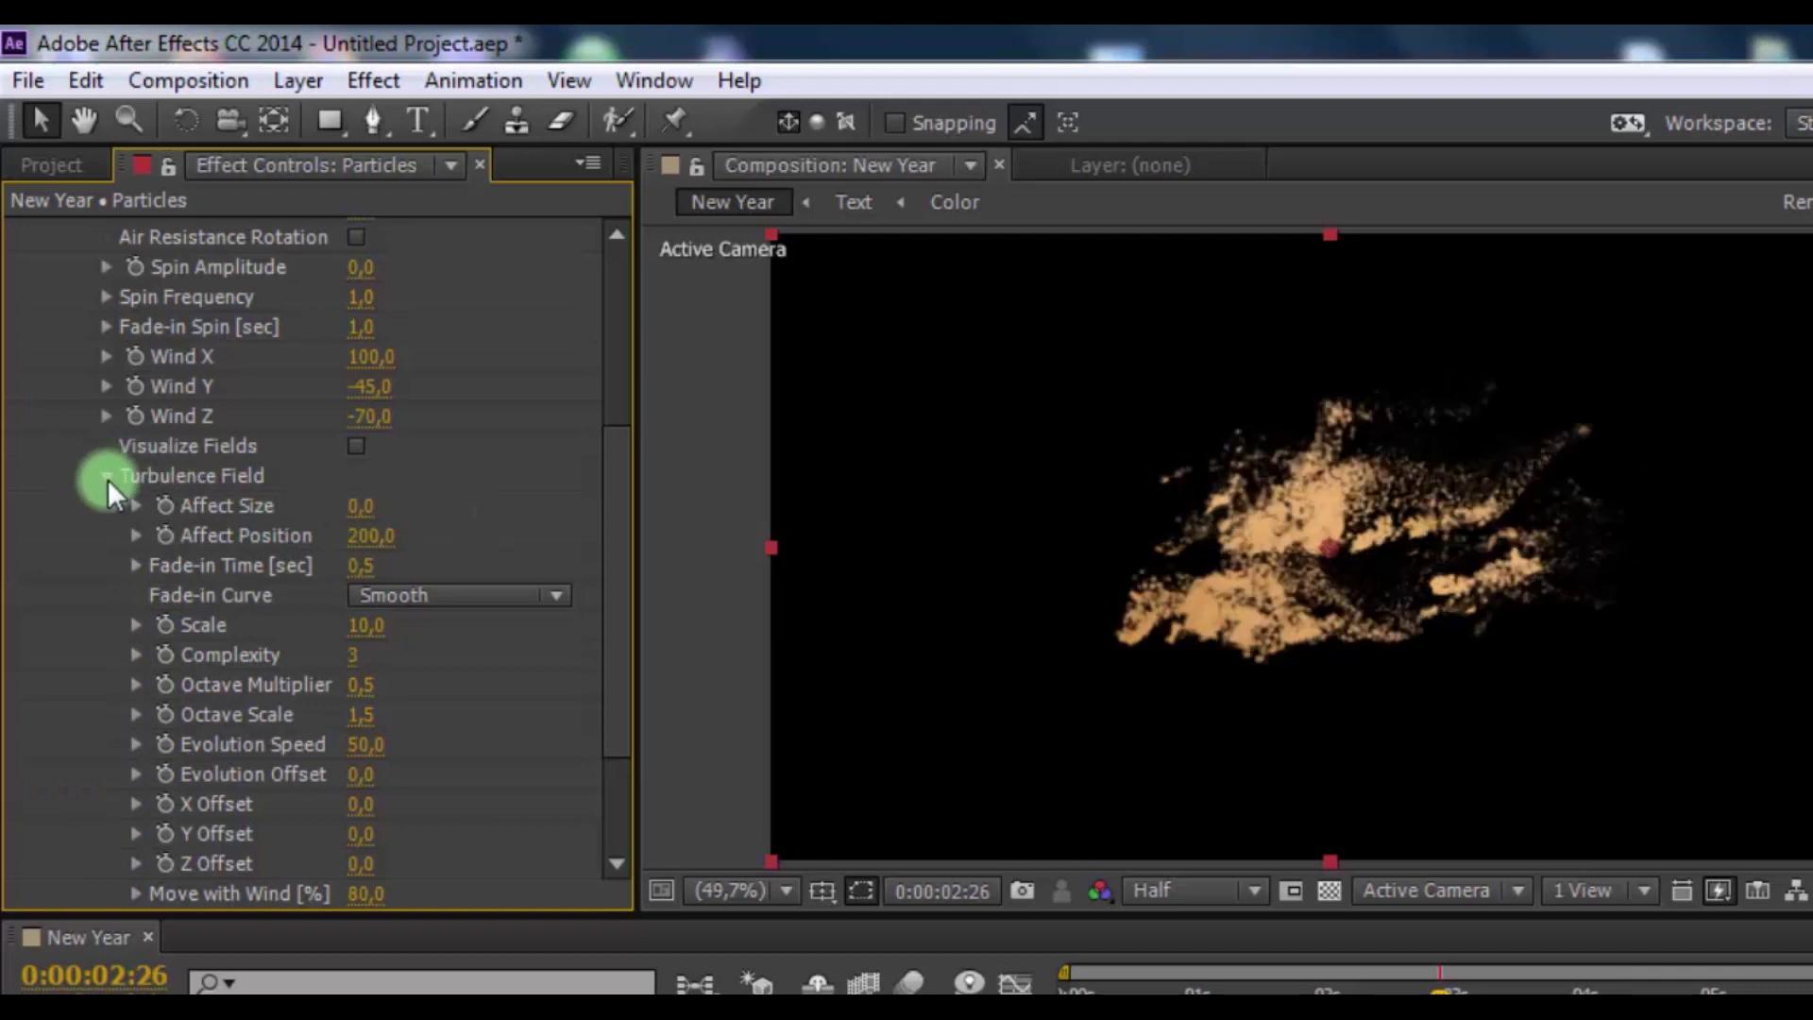
left_click(108, 476)
Make the Aux System emit continuously and set the secondary particle size to 1
left_click(46, 380)
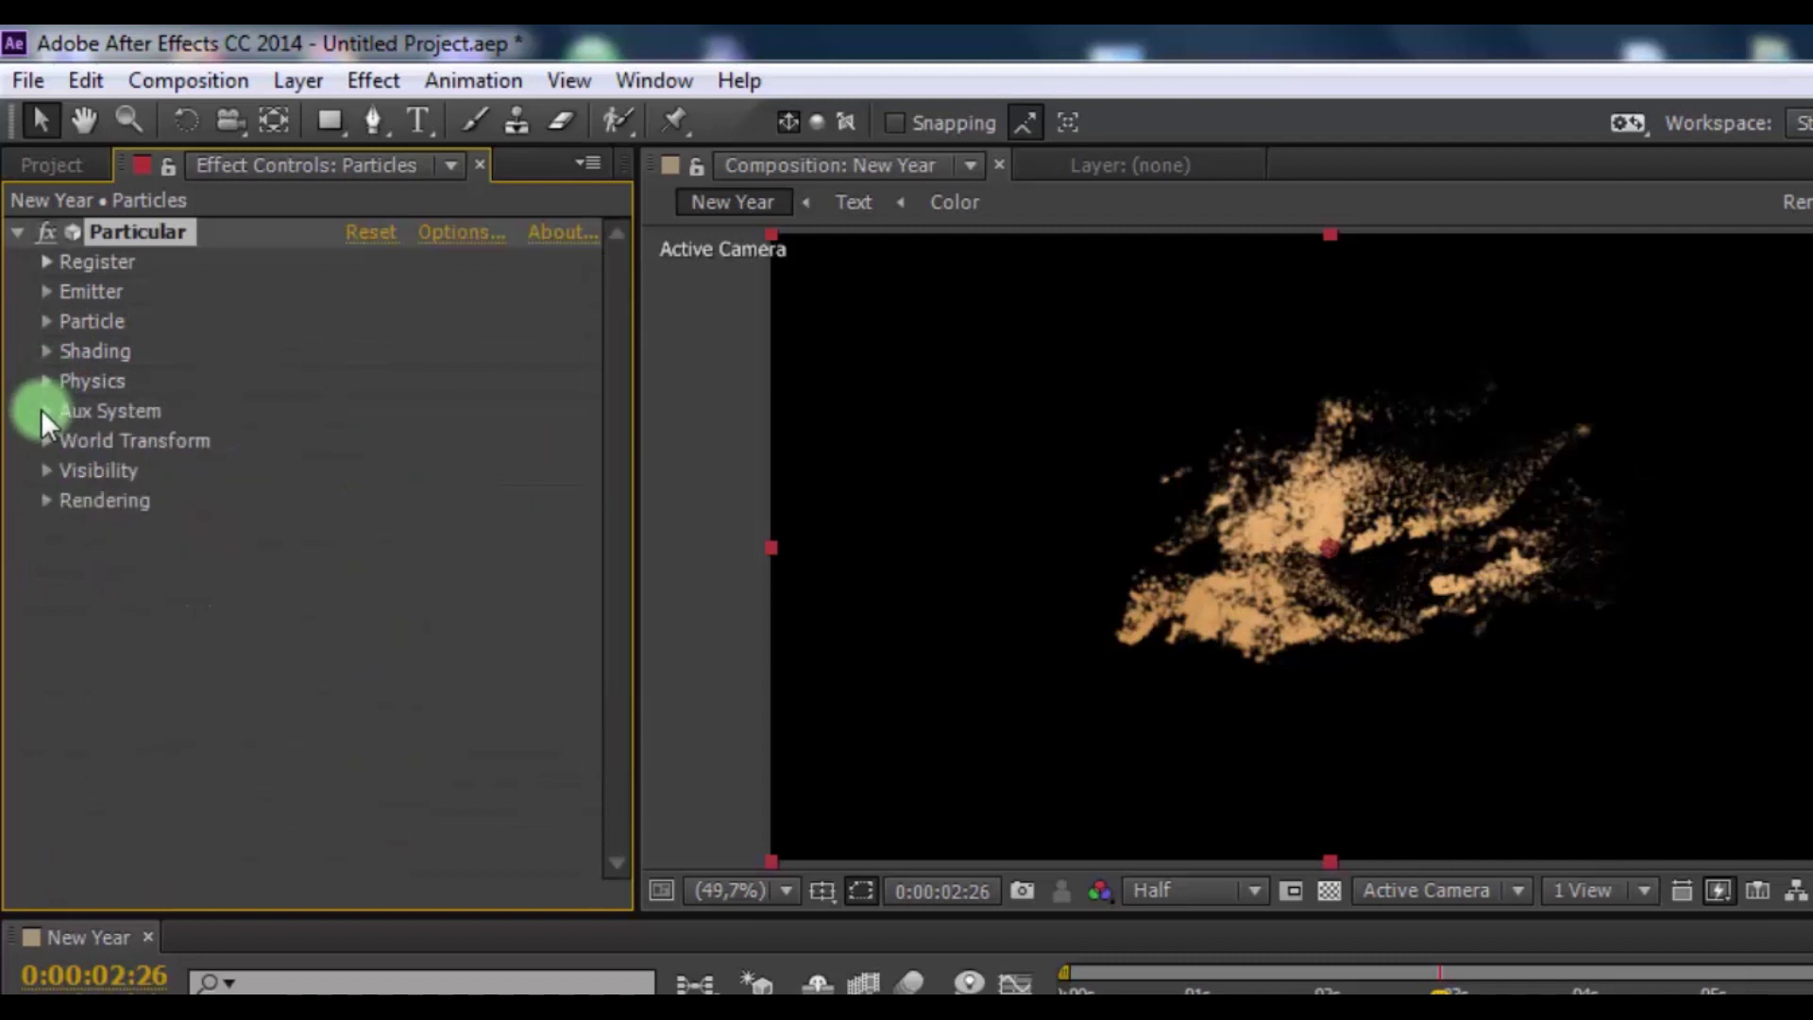
left_click(43, 412)
left_click(423, 359)
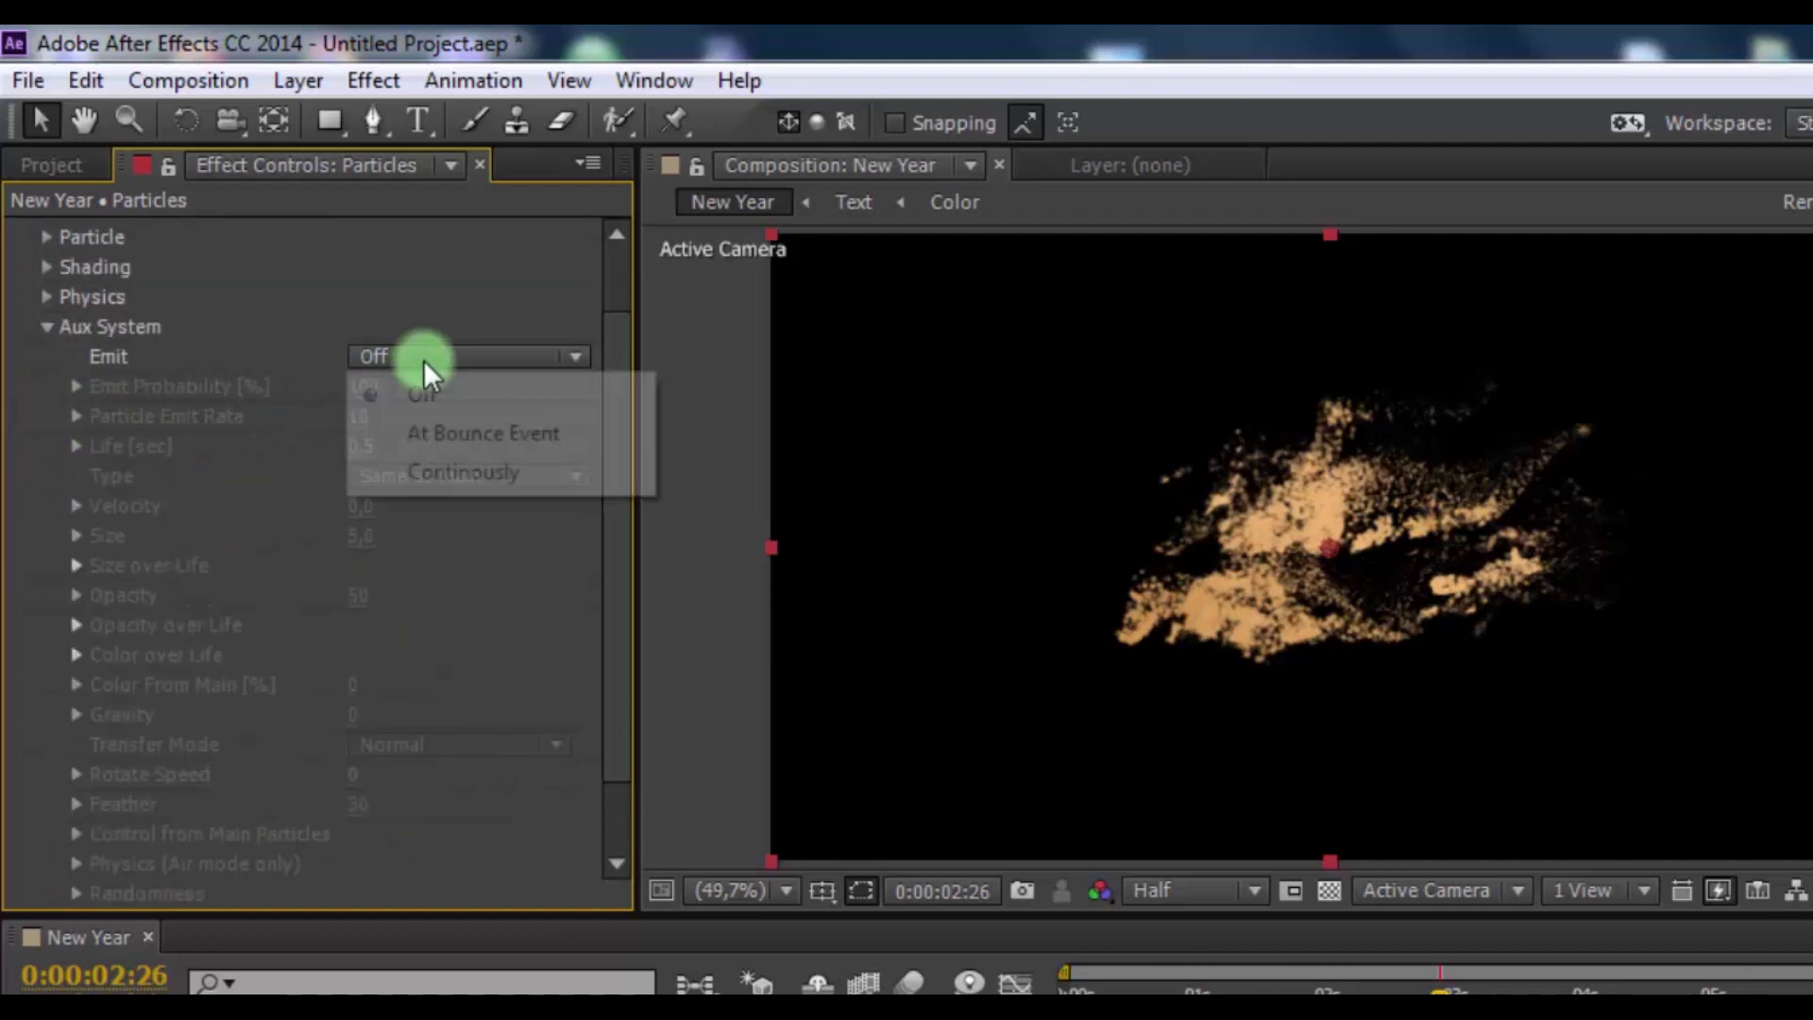
left_click(436, 472)
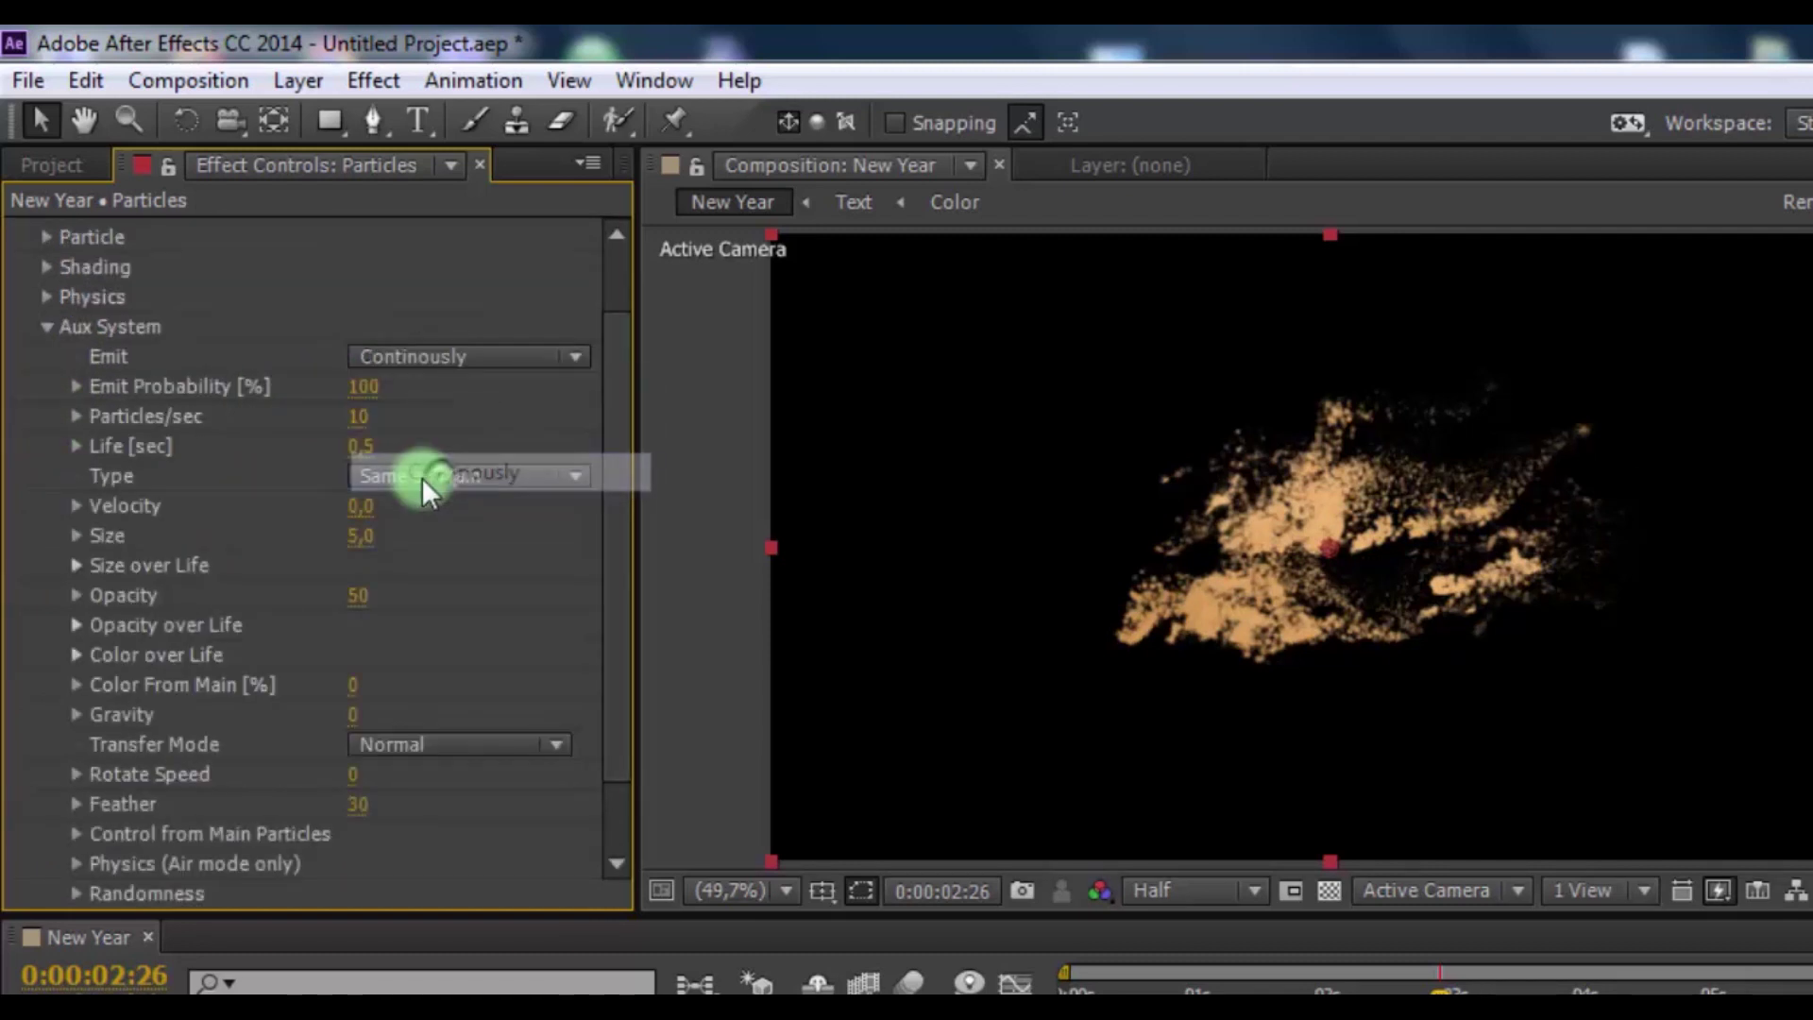
left_click(366, 535)
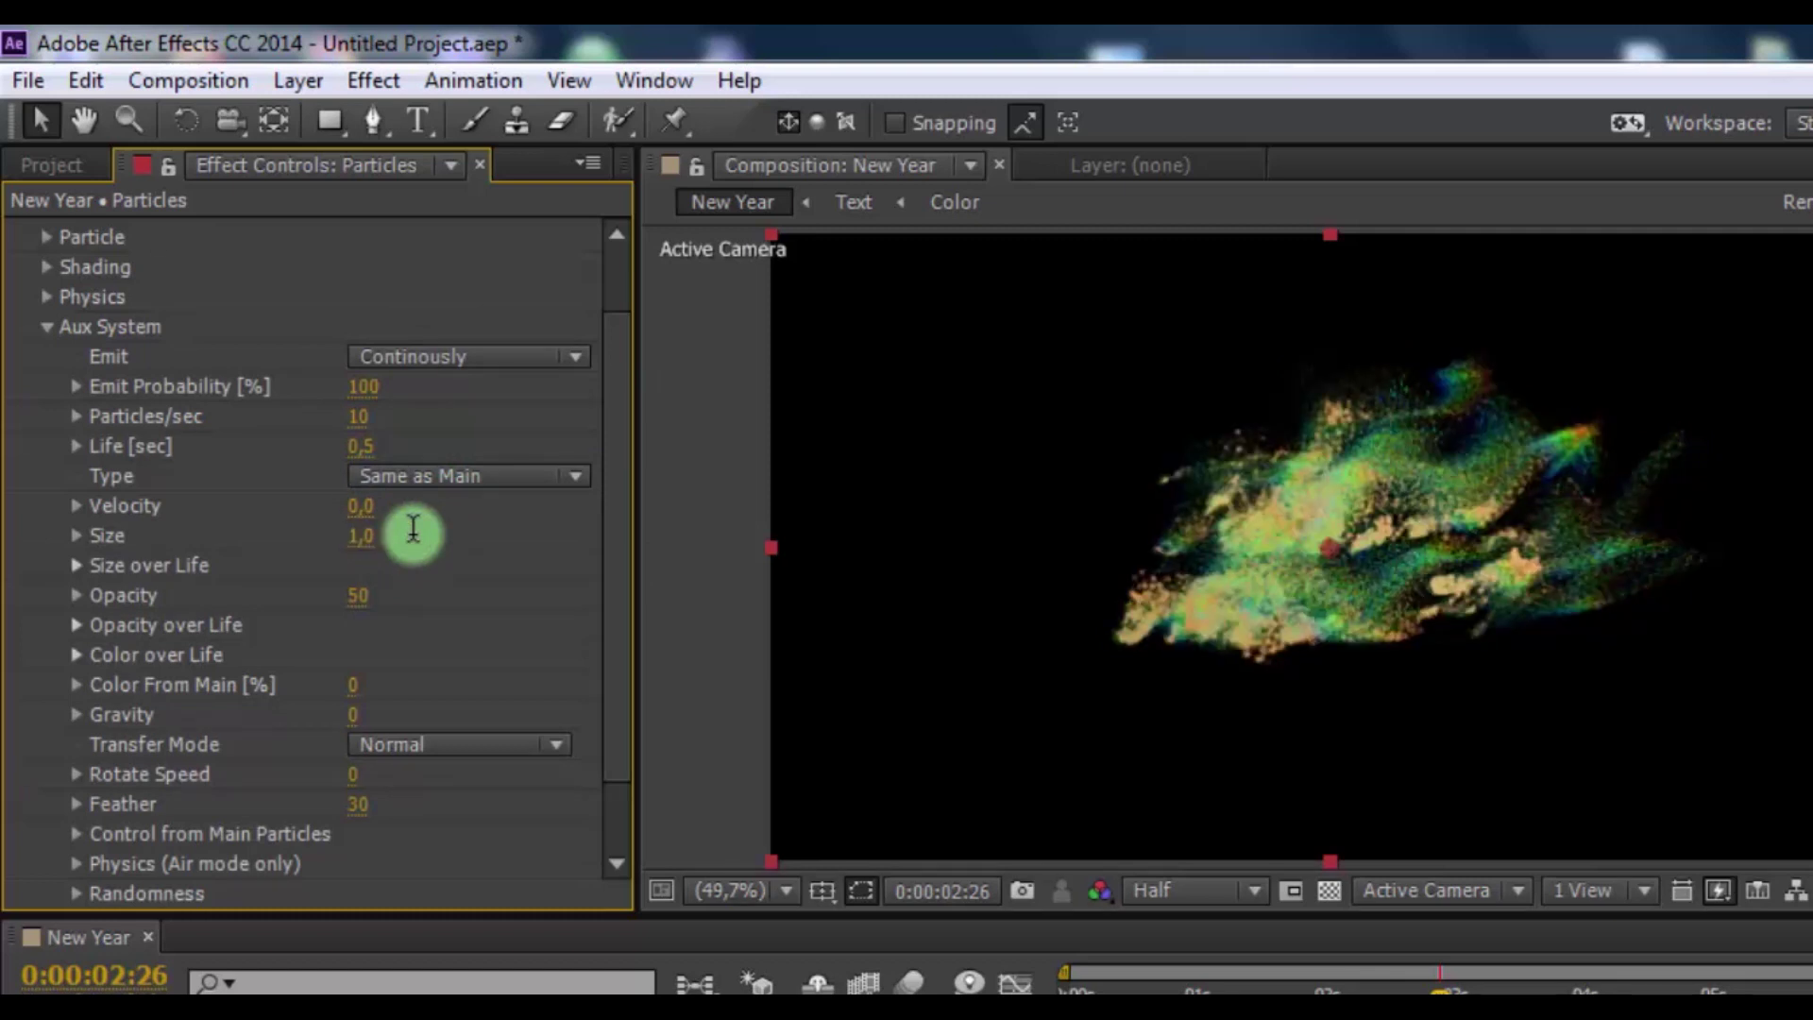
left_click_drag(625, 562, 619, 637)
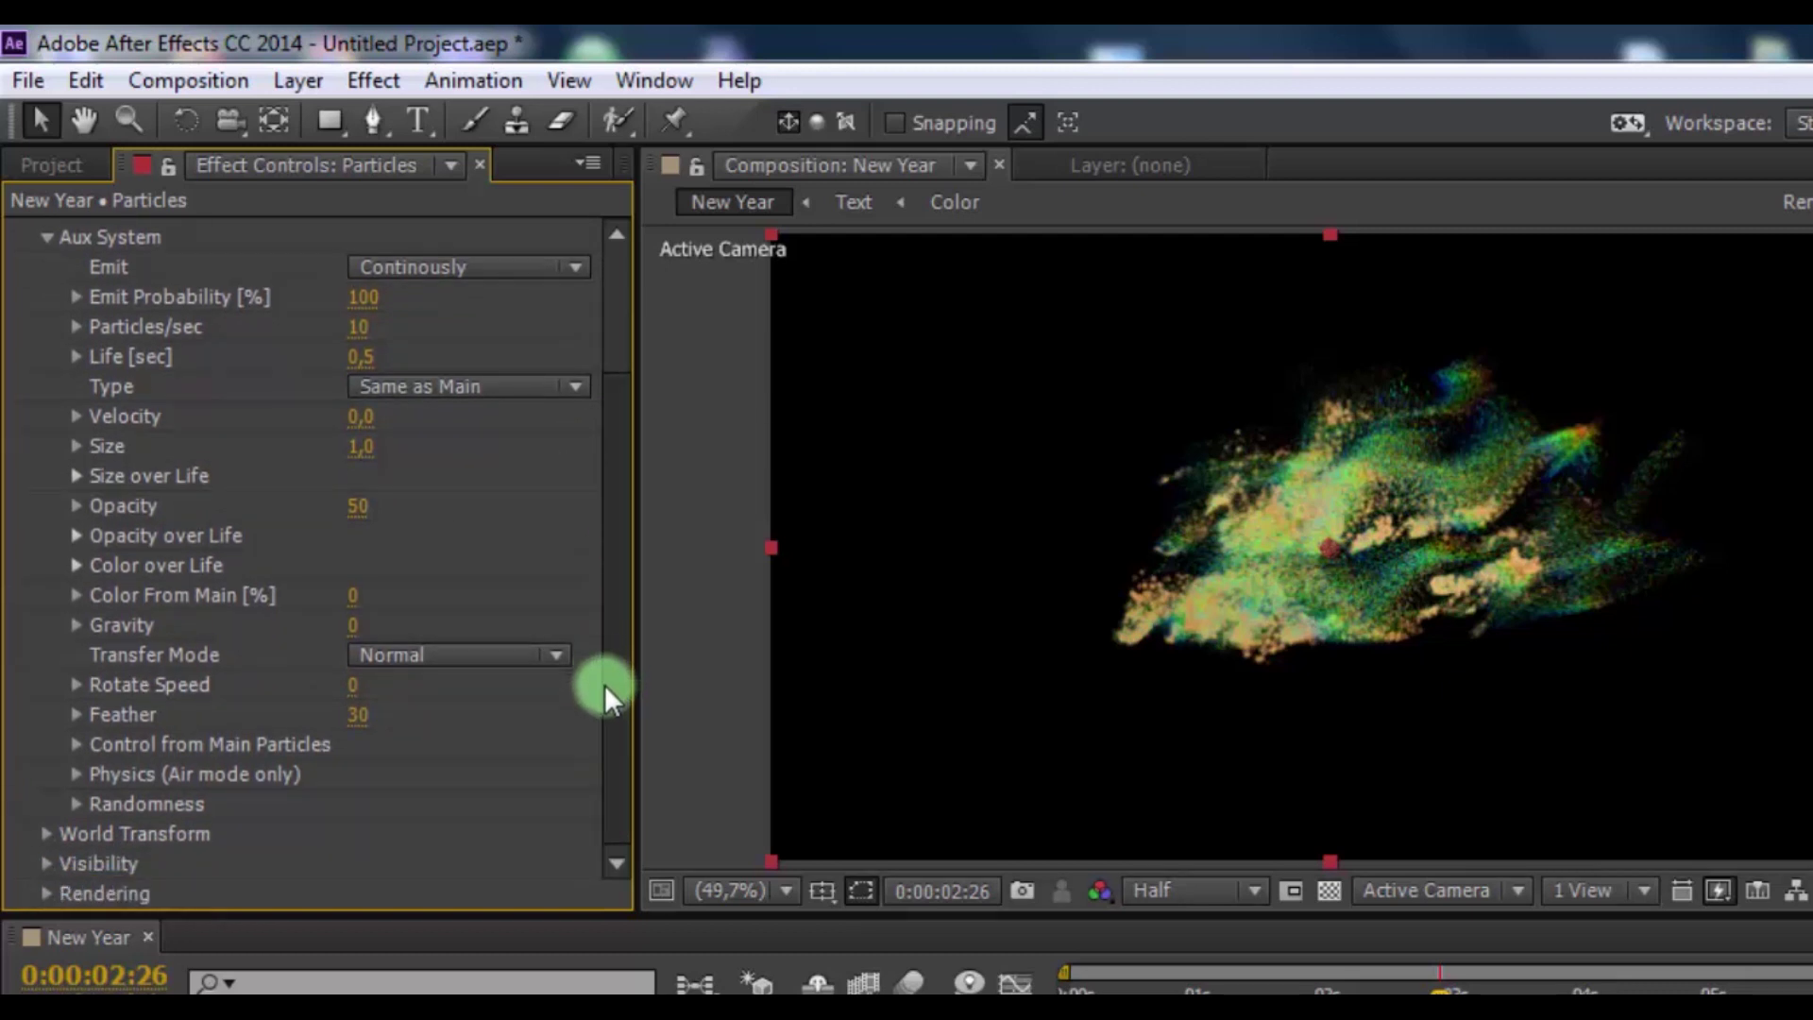
Set the Aux System Color over Life gradient from bright red to dark red
left_click(74, 568)
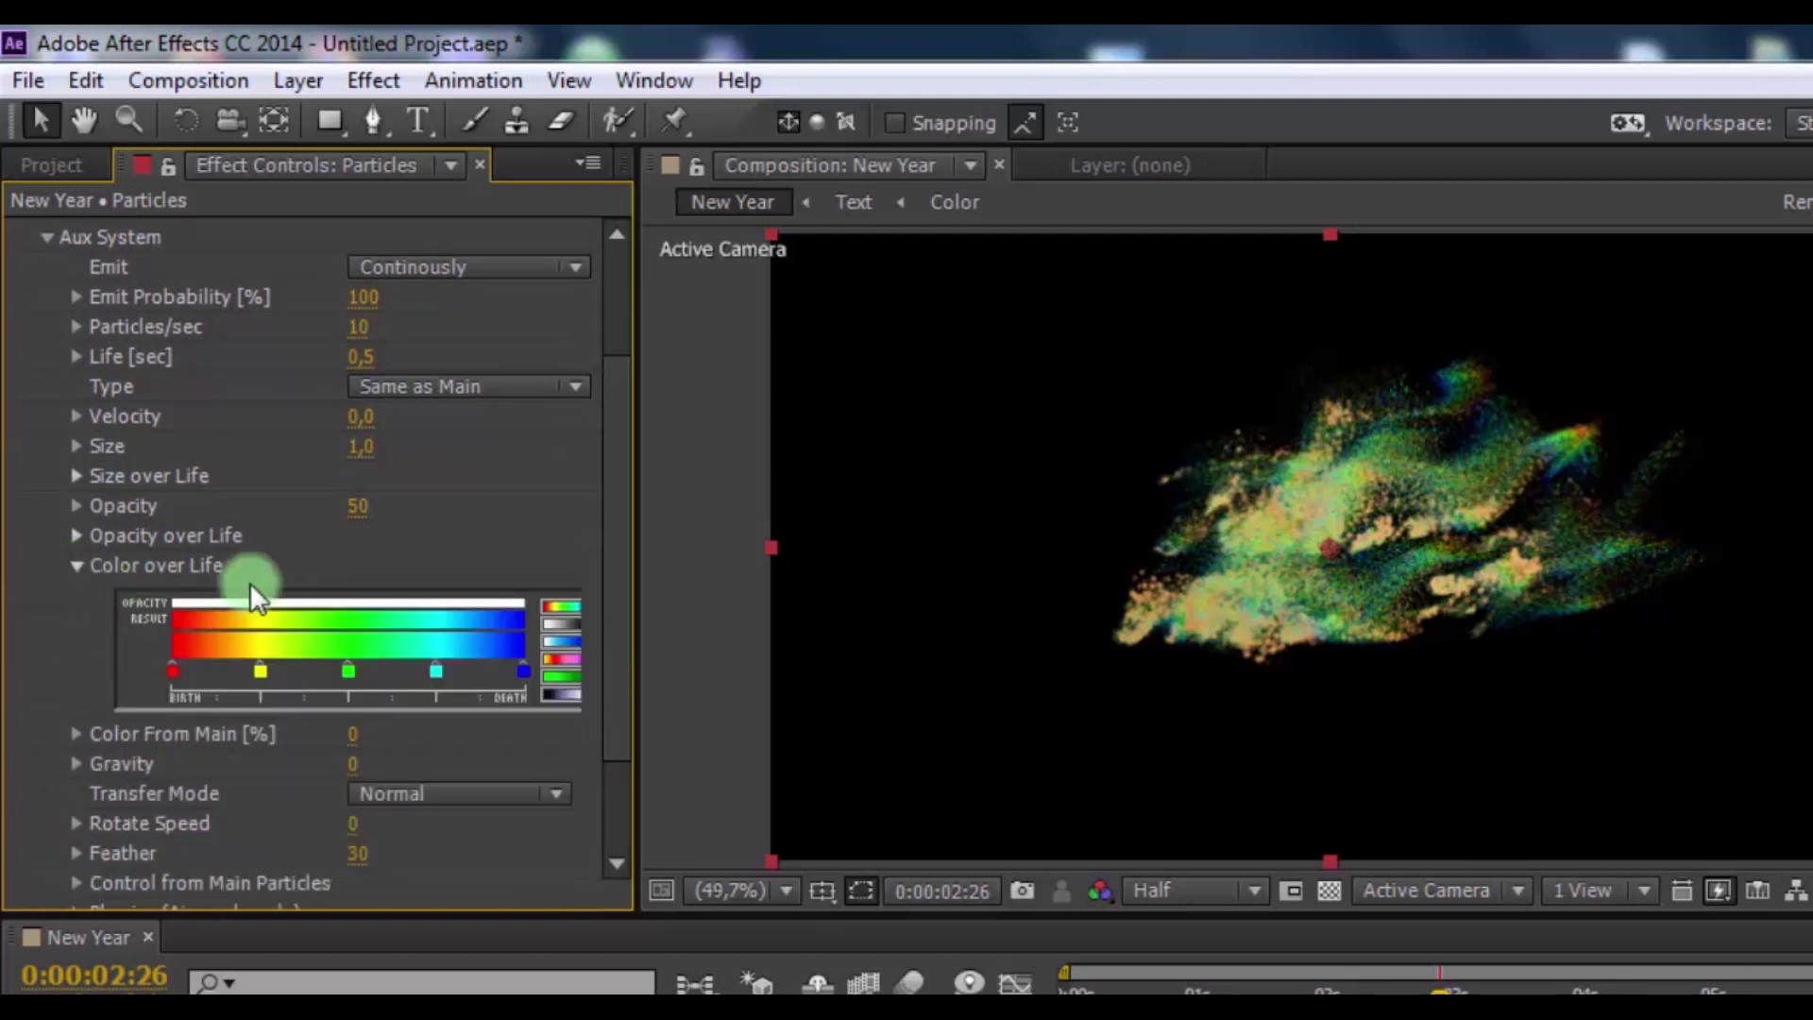
left_click(557, 621)
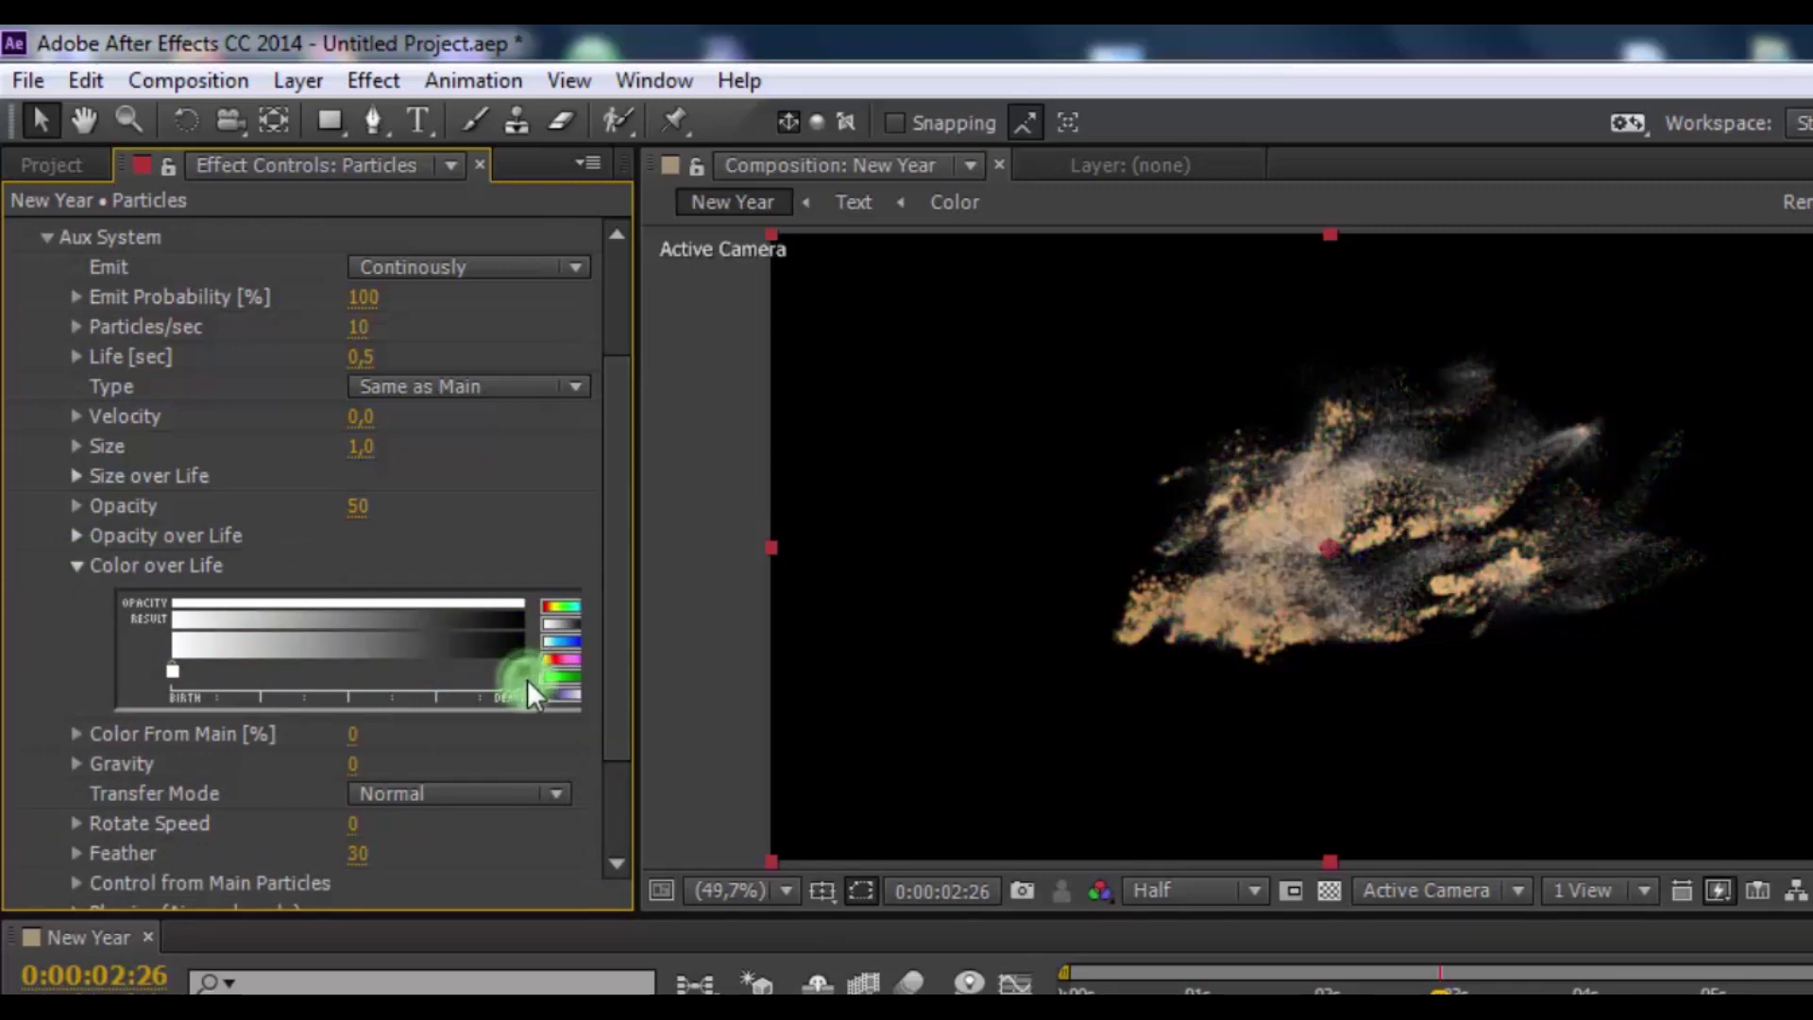
double_click(524, 678)
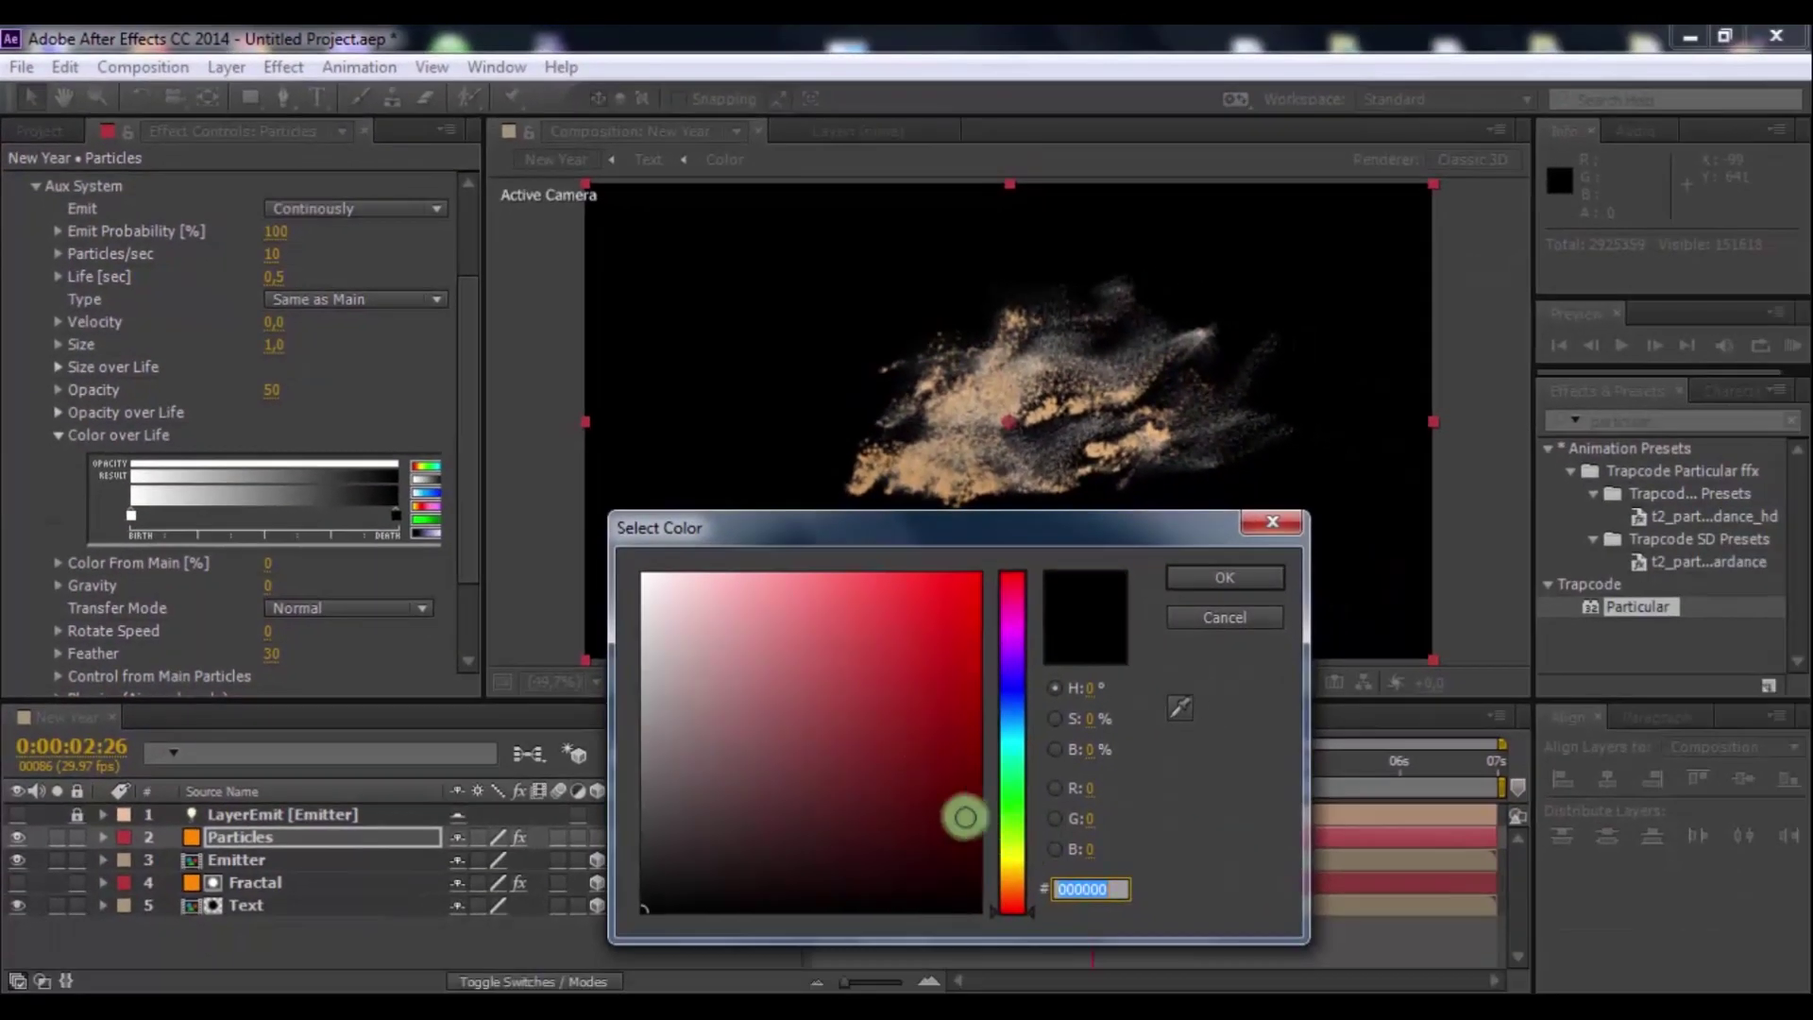
left_click_drag(963, 813, 988, 837)
left_click(1224, 577)
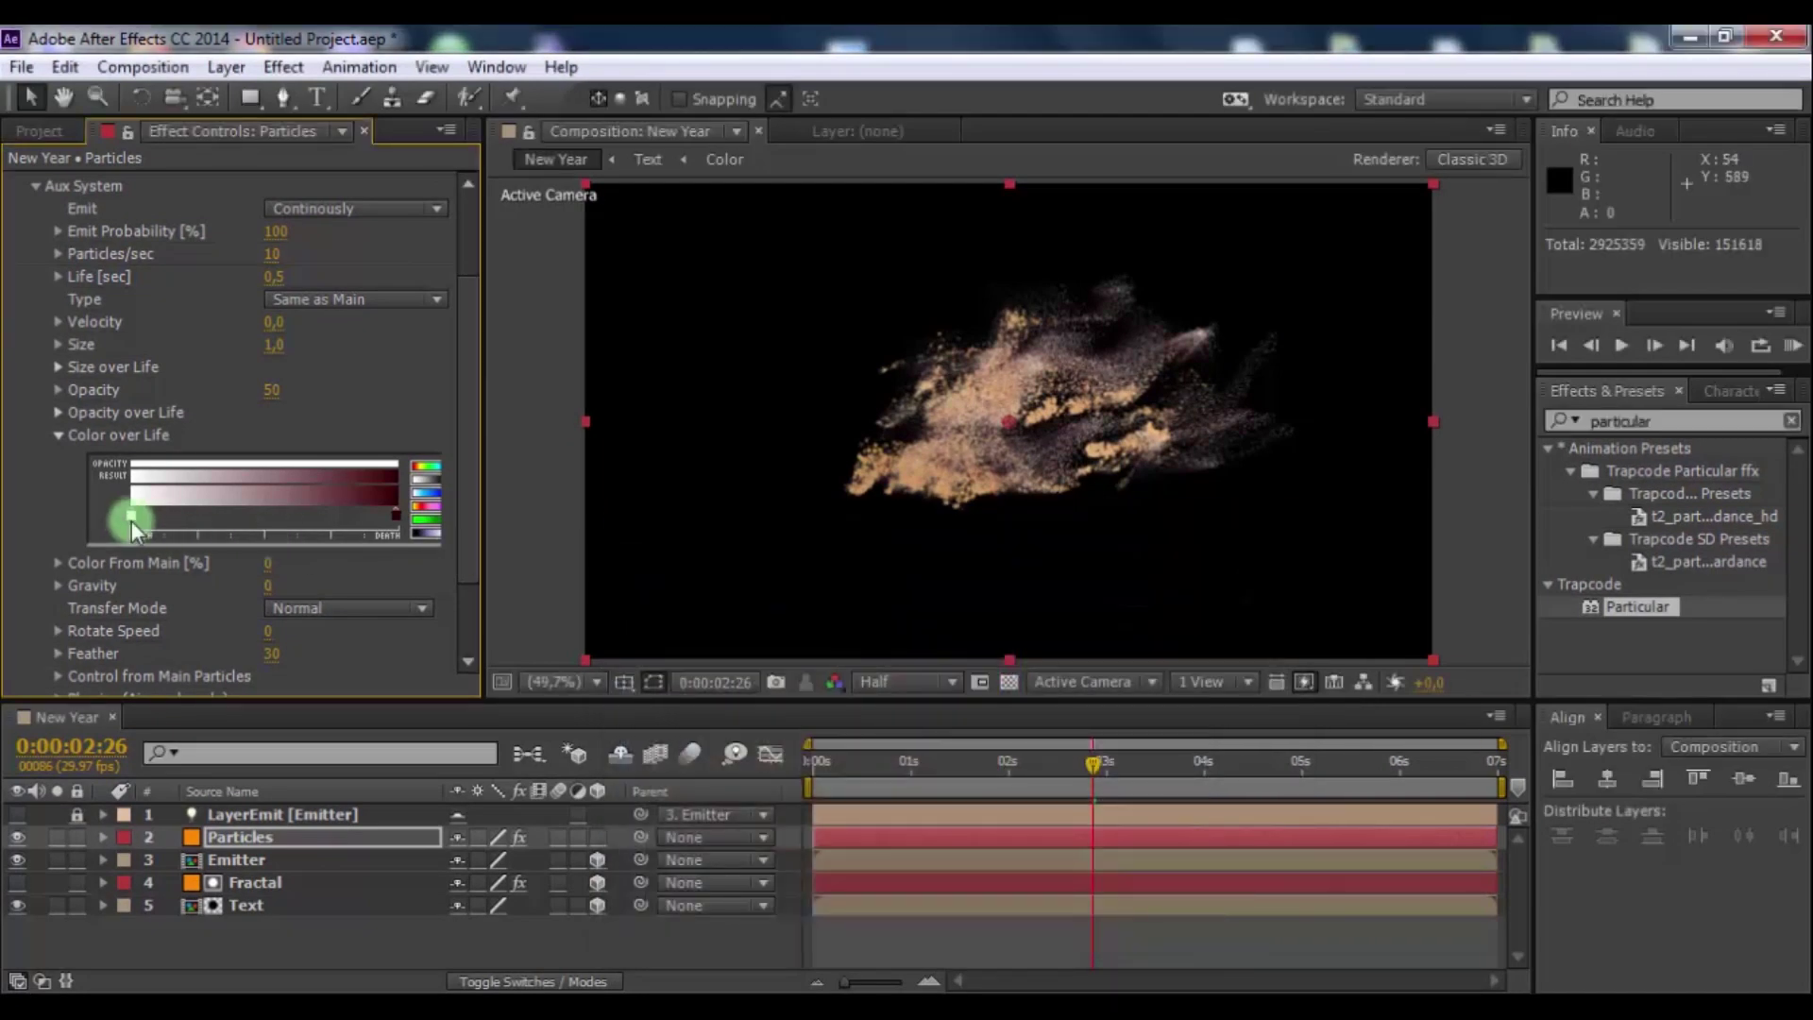
double_click(132, 517)
left_click(916, 640)
left_click(1225, 577)
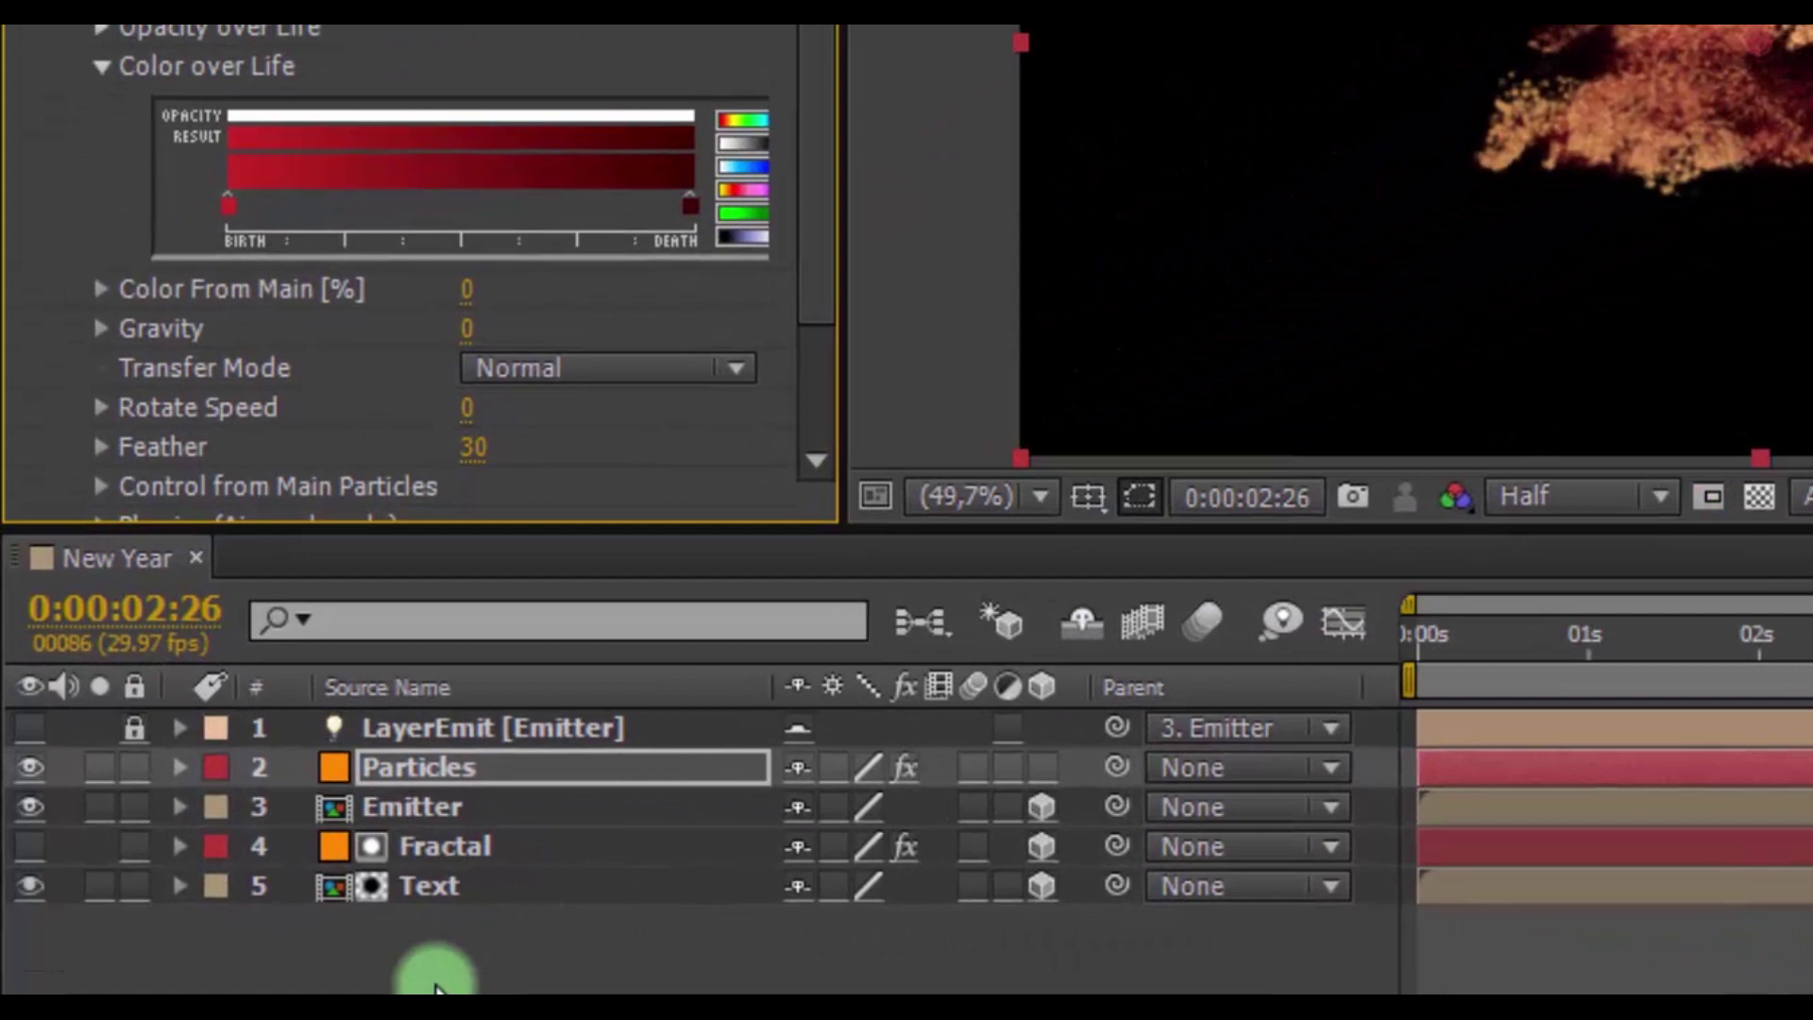
Set the Aux System physics Wind Affect to 100 and Turbulence Position to 200
left_click(213, 934)
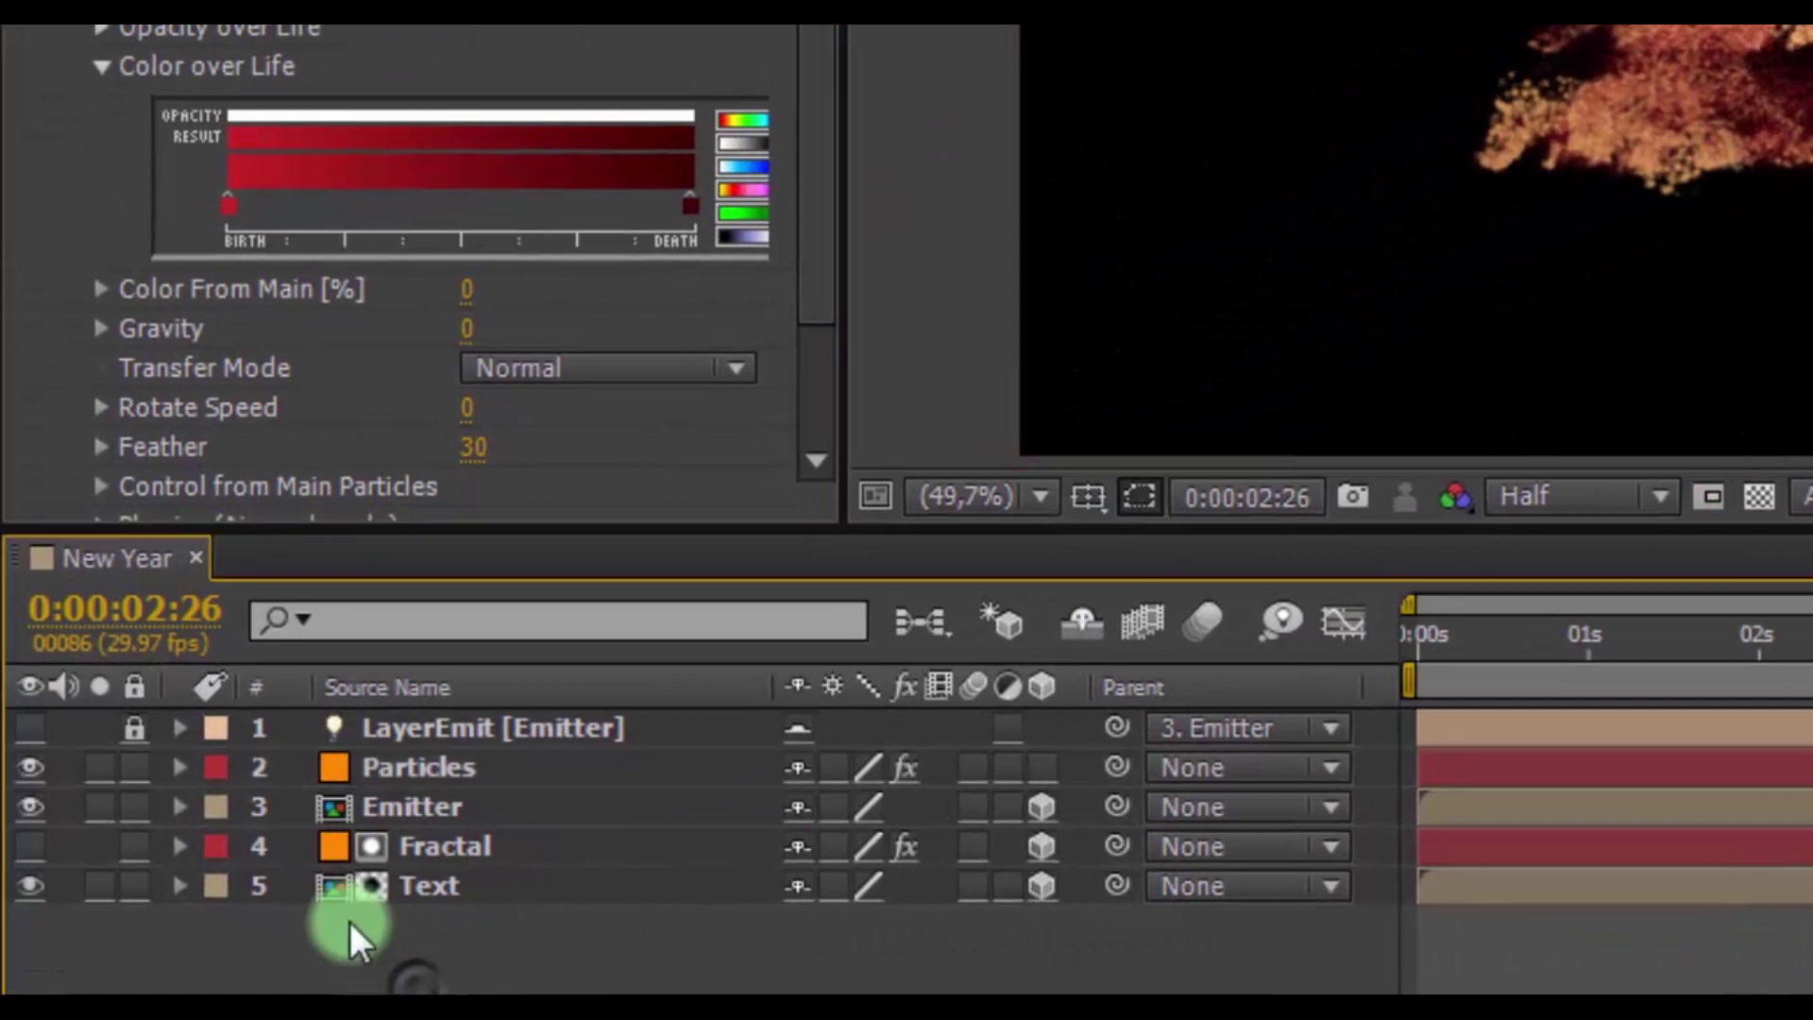
left_click(24, 809)
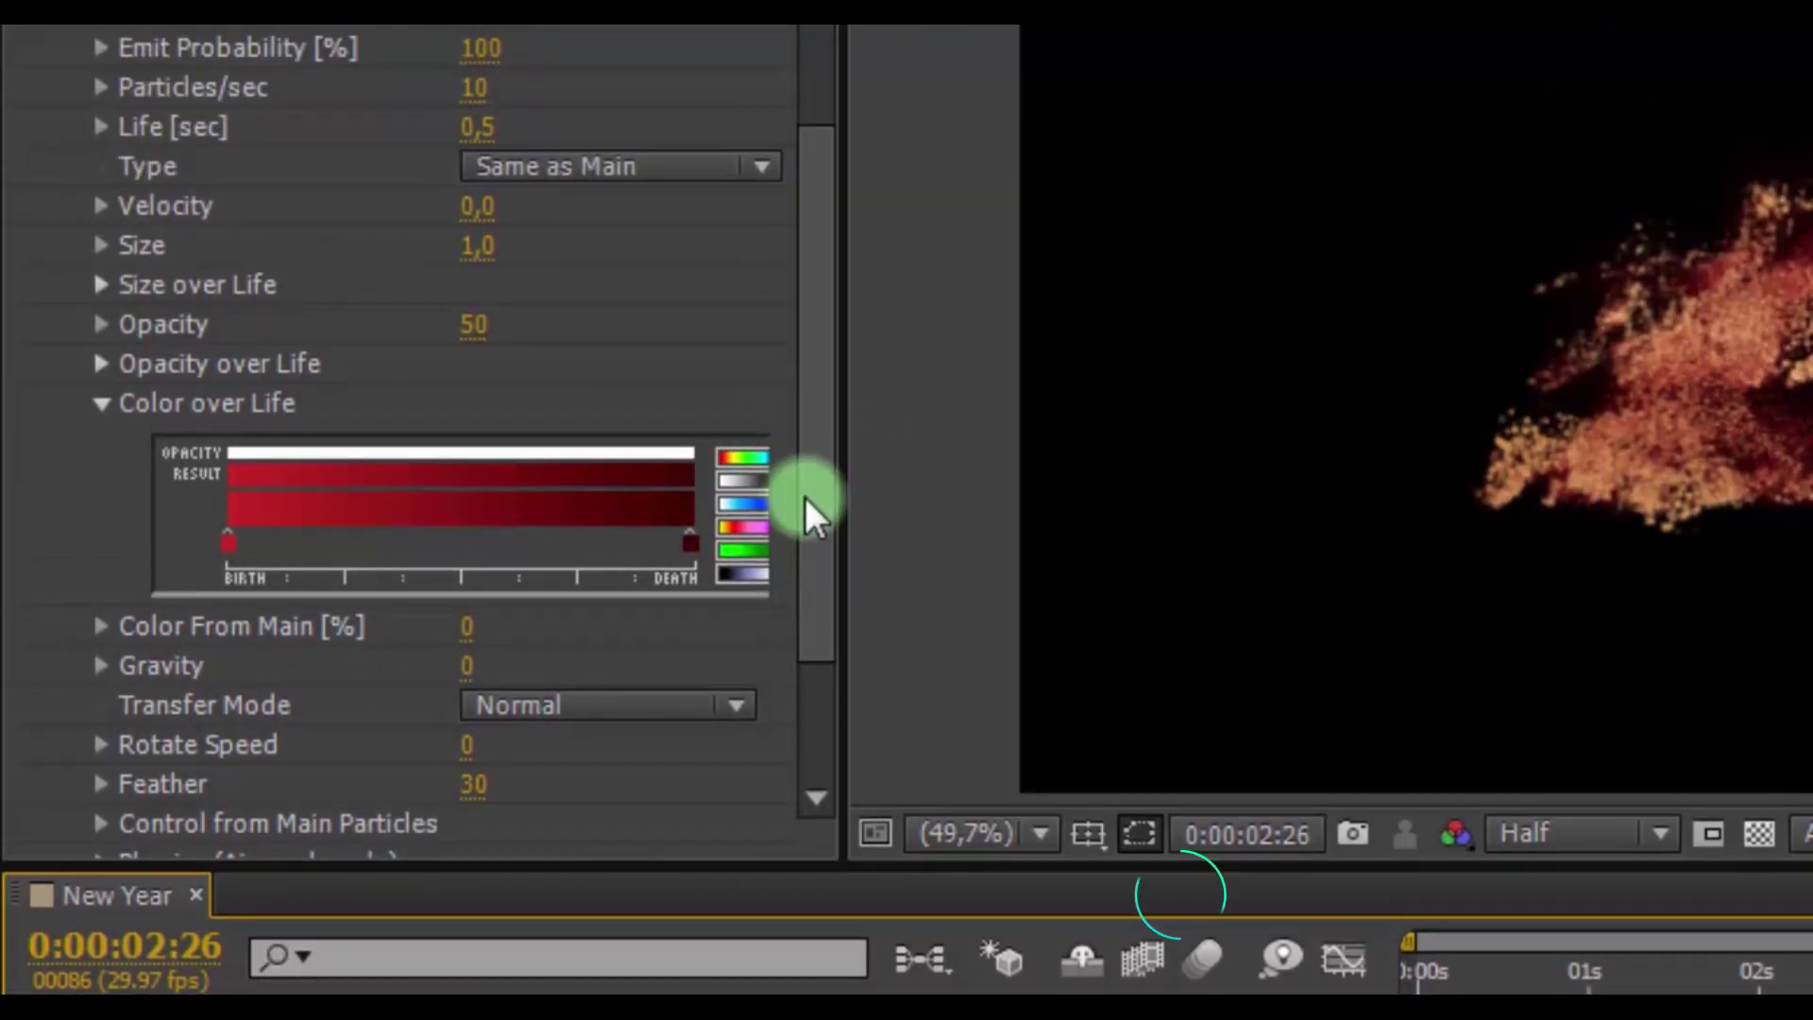
left_click_drag(805, 497, 808, 619)
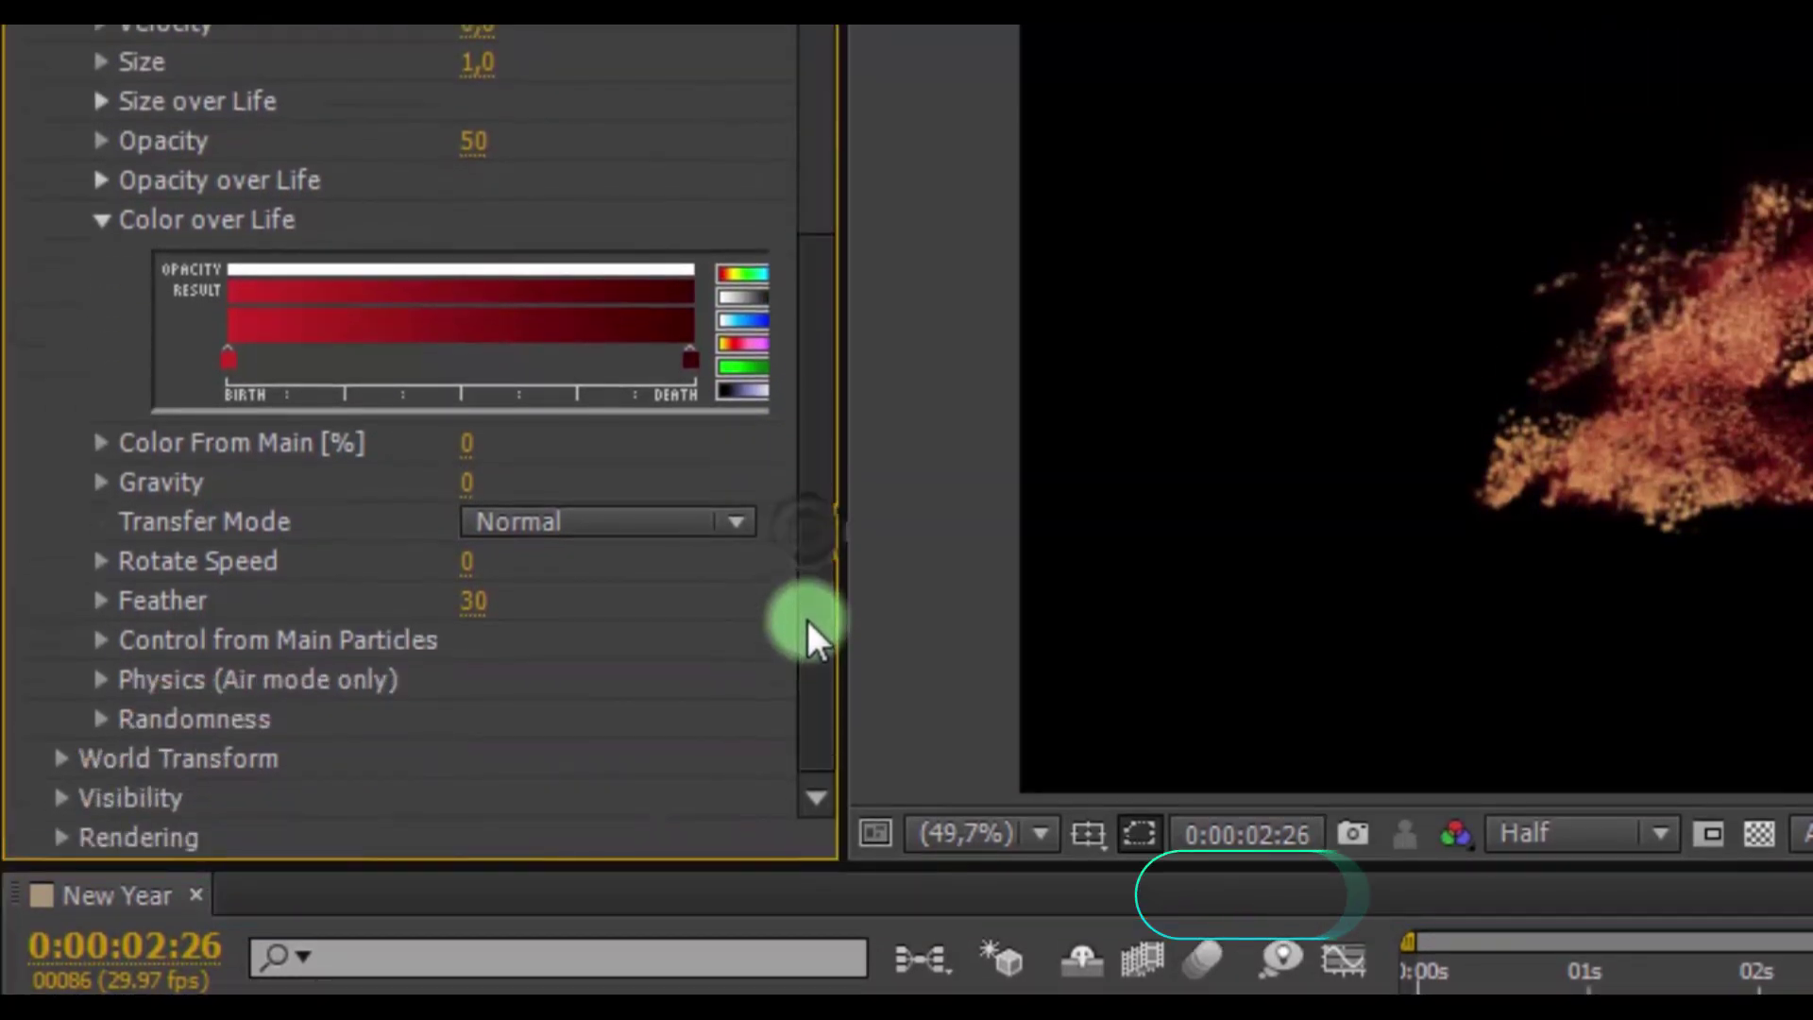
left_click(99, 682)
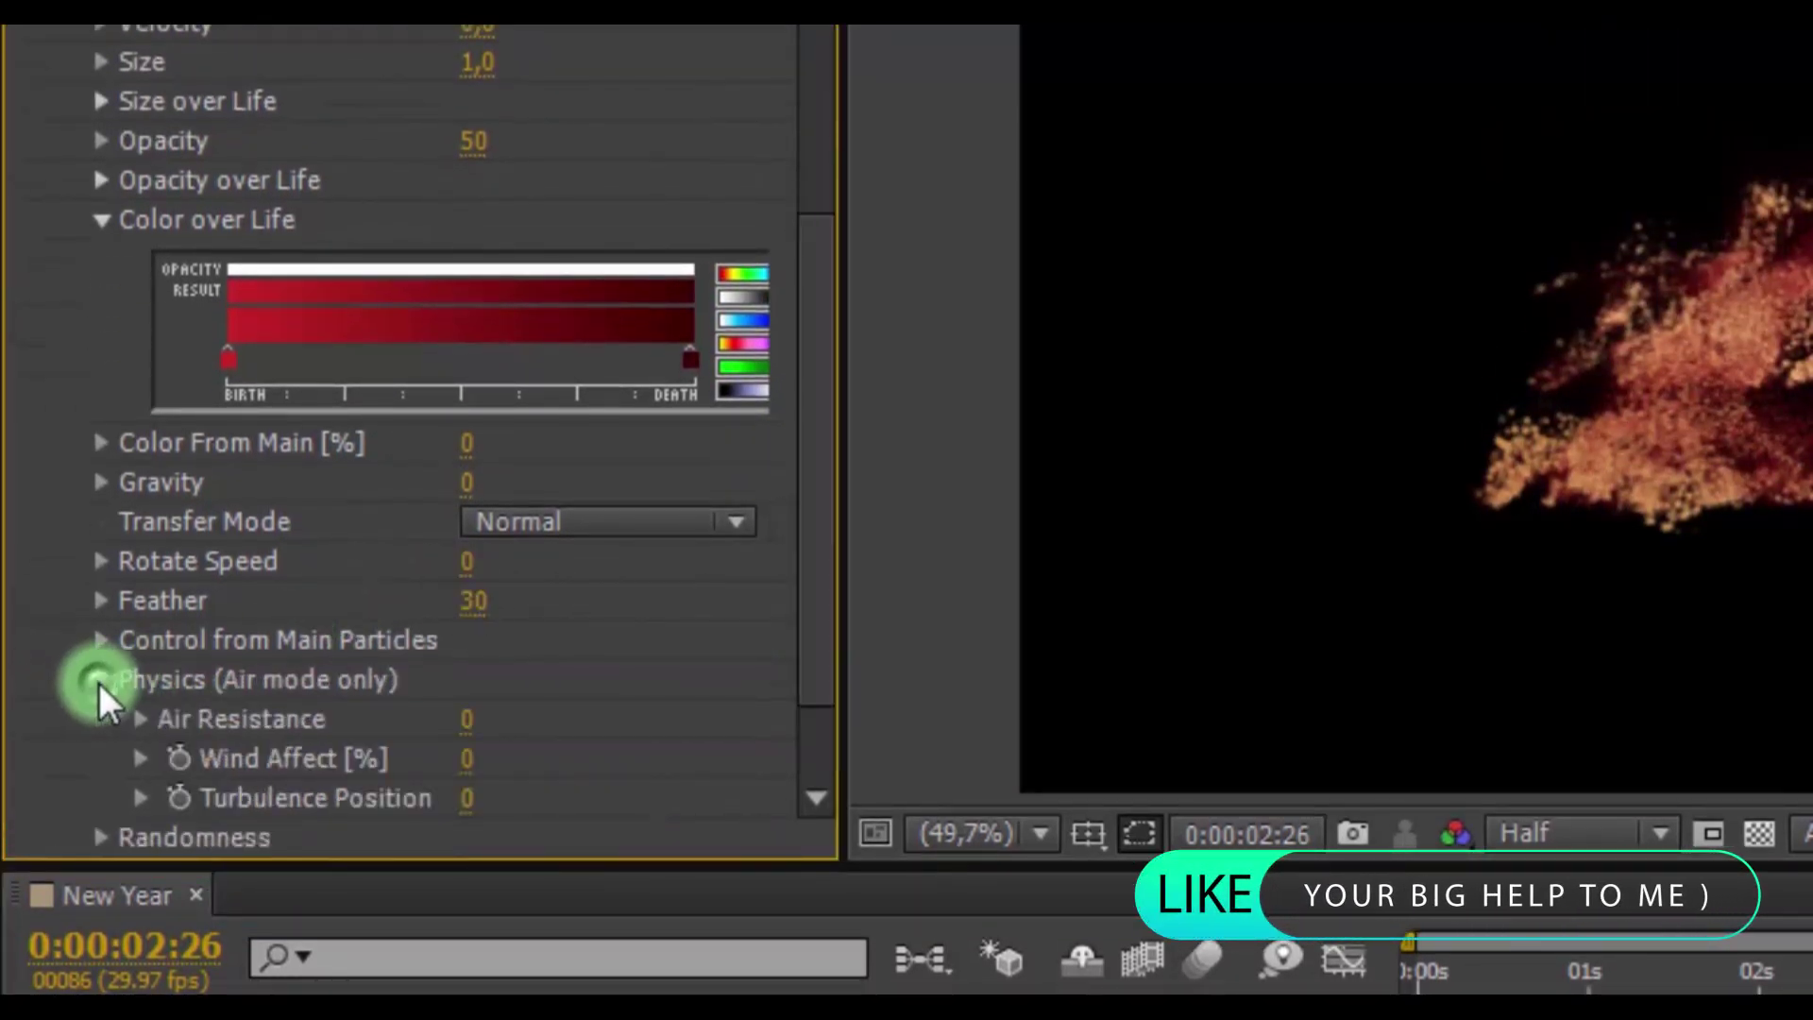
left_click(467, 759)
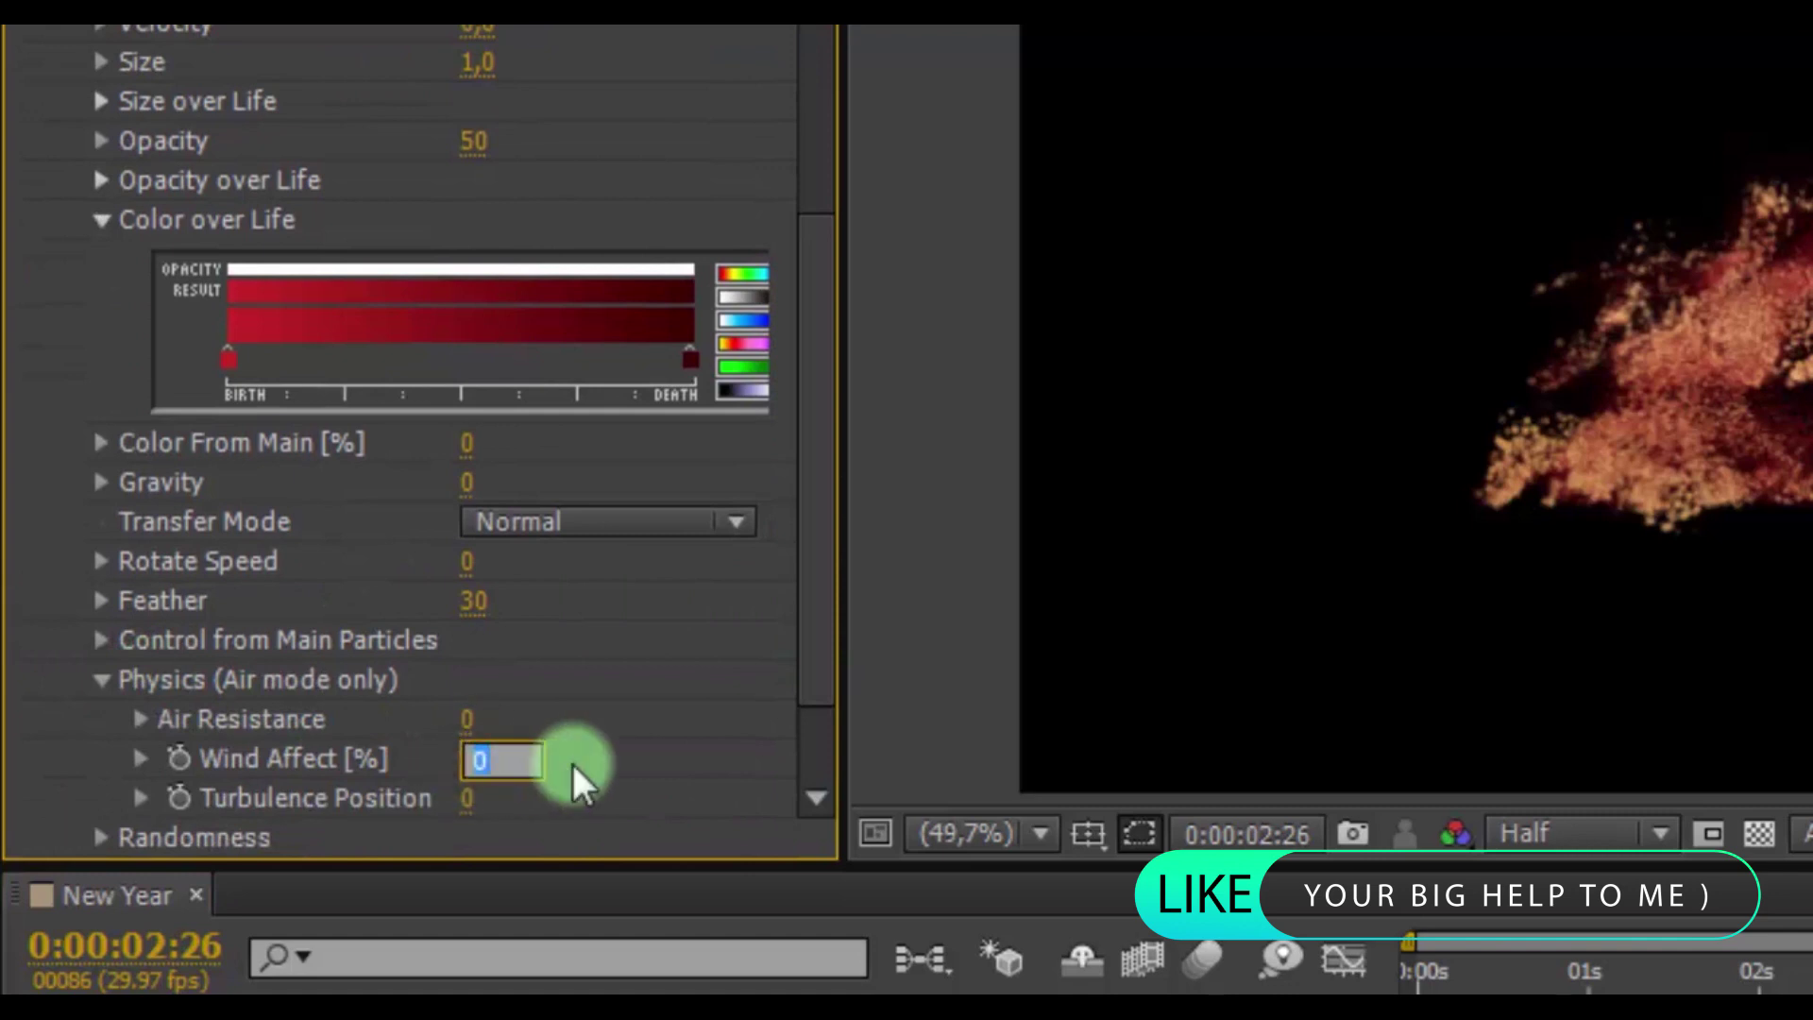
type("100")
key("Return")
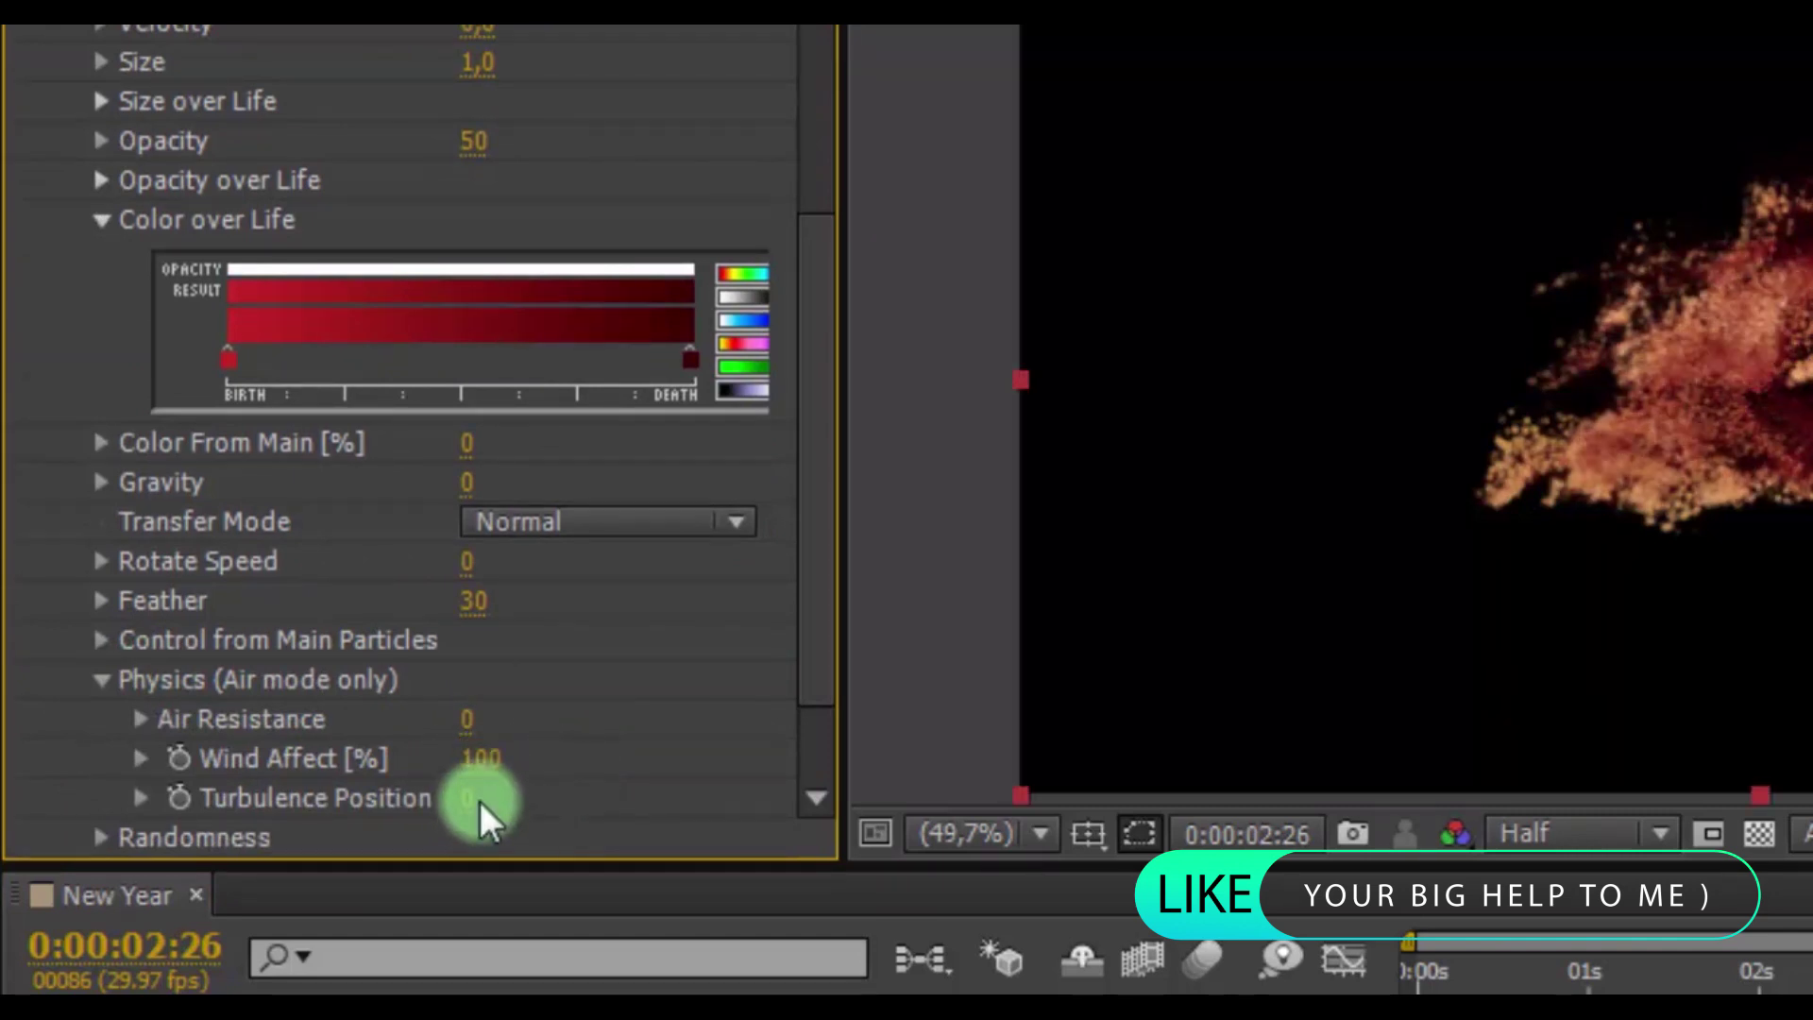
left_click(467, 800)
type("200")
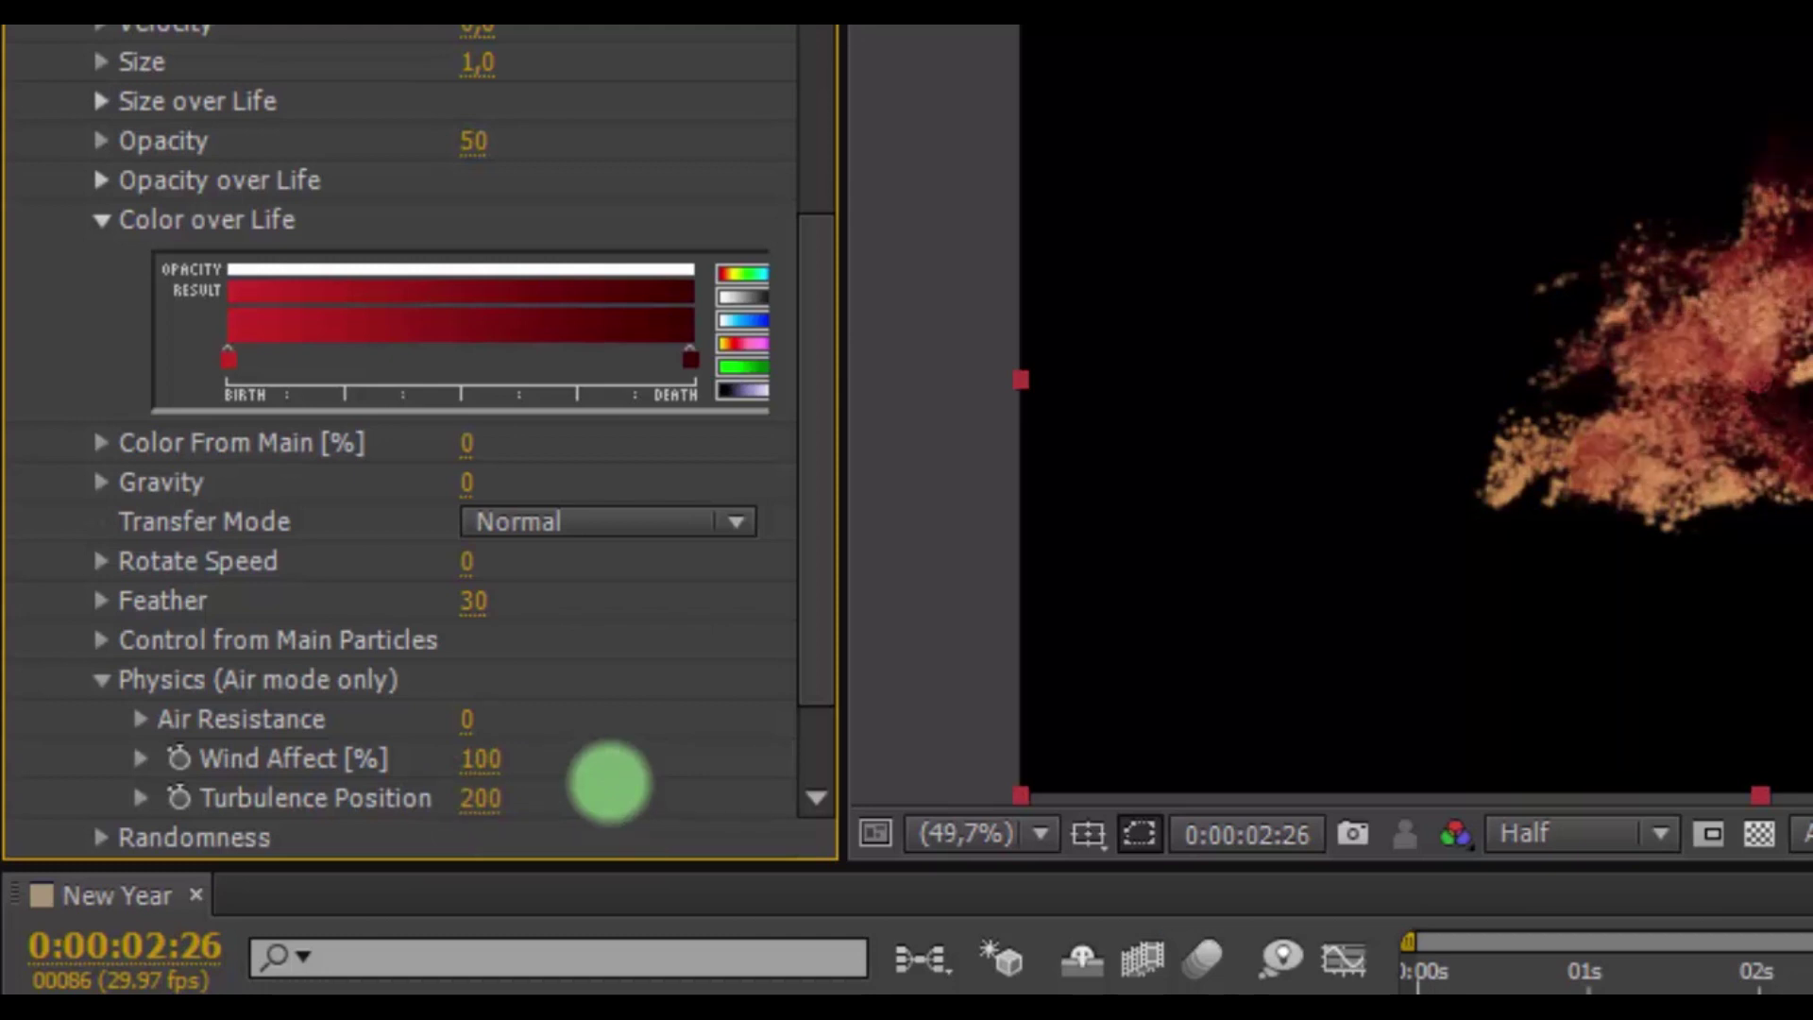
scroll(412, 730, "up", 5)
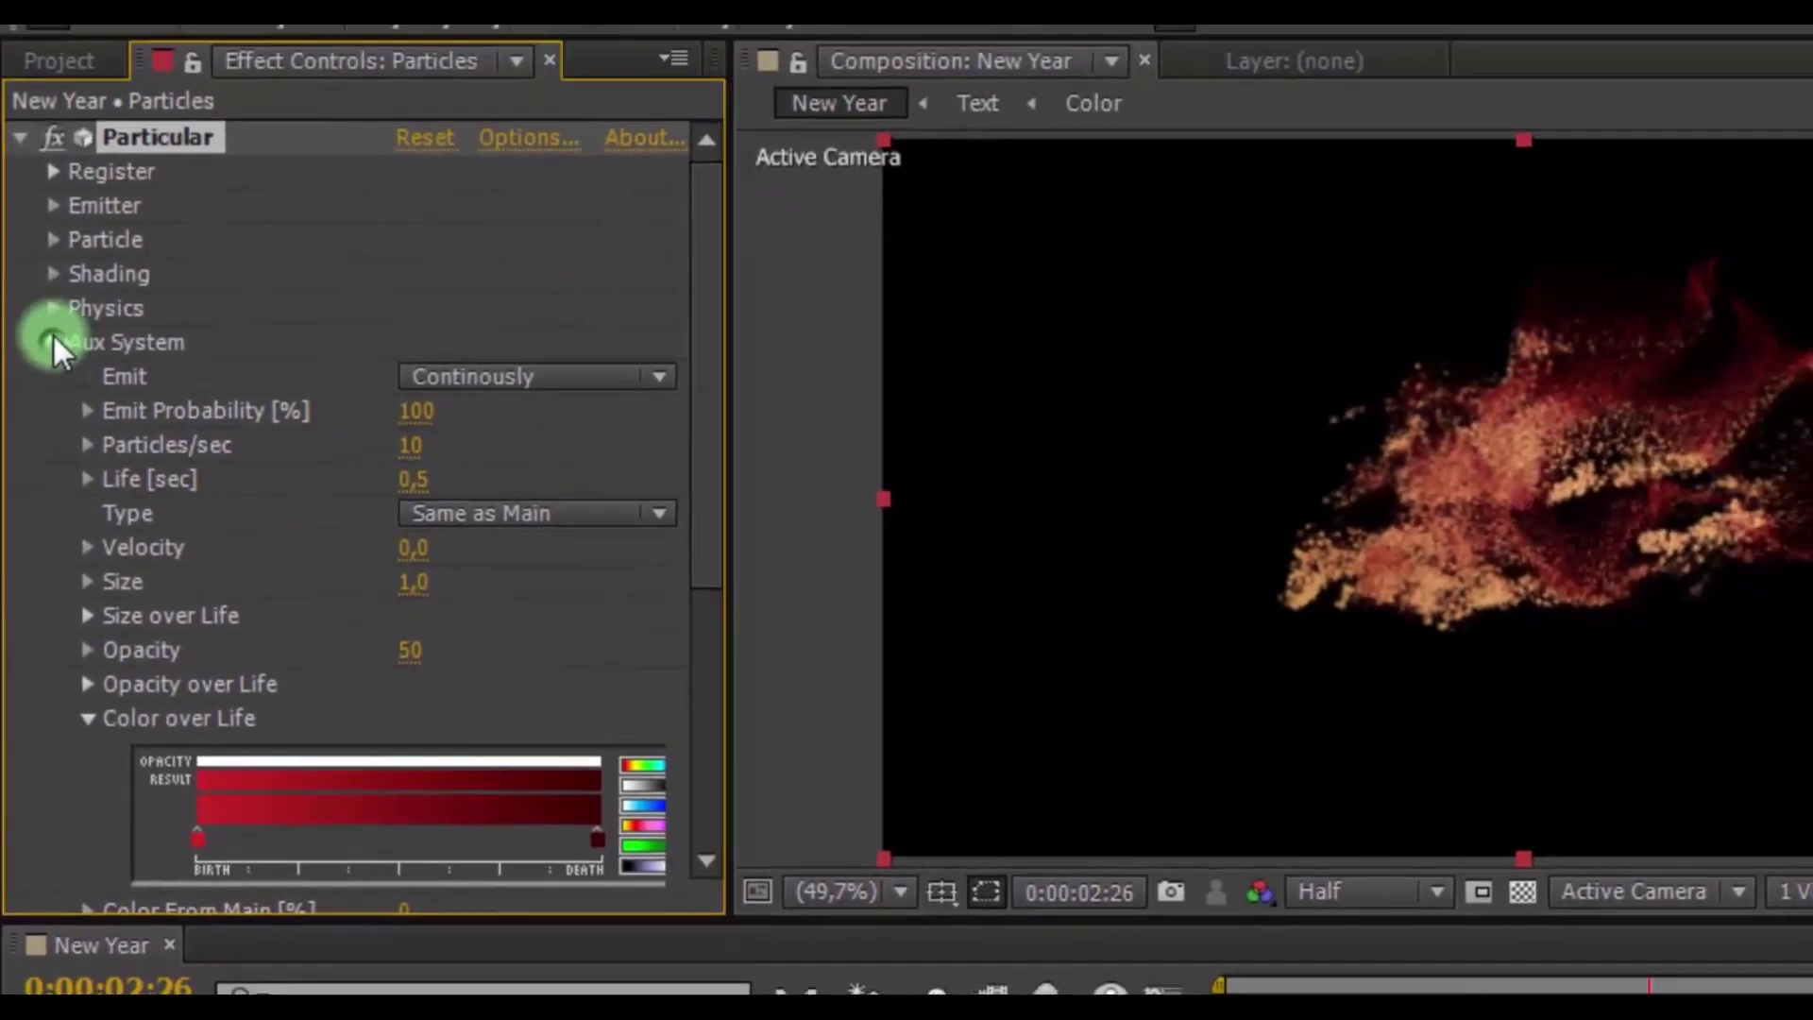
Add Christmas_texture.jpg to the composition as the bottom layer and scale it to 70%
left_click(58, 253)
left_click(20, 179)
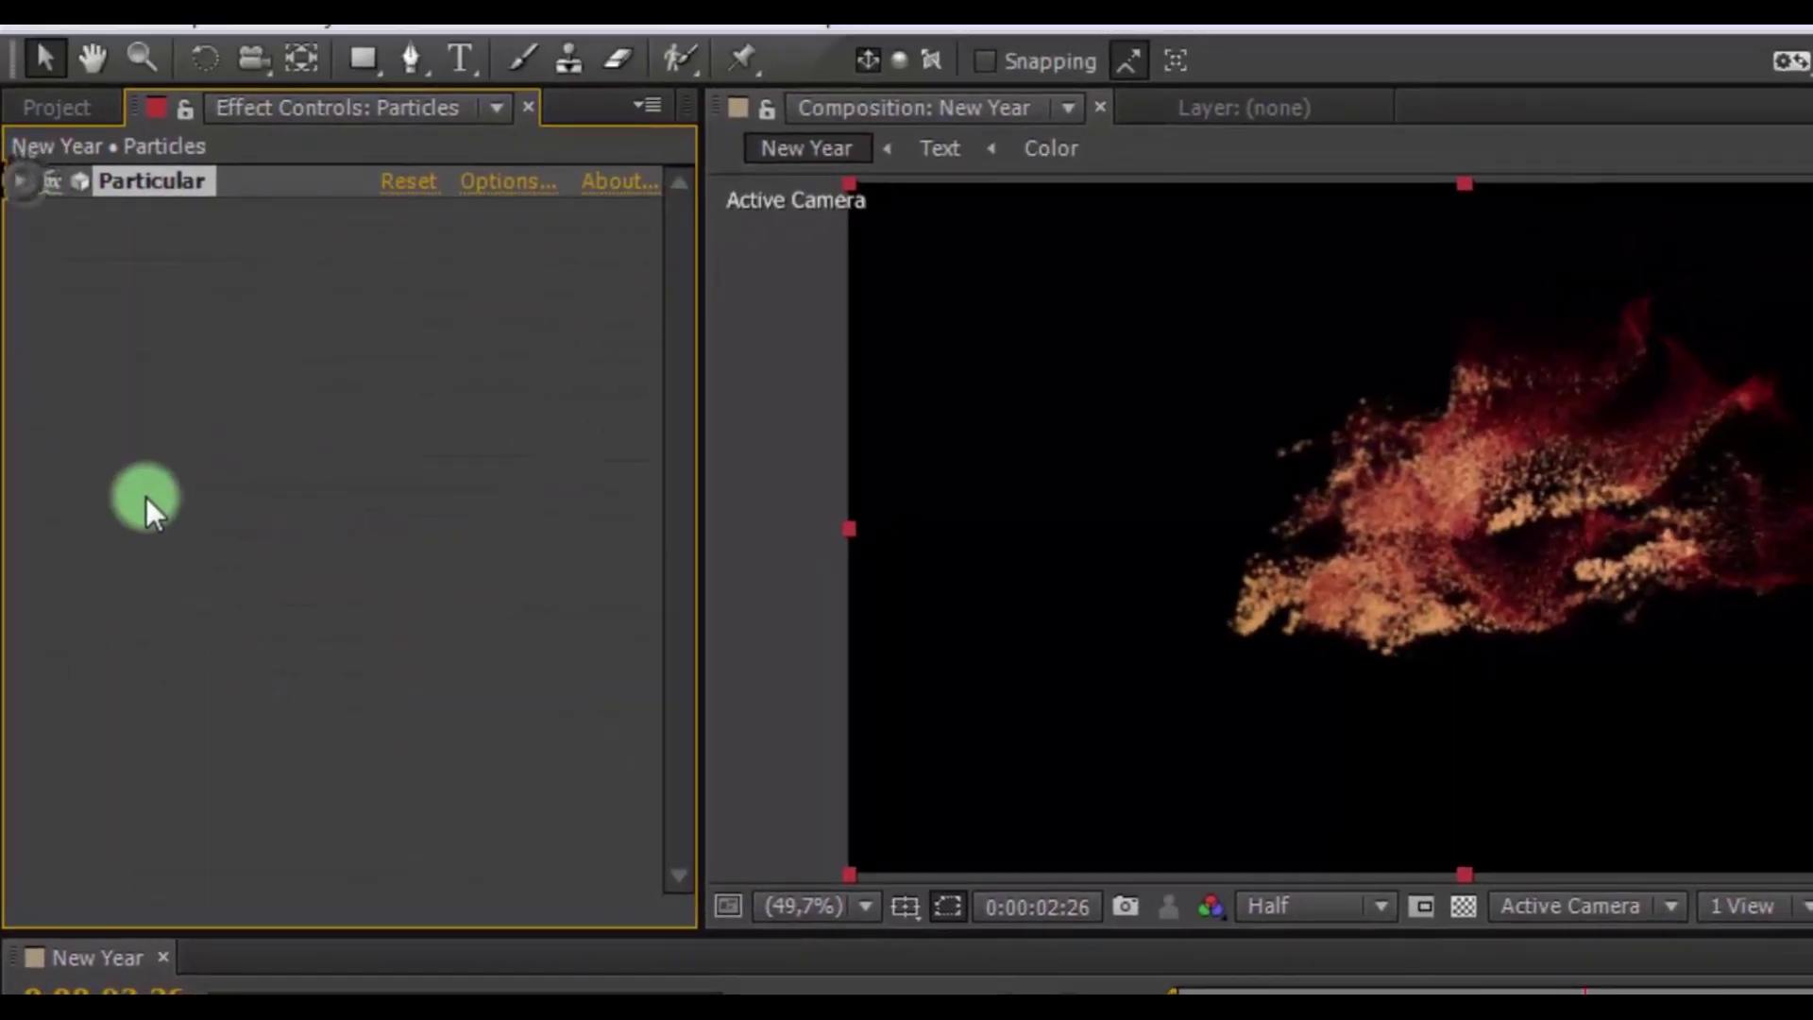
left_click(56, 106)
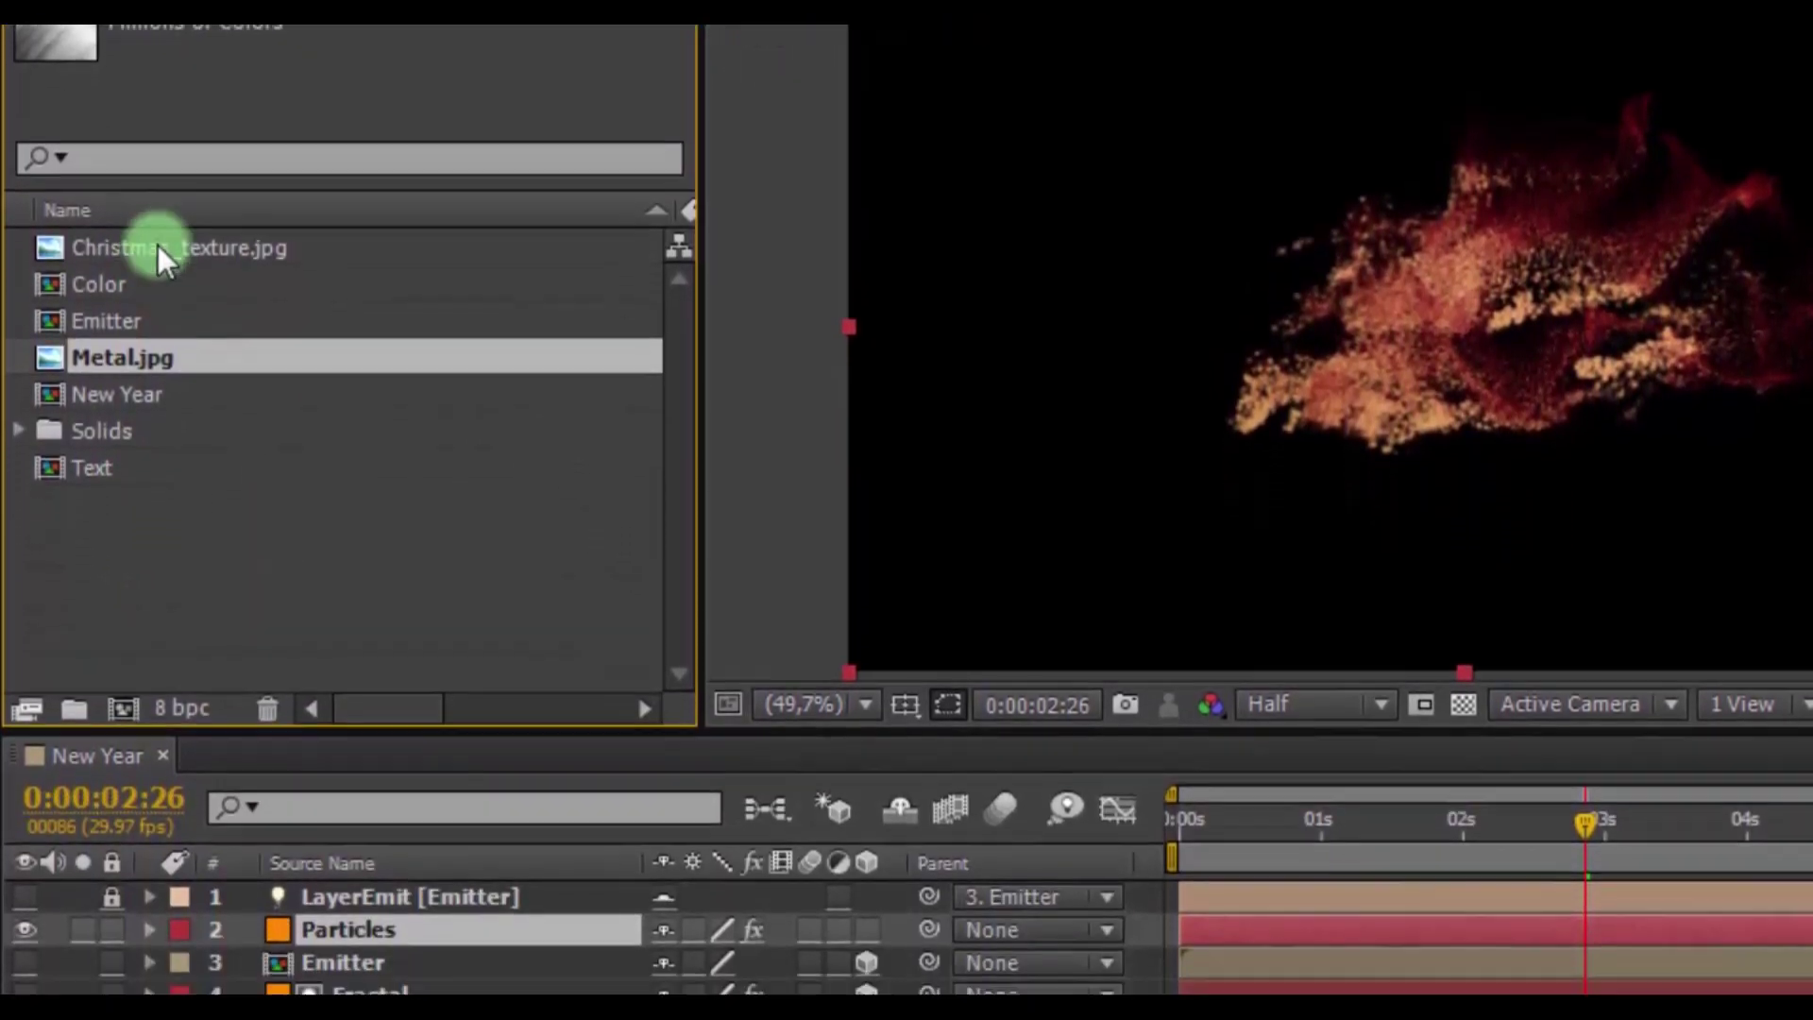
left_click_drag(157, 245, 268, 908)
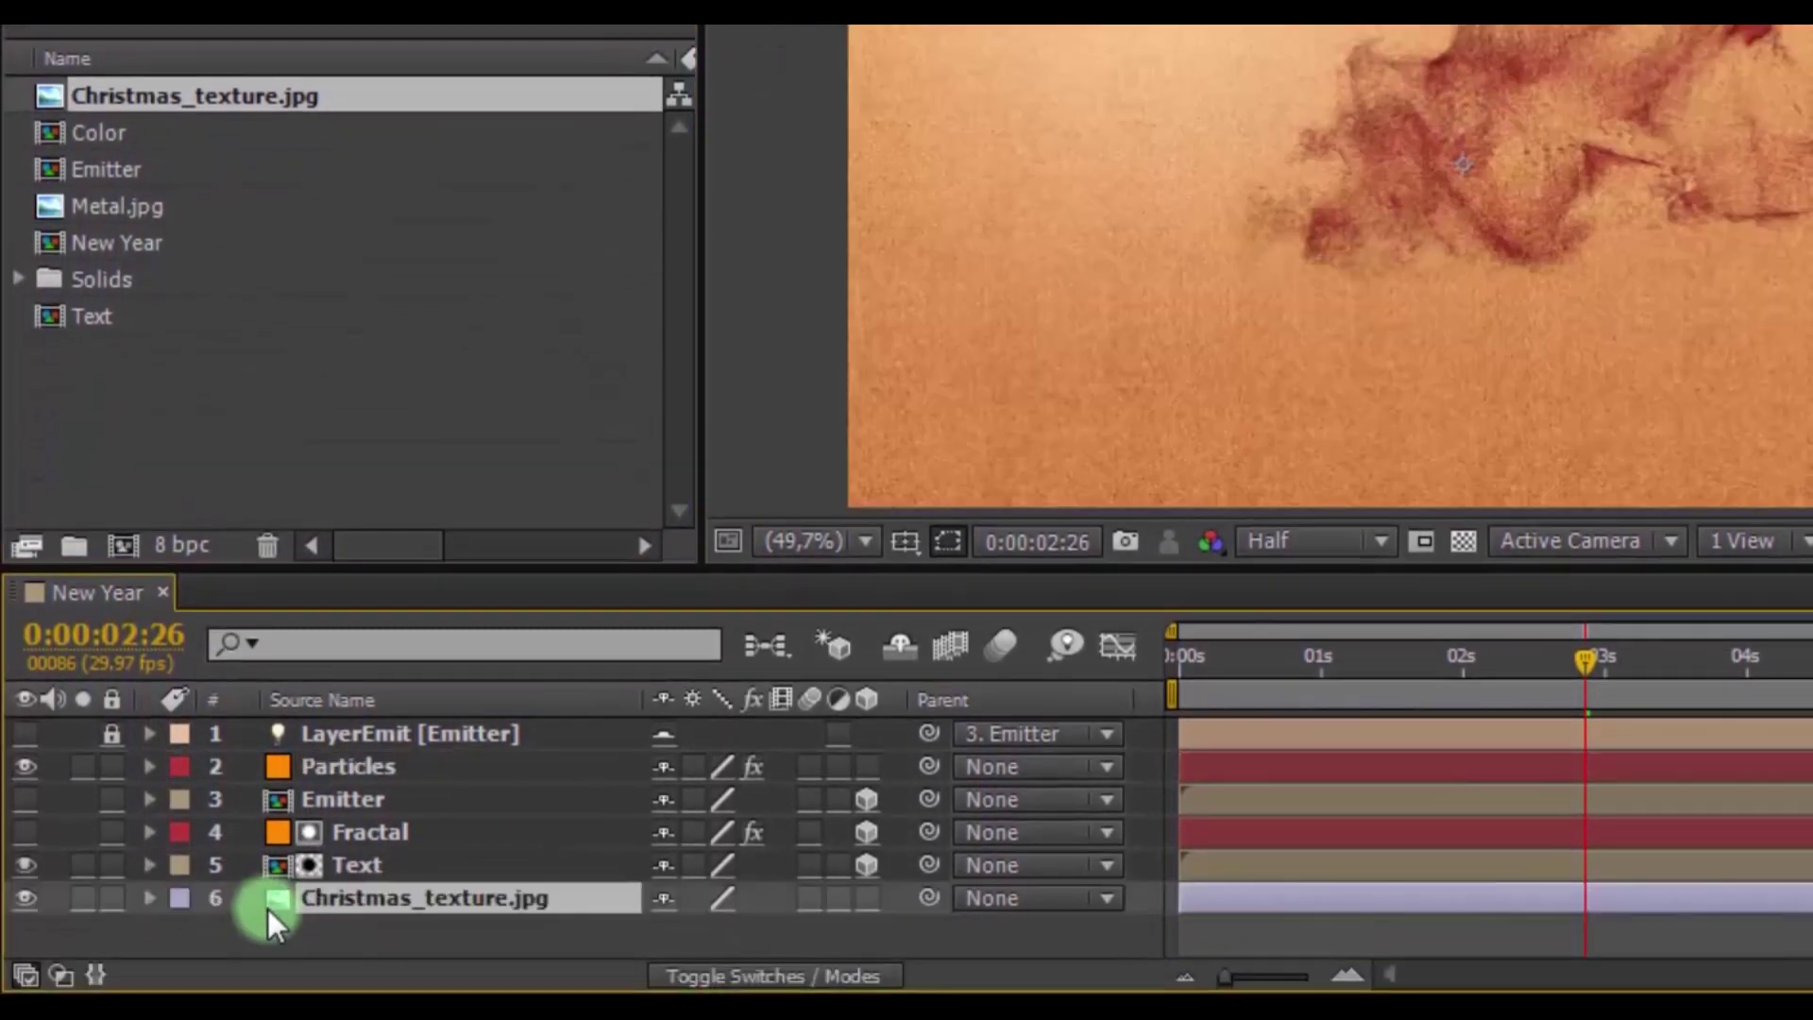
key("s")
mouse_move(609, 943)
left_mouse_down()
mouse_move(545, 941)
mouse_move(699, 938)
left_mouse_up()
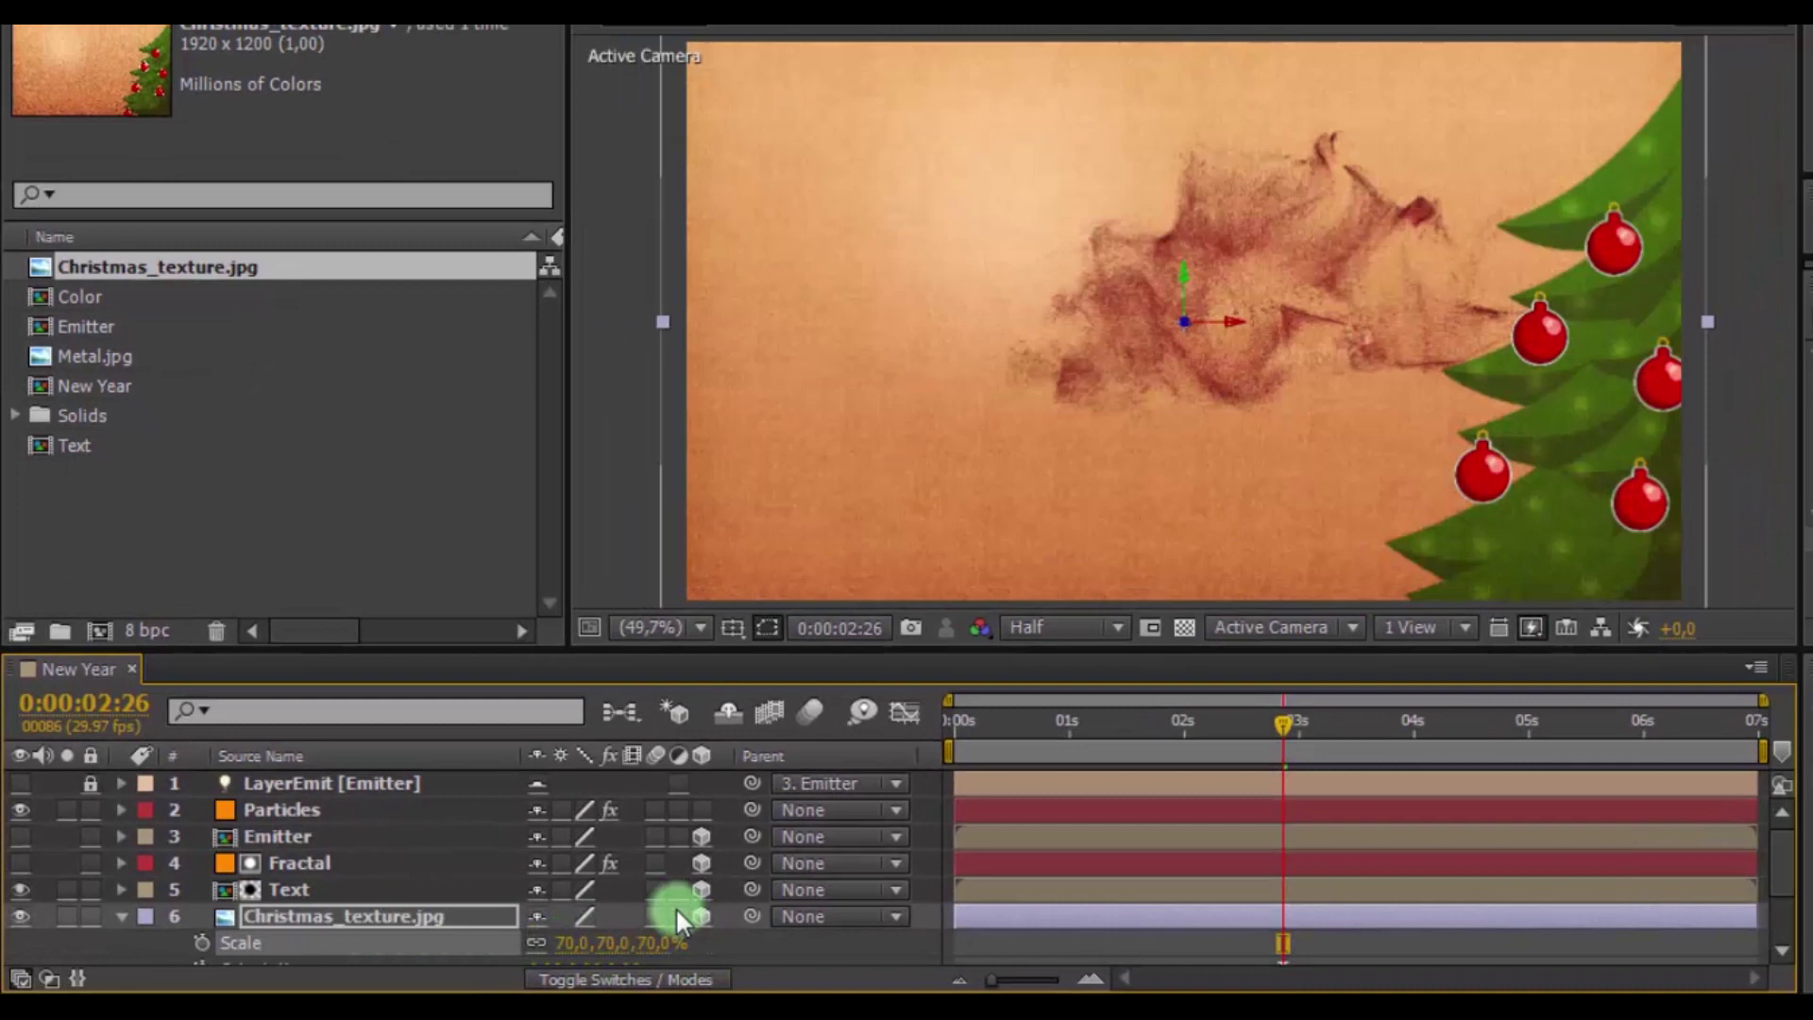
left_click(121, 918)
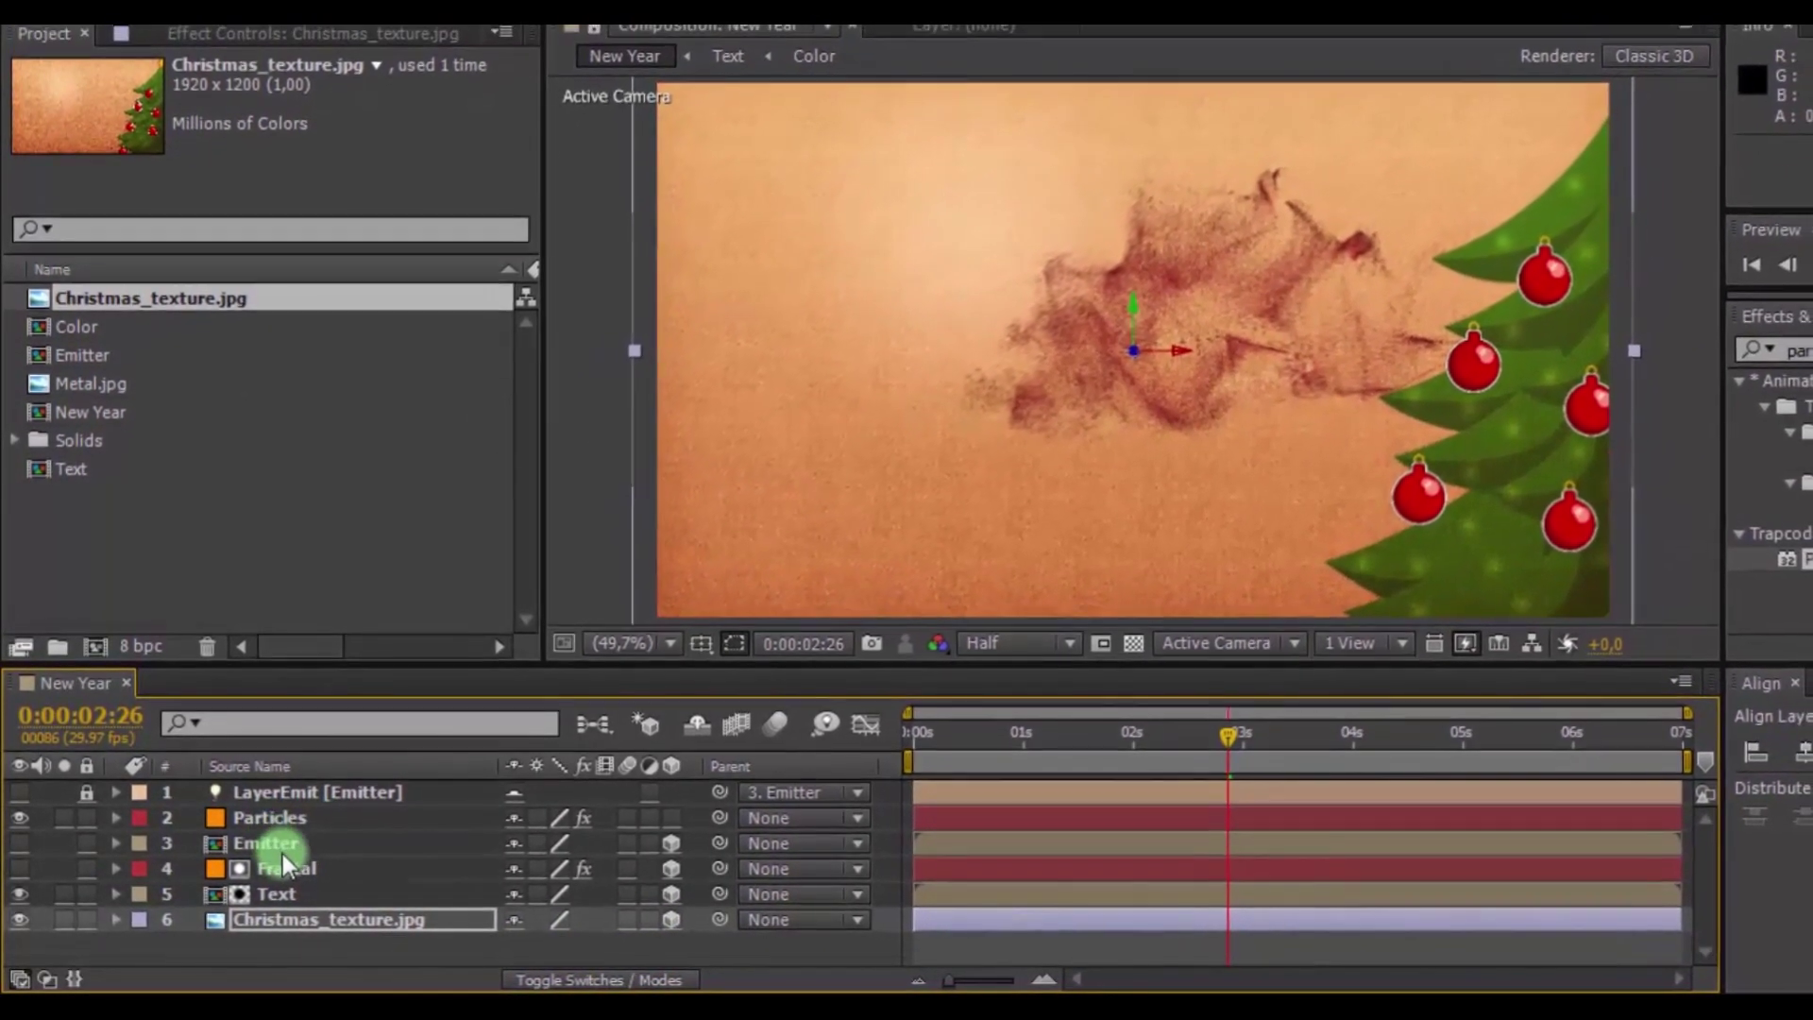
Inside the Emitter > Text precomps, drag the Merry Christmas layer up and to the left
double_click(282, 852)
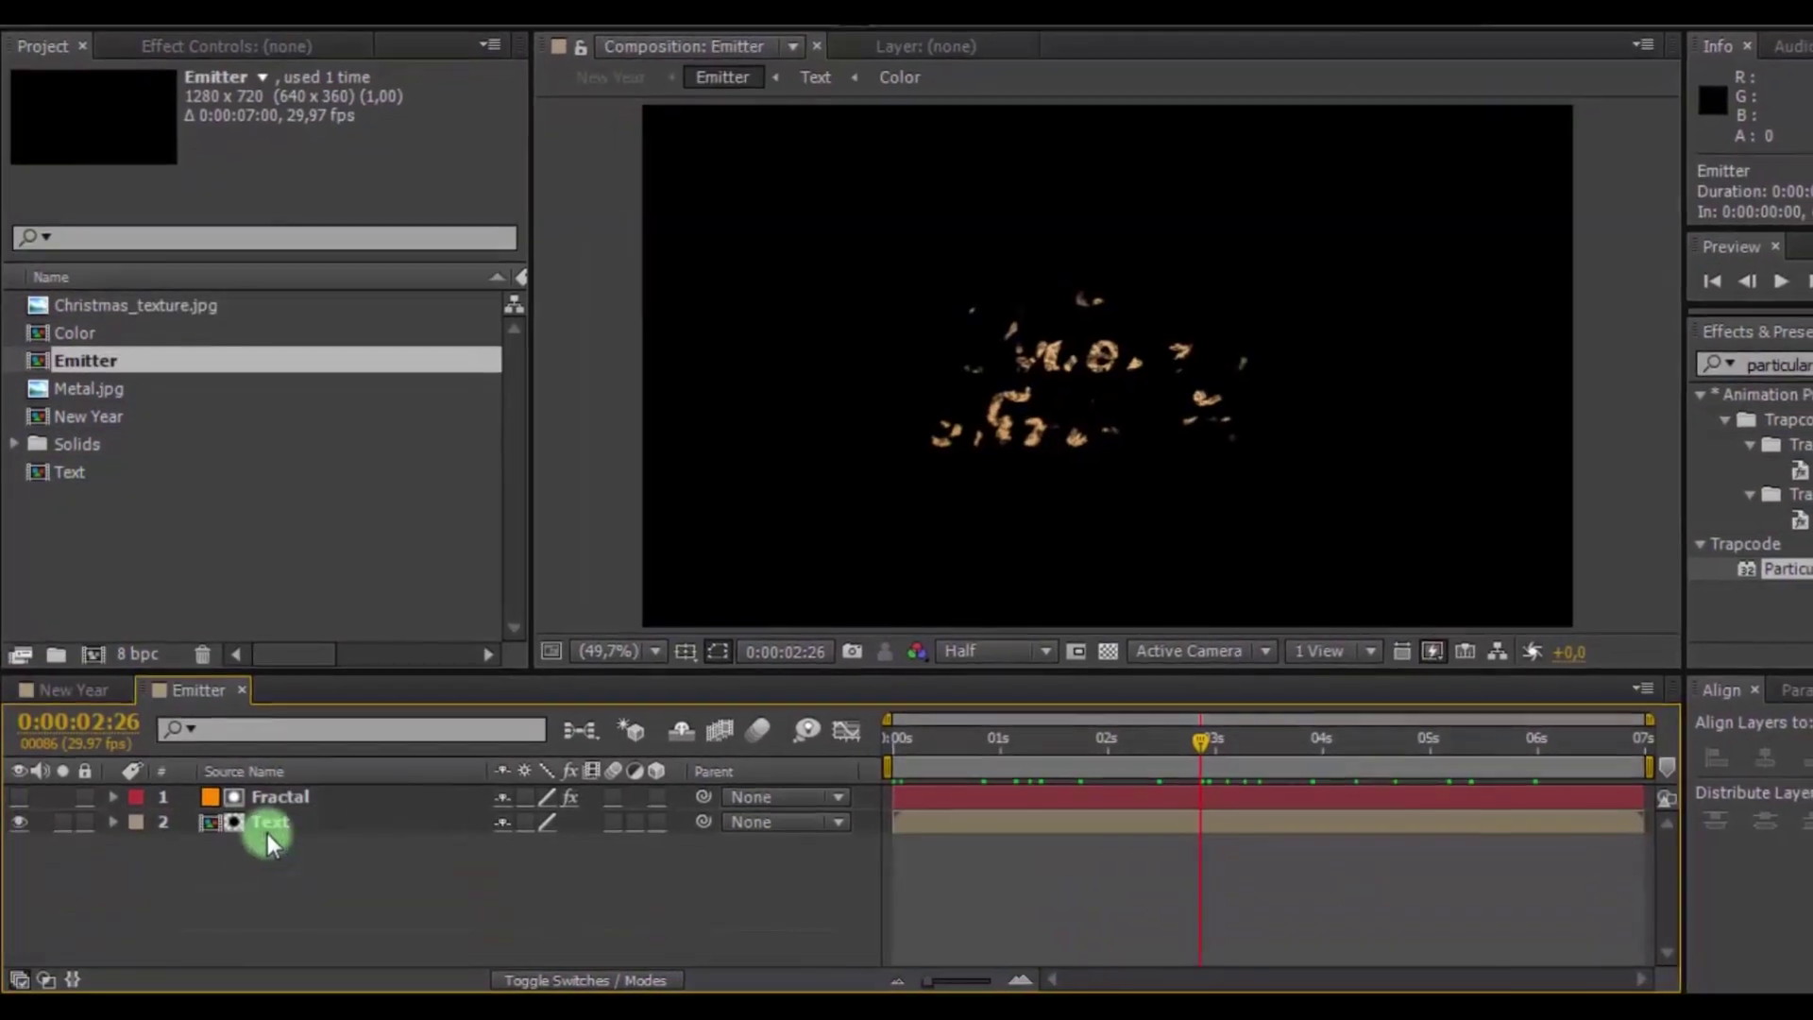
double_click(270, 832)
left_click(284, 800)
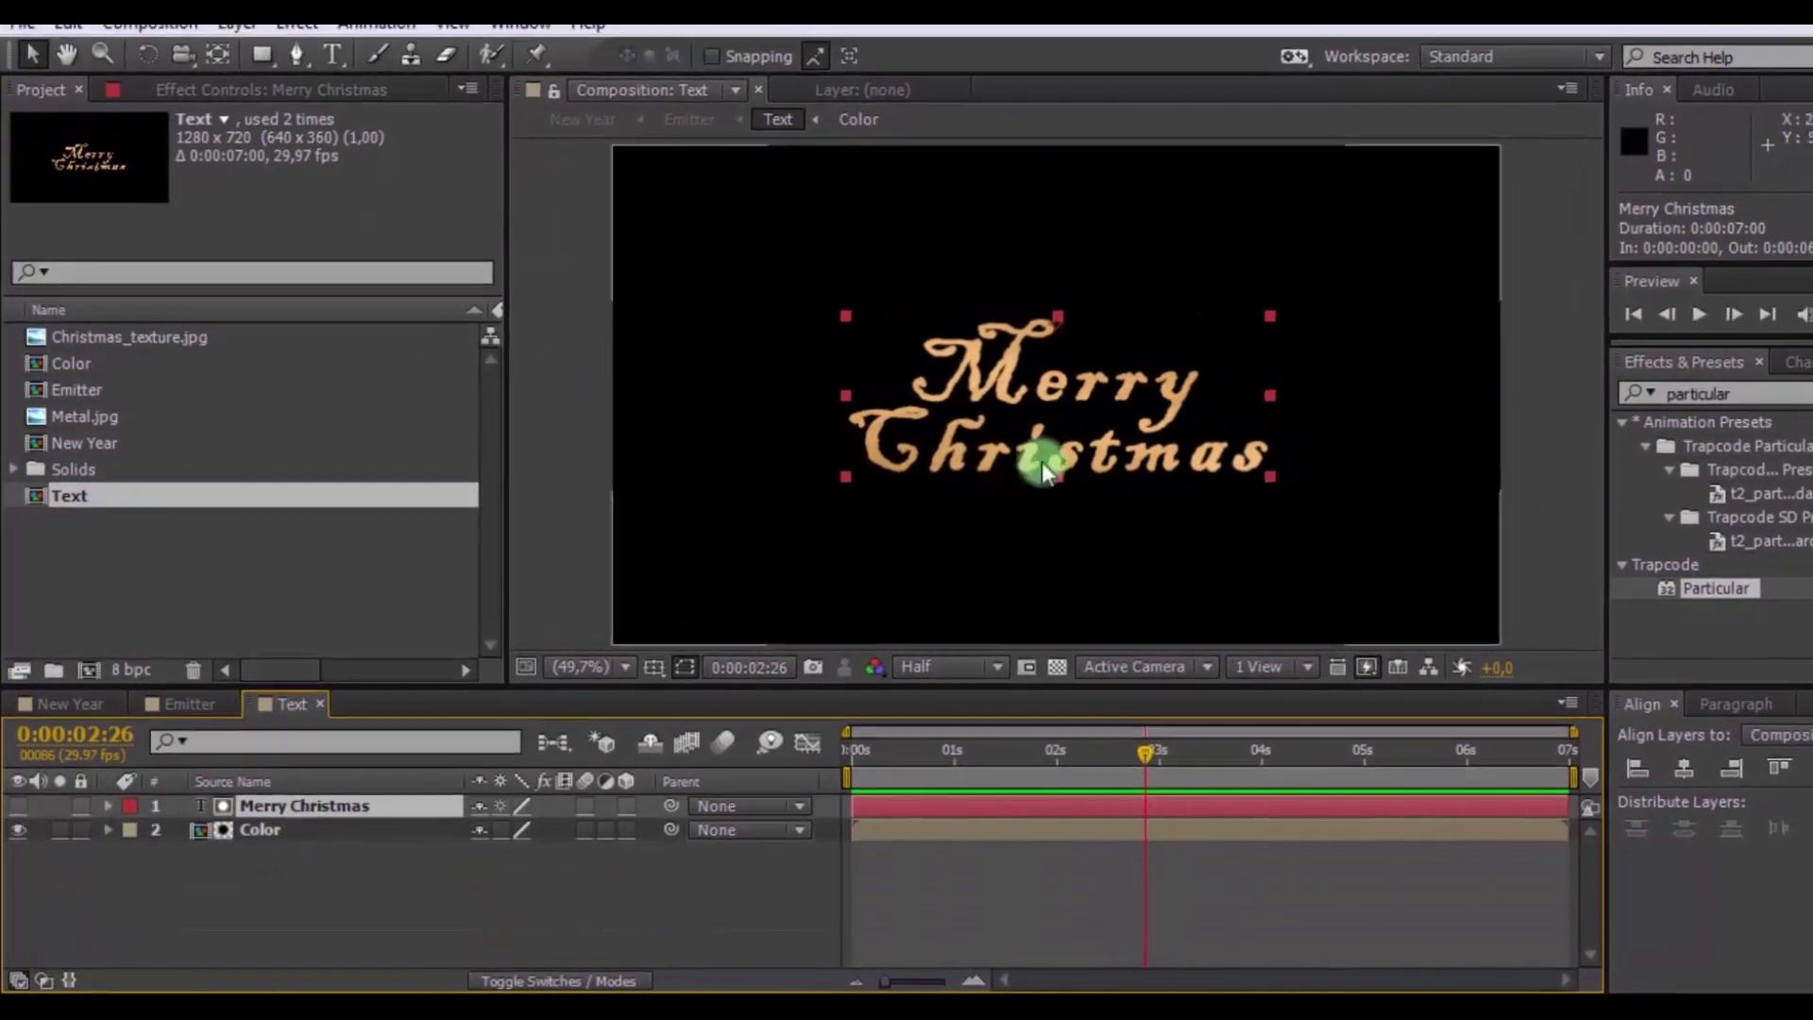
left_click_drag(1092, 433, 947, 376)
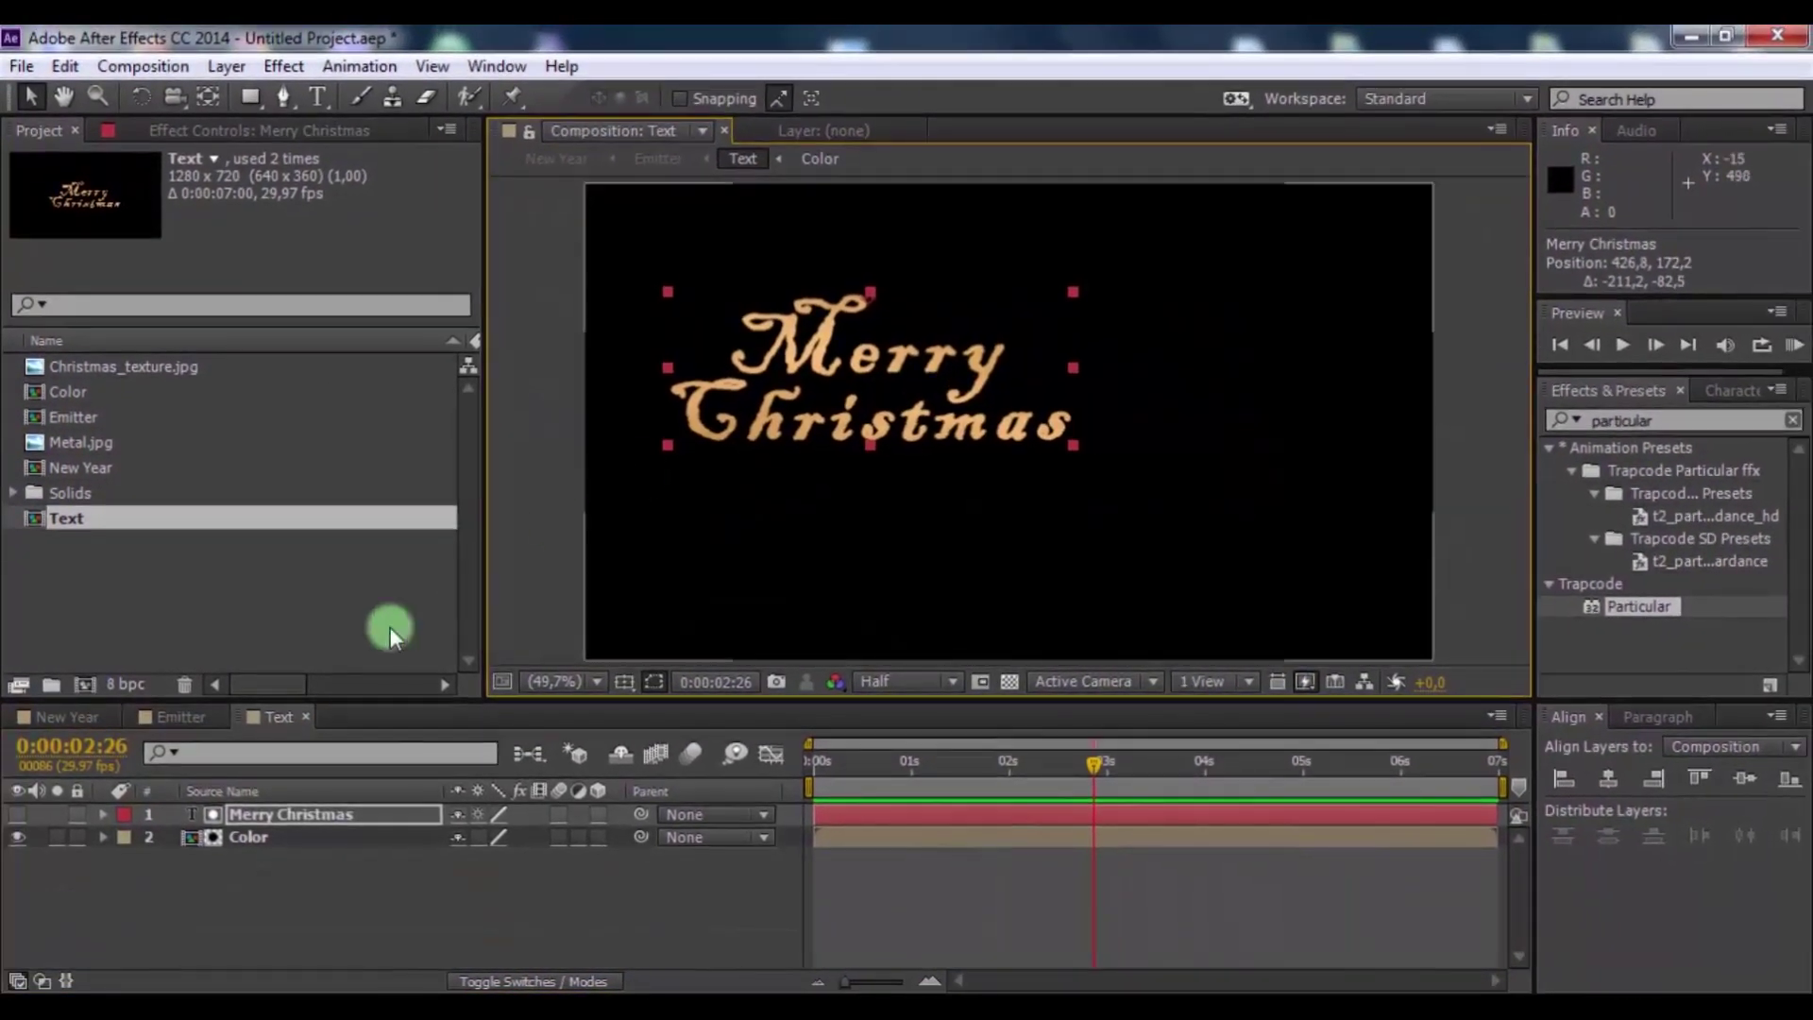
left_click(91, 720)
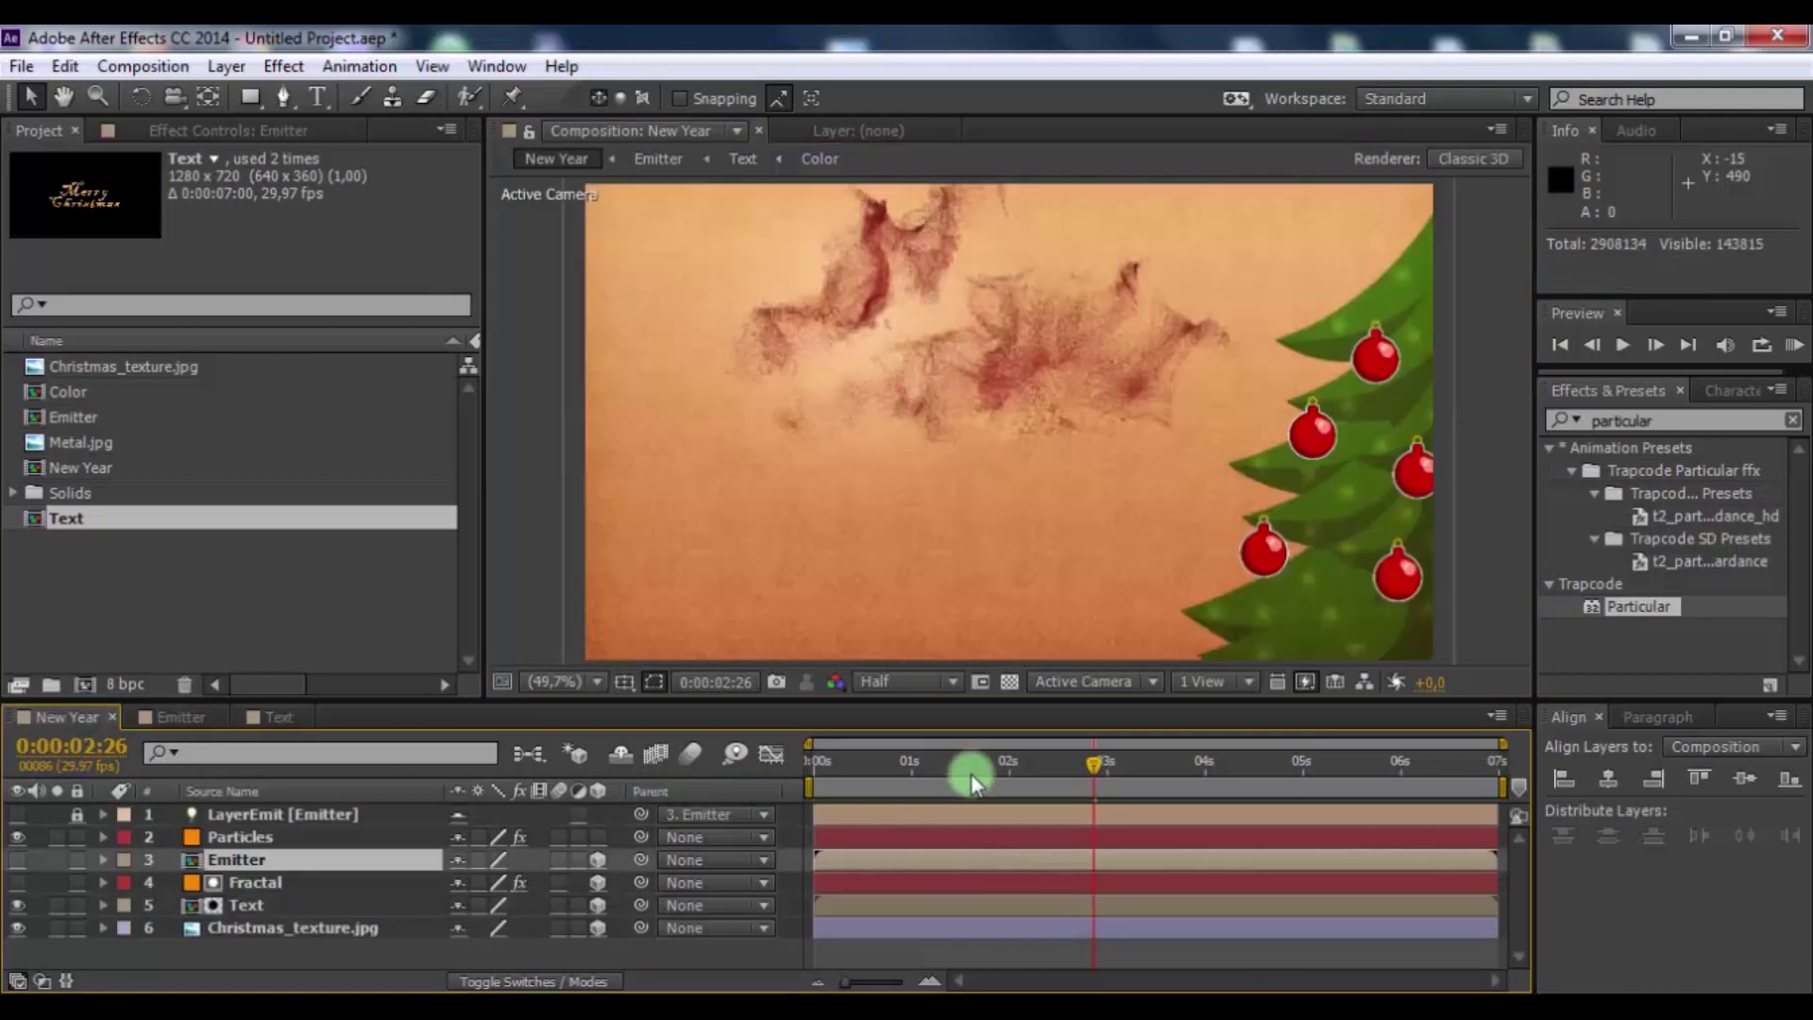
mouse_move(972, 765)
left_mouse_down()
mouse_move(1413, 770)
mouse_move(1357, 770)
left_mouse_up()
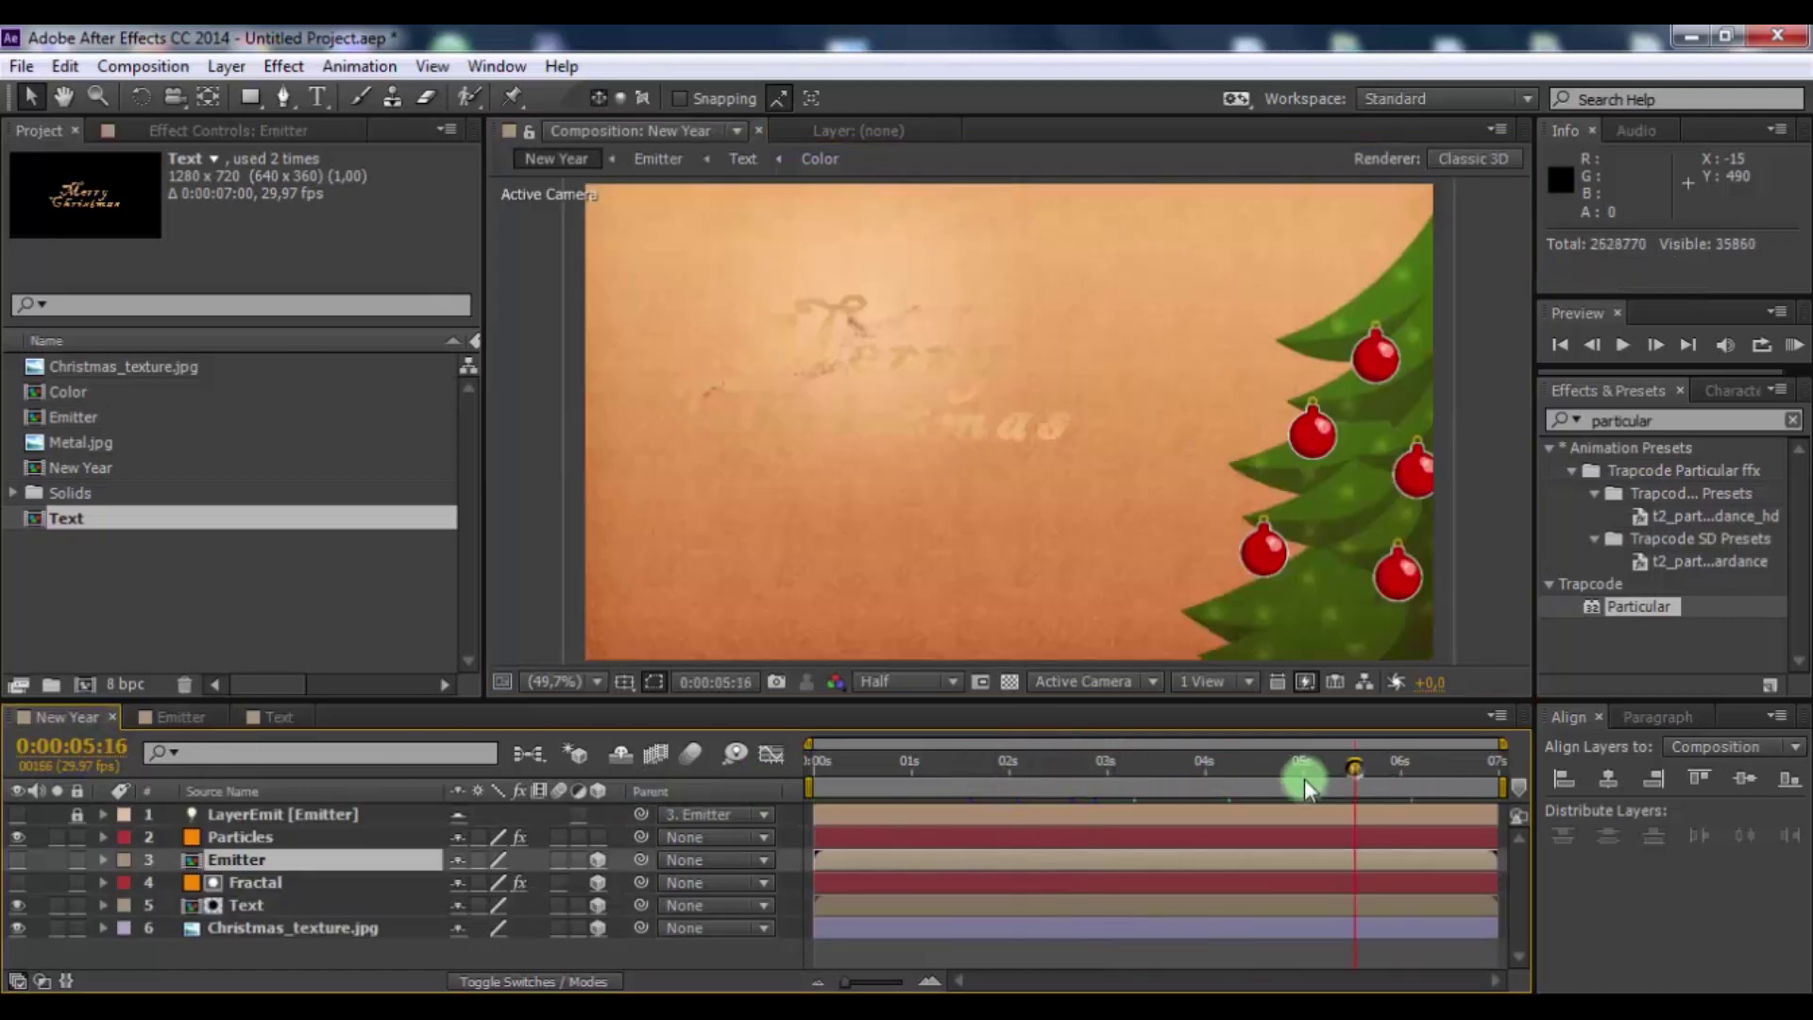
Apply Curves to the Text layer and lift its Red channel curve
left_click(264, 842)
left_click(246, 905)
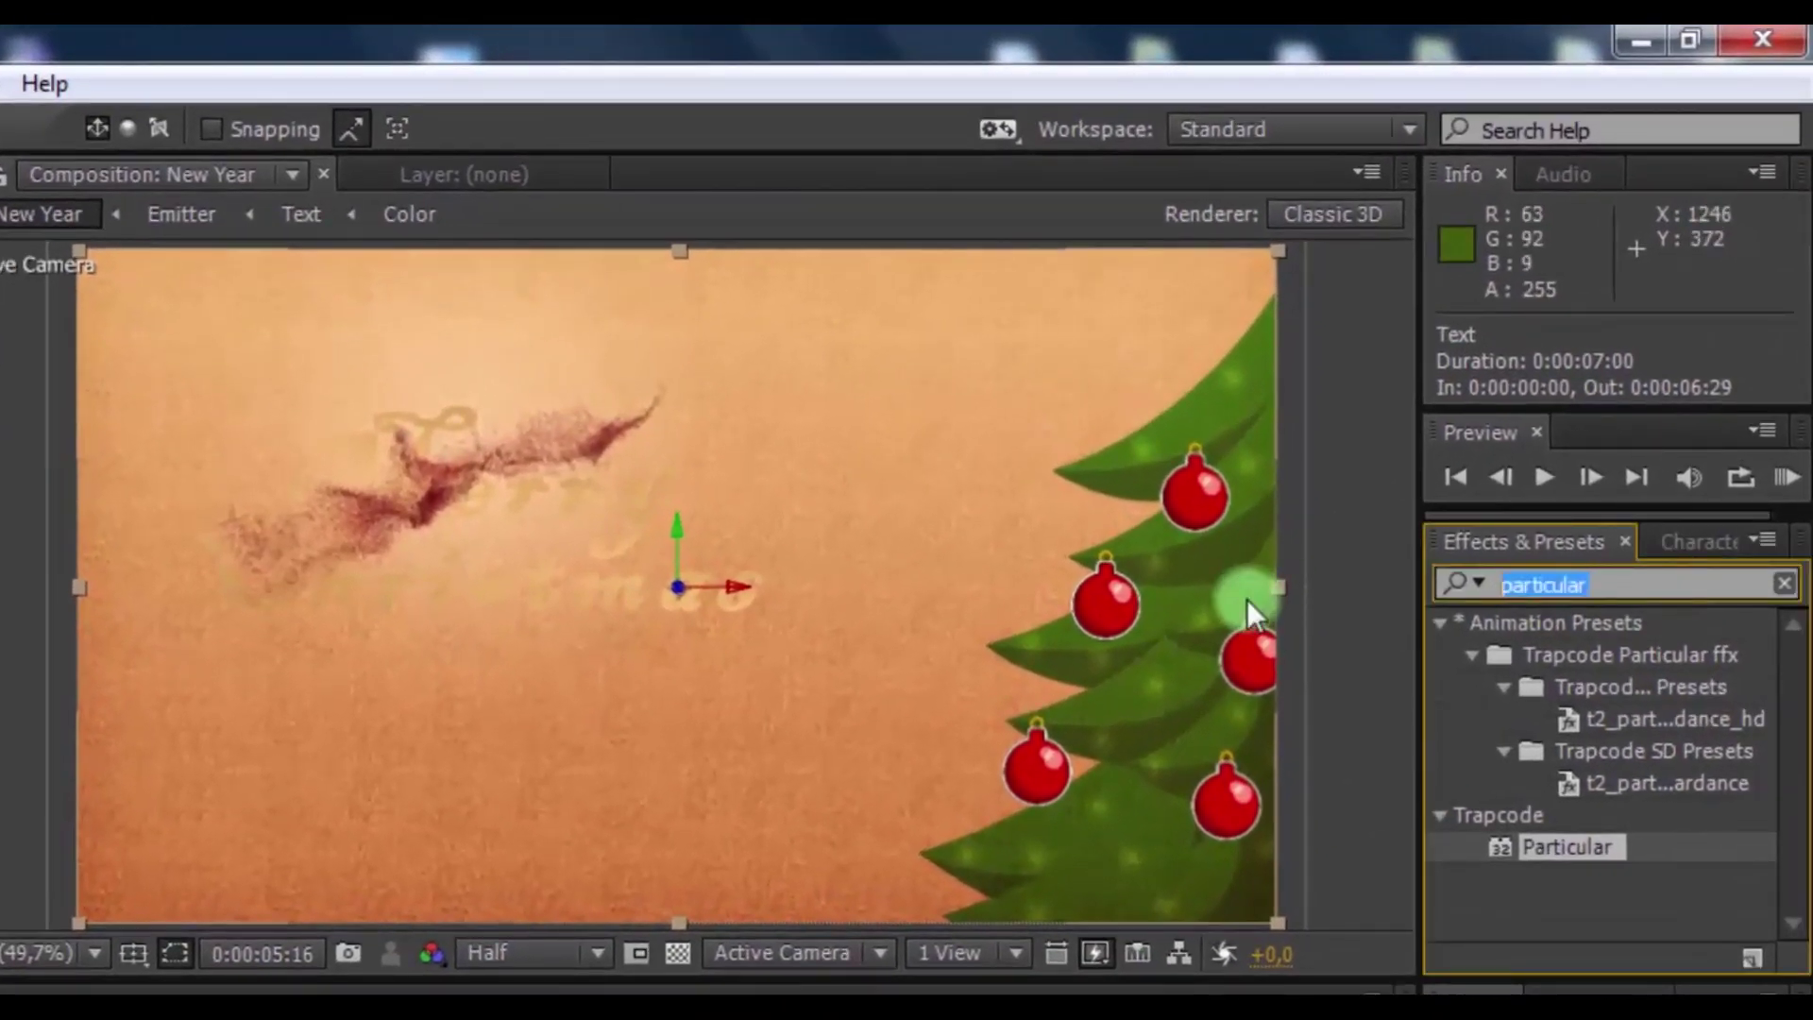
type("curves")
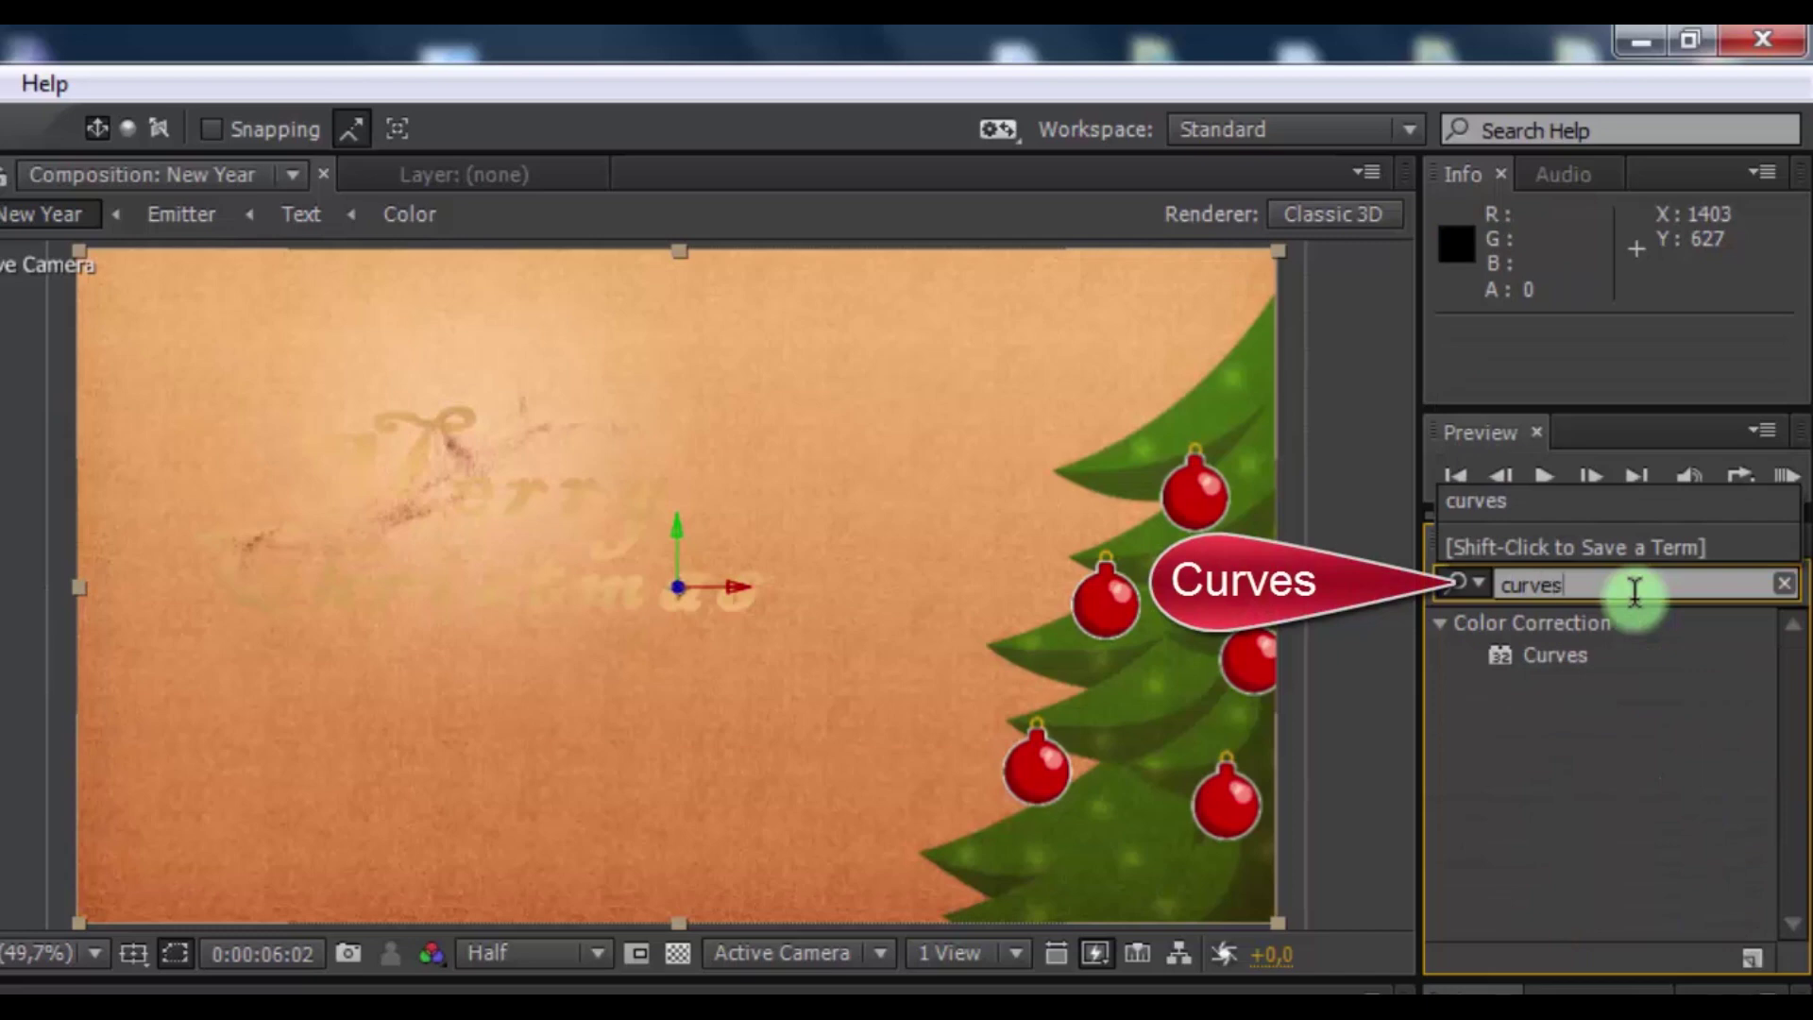
left_click_drag(1555, 654, 281, 901)
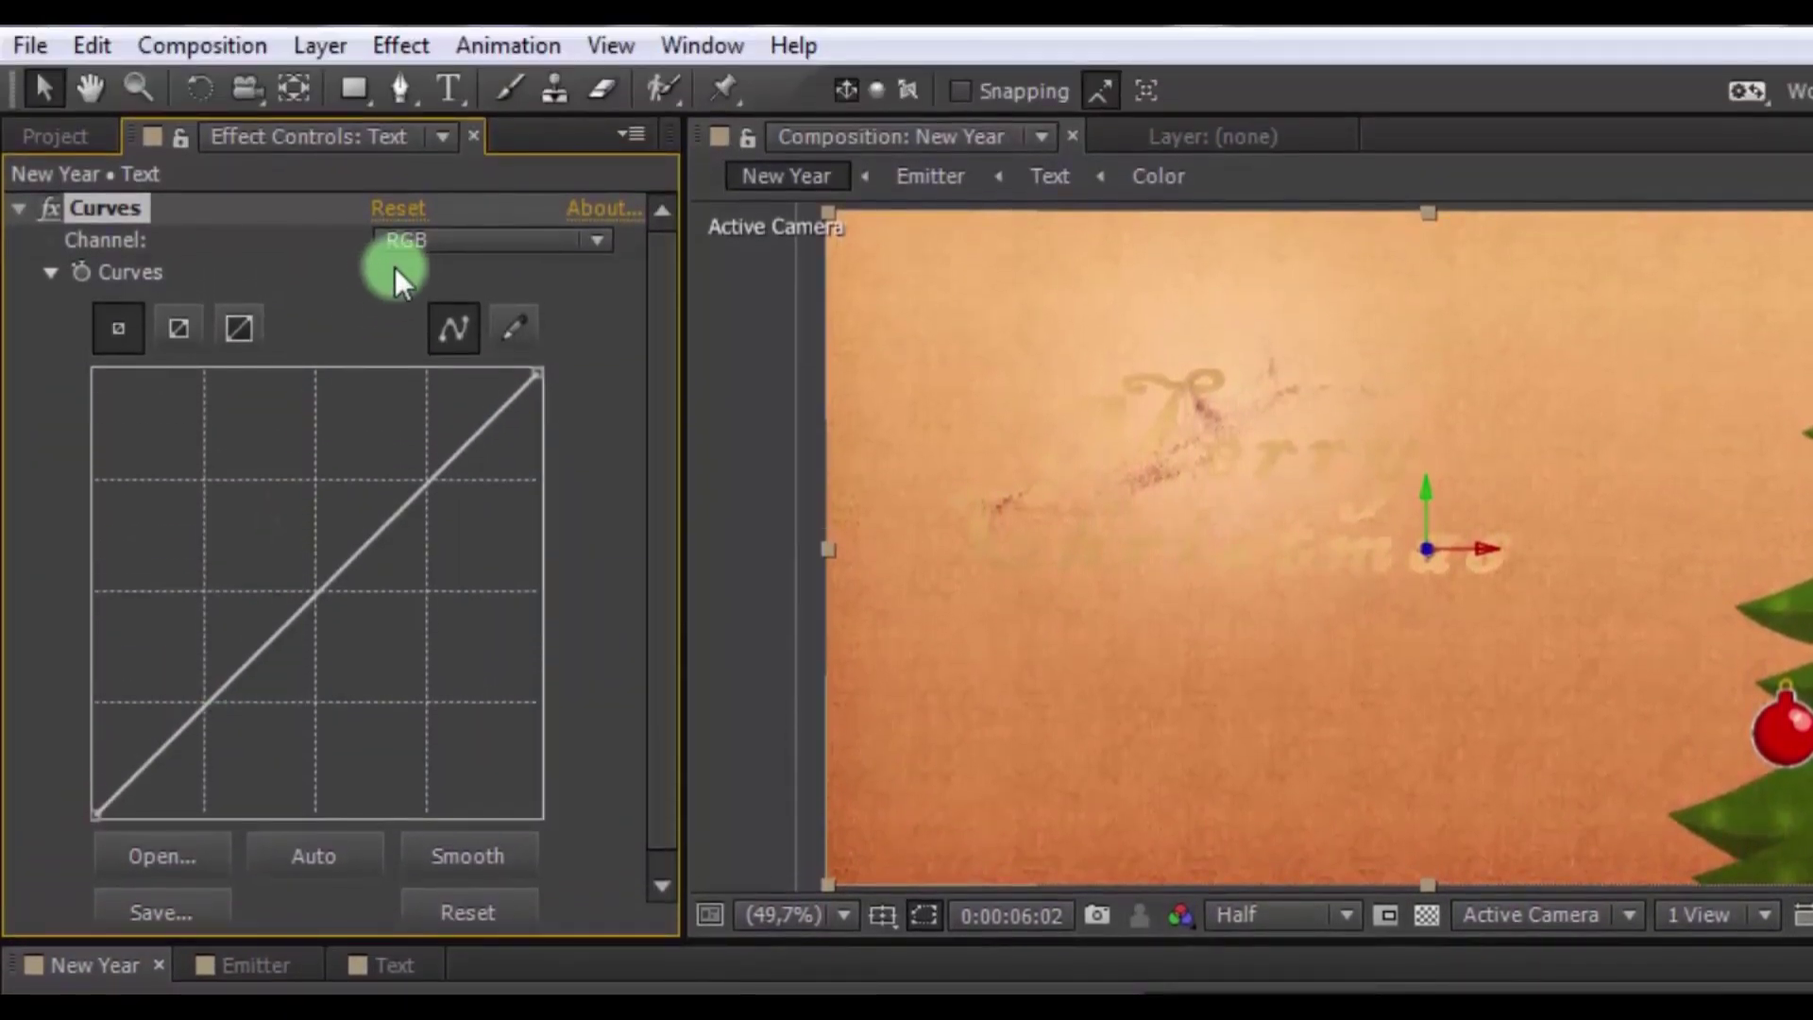
left_click(406, 244)
left_click(425, 323)
left_click_drag(317, 593, 218, 584)
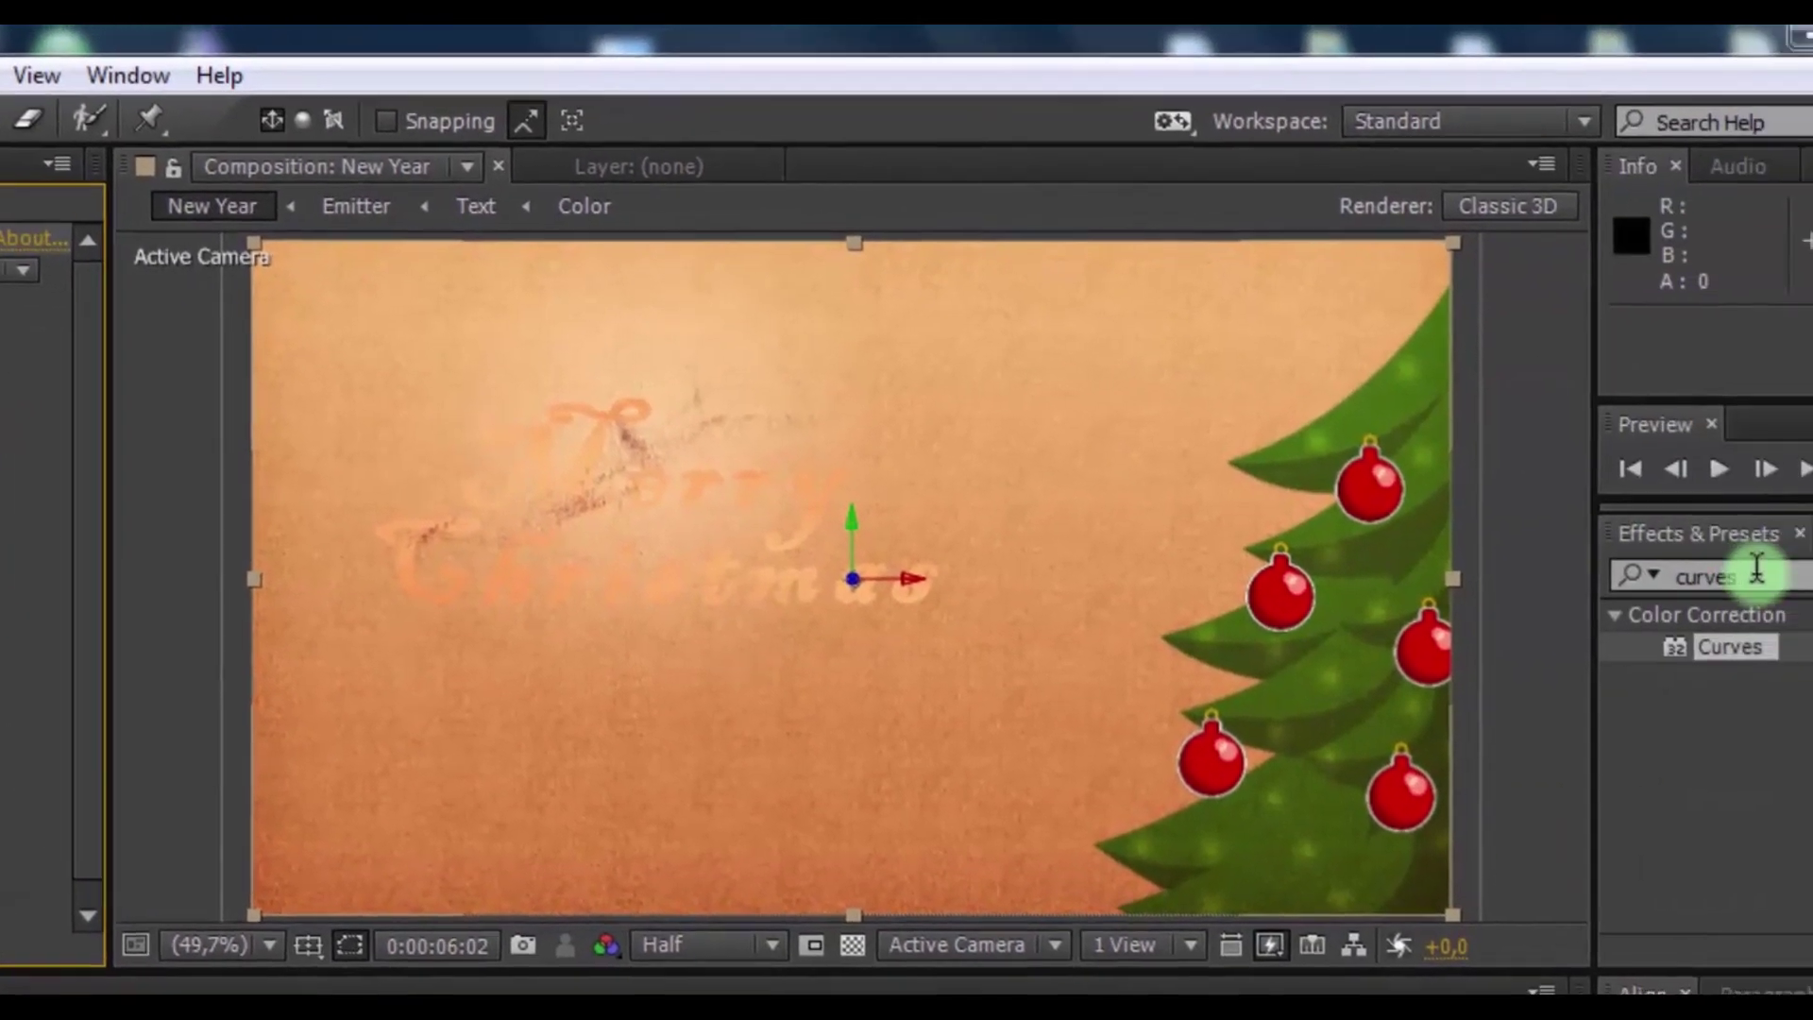
type("glow")
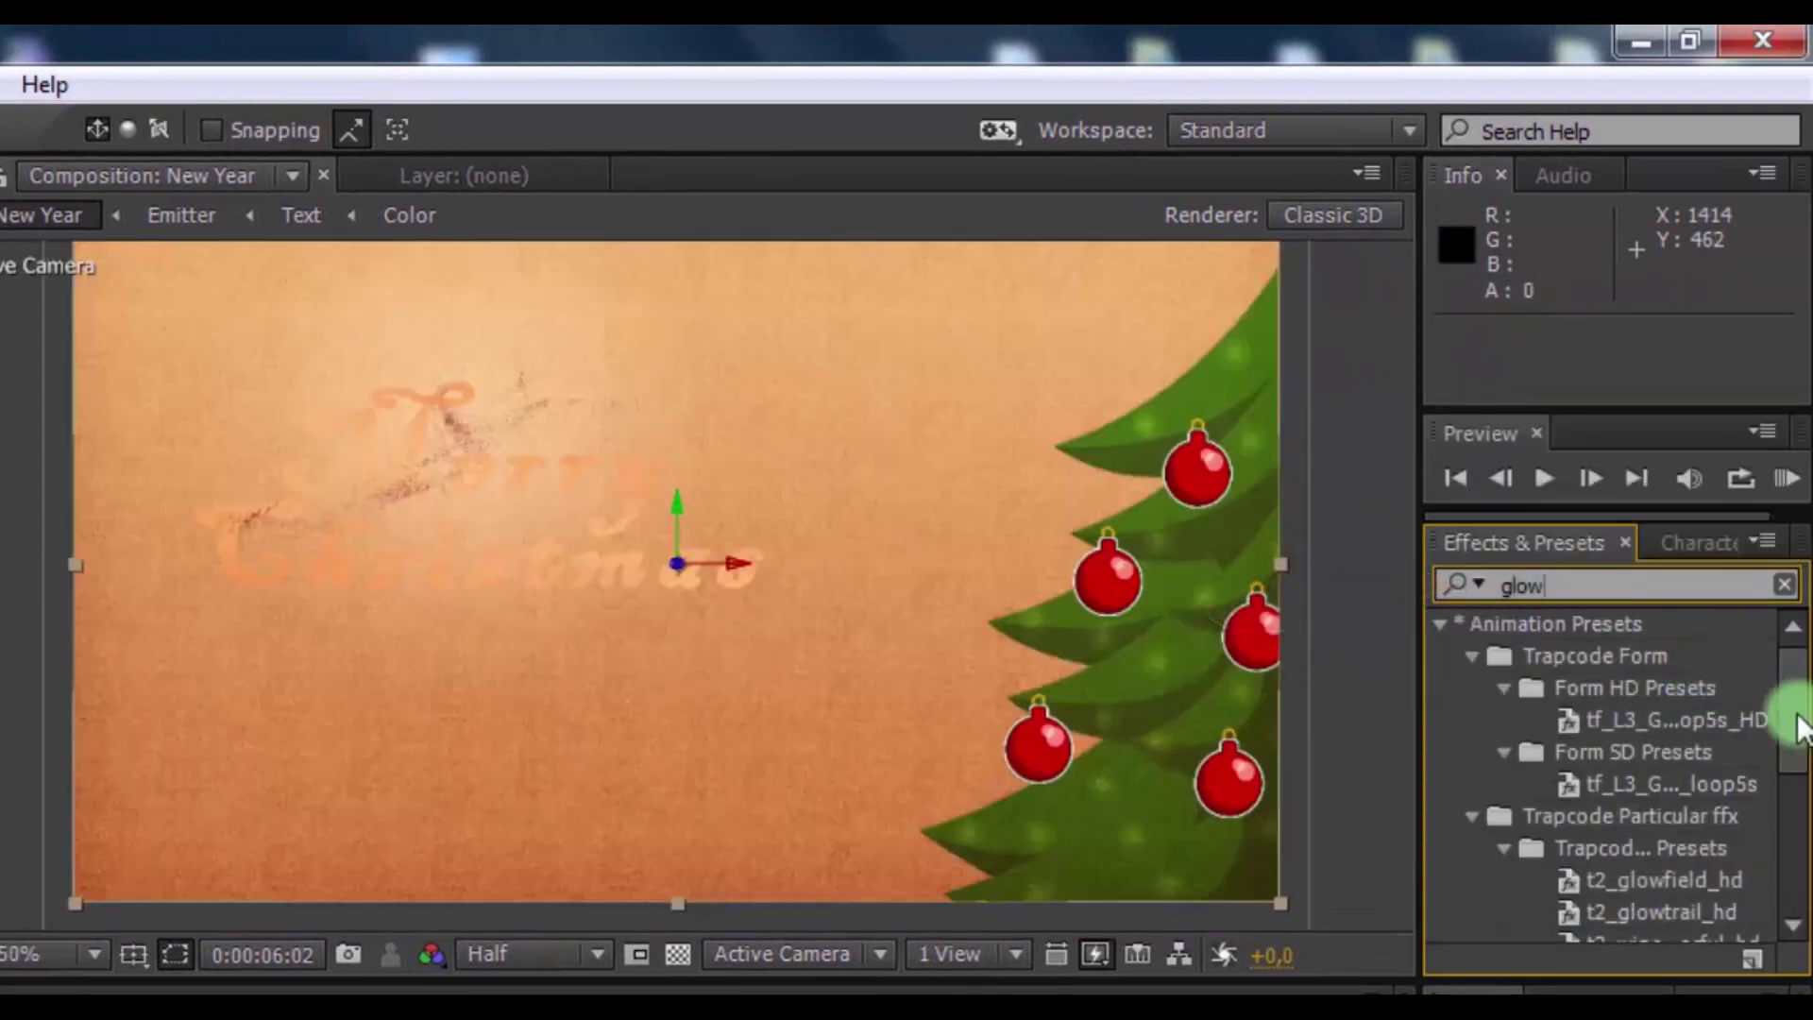
left_click_drag(1789, 719, 1781, 819)
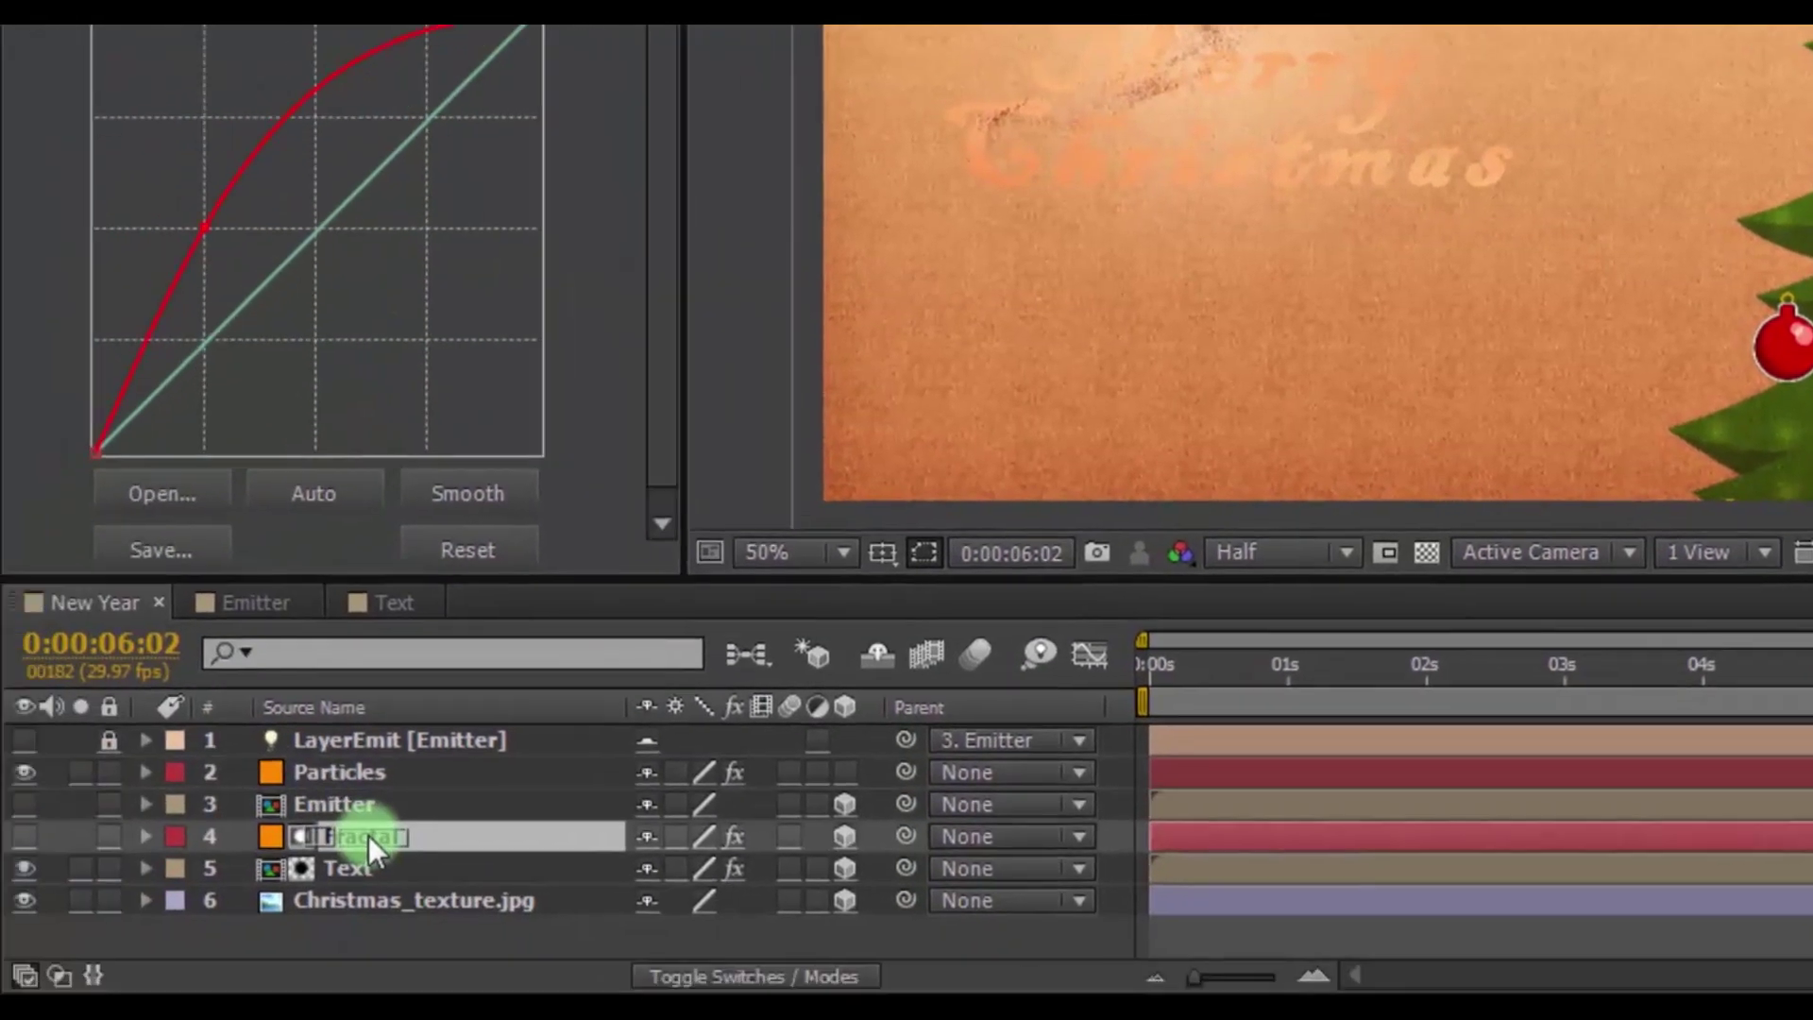
Set the Text layer's Glow to threshold 100%, radius 70 and intensity 0
left_click(364, 865)
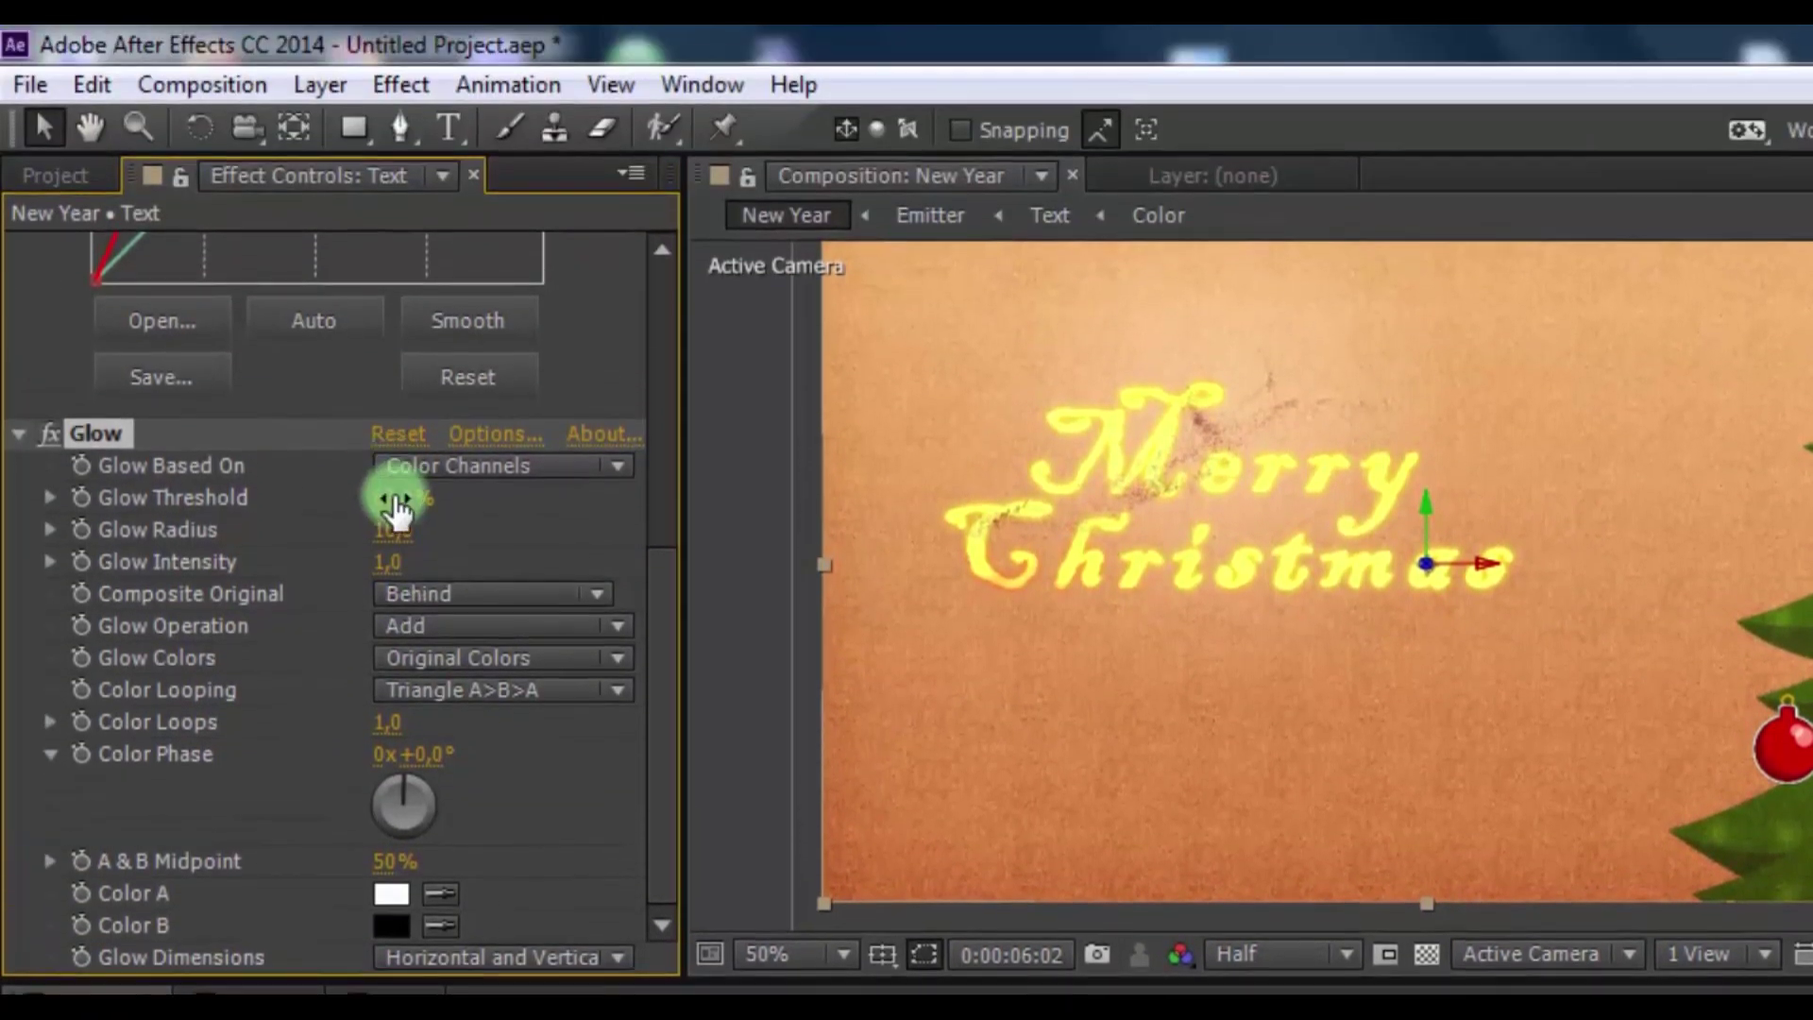
key("Return")
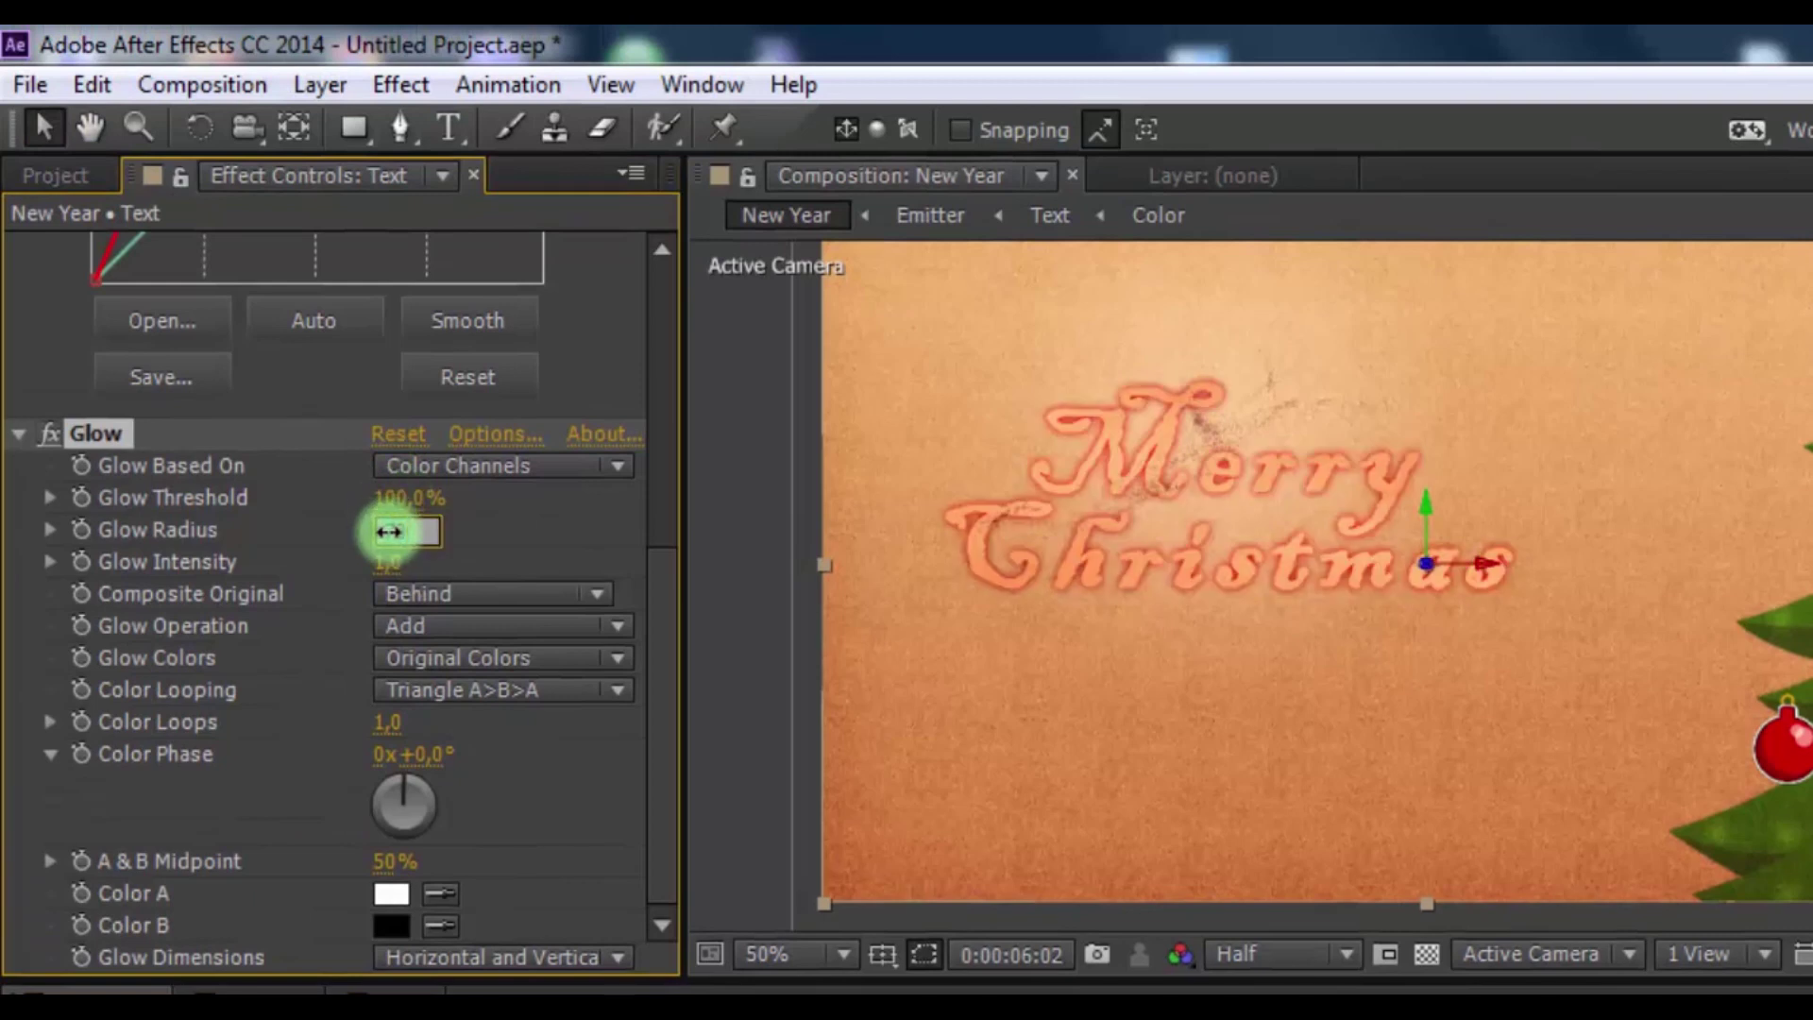
key("Return")
left_click(388, 563)
type("0")
key("Return")
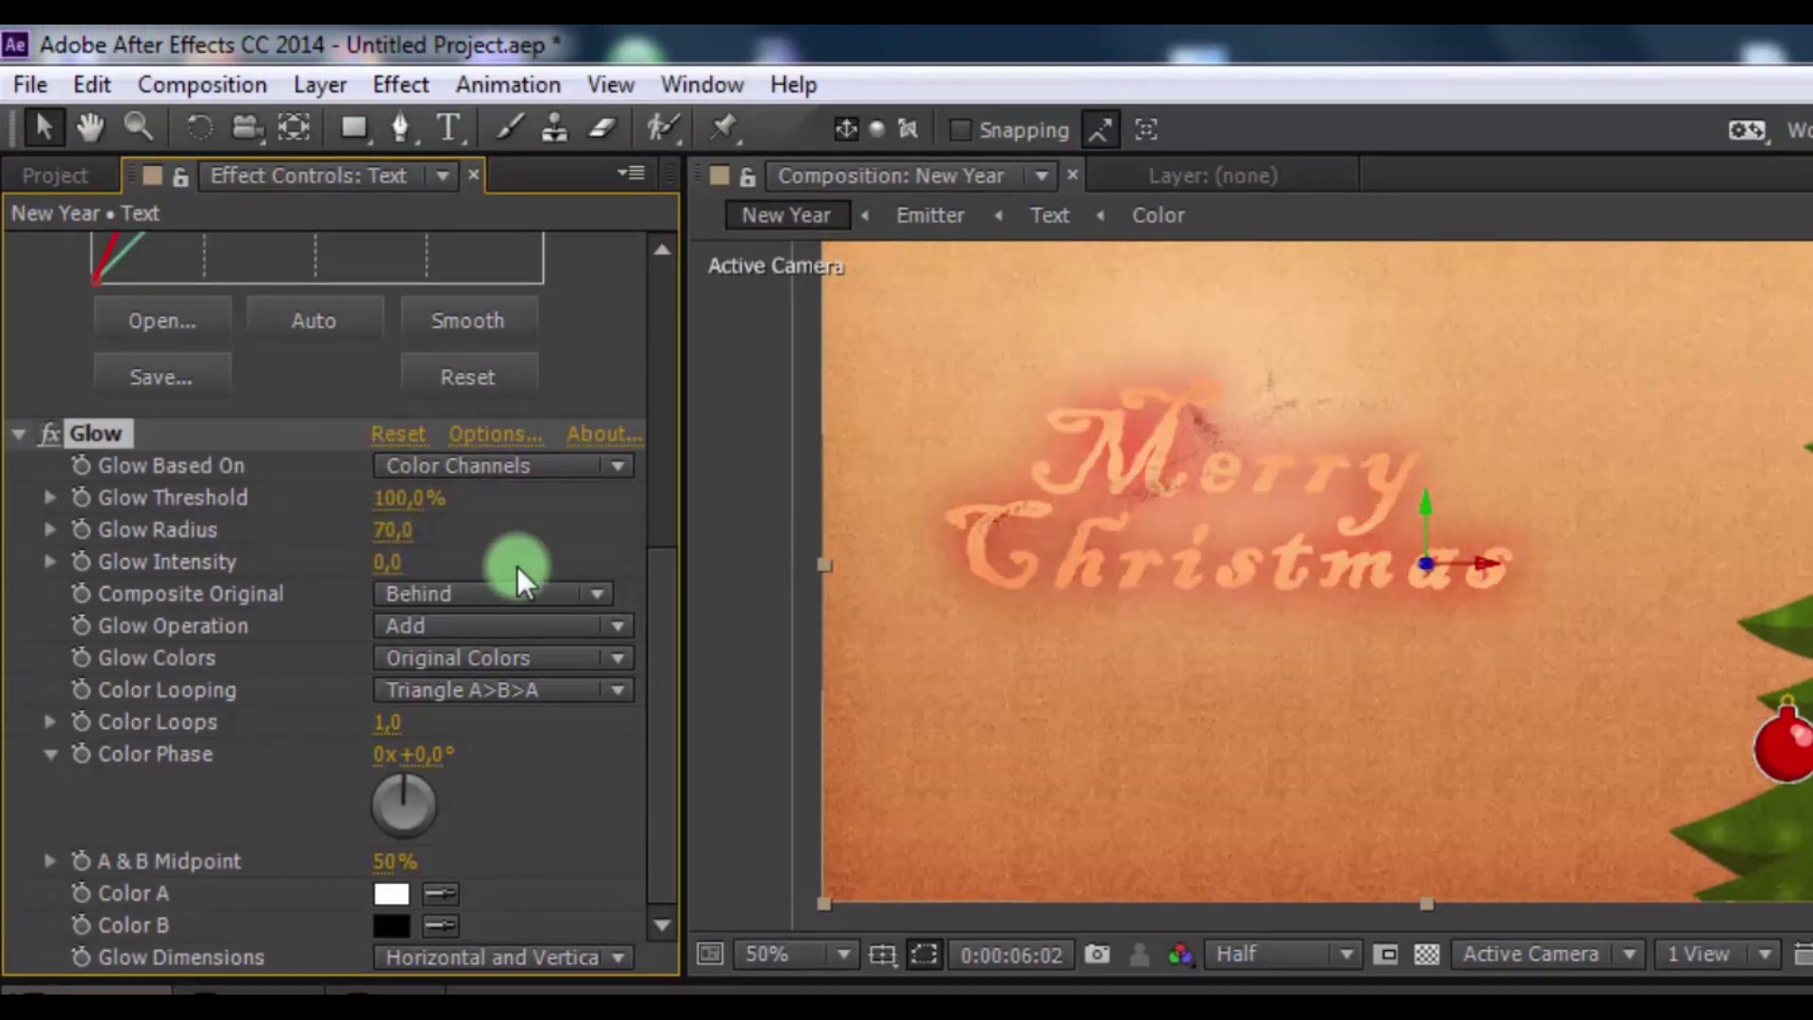
Duplicate the Glow and give Glow 2 a radius of about 50 with lower intensity
key("ctrl+d")
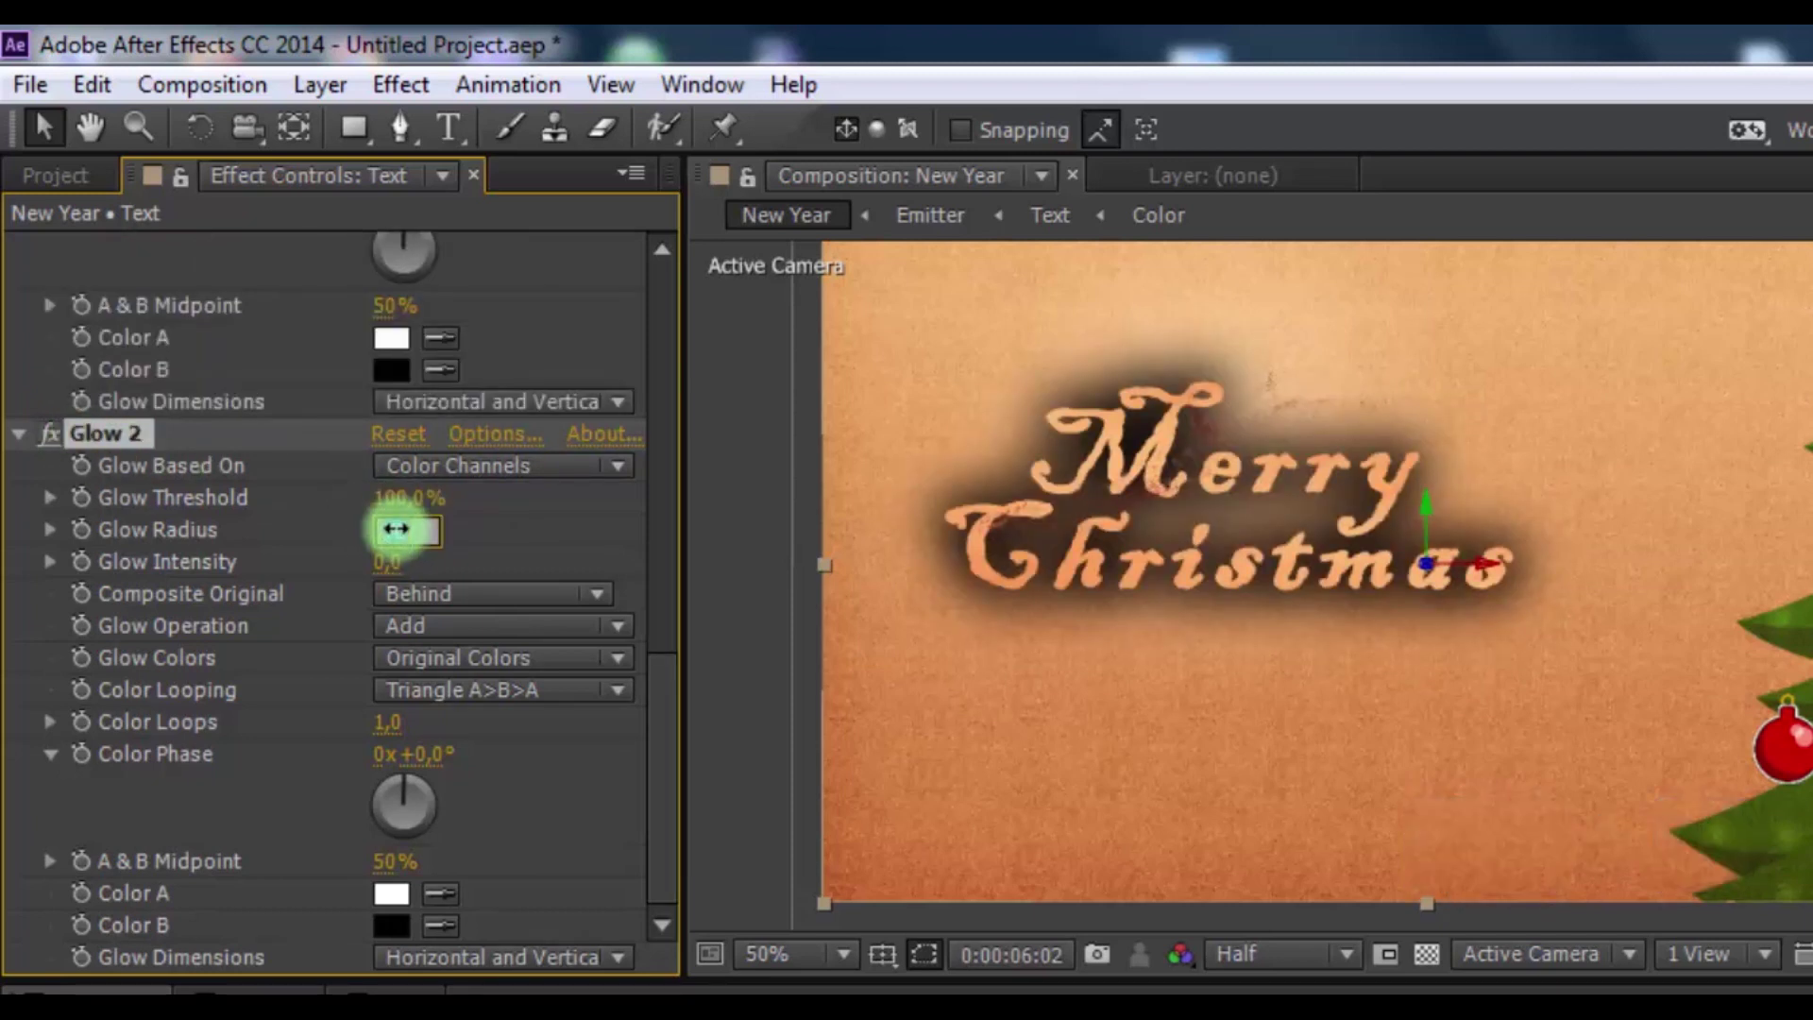
left_click_drag(415, 525, 142, 540)
left_click(398, 562)
type(",5")
key("Return")
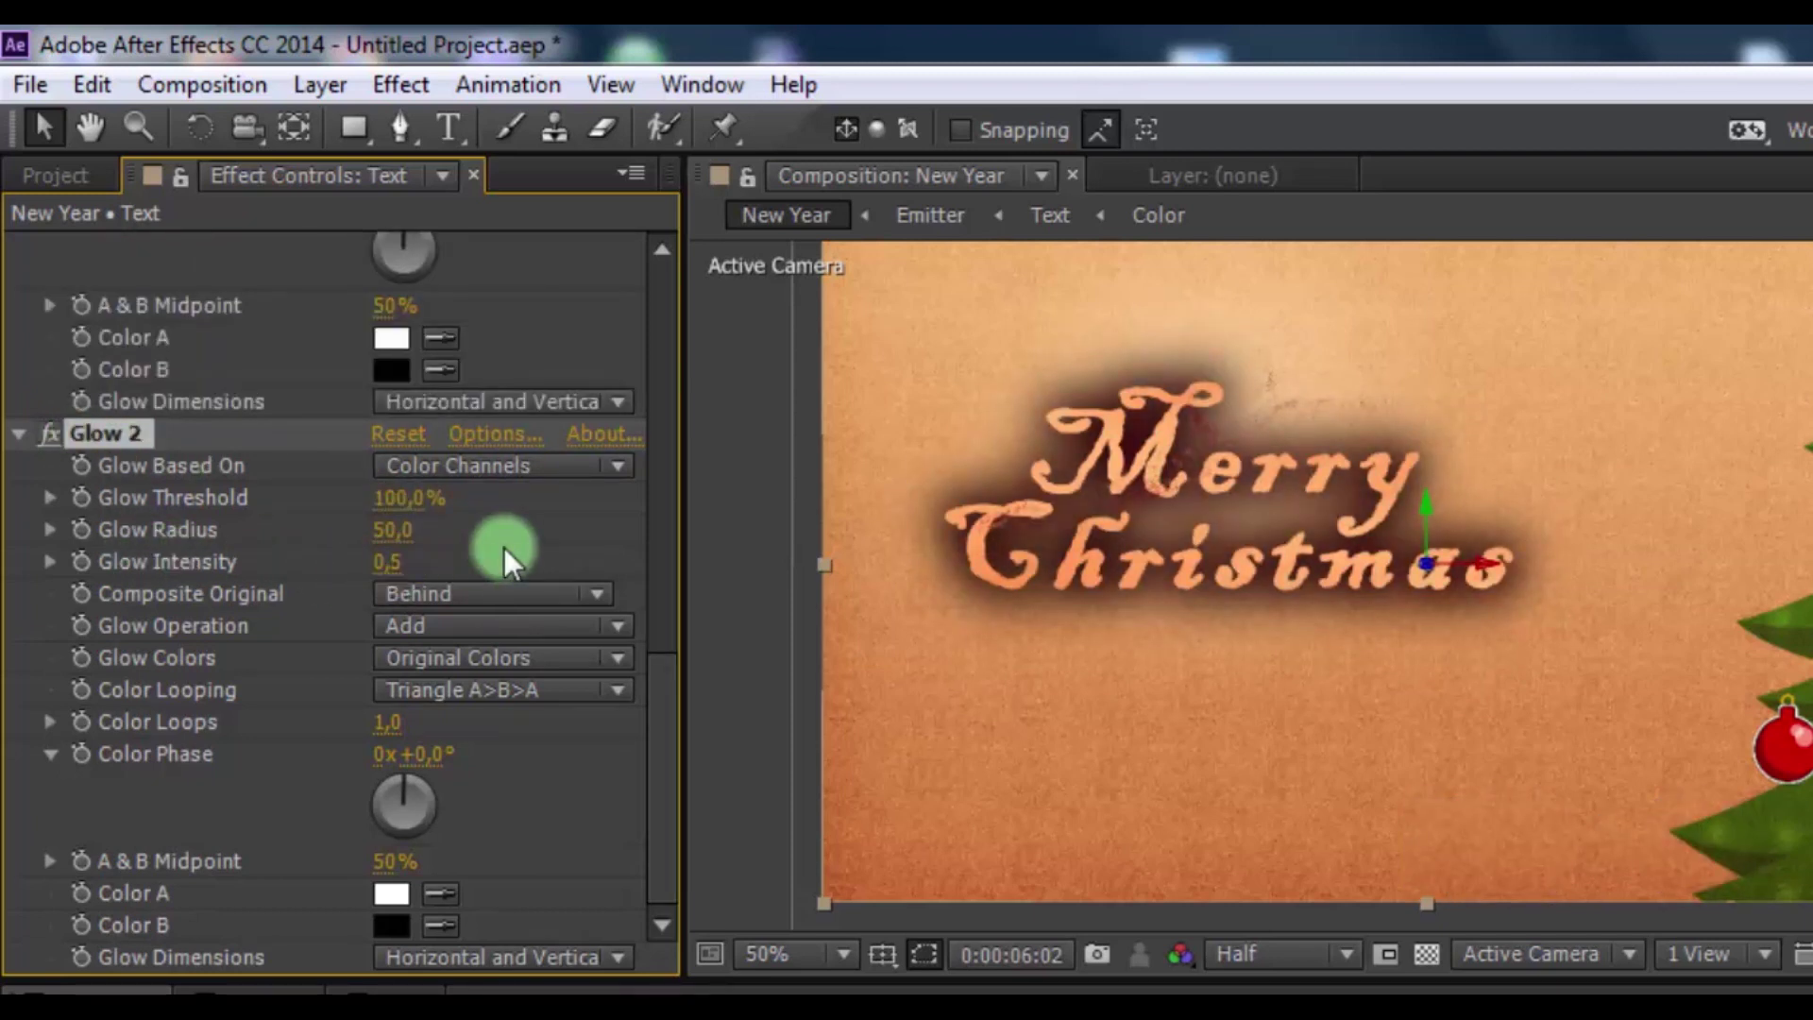
scroll(504, 547, "up", 3)
mouse_move(389, 681)
left_mouse_down()
mouse_move(365, 680)
mouse_move(378, 696)
mouse_move(425, 680)
left_mouse_up()
left_click_drag(388, 738, 478, 740)
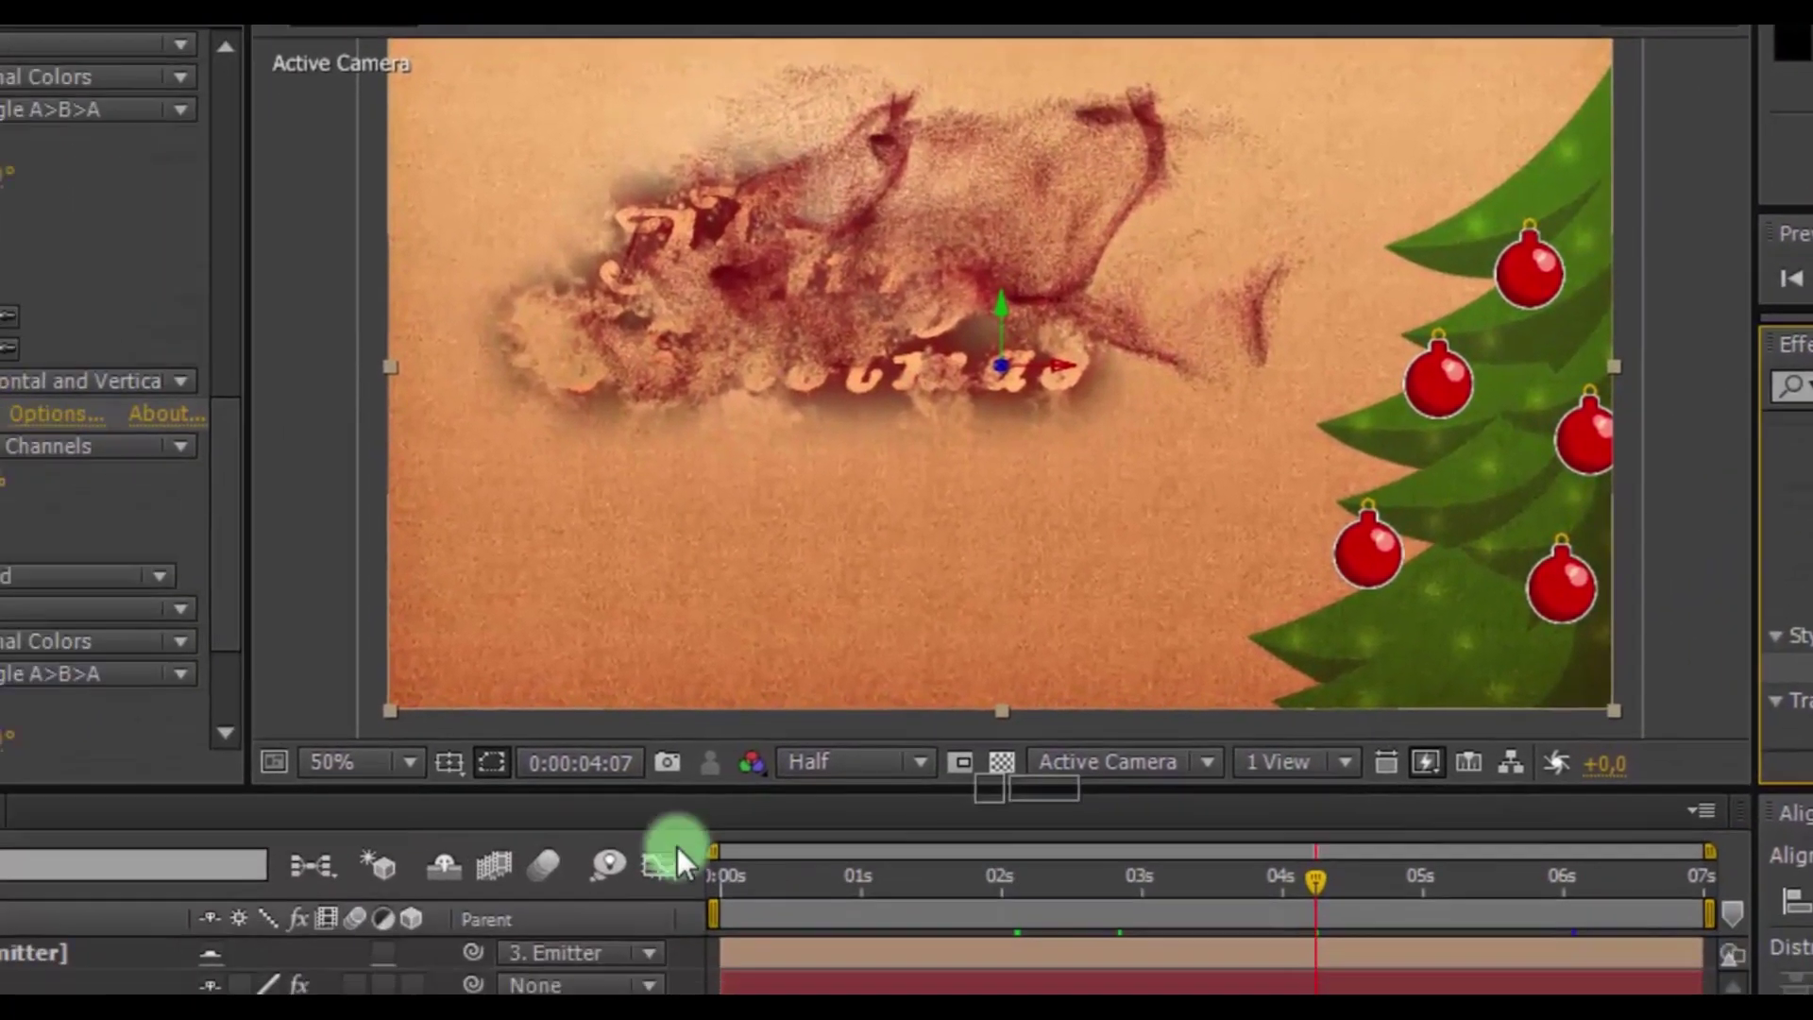
Add Glow to the Fractal layer and set the Particles Glow to threshold 95% and radius 5
left_click_drag(1552, 842, 324, 862)
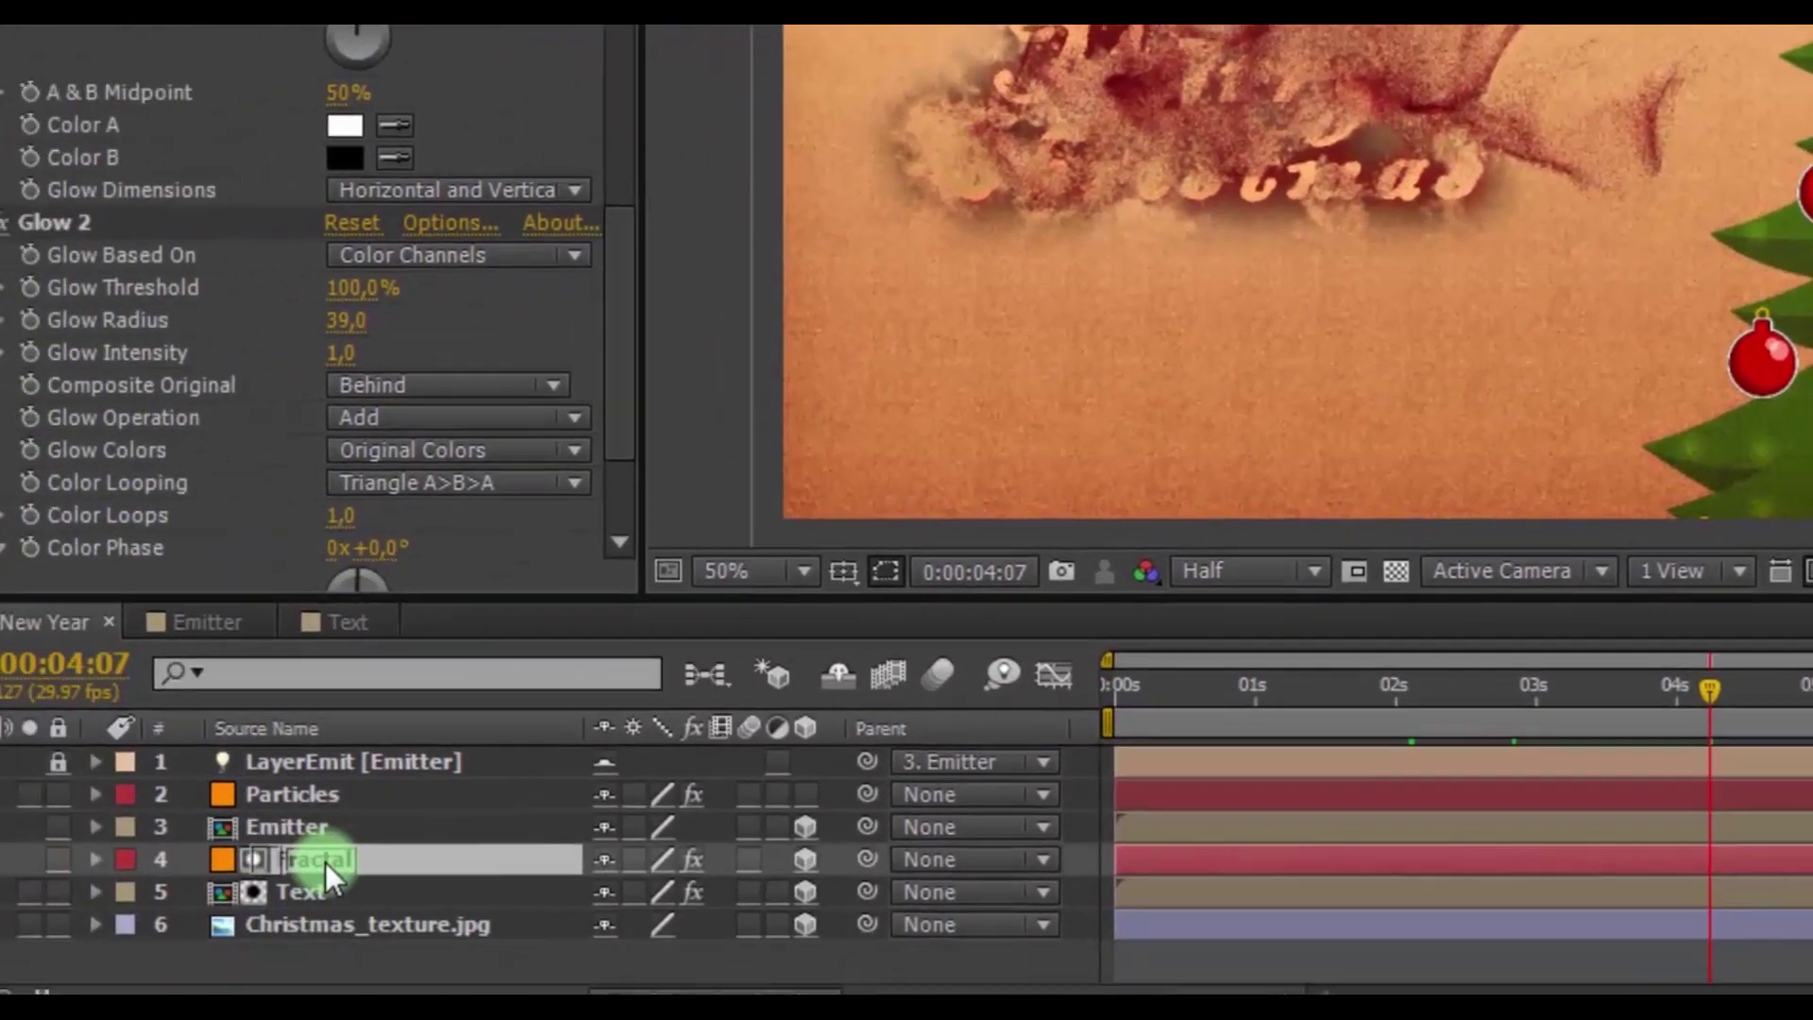
left_click(332, 898)
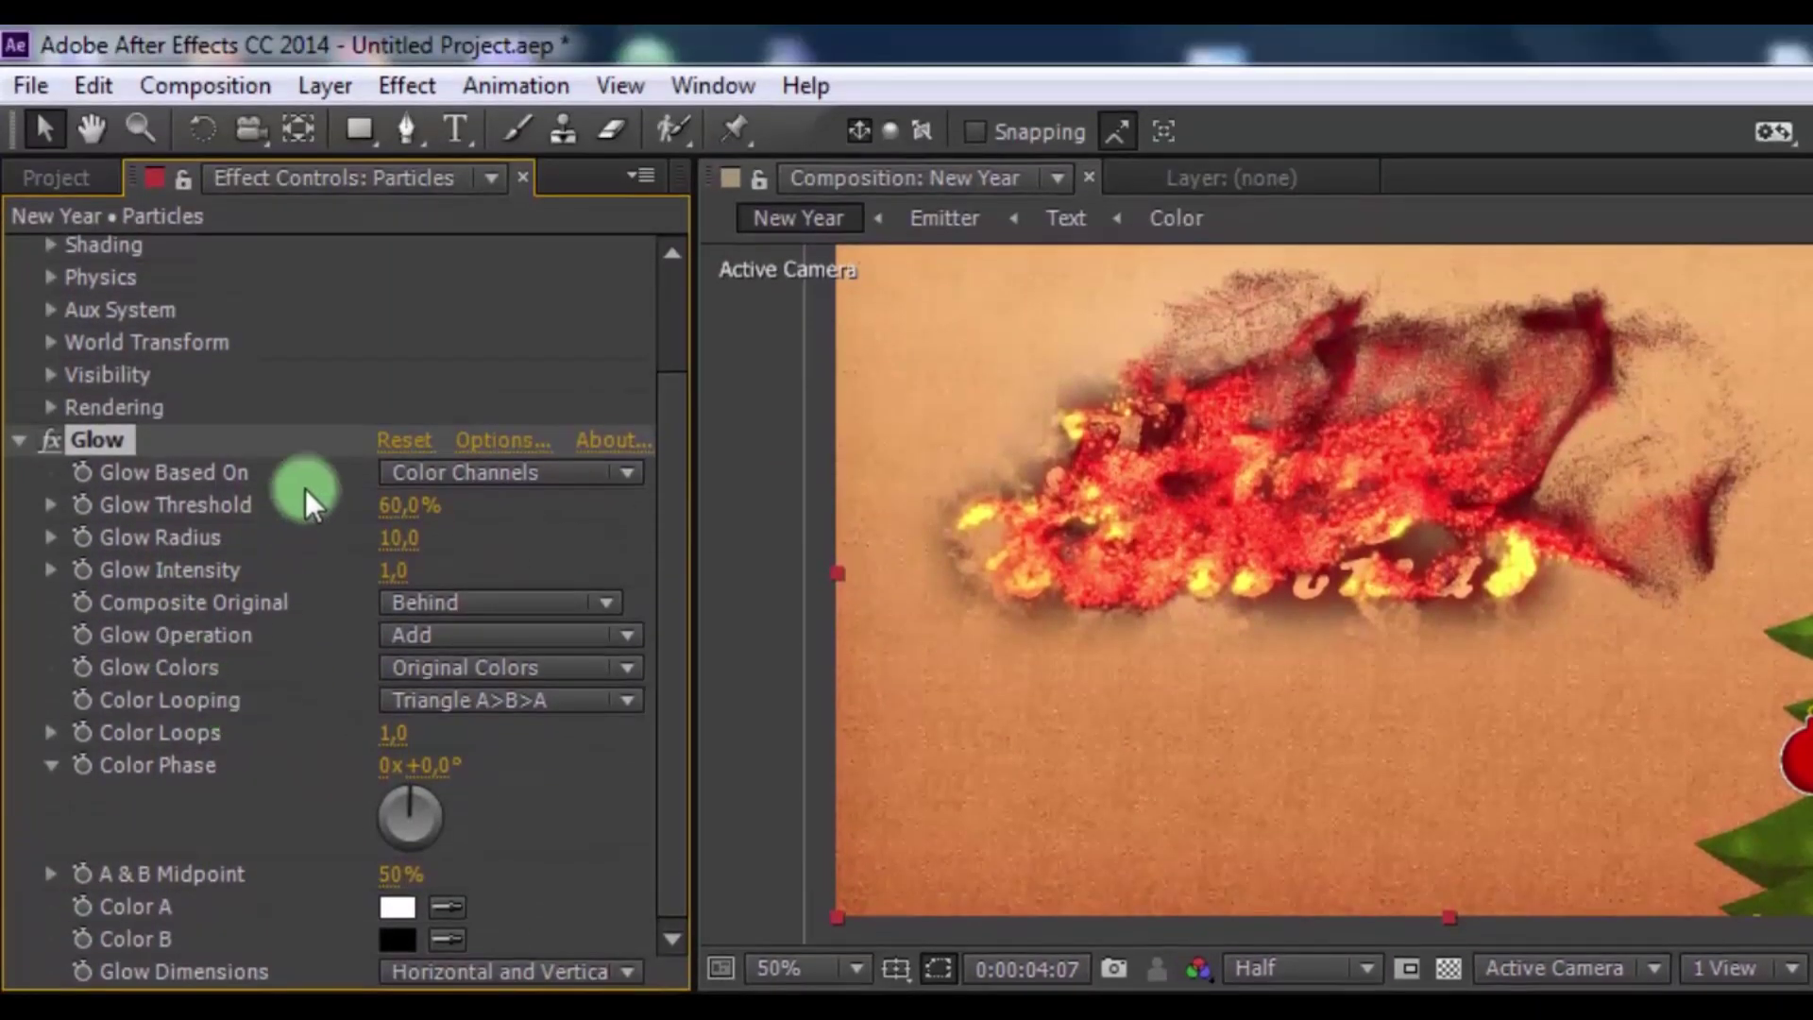
left_click_drag(401, 521, 425, 519)
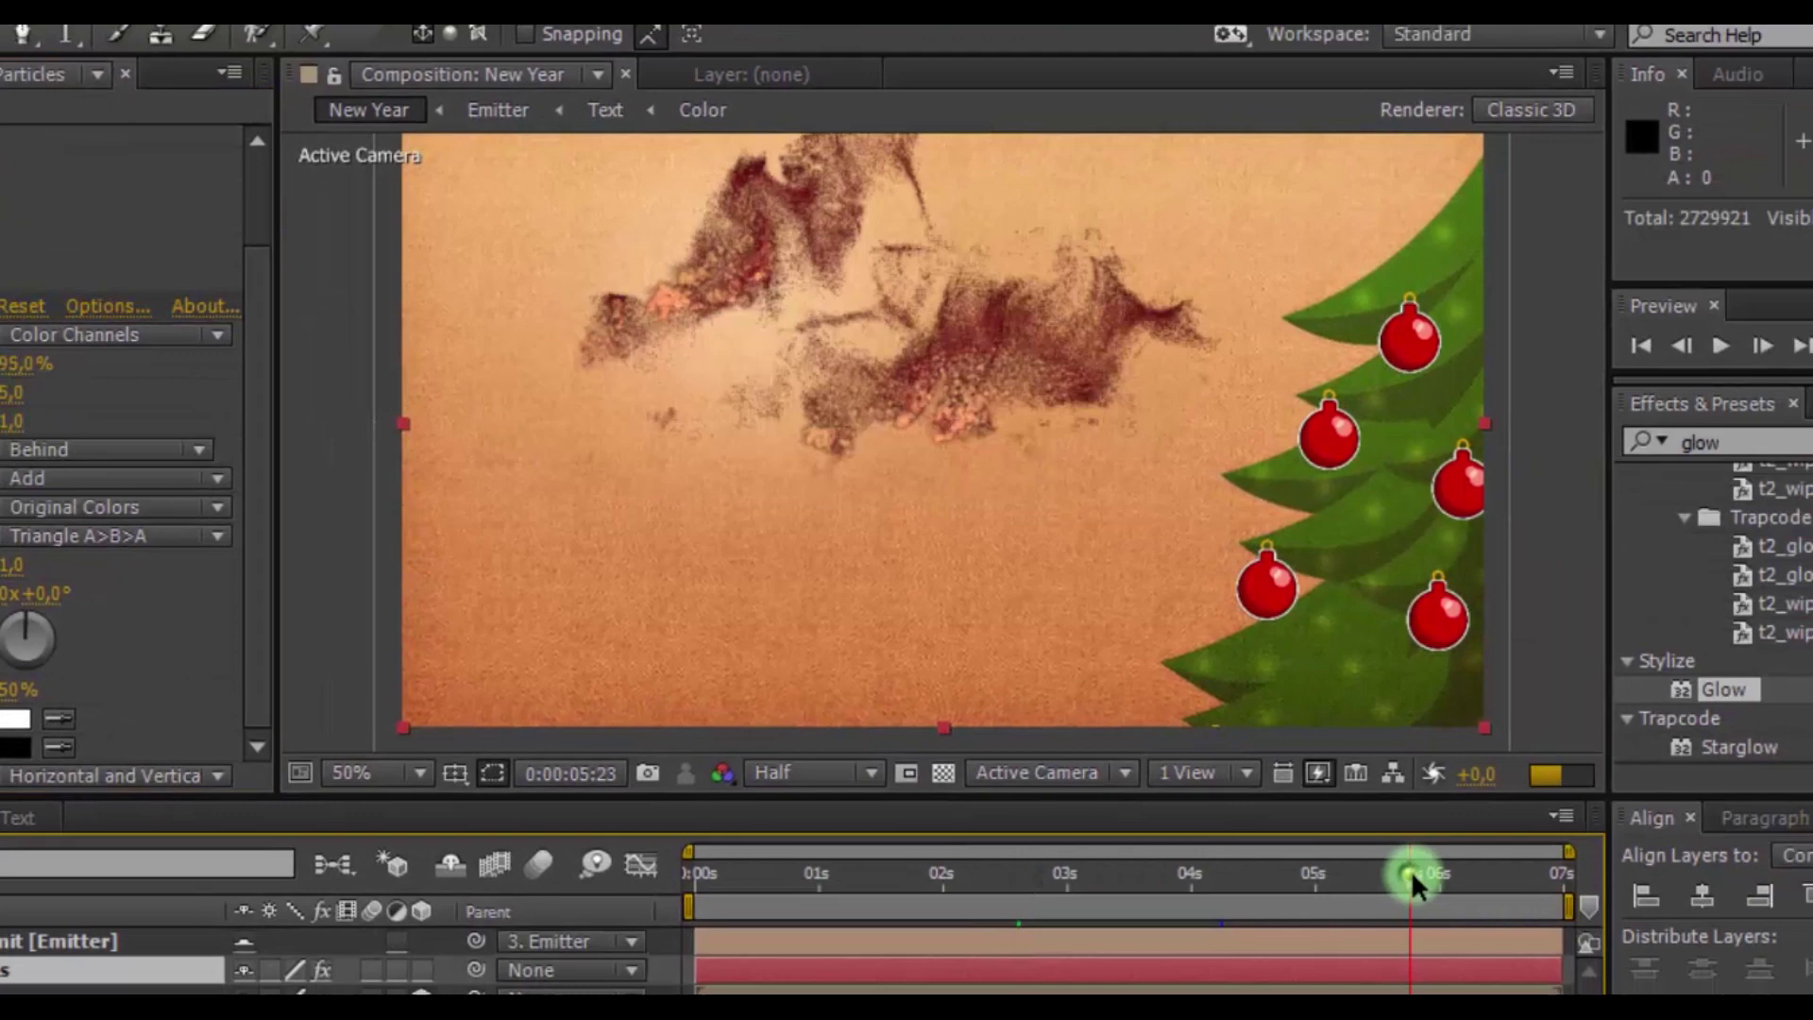
left_click_drag(1385, 870, 1474, 877)
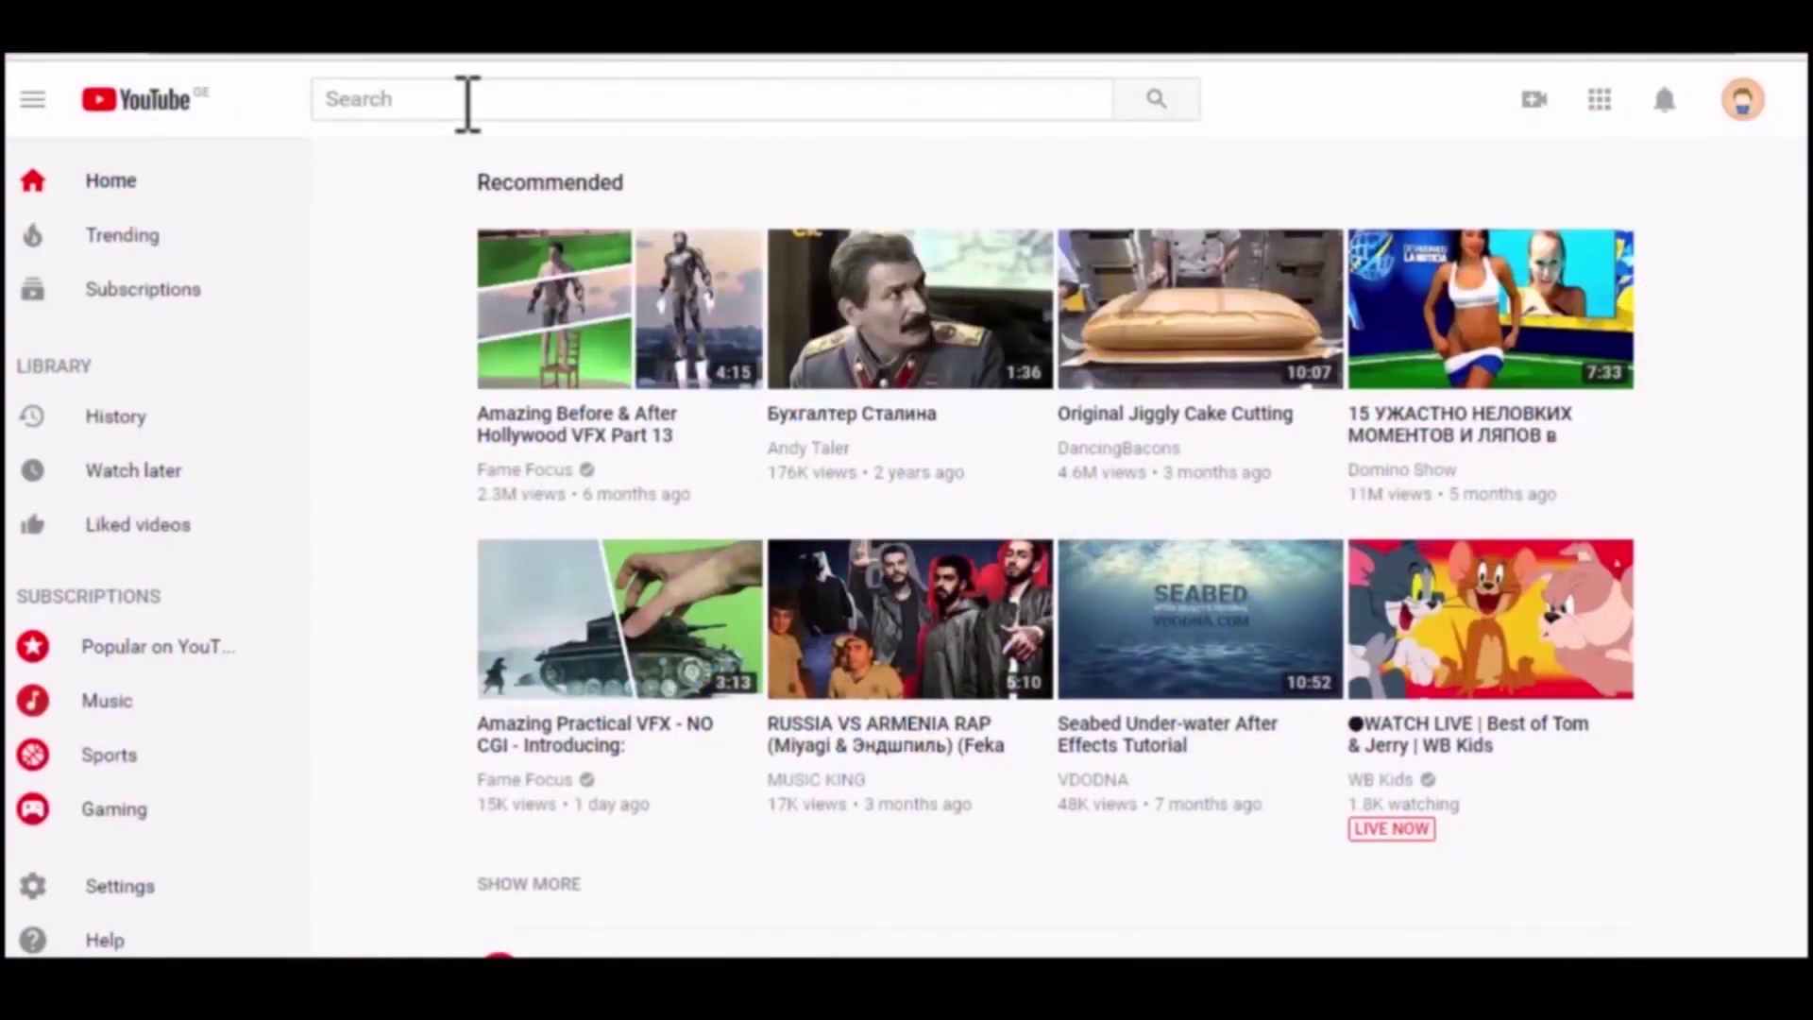
Search YouTube for 'lyosh lazaryan vfx' and subscribe to the Lyosh Lazaryan VFX channel
left_click(467, 104)
type("h lazaryan vfx")
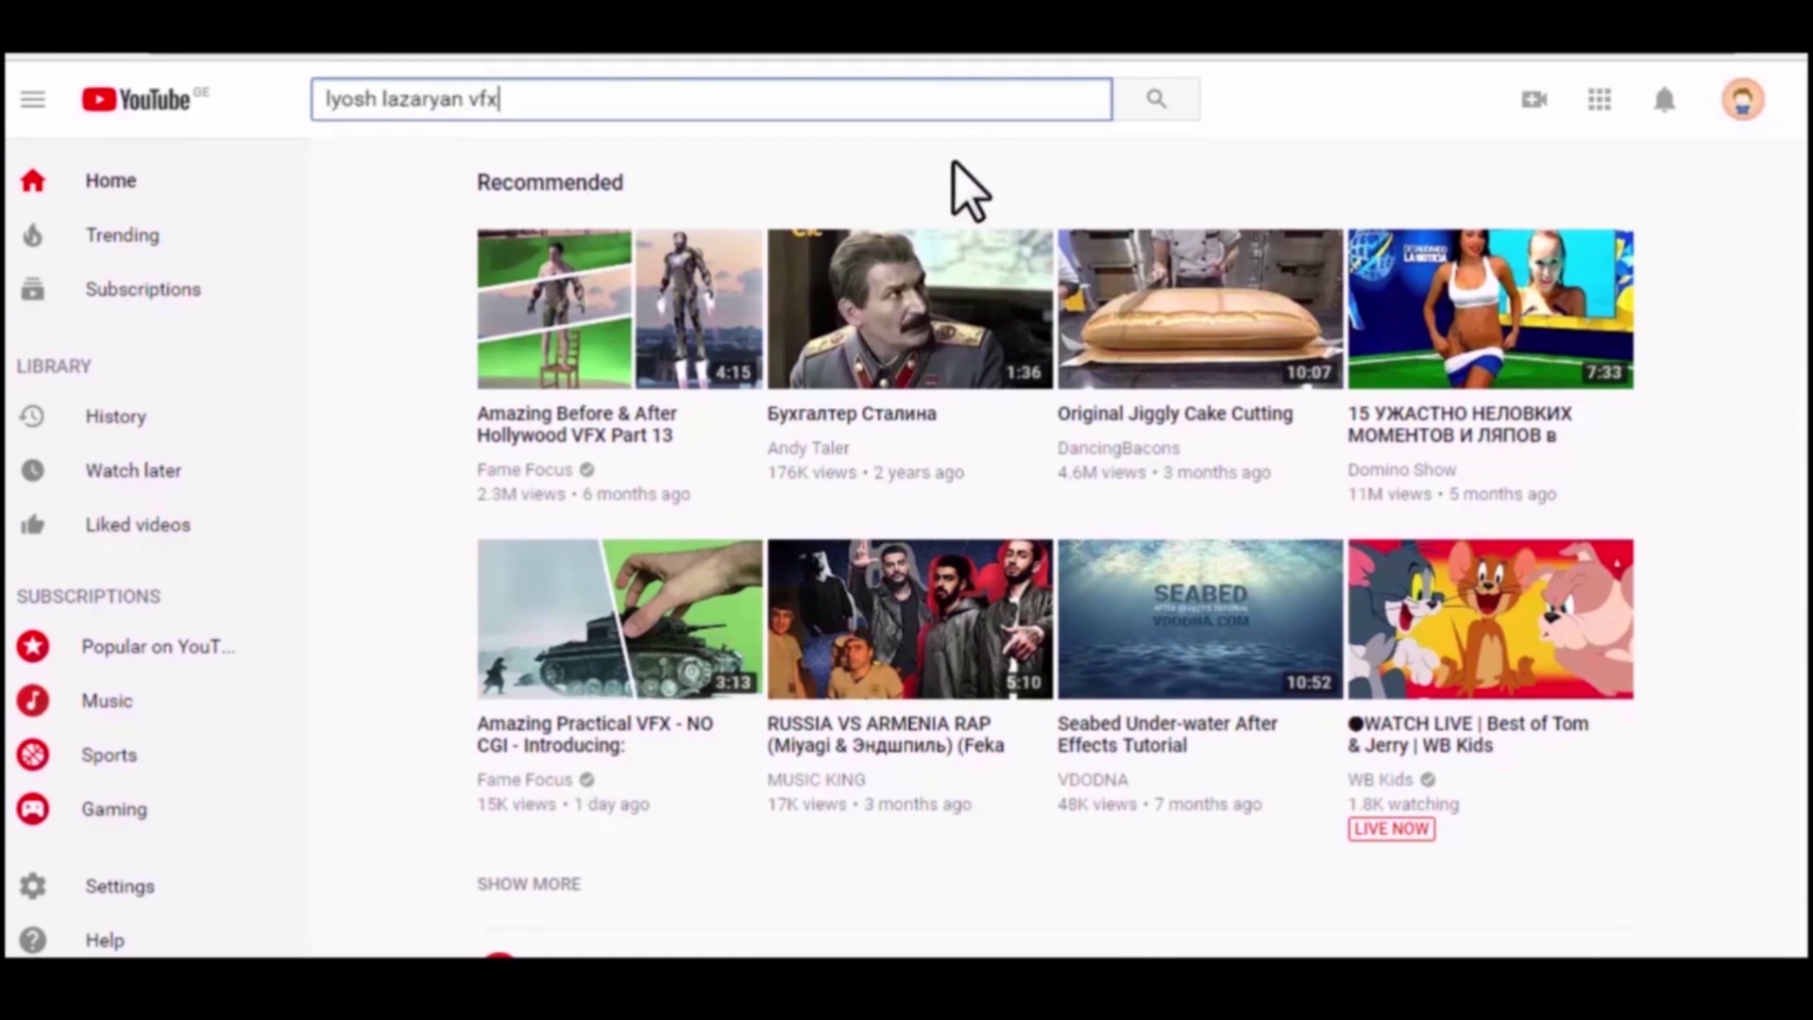
left_click(1153, 112)
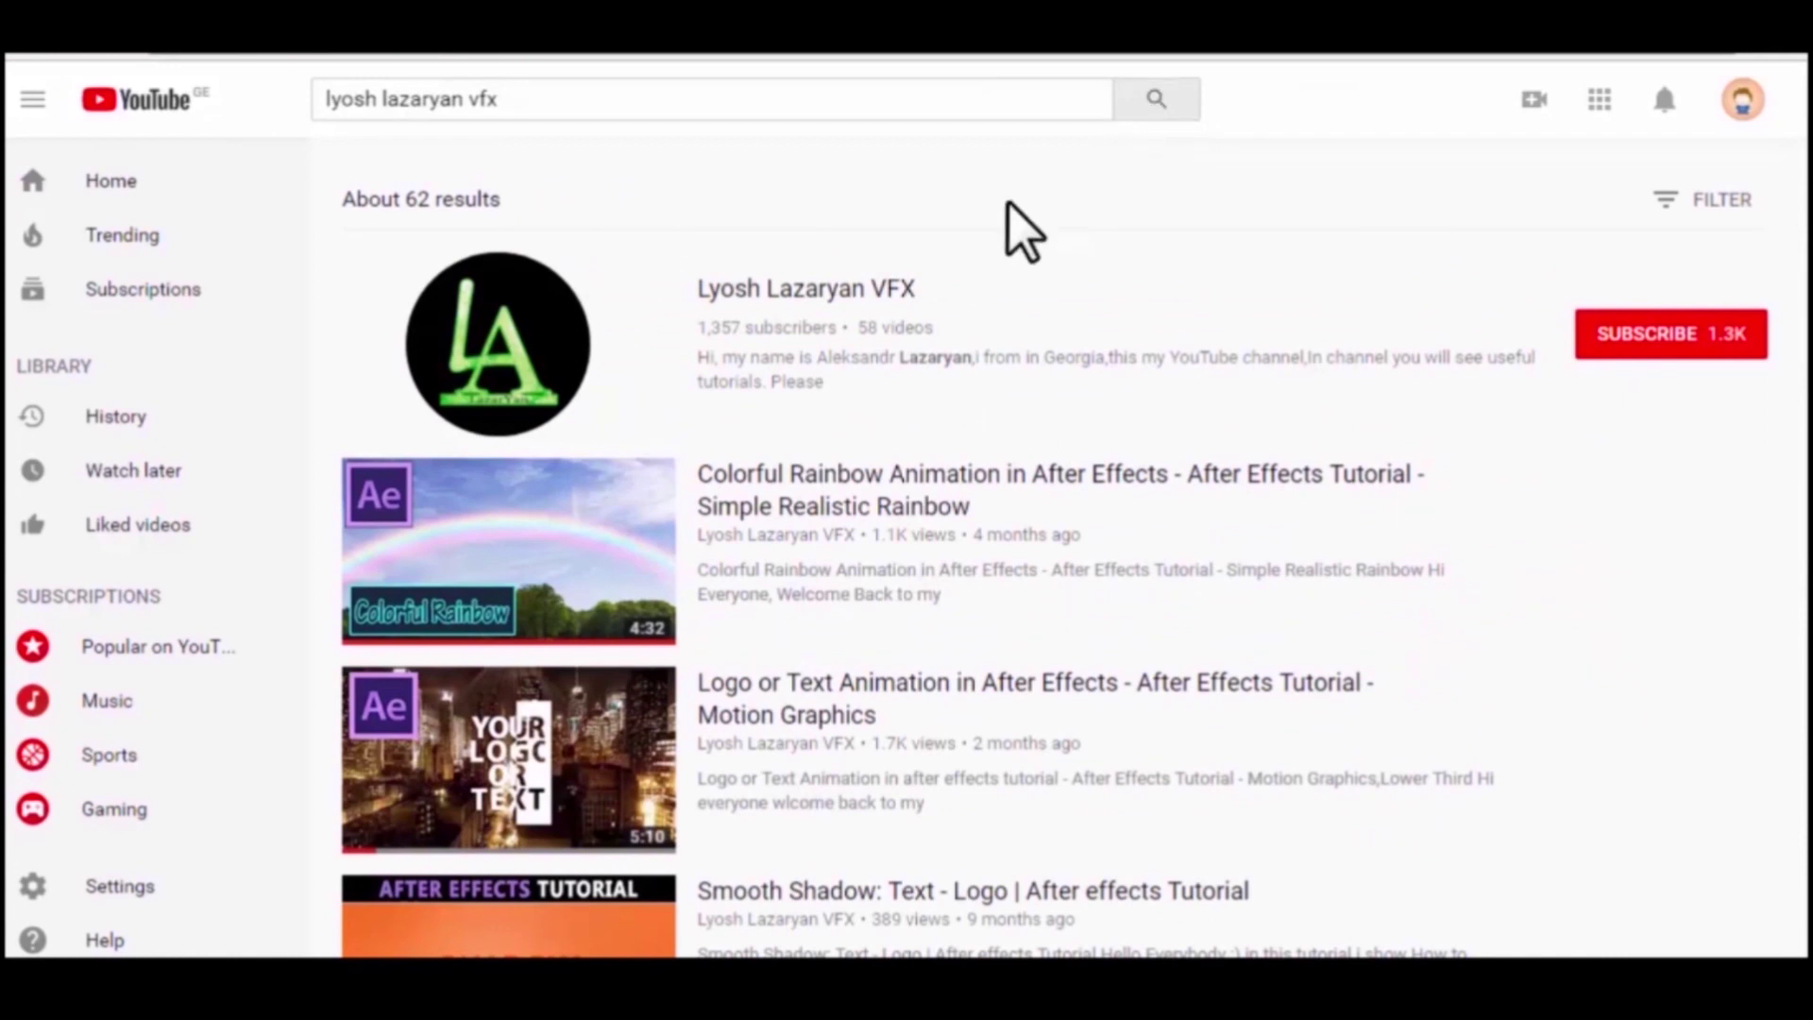
left_click(850, 288)
left_click(1541, 472)
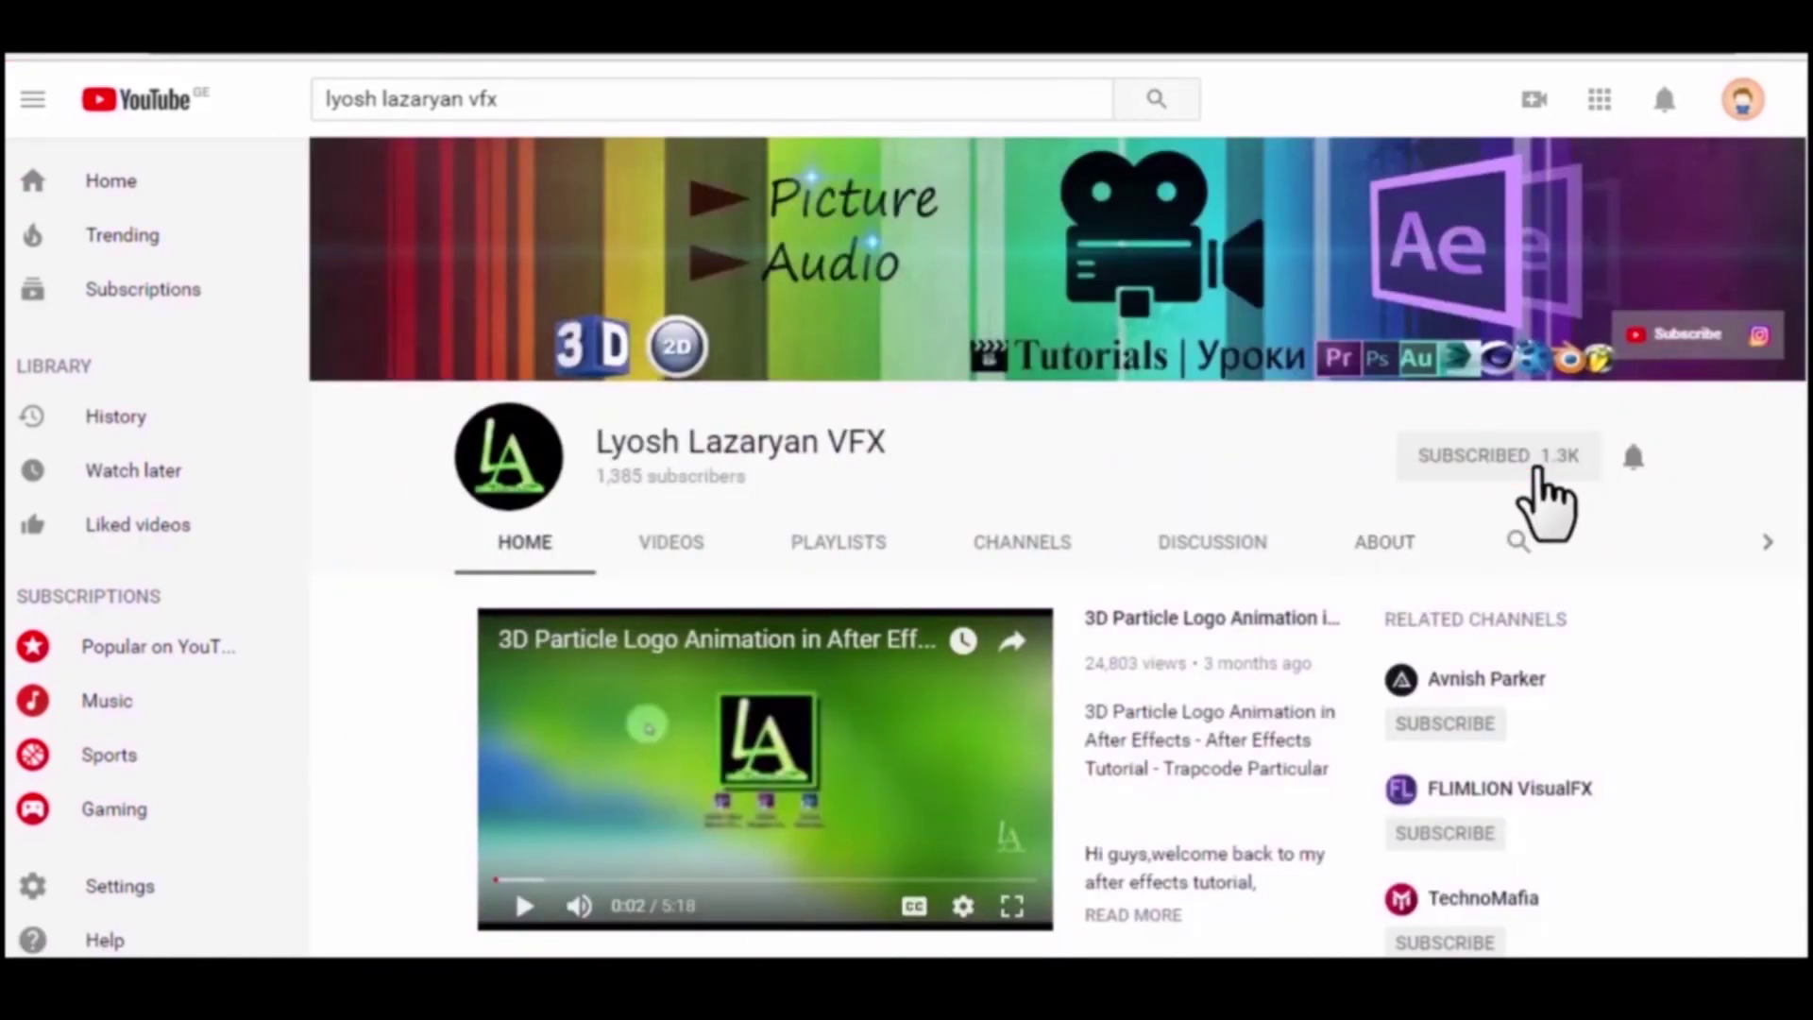